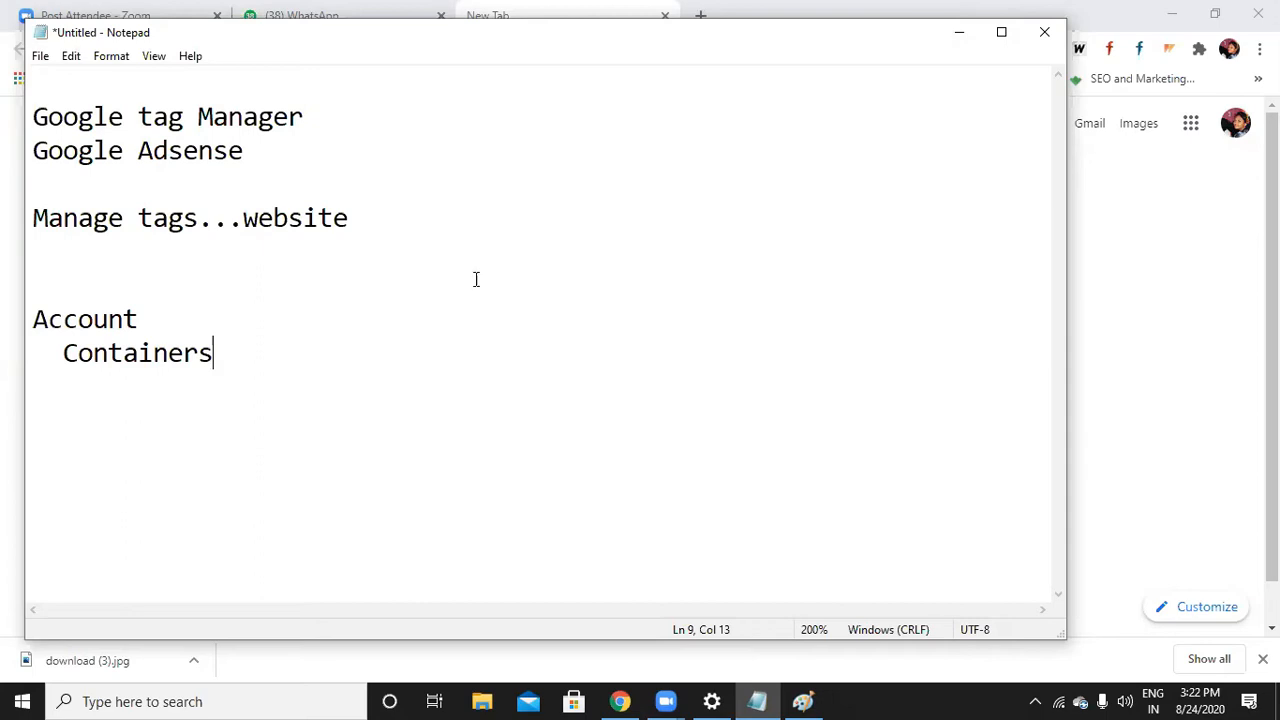
Search Google for 'google tag manager' and open the official tagmanager.google.com result
{"action": "left_click", "coordinate": [955, 38]}
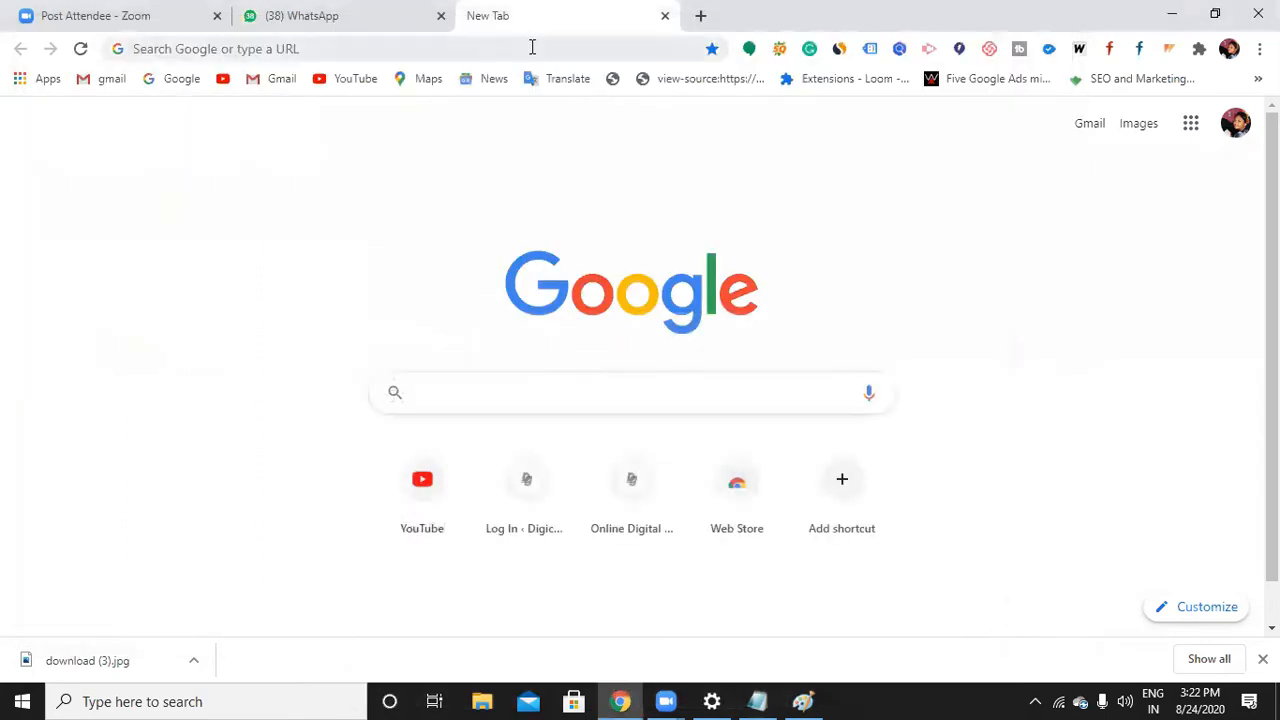
{"action": "left_click", "coordinate": [532, 47]}
{"action": "type", "text": "googl"}
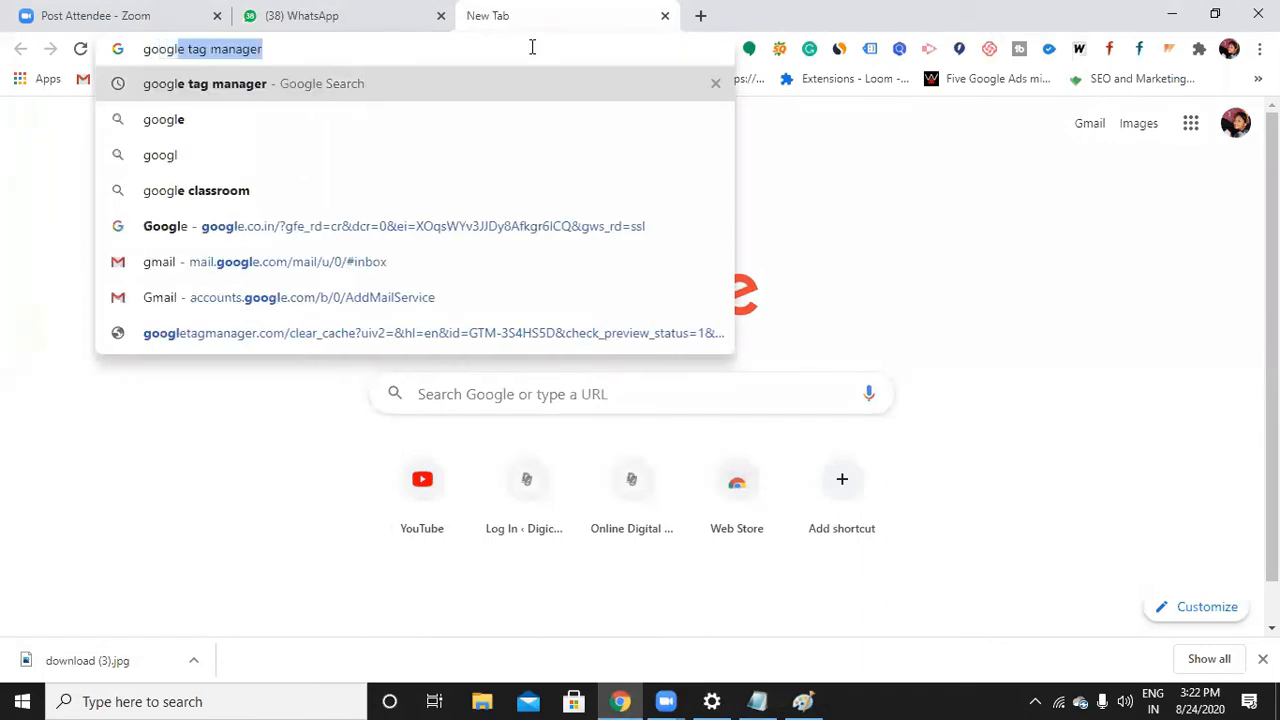
{"action": "type", "text": "e"}
{"action": "key", "text": "Return"}
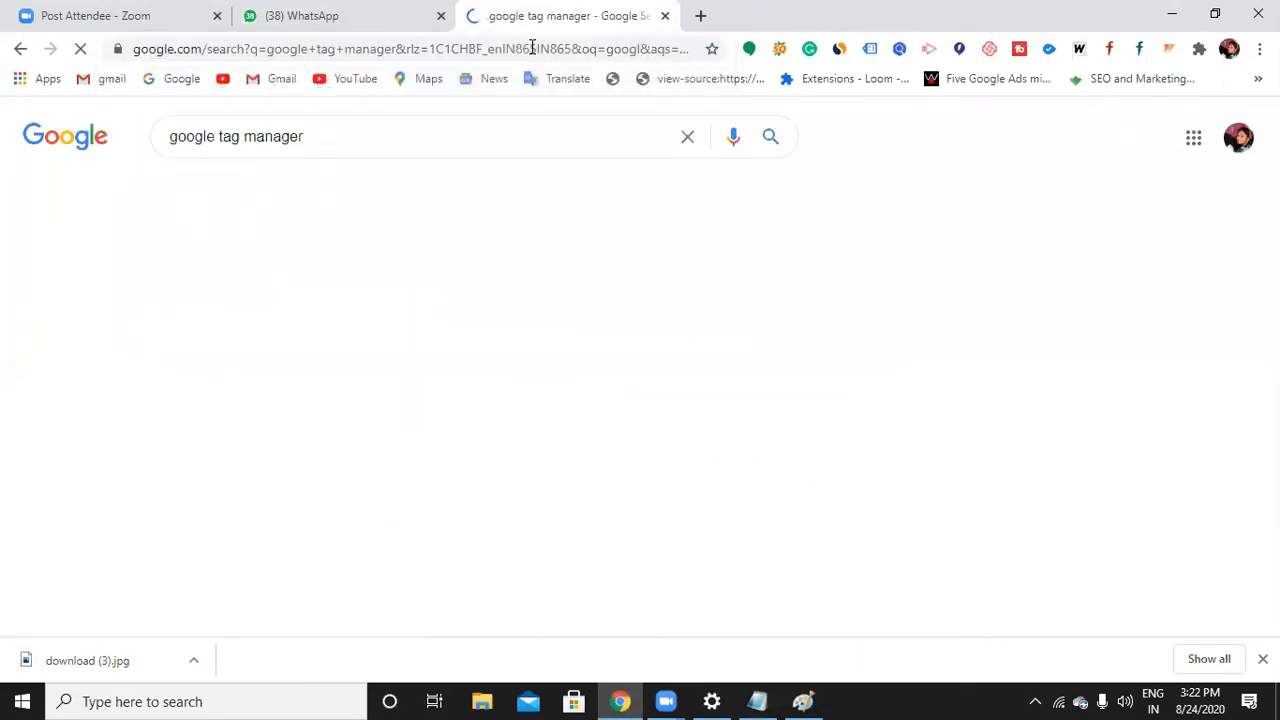
{"action": "scroll", "coordinate": [386, 380], "scroll_direction": "down", "scroll_amount": 3}
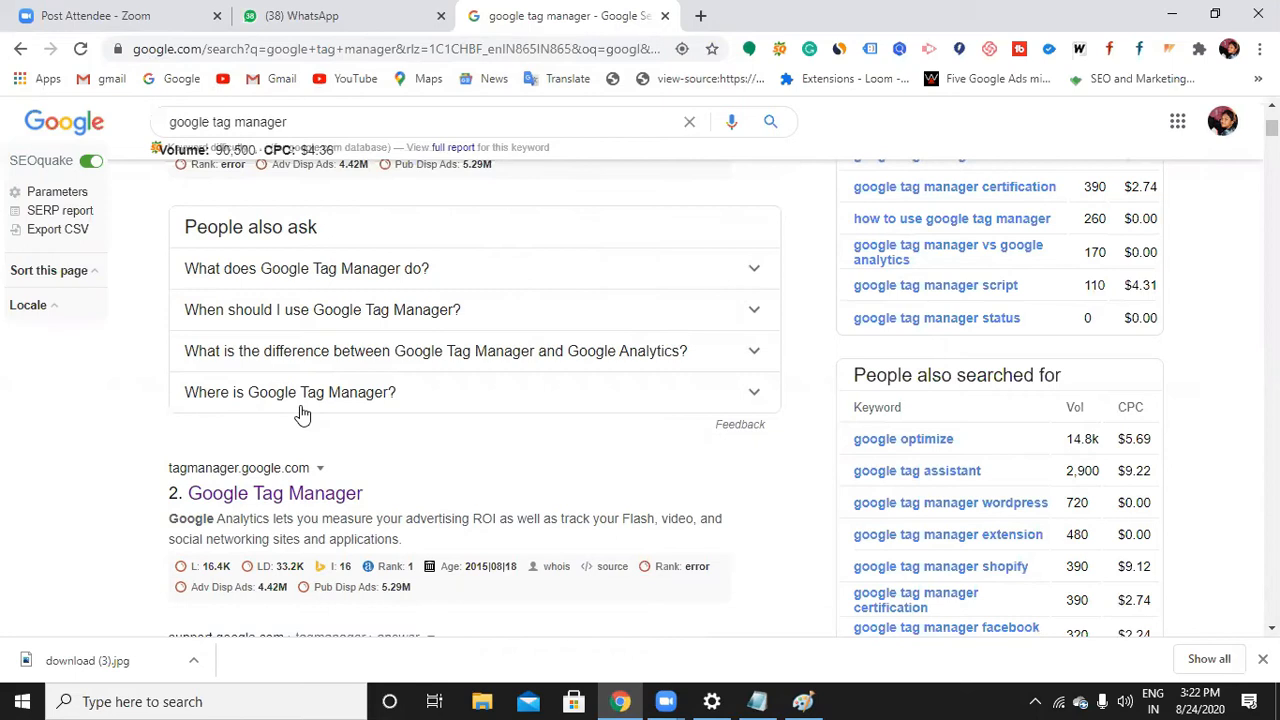
{"action": "left_click", "coordinate": [265, 490]}
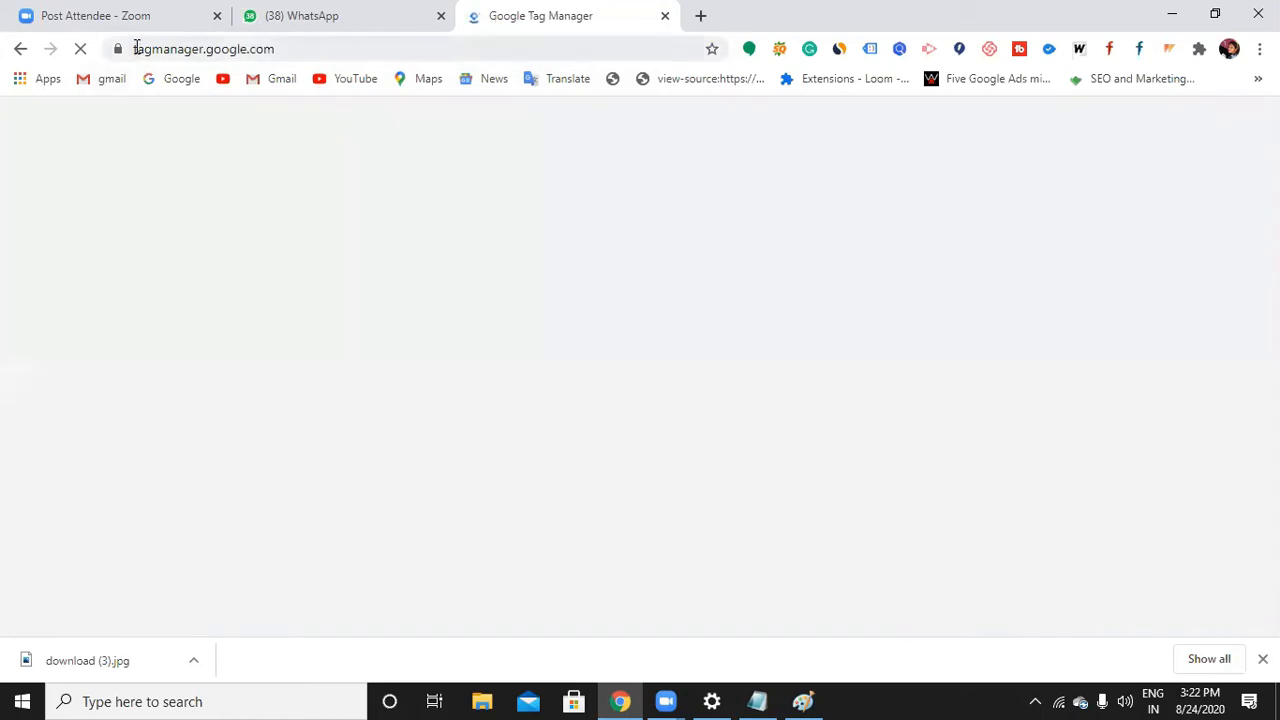
Highlight the tagmanager part of the site address, then start creating a new Tag Manager account
{"action": "left_click_drag", "start_coordinate": [138, 49], "coordinate": [213, 49]}
{"action": "left_click", "coordinate": [287, 49]}
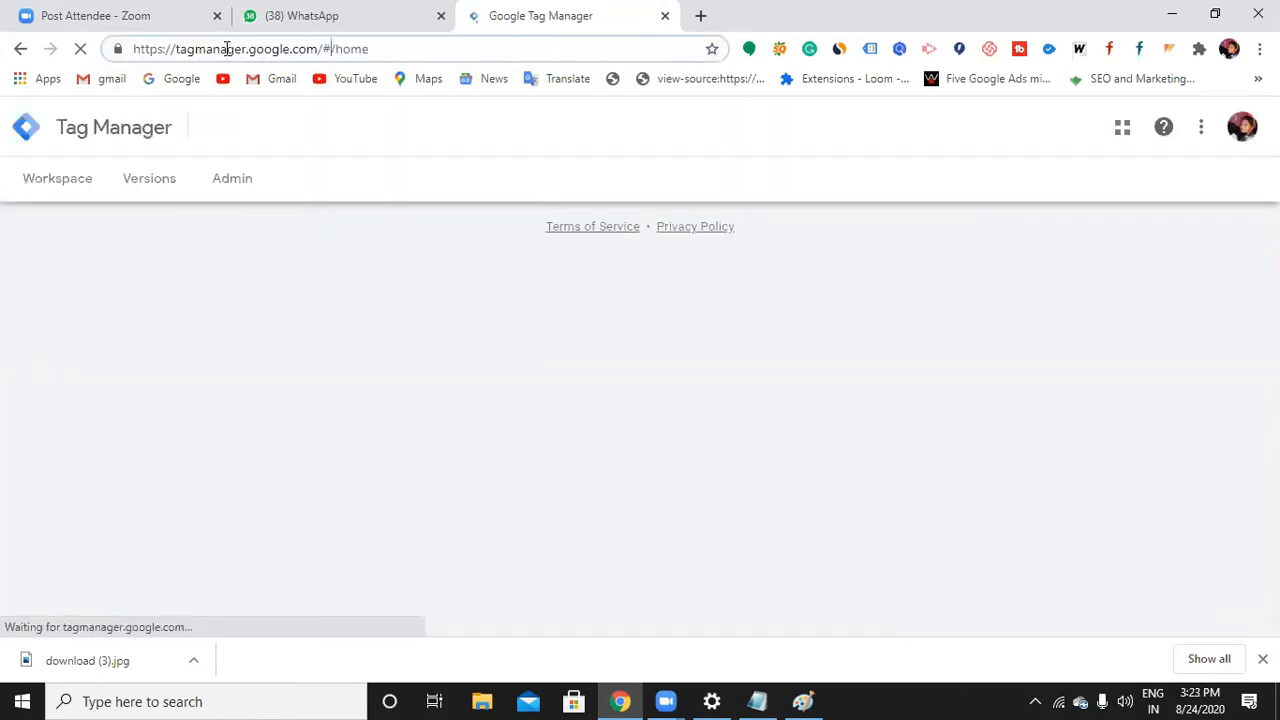
{"action": "left_click_drag", "start_coordinate": [242, 49], "coordinate": [152, 57]}
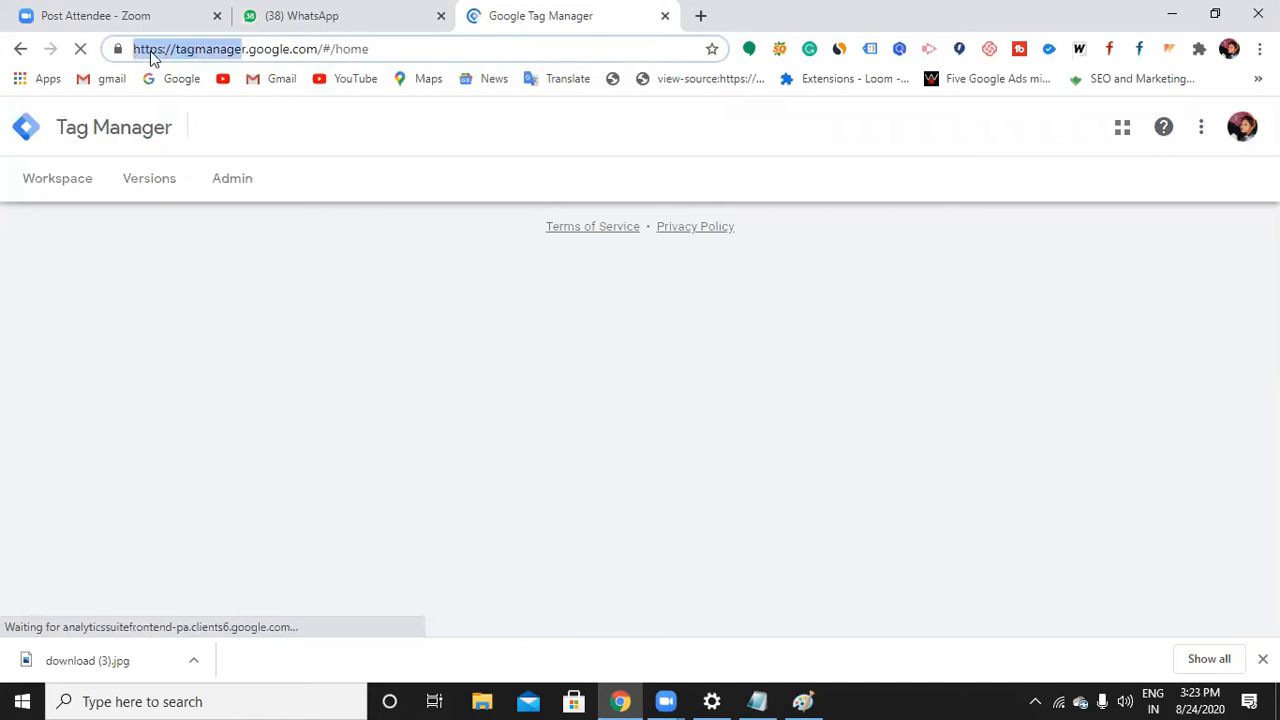
{"action": "left_click", "coordinate": [242, 51]}
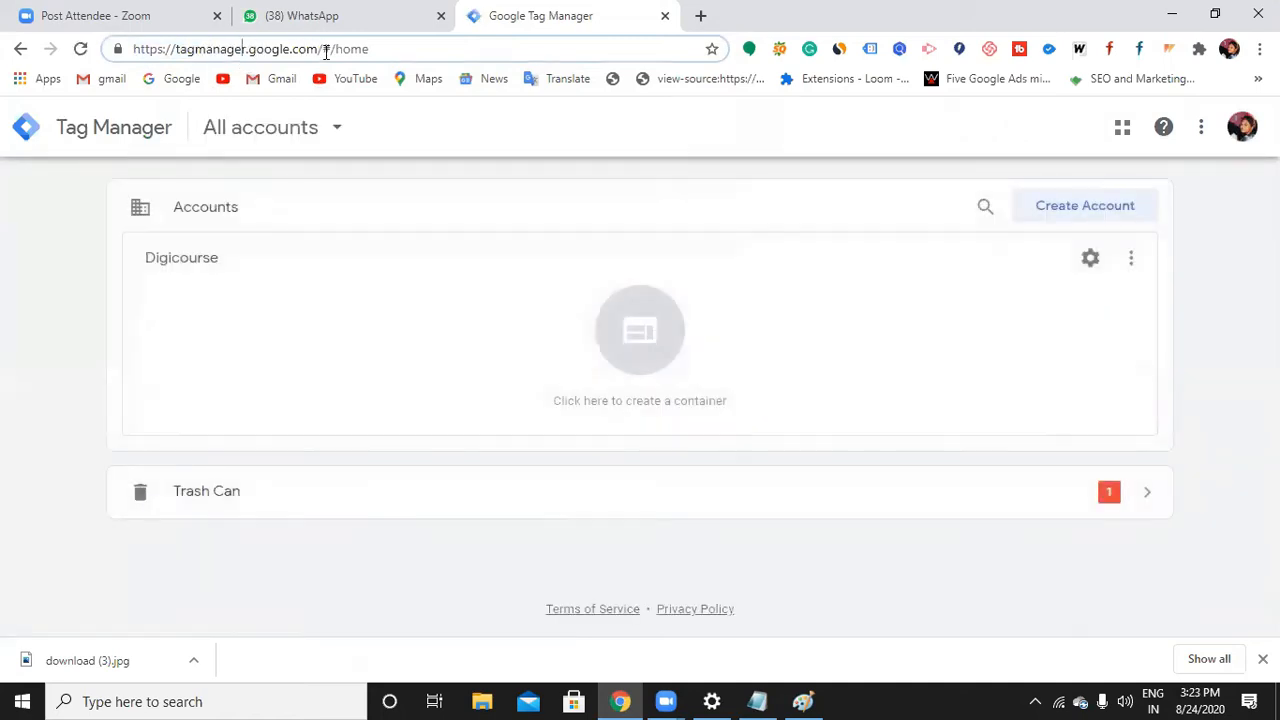
{"action": "left_click_drag", "start_coordinate": [241, 49], "coordinate": [138, 55]}
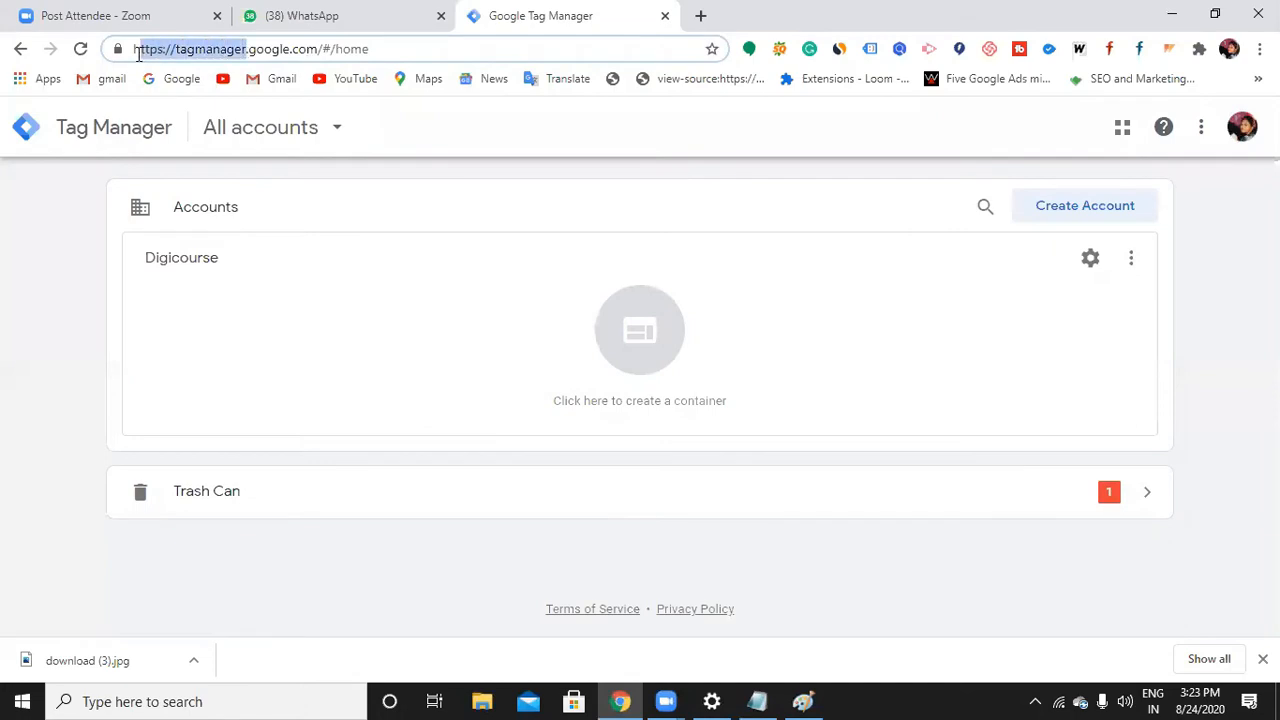
{"action": "left_click", "coordinate": [183, 51]}
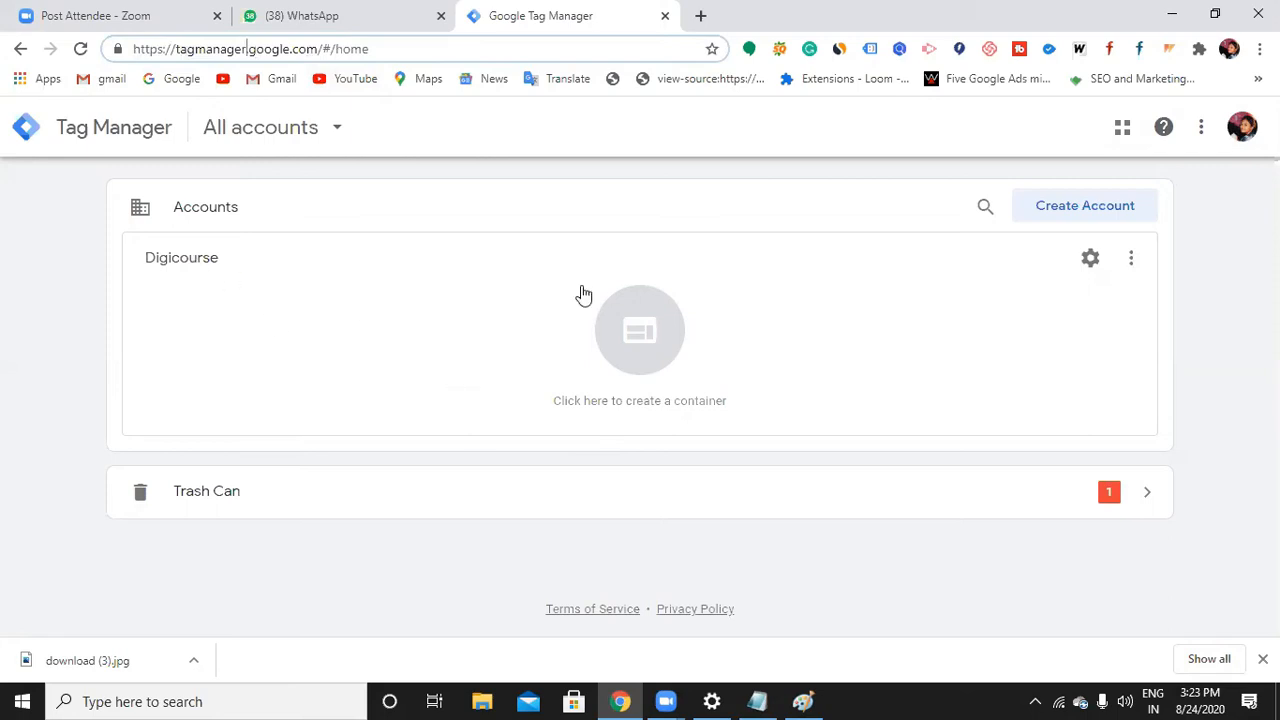
{"action": "left_click", "coordinate": [1083, 215]}
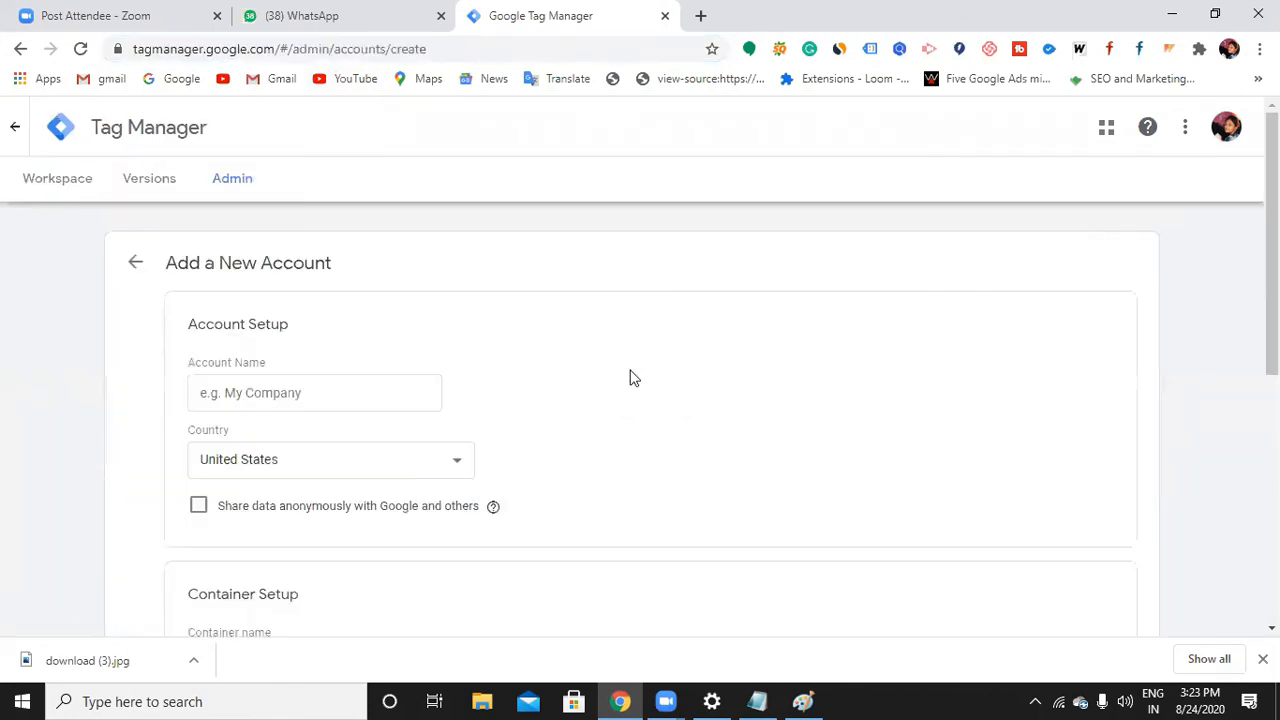
Enter the owner's name as the account name and set the country to India
{"action": "left_click", "coordinate": [256, 390]}
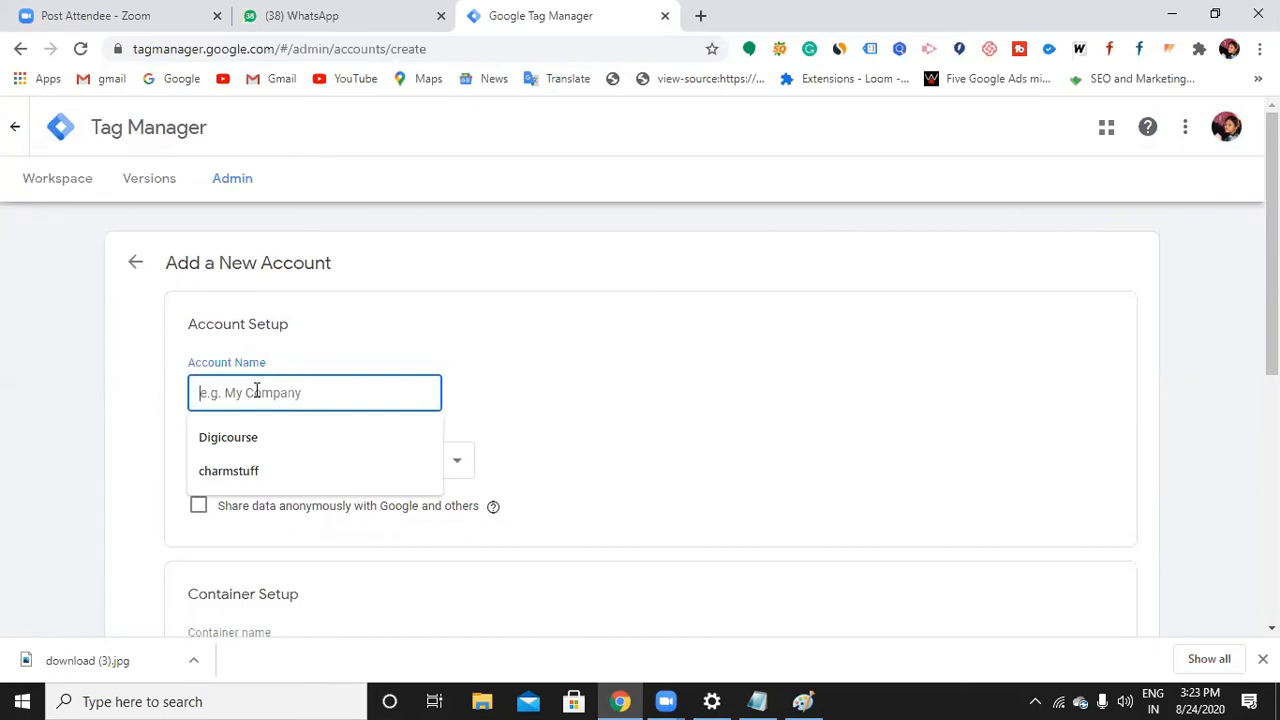
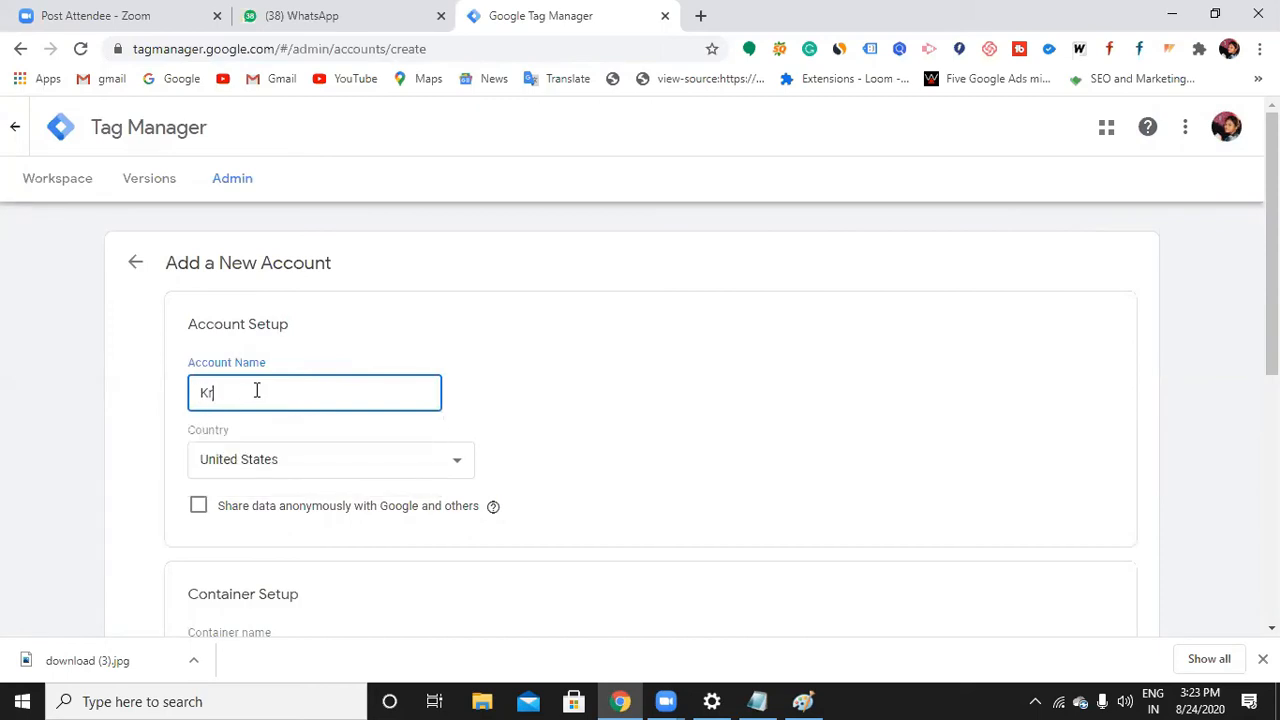
{"action": "left_click", "coordinate": [331, 466]}
{"action": "scroll", "coordinate": [305, 408], "scroll_direction": "up", "scroll_amount": 4}
{"action": "scroll", "coordinate": [305, 408], "scroll_direction": "up", "scroll_amount": 15}
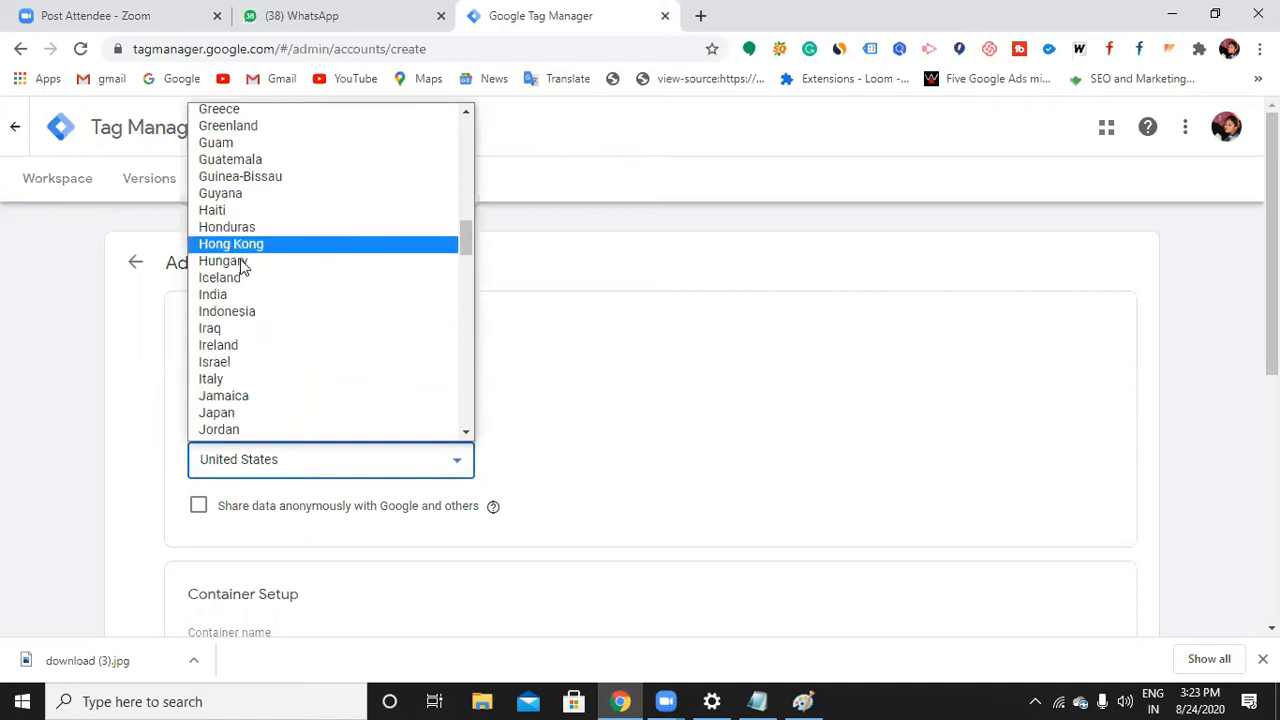
{"action": "left_click", "coordinate": [237, 295]}
{"action": "scroll", "coordinate": [286, 466], "scroll_direction": "down", "scroll_amount": 2}
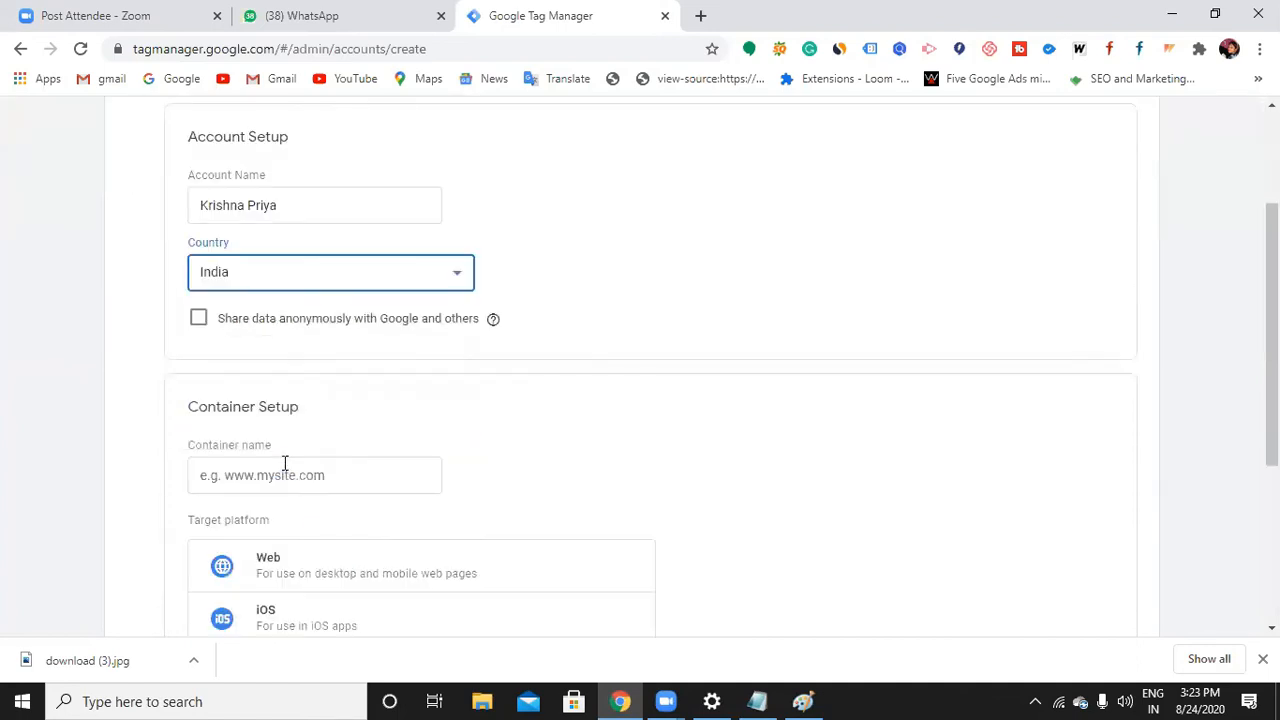
{"action": "scroll", "coordinate": [285, 463], "scroll_direction": "down", "scroll_amount": 1}
{"action": "scroll", "coordinate": [283, 469], "scroll_direction": "down", "scroll_amount": 1}
Name the container 'Digicourse', set its target platform to Web, and create the account
{"action": "left_click", "coordinate": [294, 287]}
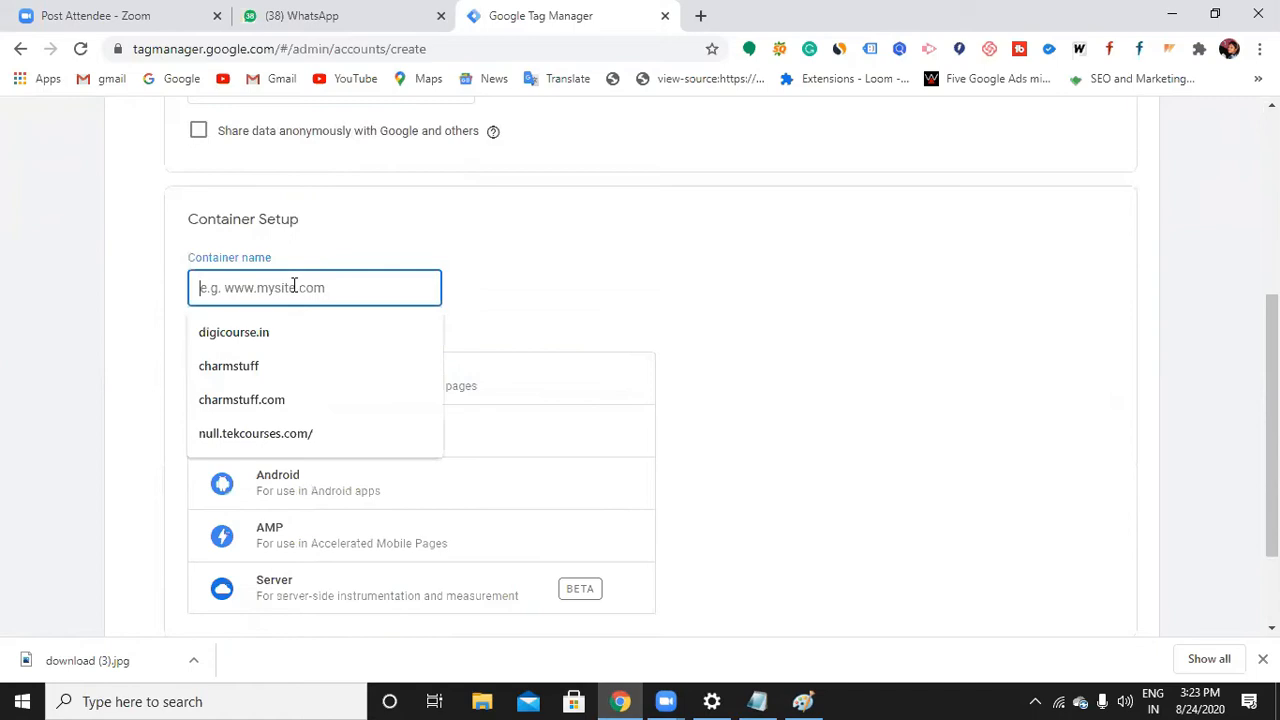
{"action": "scroll", "coordinate": [331, 289], "scroll_direction": "up", "scroll_amount": 4}
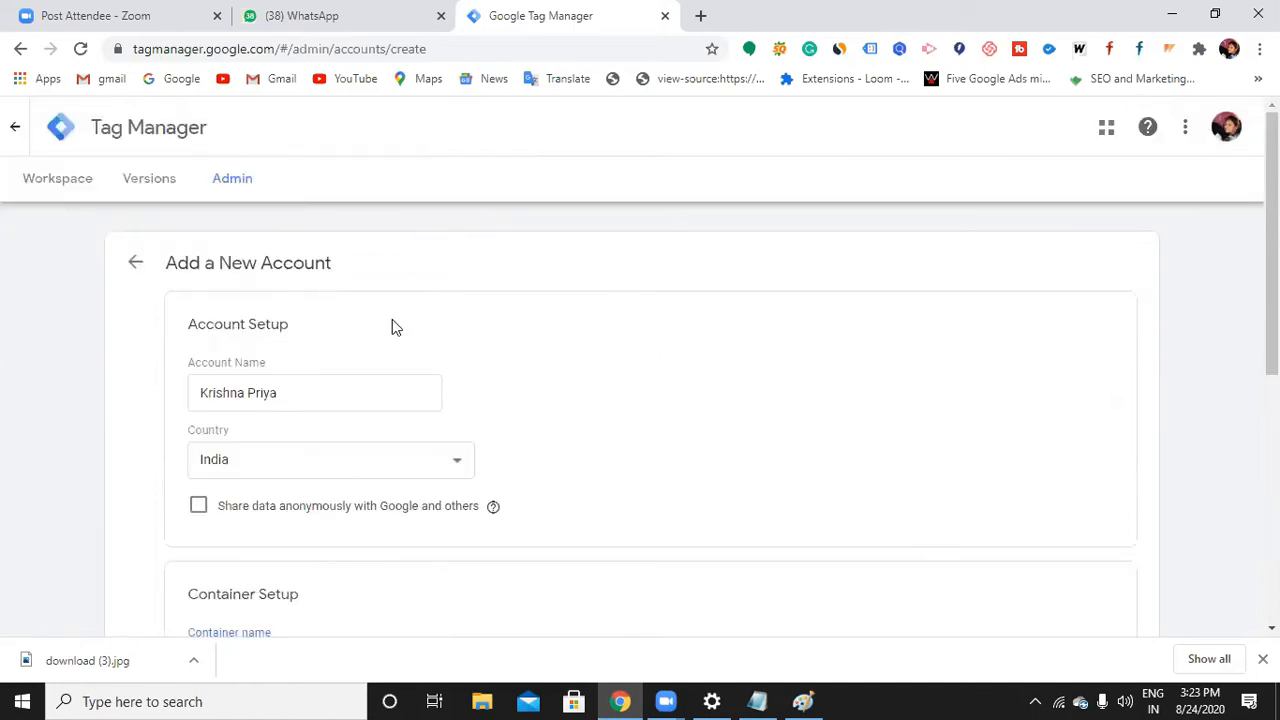
{"action": "scroll", "coordinate": [214, 389], "scroll_direction": "down", "scroll_amount": 2}
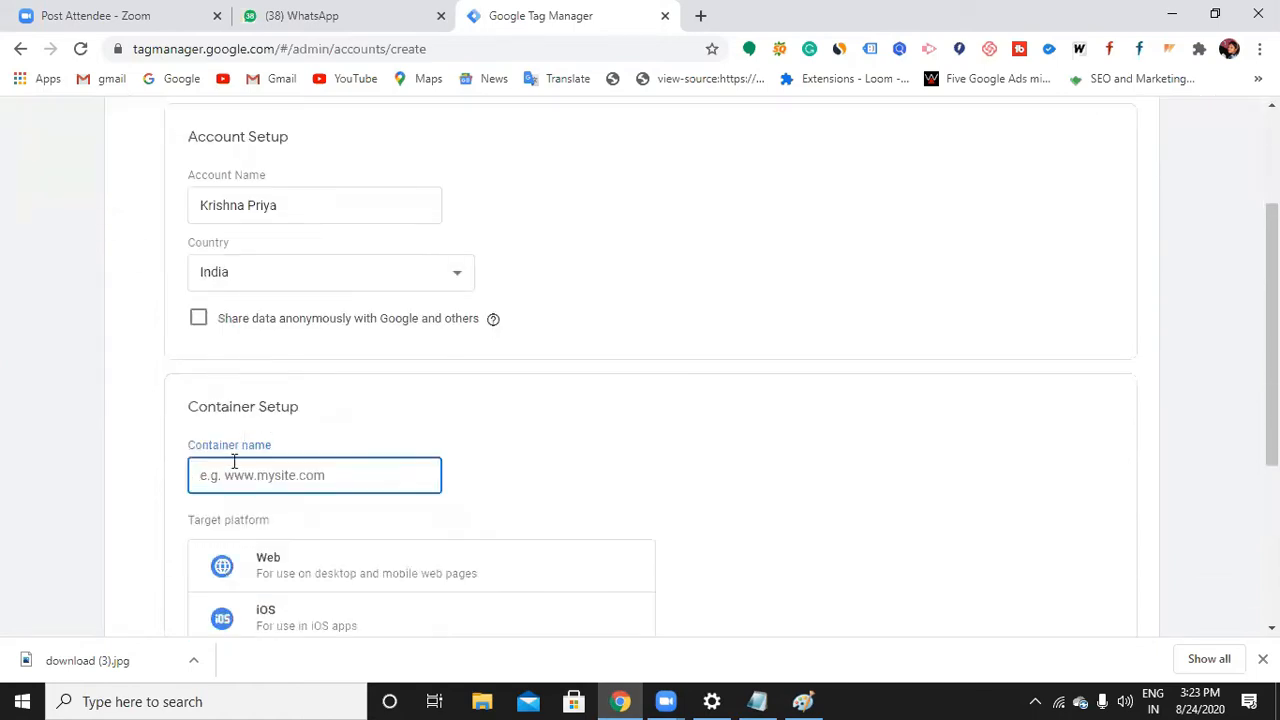
{"action": "scroll", "coordinate": [258, 437], "scroll_direction": "down", "scroll_amount": 1}
{"action": "left_click", "coordinate": [260, 407]}
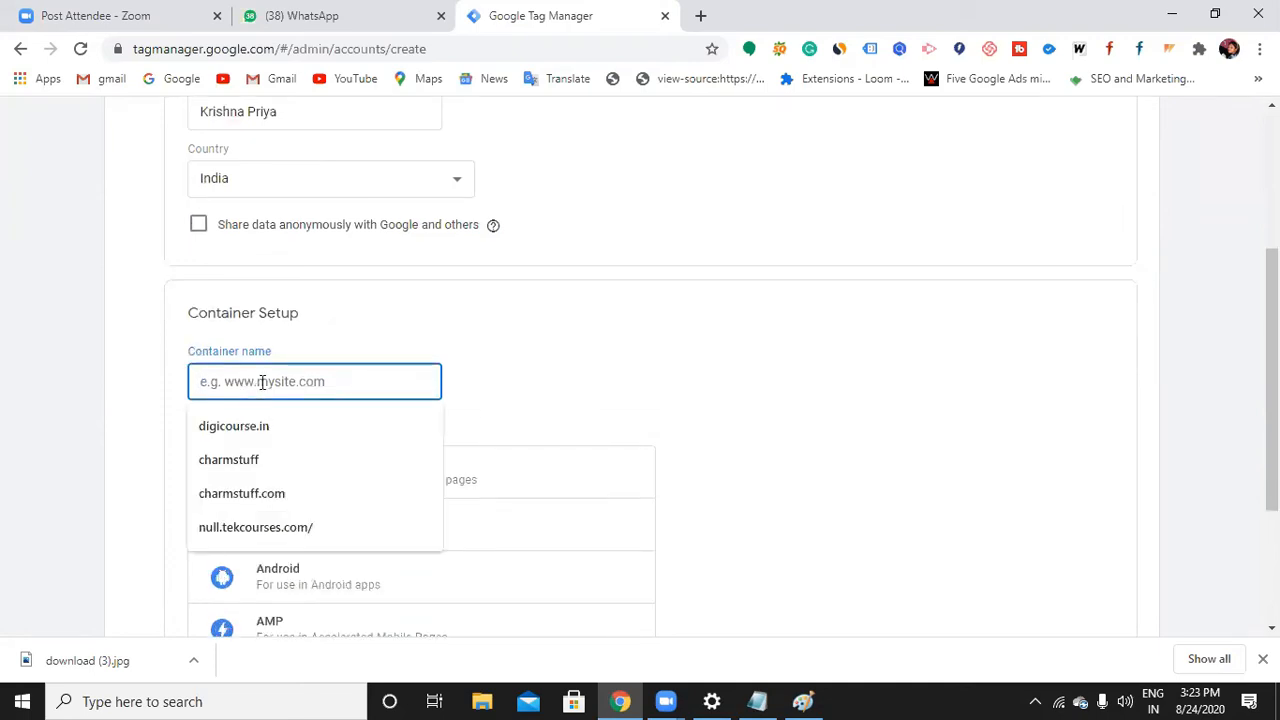
{"action": "type", "text": "Digicourse"}
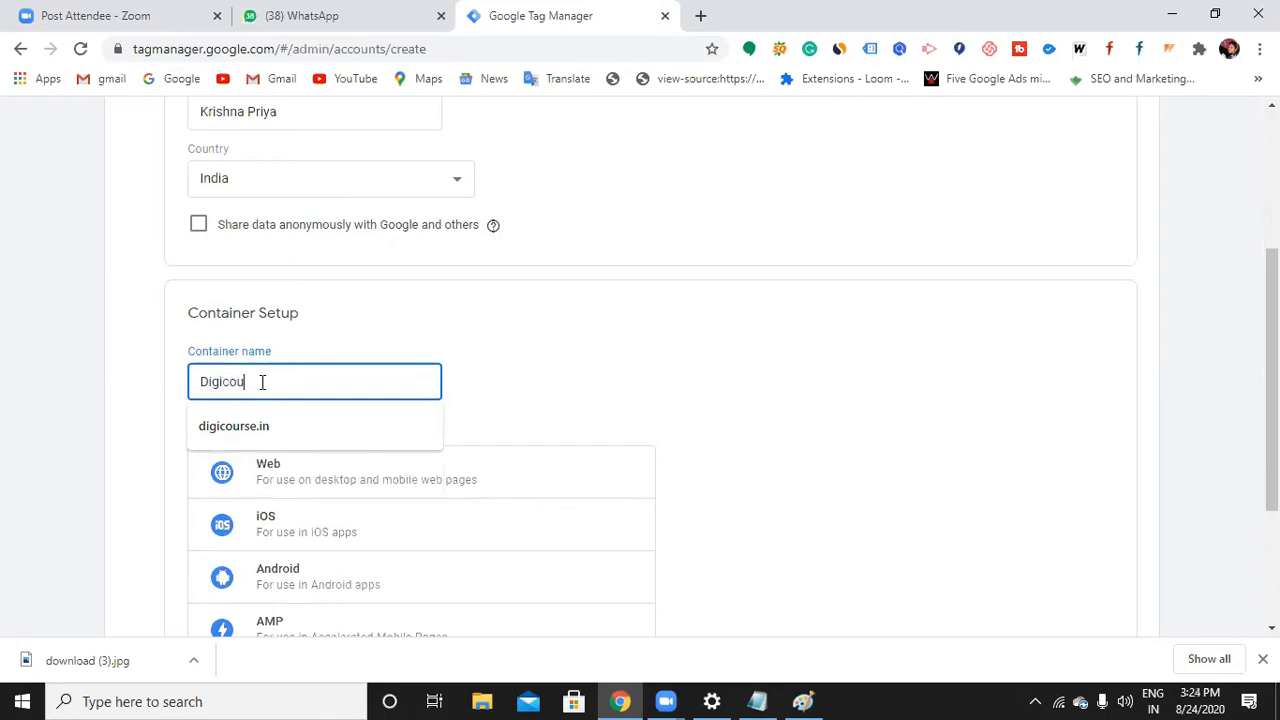
{"action": "left_click", "coordinate": [460, 391]}
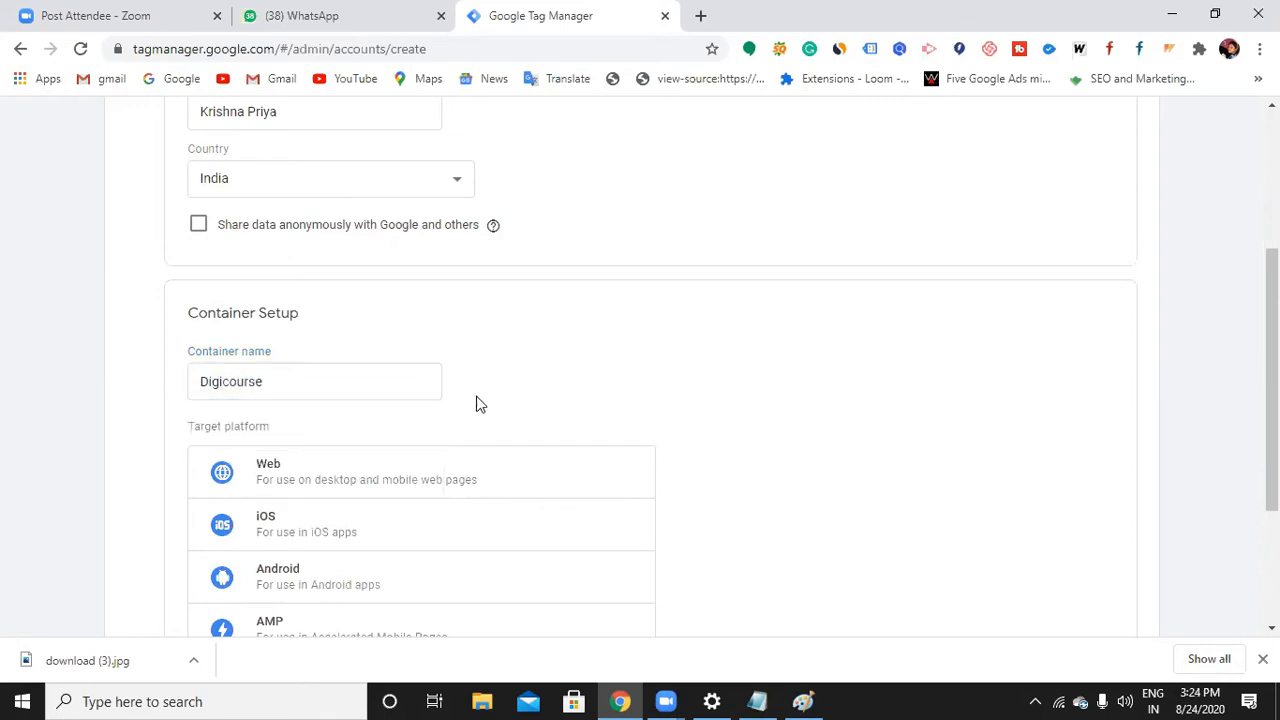
{"action": "scroll", "coordinate": [466, 405], "scroll_direction": "down", "scroll_amount": 1}
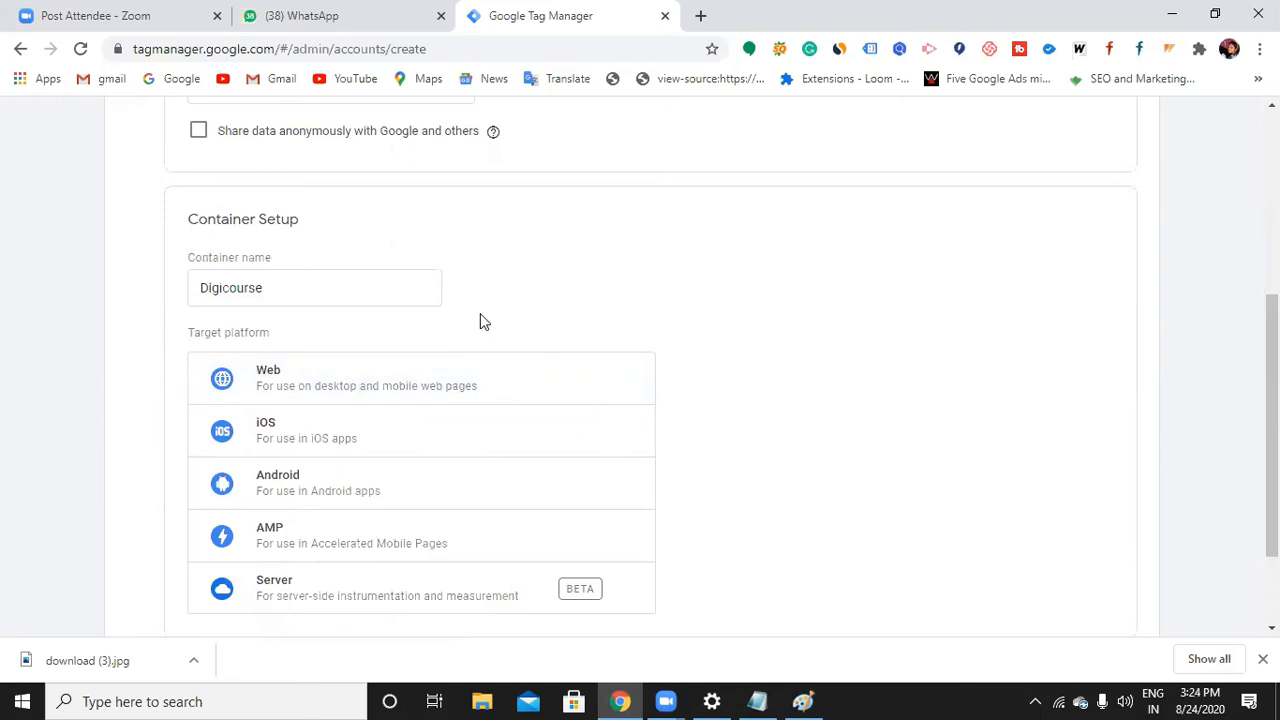
{"action": "left_click", "coordinate": [471, 380]}
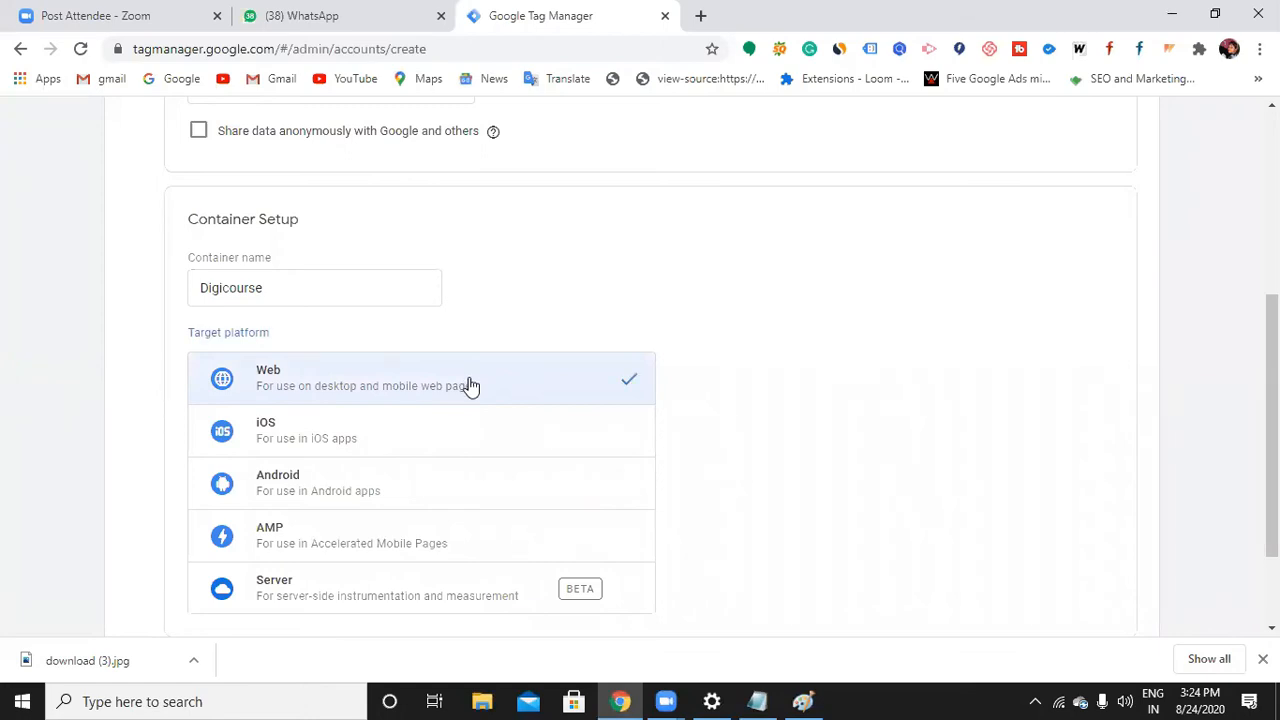
{"action": "scroll", "coordinate": [420, 430], "scroll_direction": "down", "scroll_amount": 2}
{"action": "left_click", "coordinate": [203, 545]}
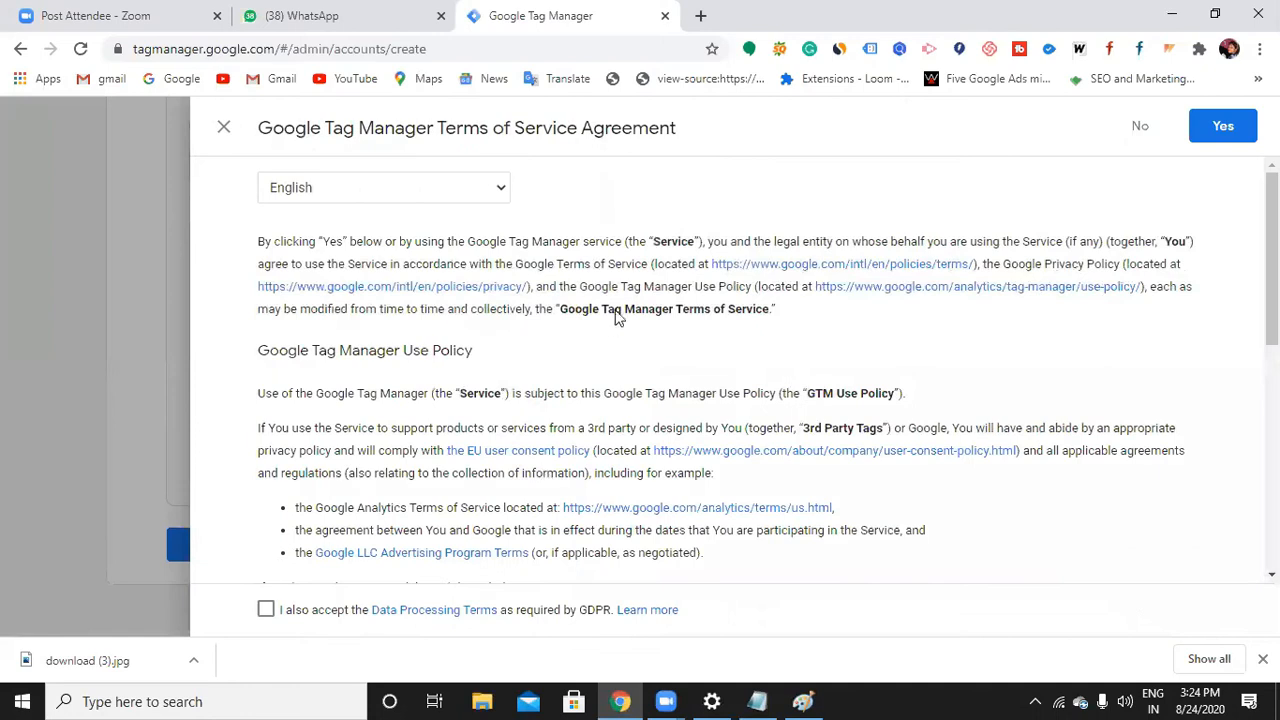
Accept the GDPR Data Processing Terms and Tag Manager terms, review the install code, and open a new tab
{"action": "scroll", "coordinate": [430, 480], "scroll_direction": "down", "scroll_amount": 3}
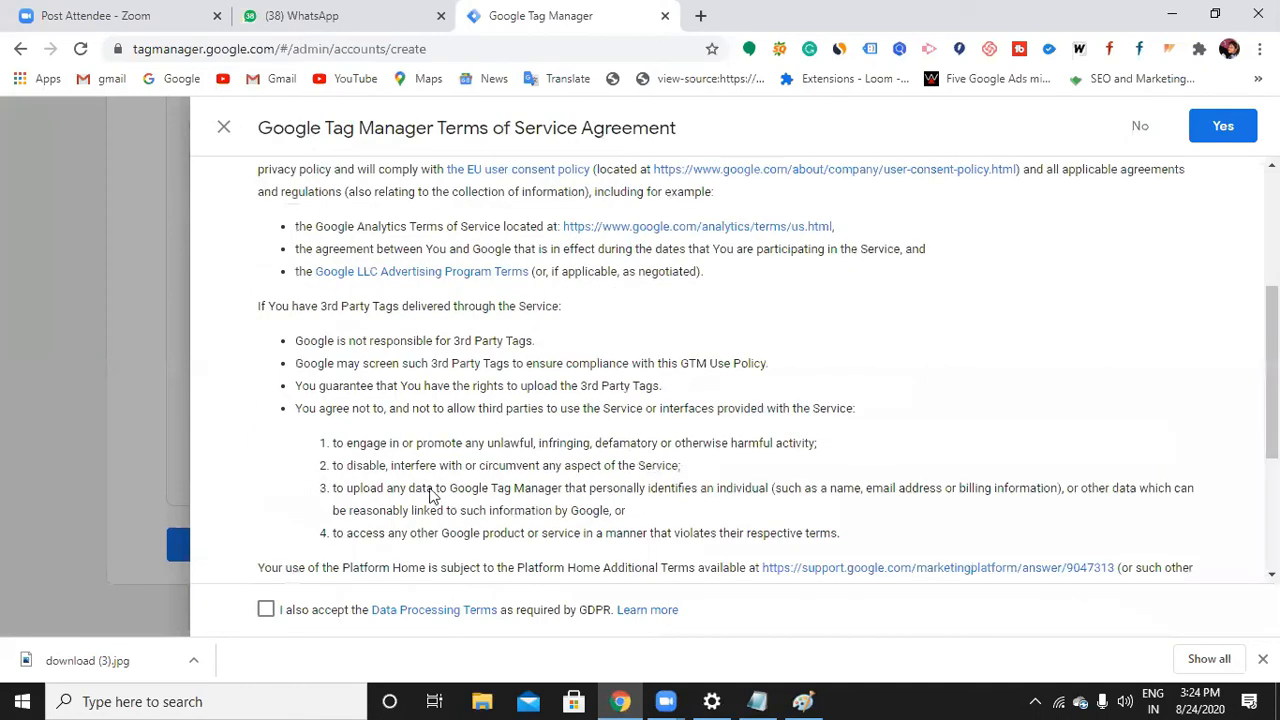
{"action": "left_click", "coordinate": [266, 609]}
{"action": "left_click", "coordinate": [1222, 127]}
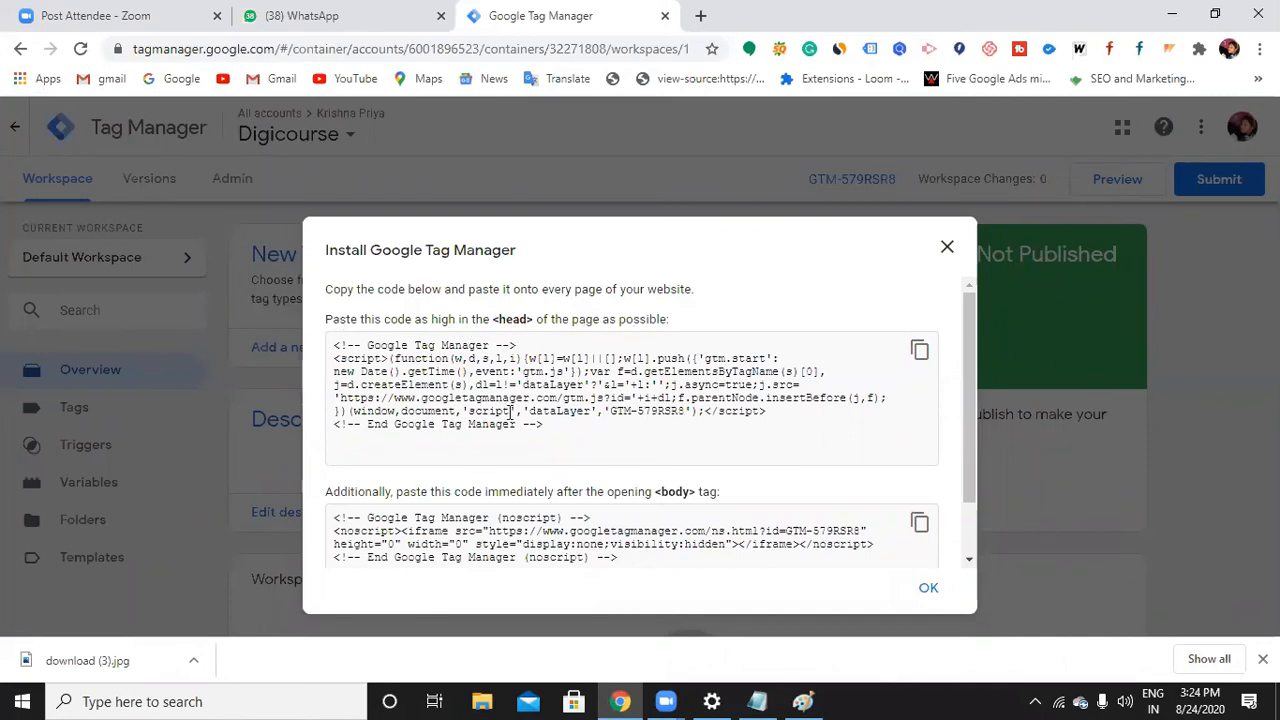
{"action": "scroll", "coordinate": [512, 411], "scroll_direction": "down", "scroll_amount": 1}
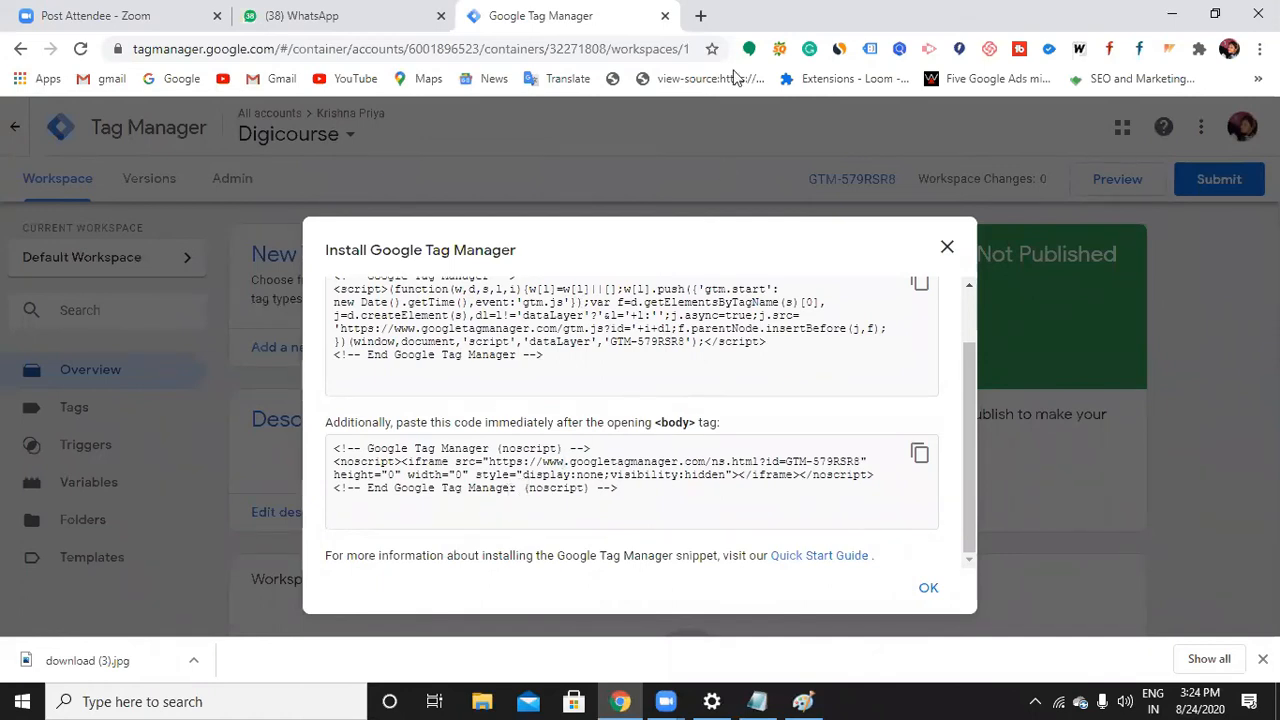
{"action": "left_click", "coordinate": [702, 16]}
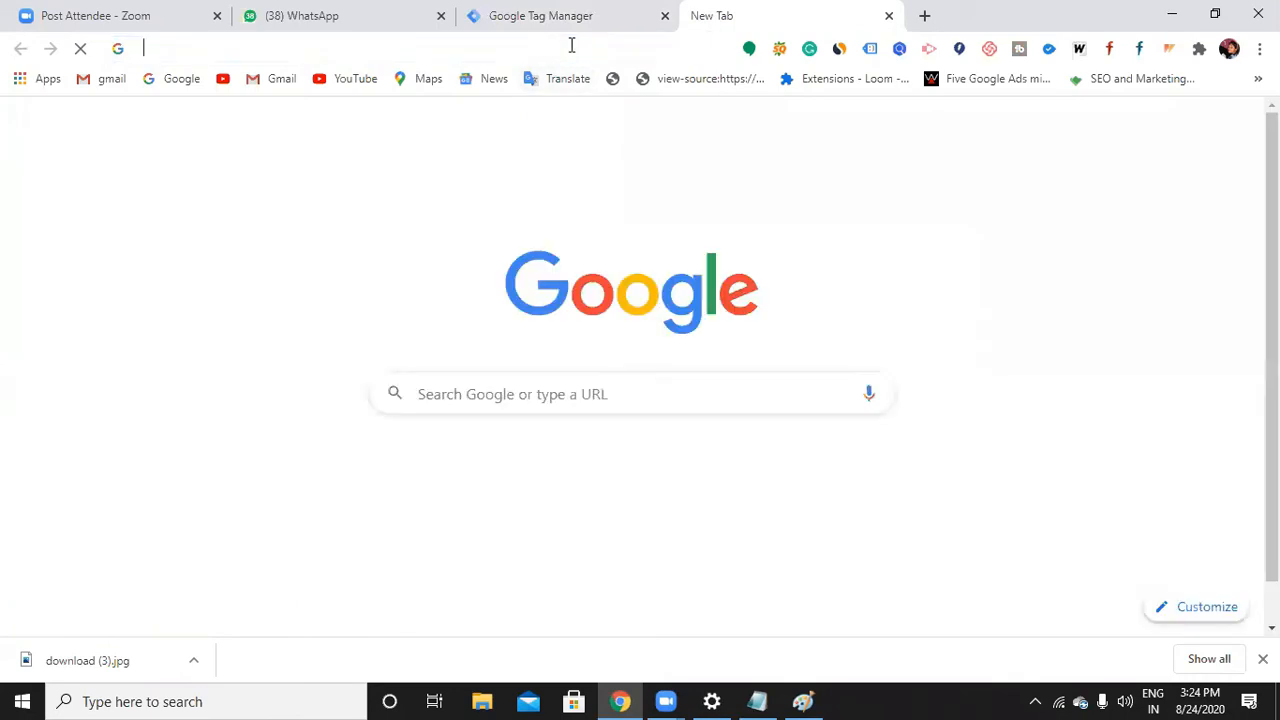
Open the Digicourse WordPress dashboard, look over its admin sidebar menus, and bring back the Notepad notes
{"action": "type", "text": "digicourse.in/chinni-login"}
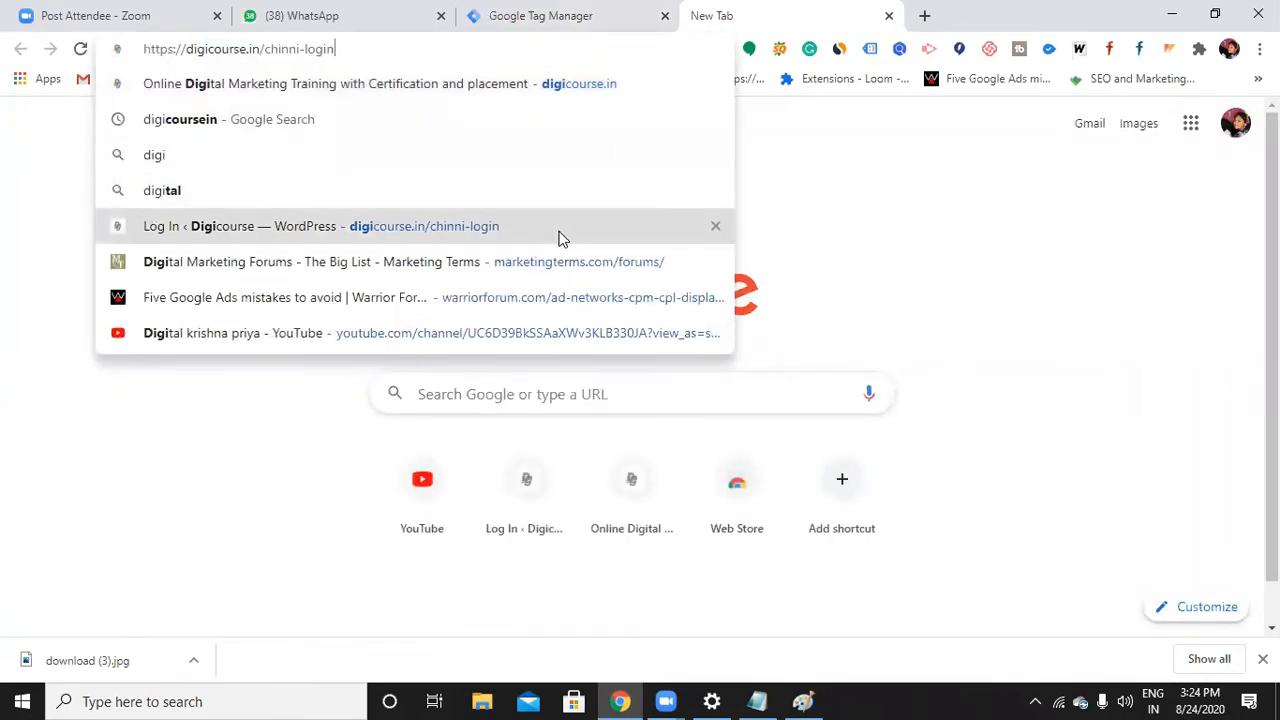
{"action": "left_click", "coordinate": [560, 232]}
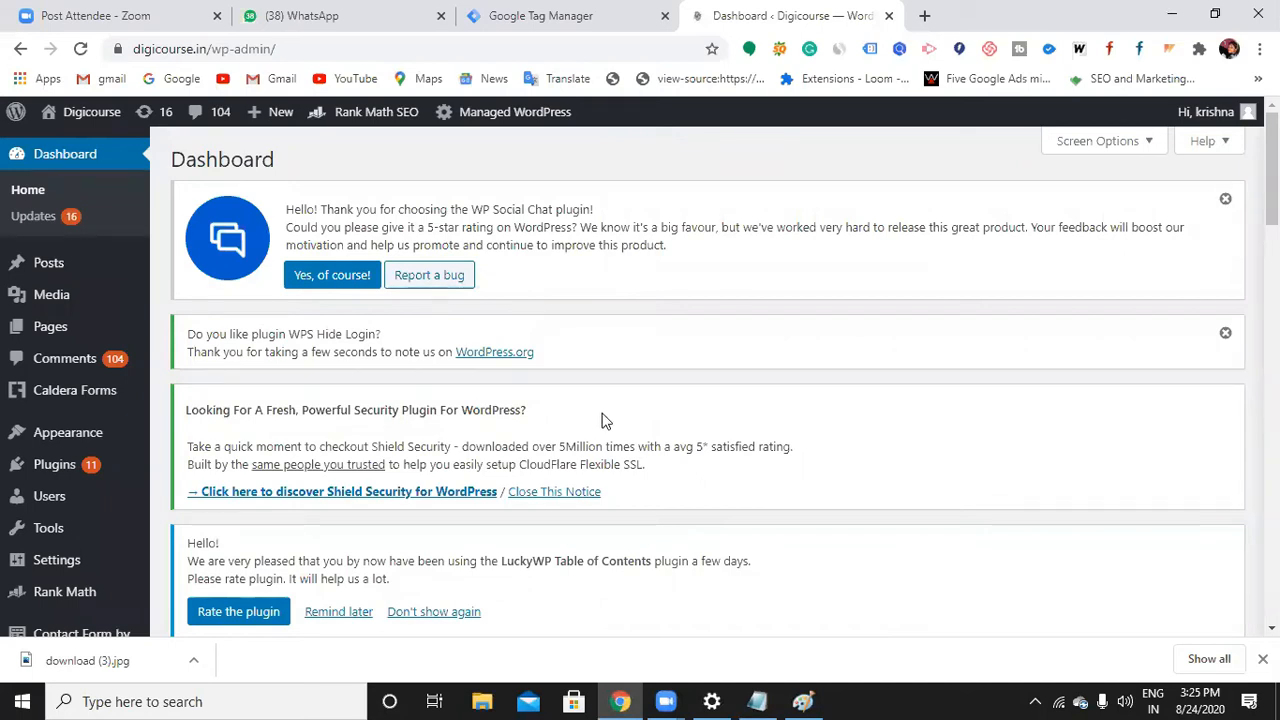
{"action": "mouse_move", "coordinate": [143, 505]}
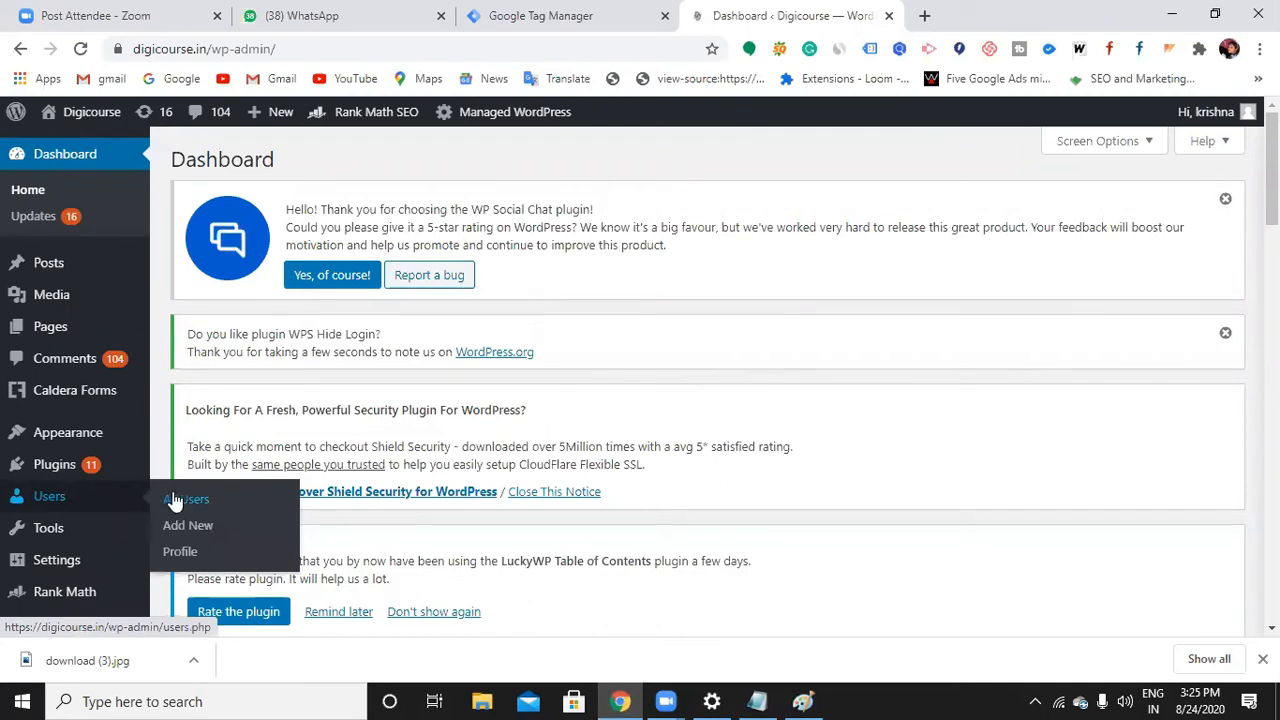
{"action": "scroll", "coordinate": [80, 505], "scroll_direction": "down", "scroll_amount": 2}
{"action": "scroll", "coordinate": [80, 500], "scroll_direction": "down", "scroll_amount": 1}
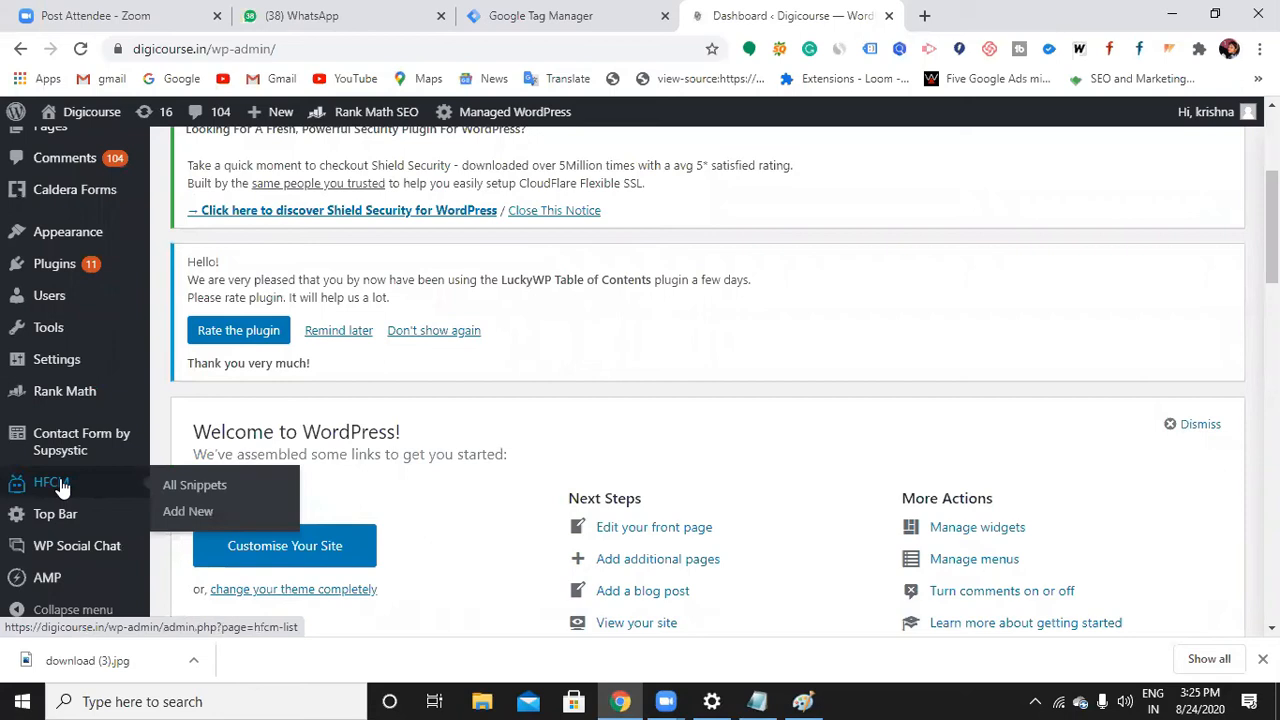
{"action": "scroll", "coordinate": [60, 486], "scroll_direction": "up", "scroll_amount": 2}
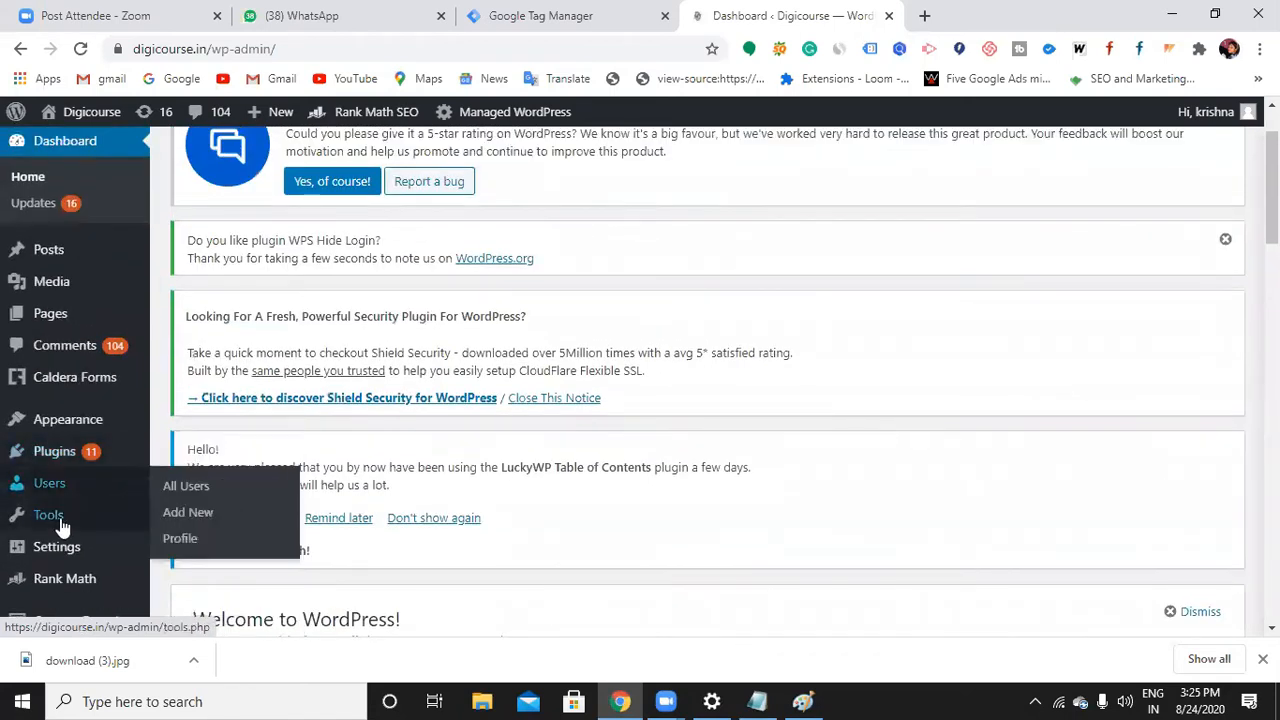
{"action": "mouse_move", "coordinate": [60, 552]}
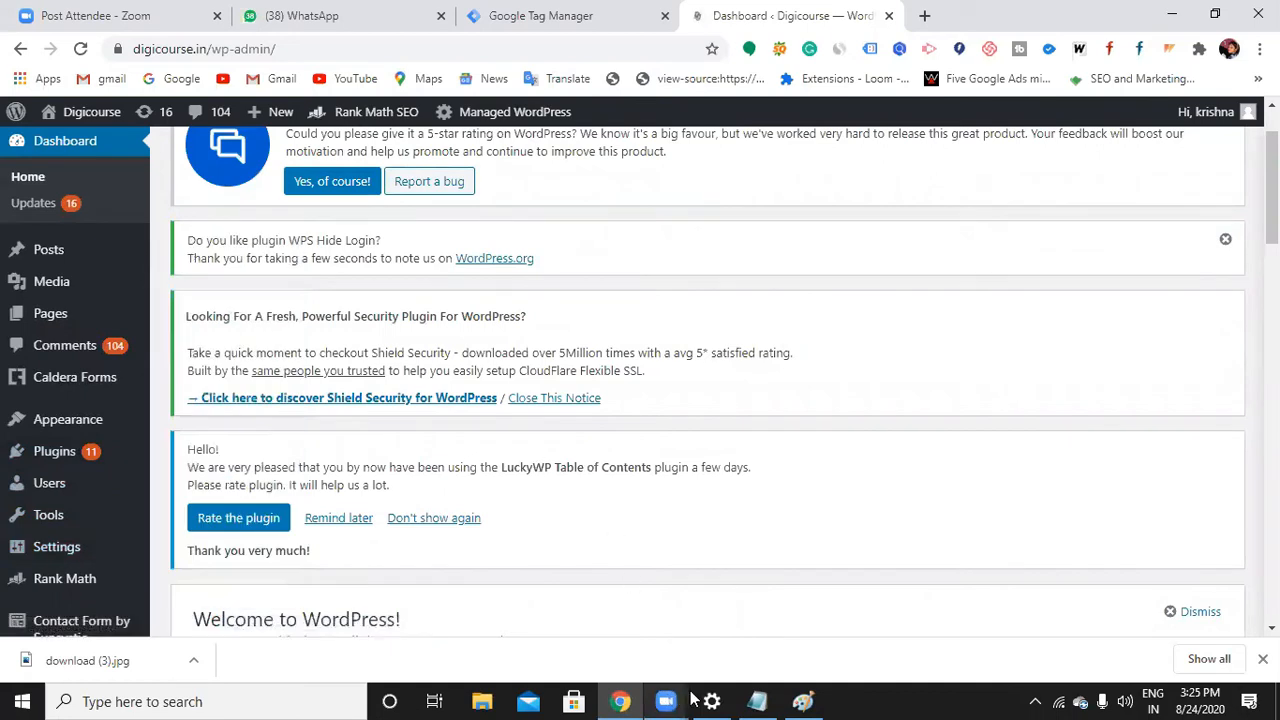
{"action": "left_click", "coordinate": [758, 700]}
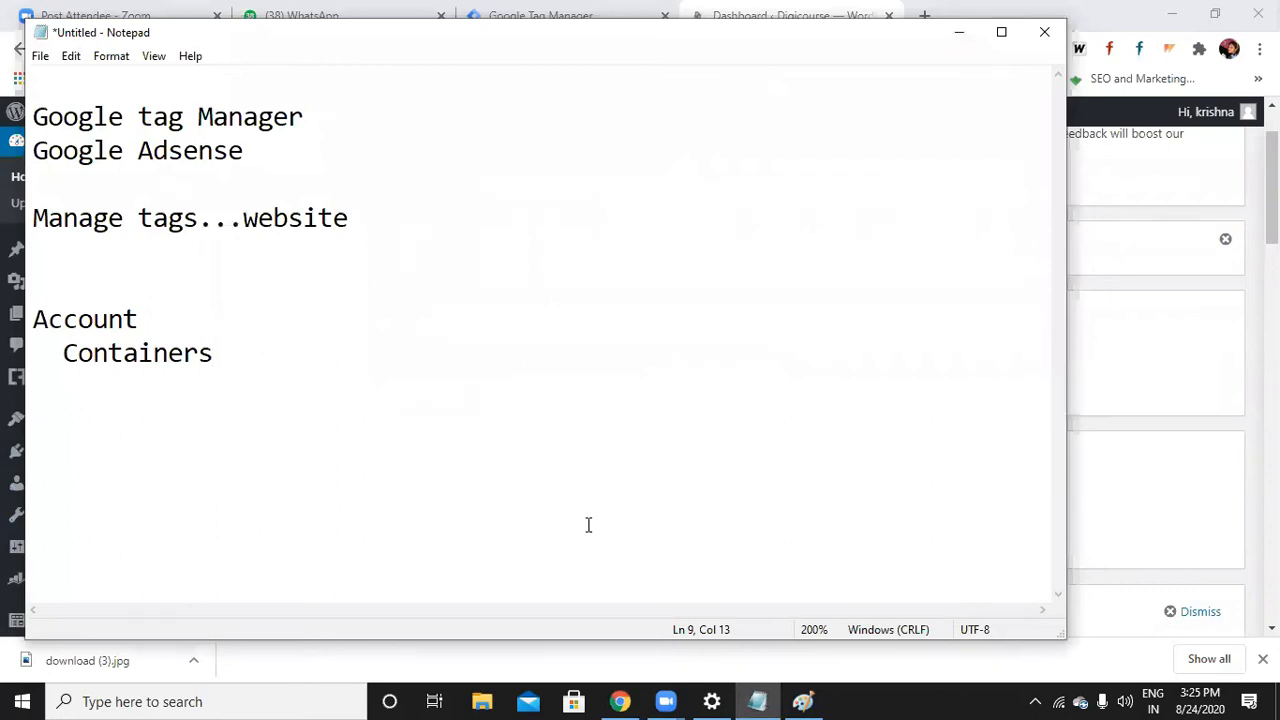
Add 'Google tag manager' as a new note, then go to WordPress's Installed Plugins page
{"action": "key", "text": "Return"}
{"action": "key", "text": "Return"}
{"action": "type", "text": "Goo"}
{"action": "type", "text": "tag man"}
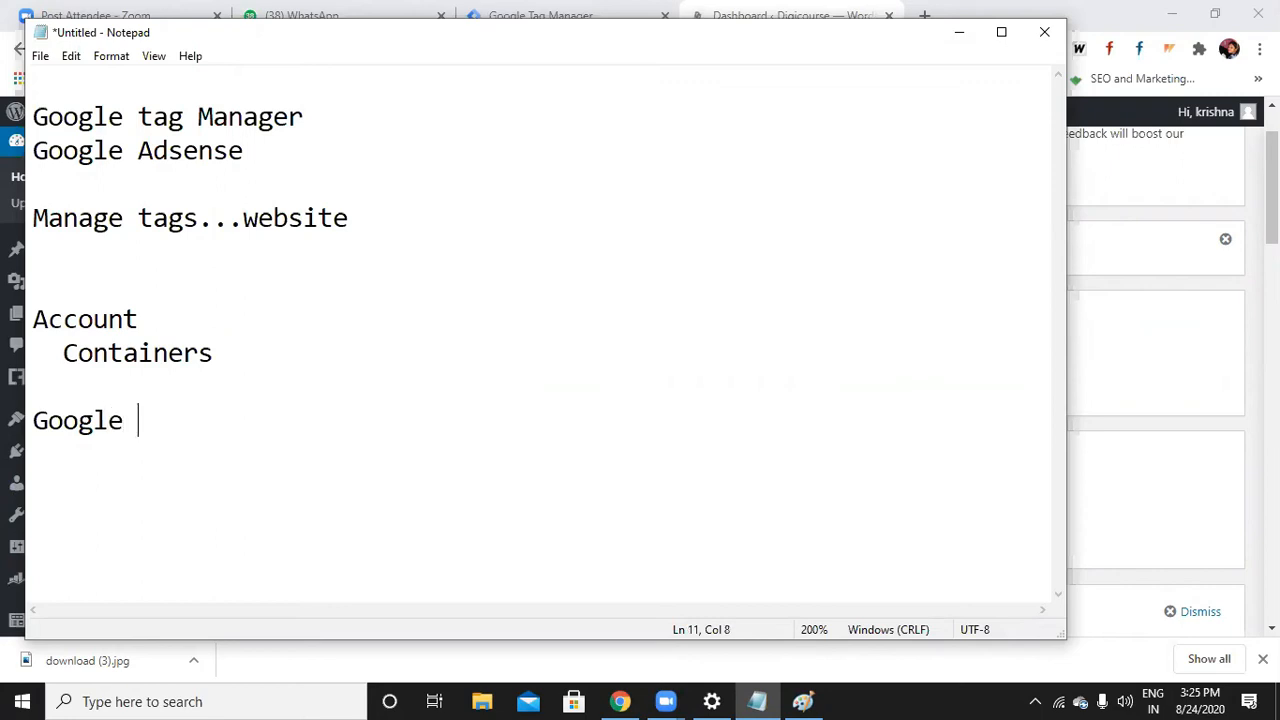
{"action": "type", "text": "ager"}
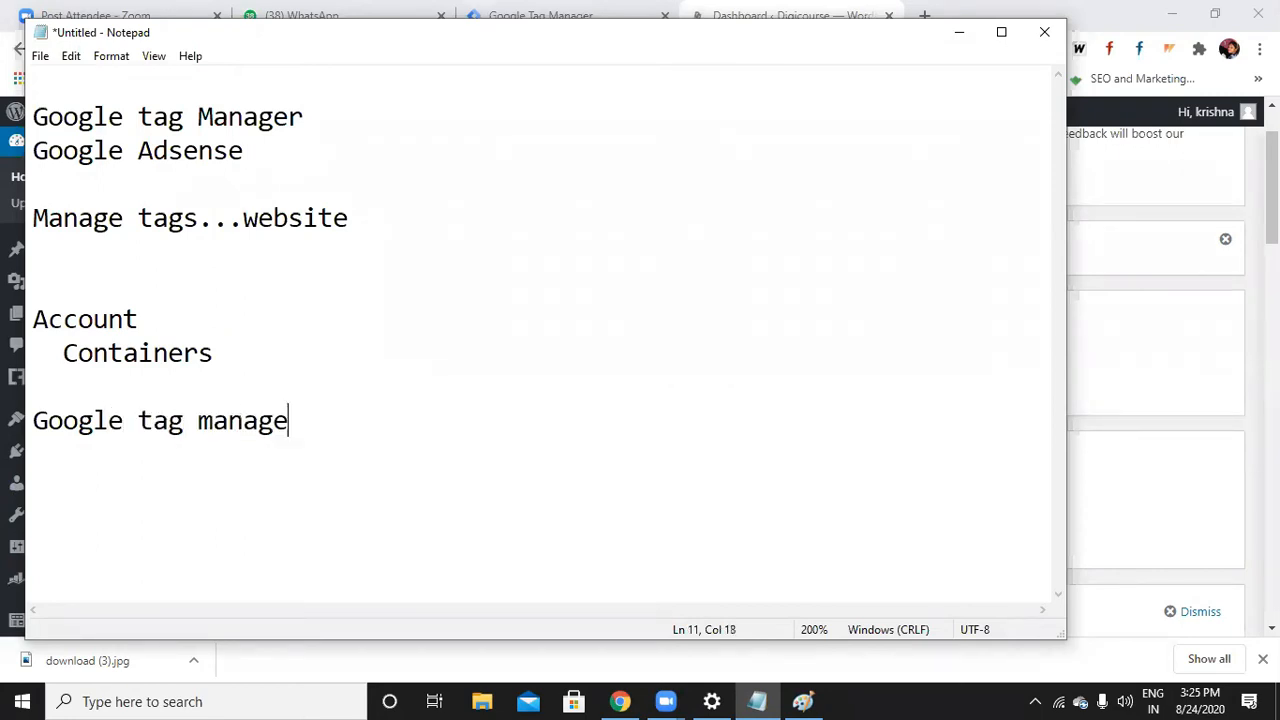
{"action": "left_click", "coordinate": [959, 36]}
{"action": "left_click", "coordinate": [67, 455]}
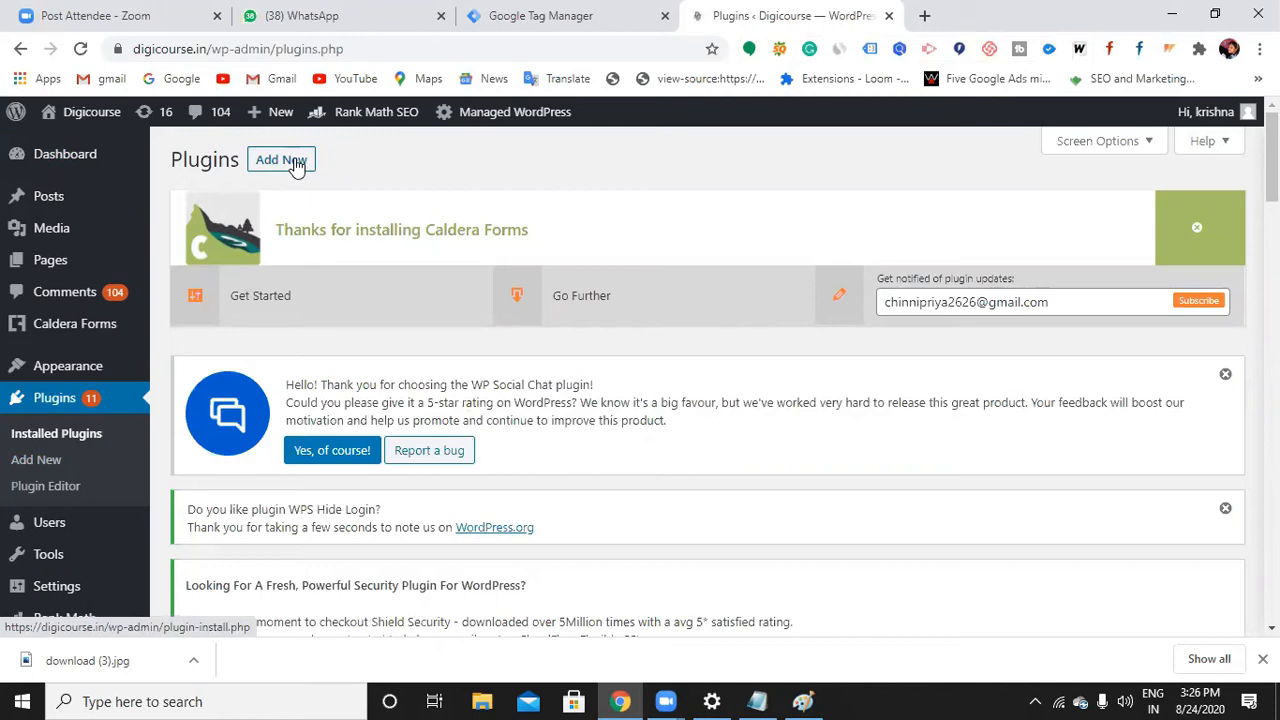
Search WordPress plugins for 'google tag manager', then install and activate the Google Tag Manager plugin
{"action": "left_click", "coordinate": [282, 160]}
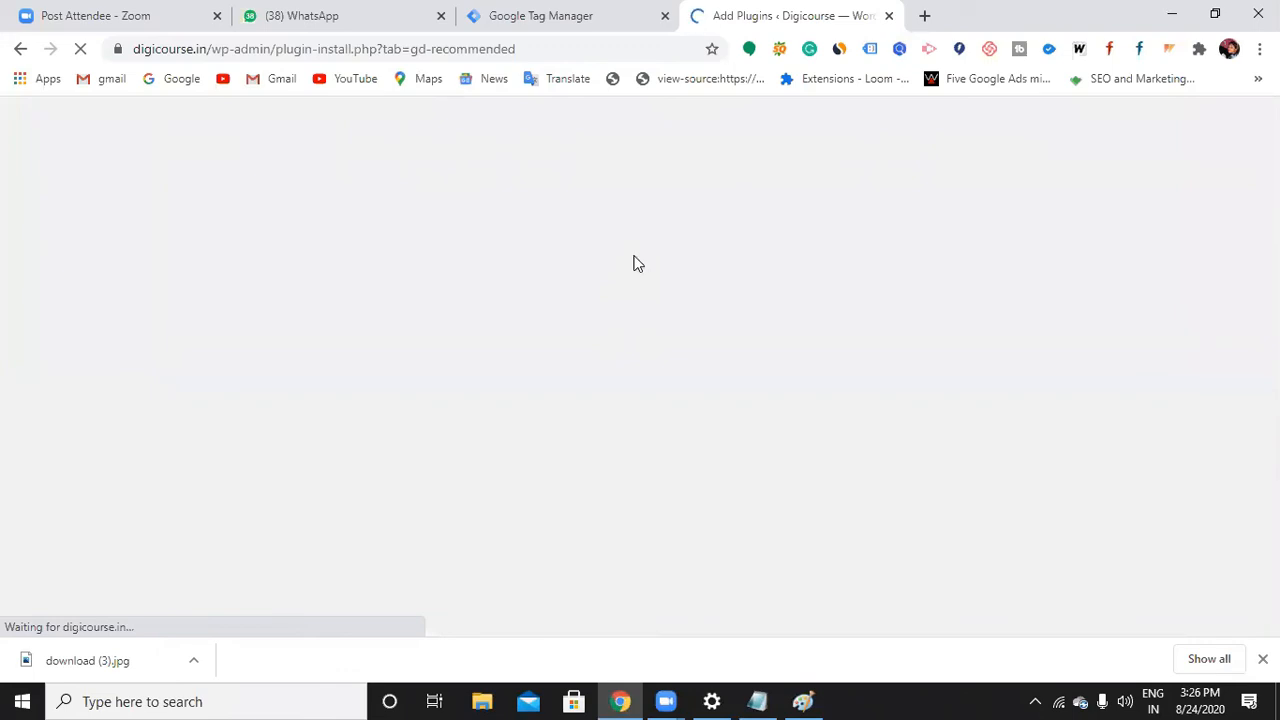
{"action": "scroll", "coordinate": [730, 390], "scroll_direction": "down", "scroll_amount": 2}
{"action": "scroll", "coordinate": [745, 393], "scroll_direction": "down", "scroll_amount": 2}
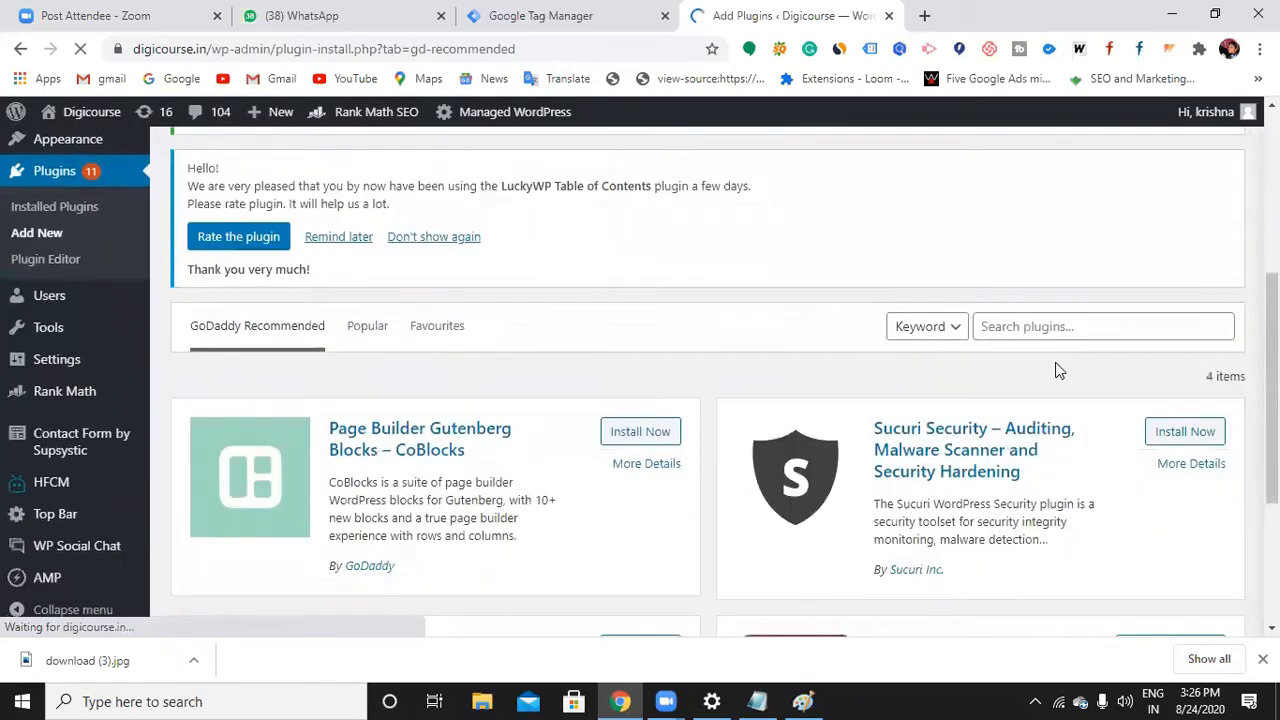
{"action": "left_click", "coordinate": [1050, 328]}
{"action": "type", "text": "googl"}
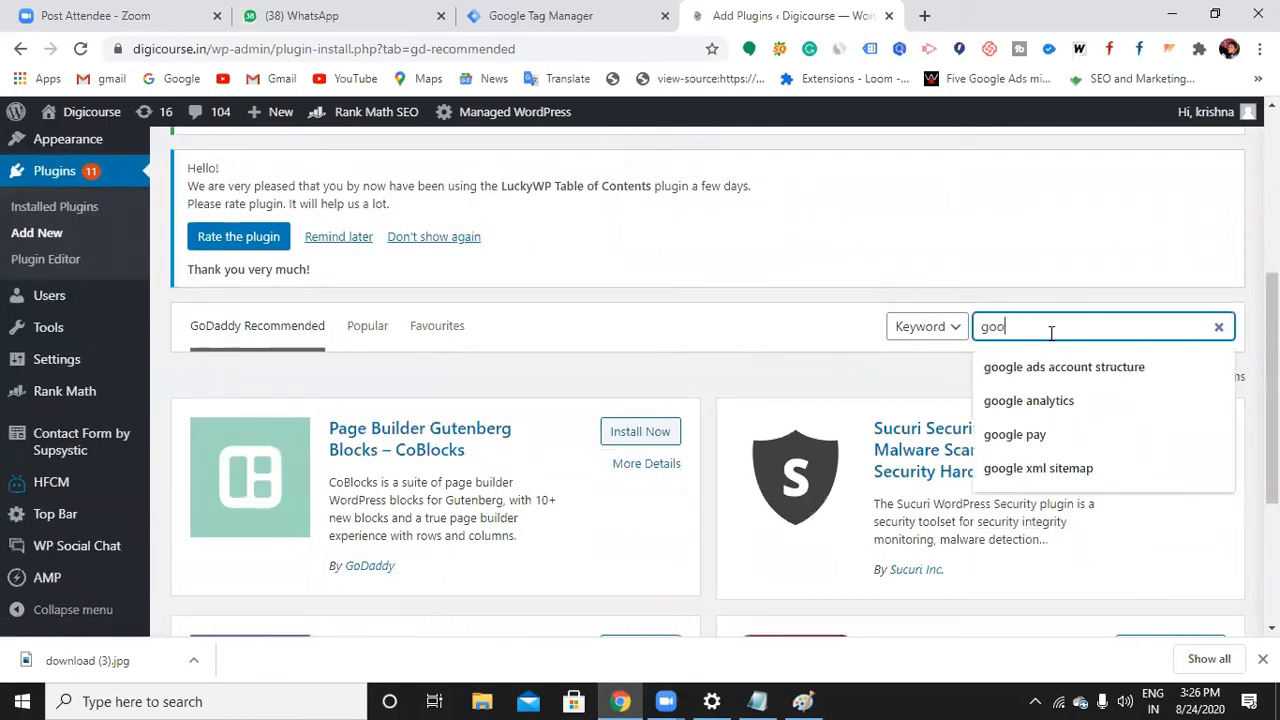
{"action": "type", "text": "e tag manager"}
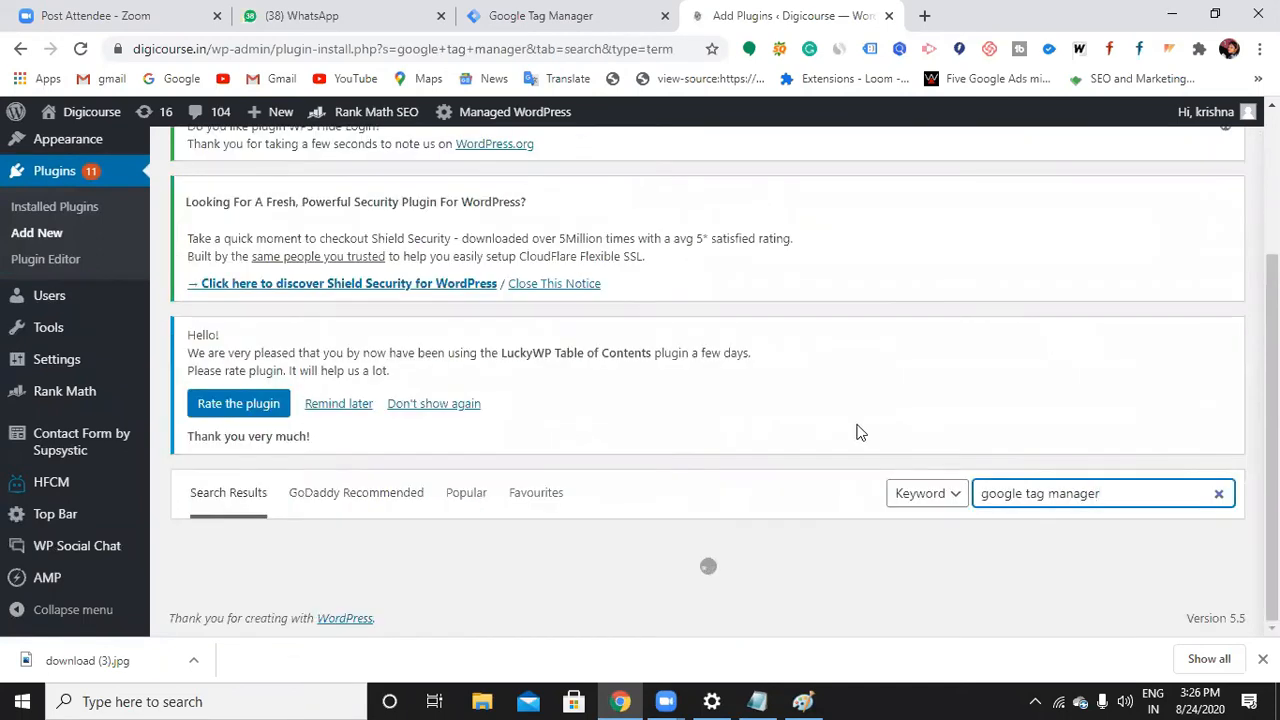
{"action": "scroll", "coordinate": [705, 449], "scroll_direction": "down", "scroll_amount": 5}
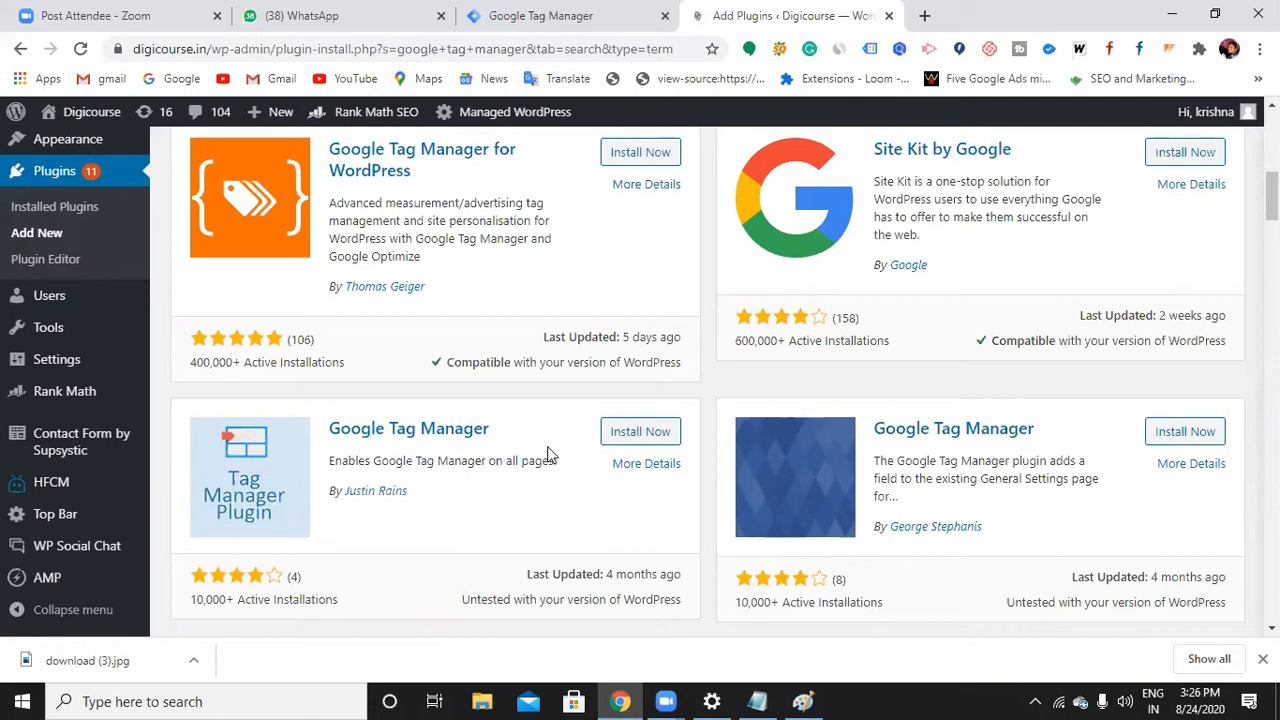
{"action": "left_click", "coordinate": [627, 440]}
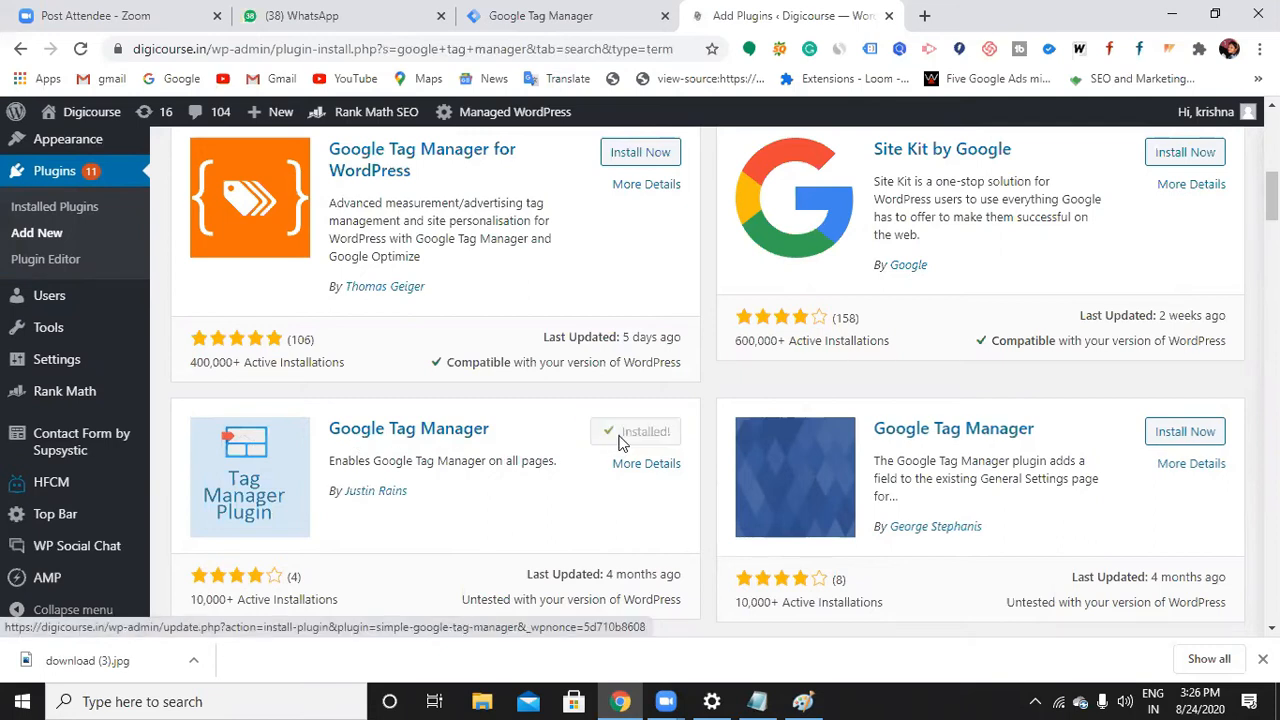
{"action": "left_click", "coordinate": [620, 442]}
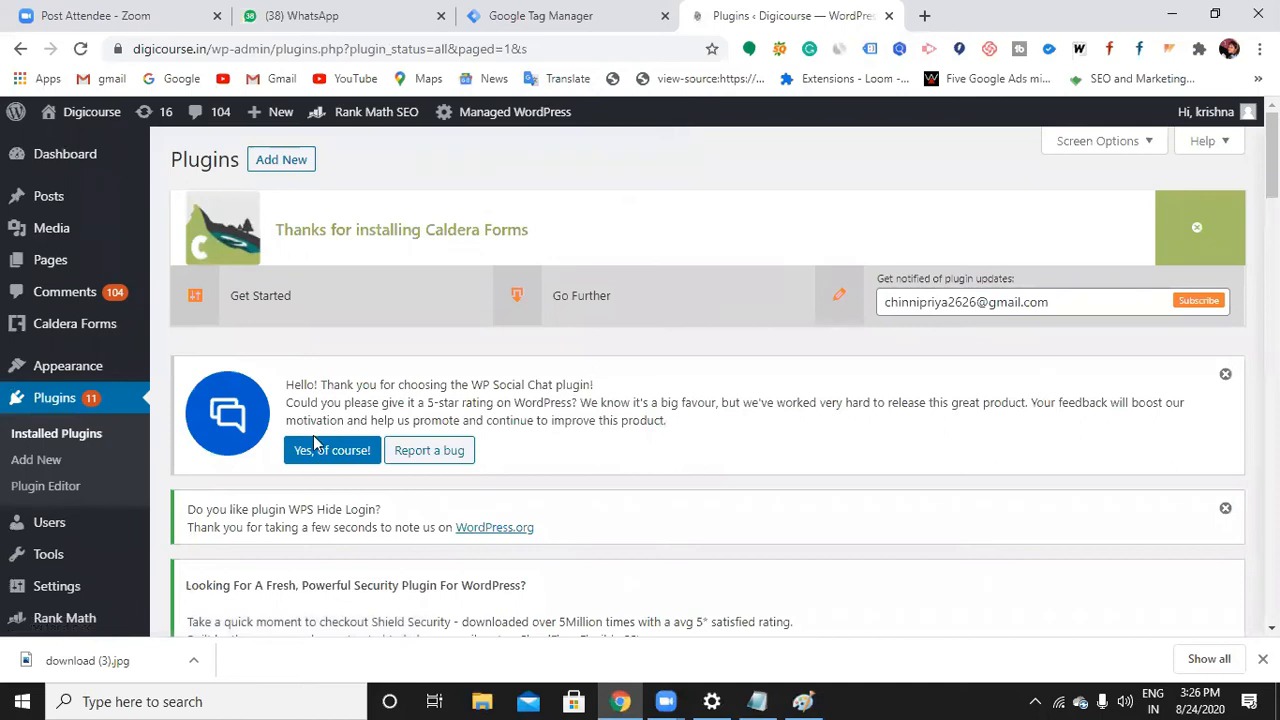
Open the Google Tag Manager plugin settings and select the Google Tag ID field
{"action": "scroll", "coordinate": [140, 480], "scroll_direction": "down", "scroll_amount": 2}
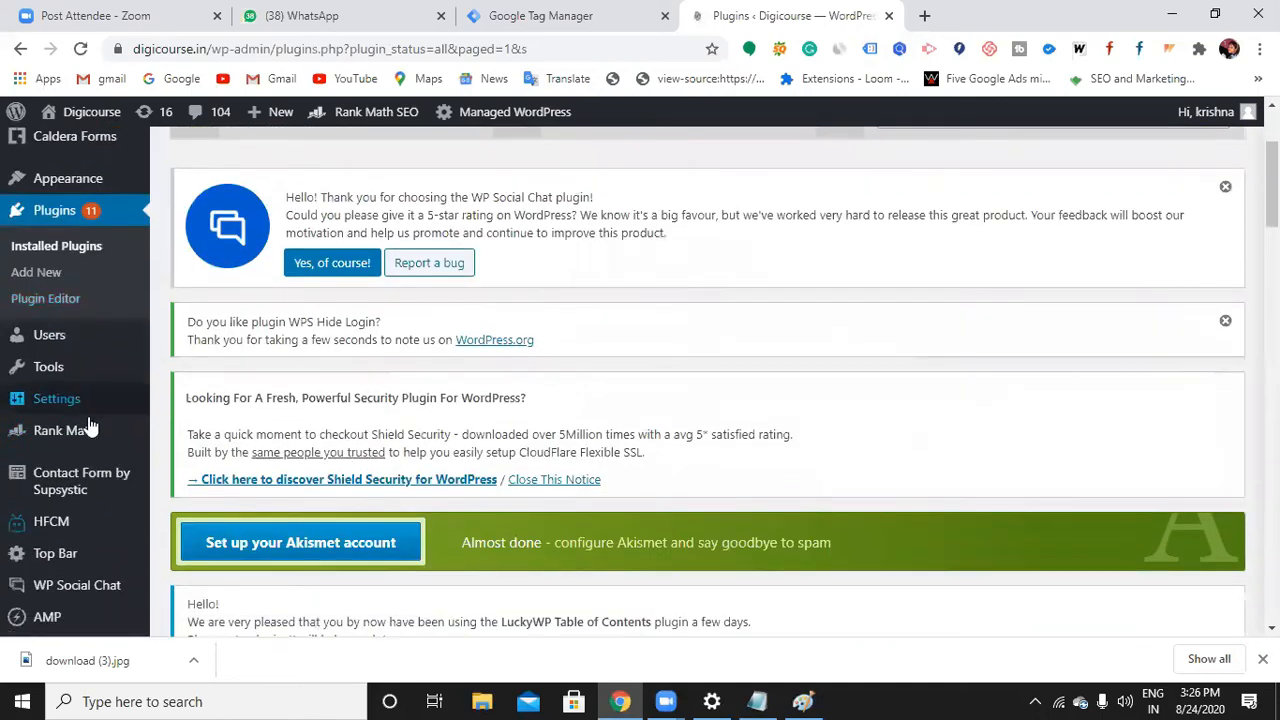
{"action": "mouse_move", "coordinate": [65, 408]}
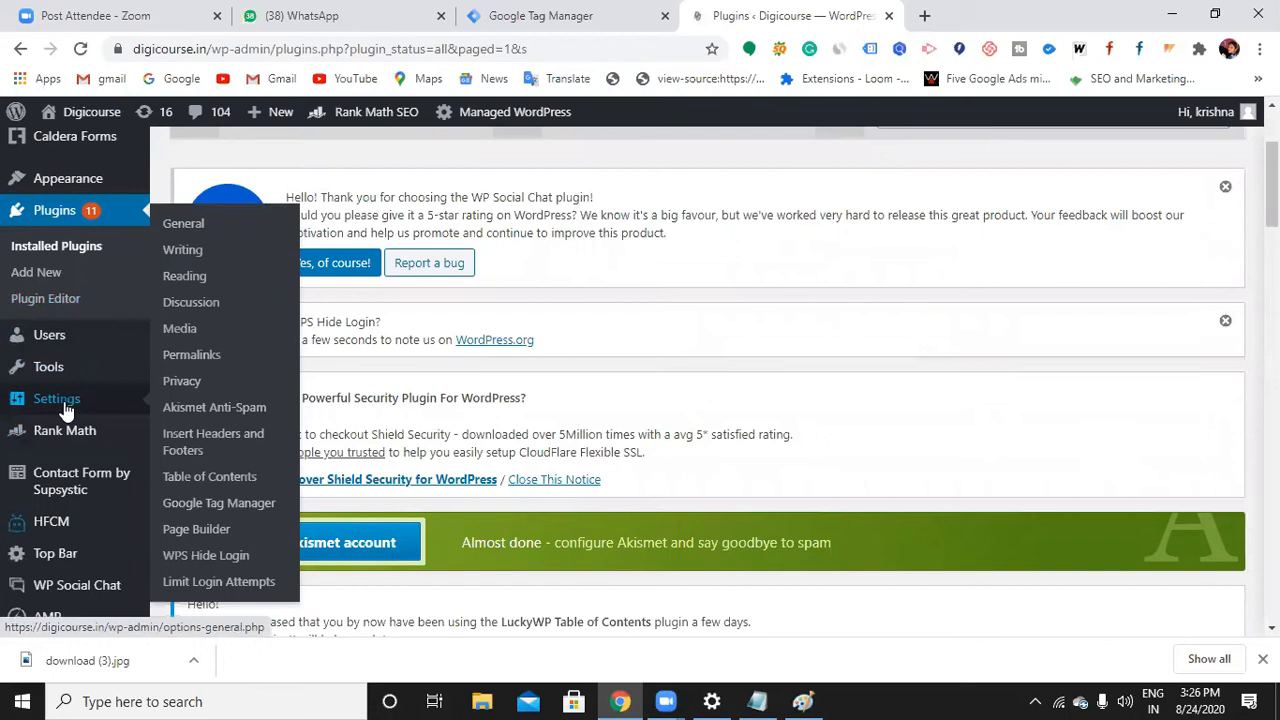
{"action": "left_click", "coordinate": [186, 505]}
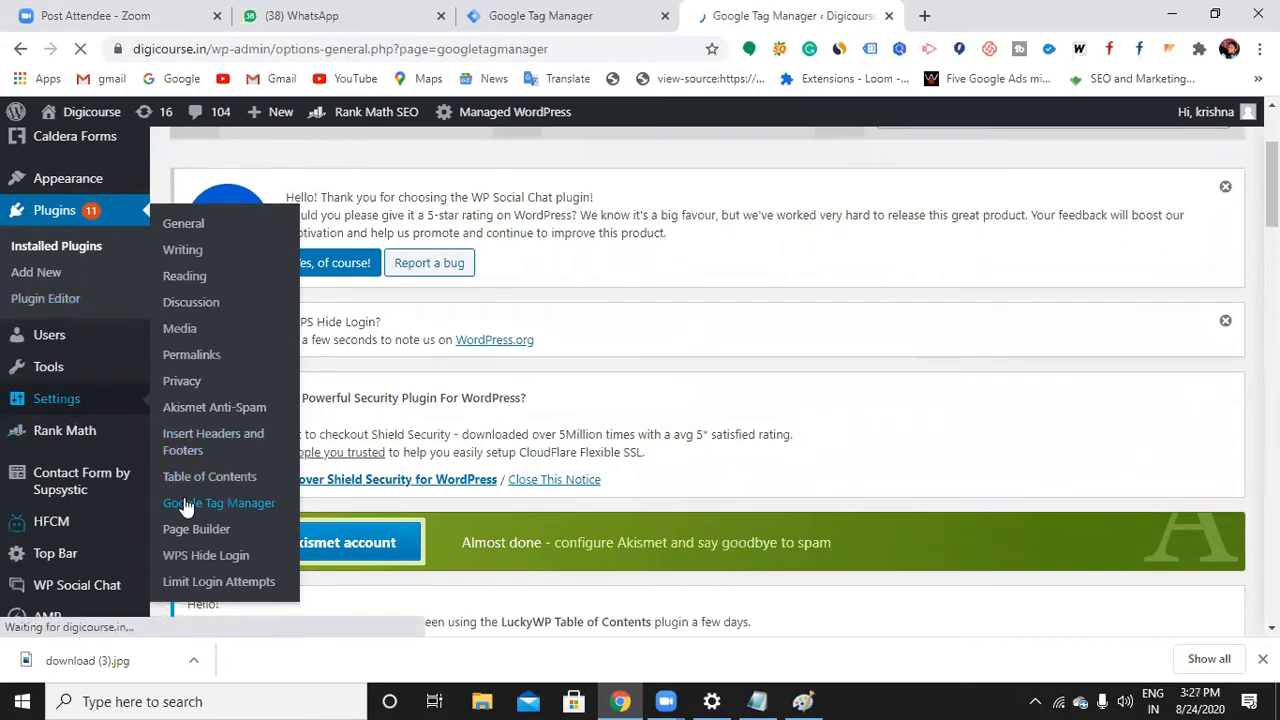
{"action": "scroll", "coordinate": [330, 515], "scroll_direction": "down", "scroll_amount": 5}
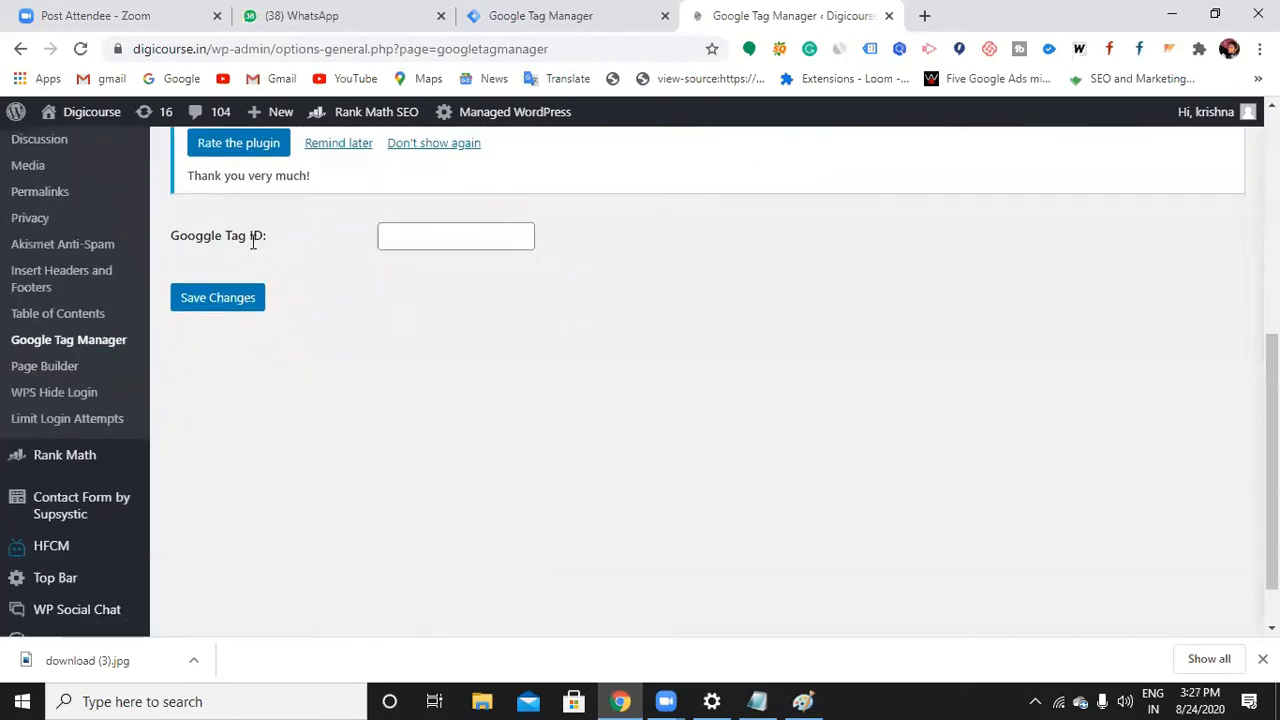
{"action": "left_click", "coordinate": [484, 243]}
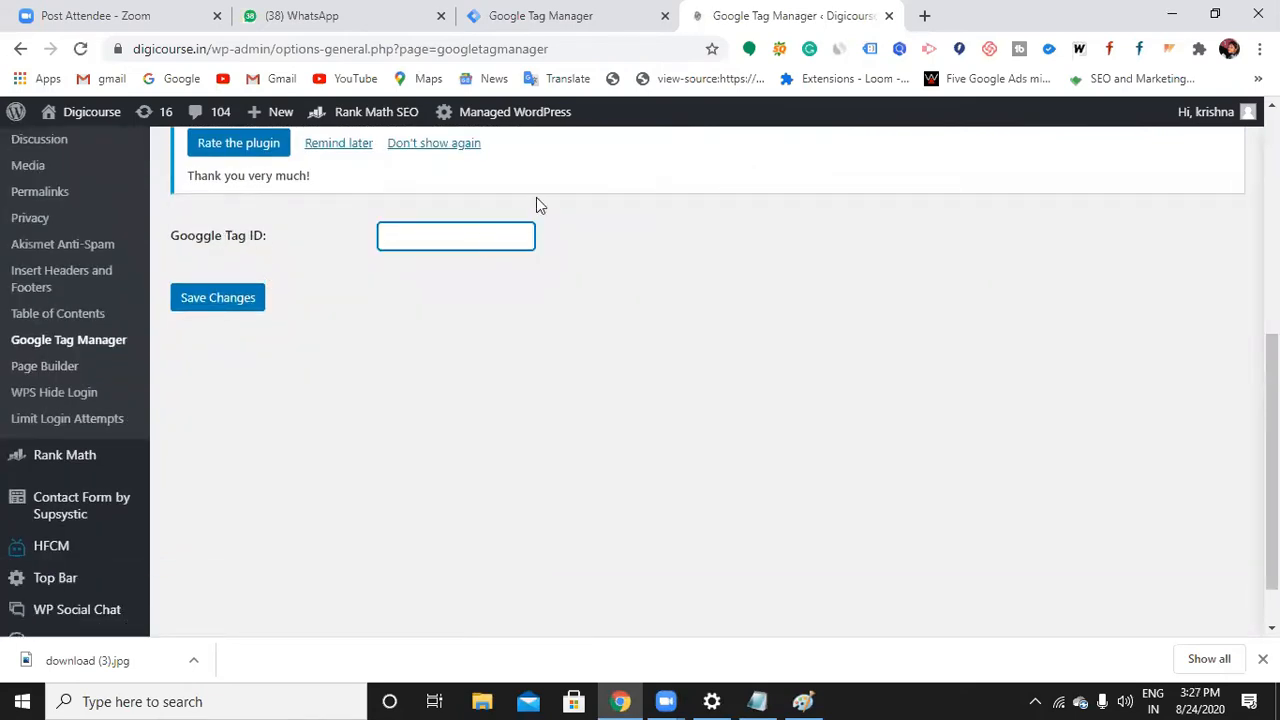
Copy the container ID GTM-579RSR8 from Tag Manager's install code
{"action": "left_click", "coordinate": [609, 30]}
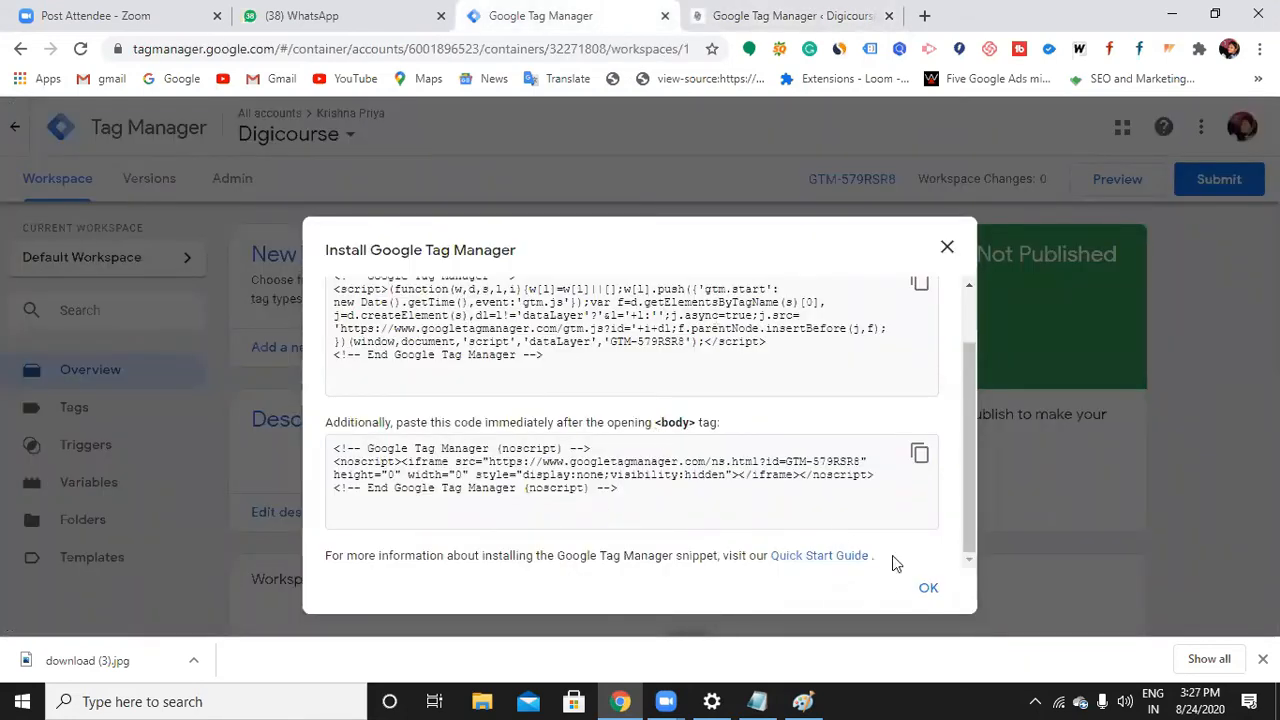
{"action": "left_click", "coordinate": [947, 247]}
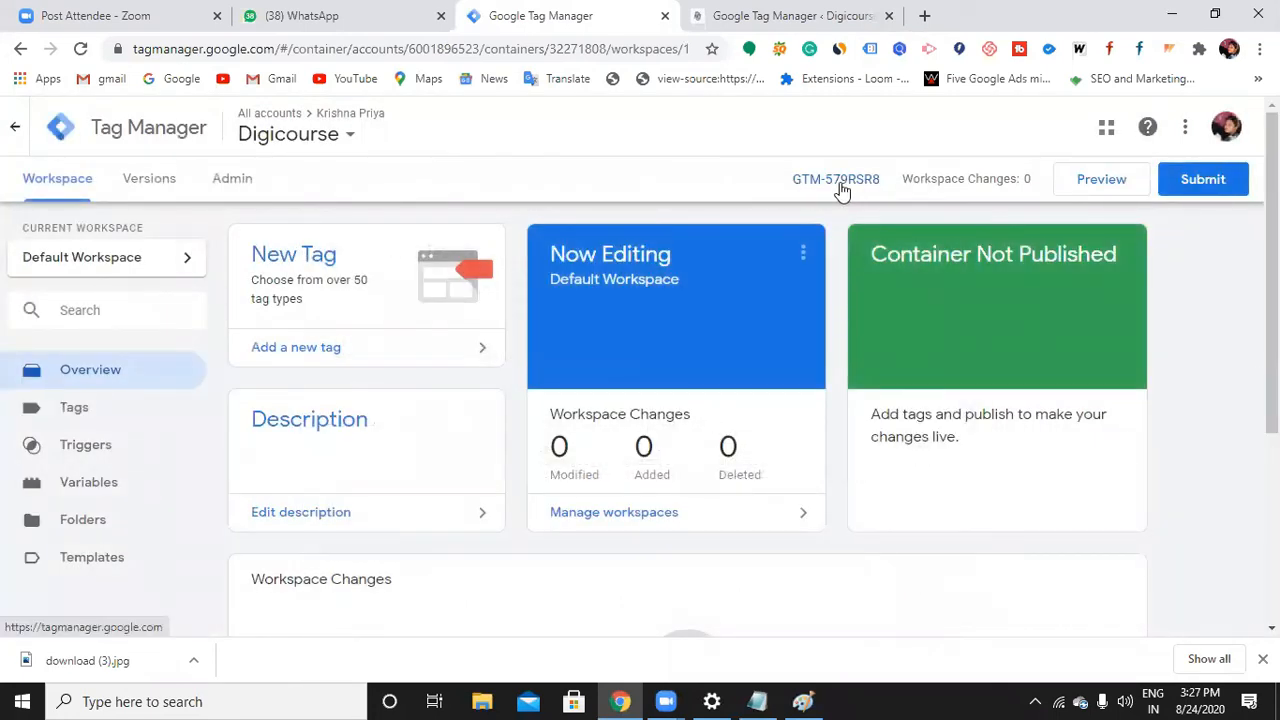
{"action": "left_click_drag", "start_coordinate": [879, 181], "coordinate": [826, 182]}
{"action": "left_click", "coordinate": [826, 180]}
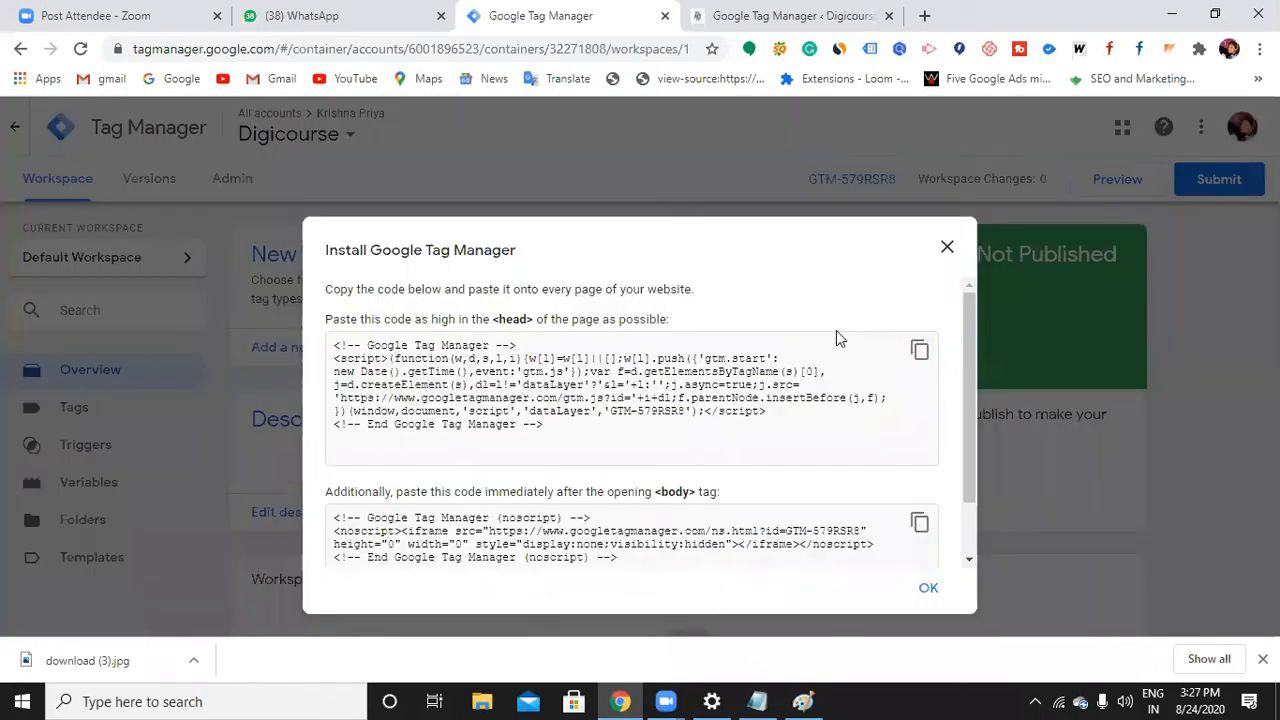
{"action": "left_click_drag", "start_coordinate": [609, 411], "coordinate": [684, 420]}
{"action": "key", "text": "ctrl+c"}
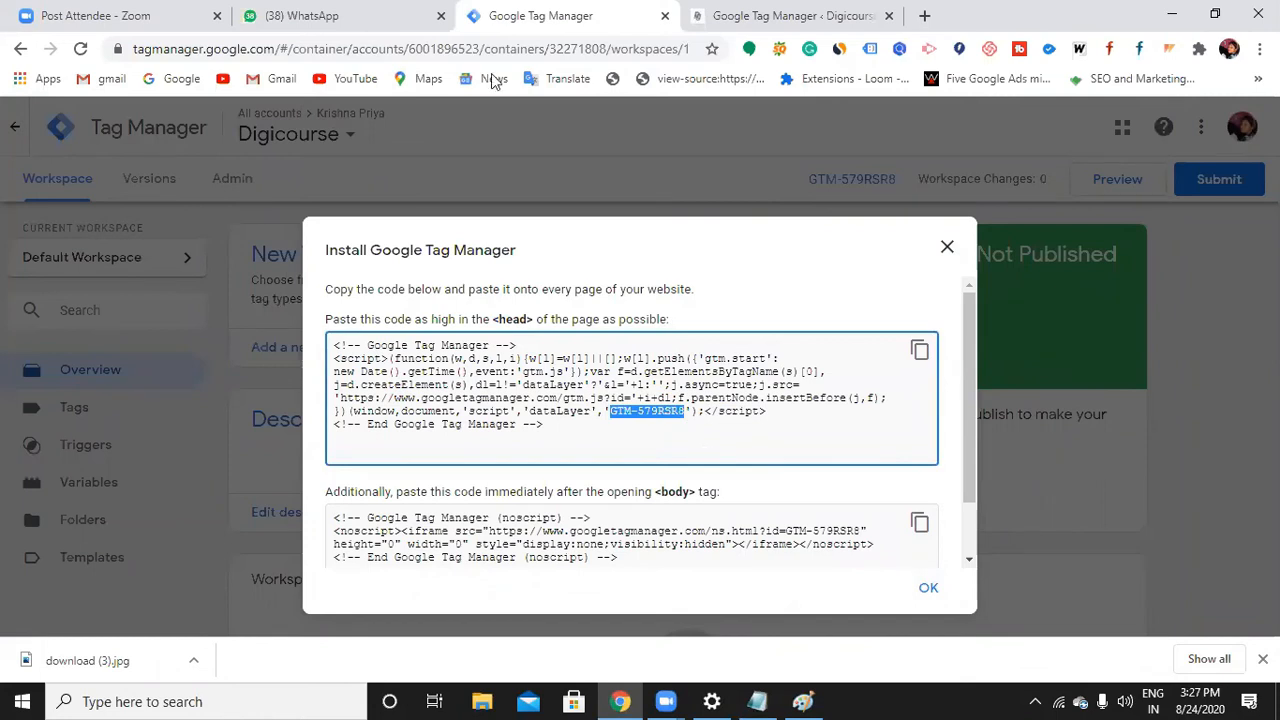
Paste GTM-579RSR8 into Google Tag ID and save the plugin settings
{"action": "left_click", "coordinate": [820, 16]}
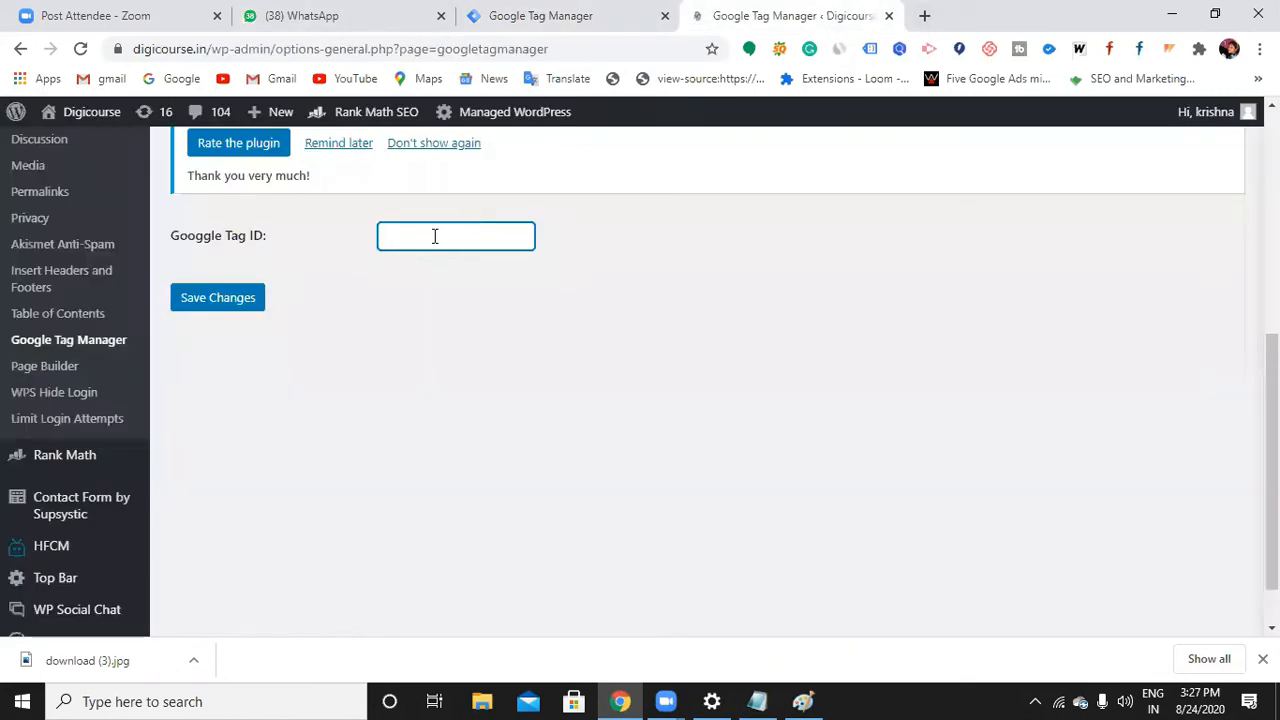
{"action": "key", "text": "ctrl+v"}
{"action": "left_click", "coordinate": [220, 303]}
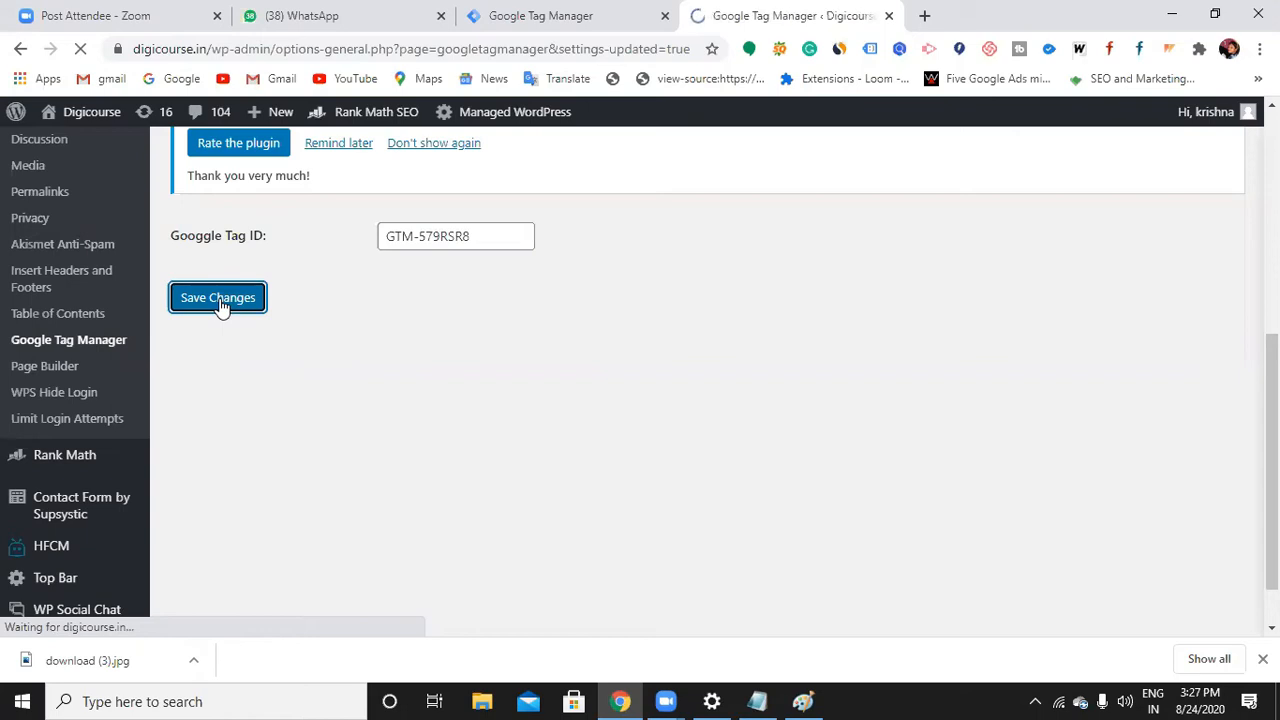
{"action": "scroll", "coordinate": [447, 390], "scroll_direction": "down", "scroll_amount": 5}
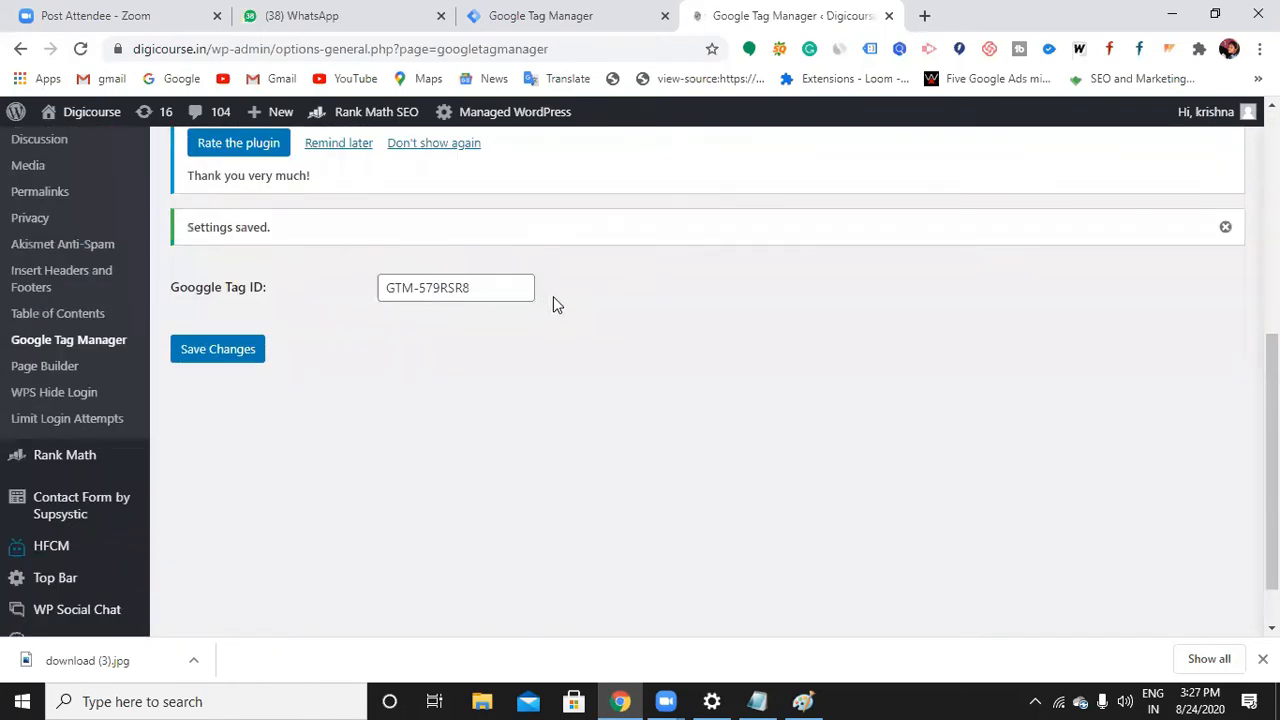
{"action": "left_click", "coordinate": [582, 16]}
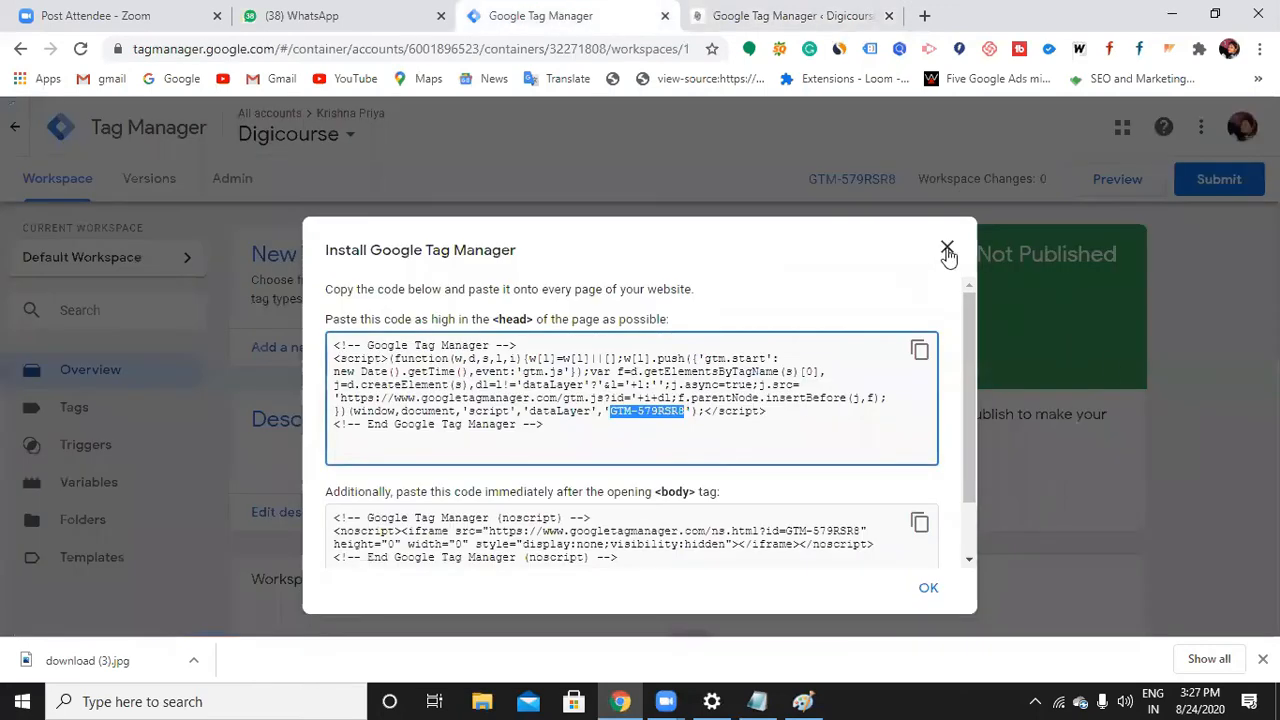
Close the Install Google Tag Manager dialog to reveal the Digicourse Default Workspace overview
{"action": "left_click", "coordinate": [947, 250]}
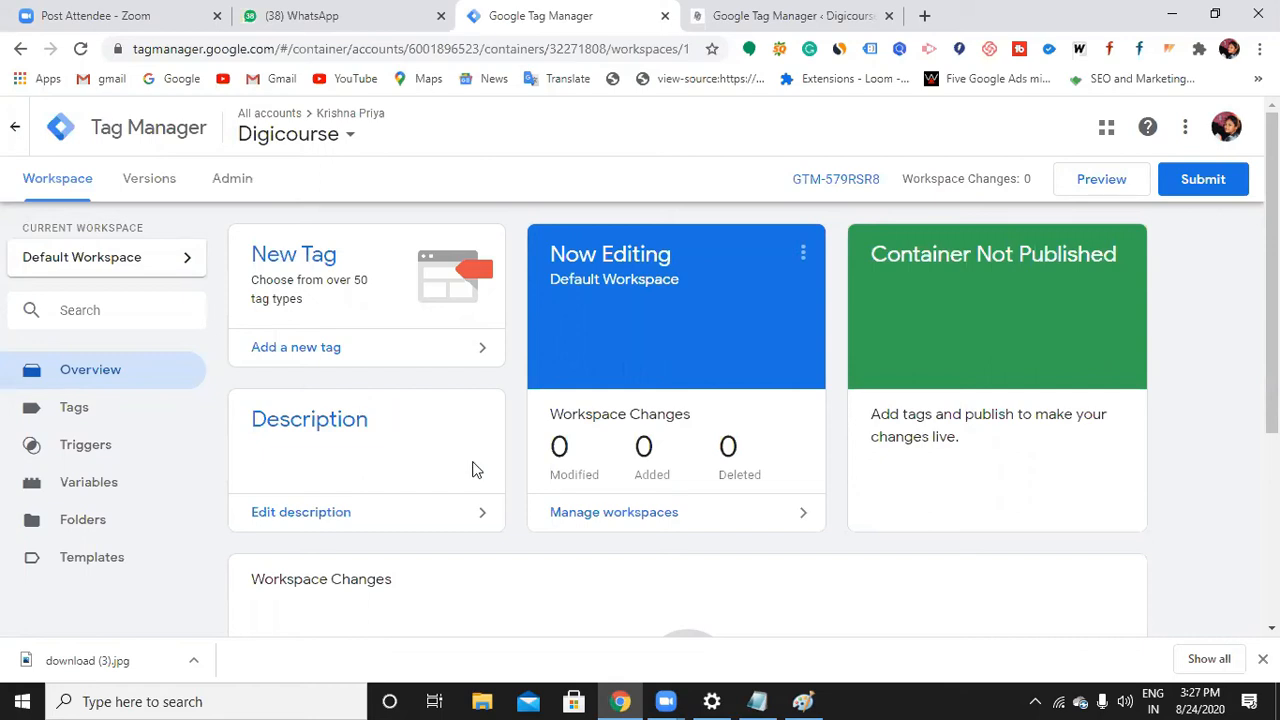
Add 'google tag assistance' as a new Notepad note, then open a fresh Chrome tab
{"action": "left_click", "coordinate": [749, 694]}
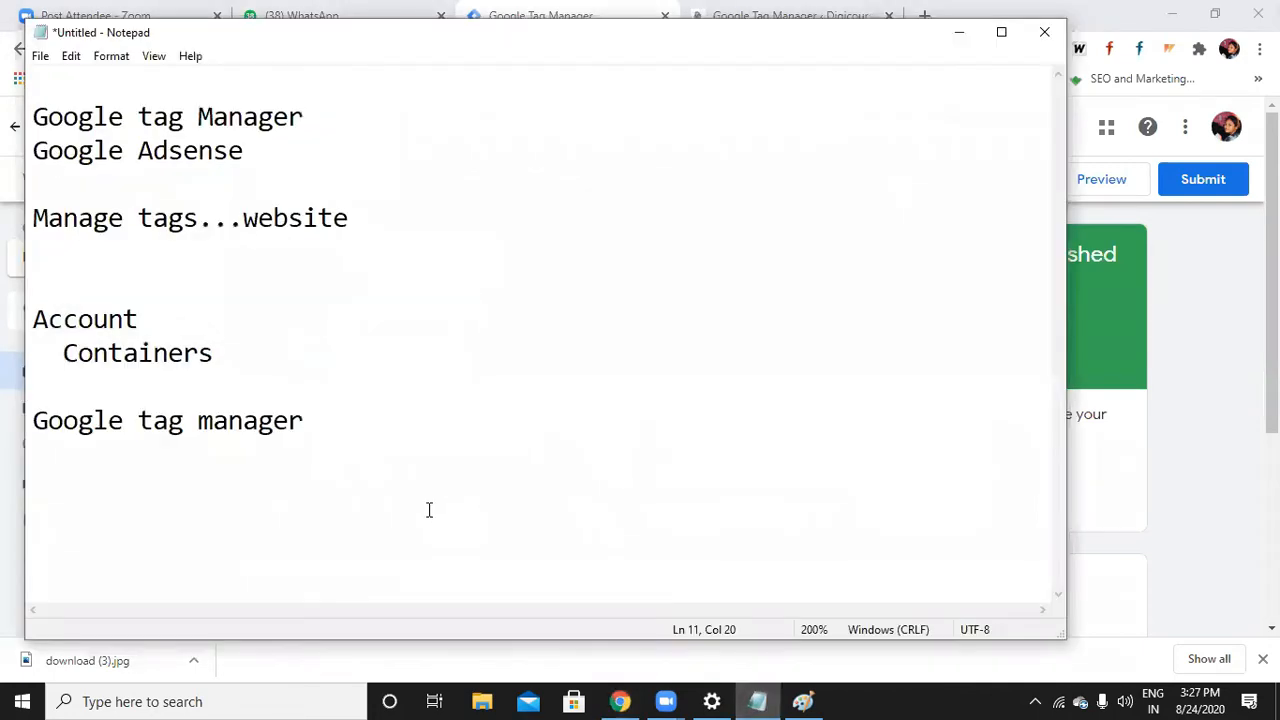
{"action": "key", "text": "Return"}
{"action": "key", "text": "Return"}
{"action": "left_click", "coordinate": [872, 700]}
{"action": "left_click", "coordinate": [123, 483]}
{"action": "type", "text": "google tag"}
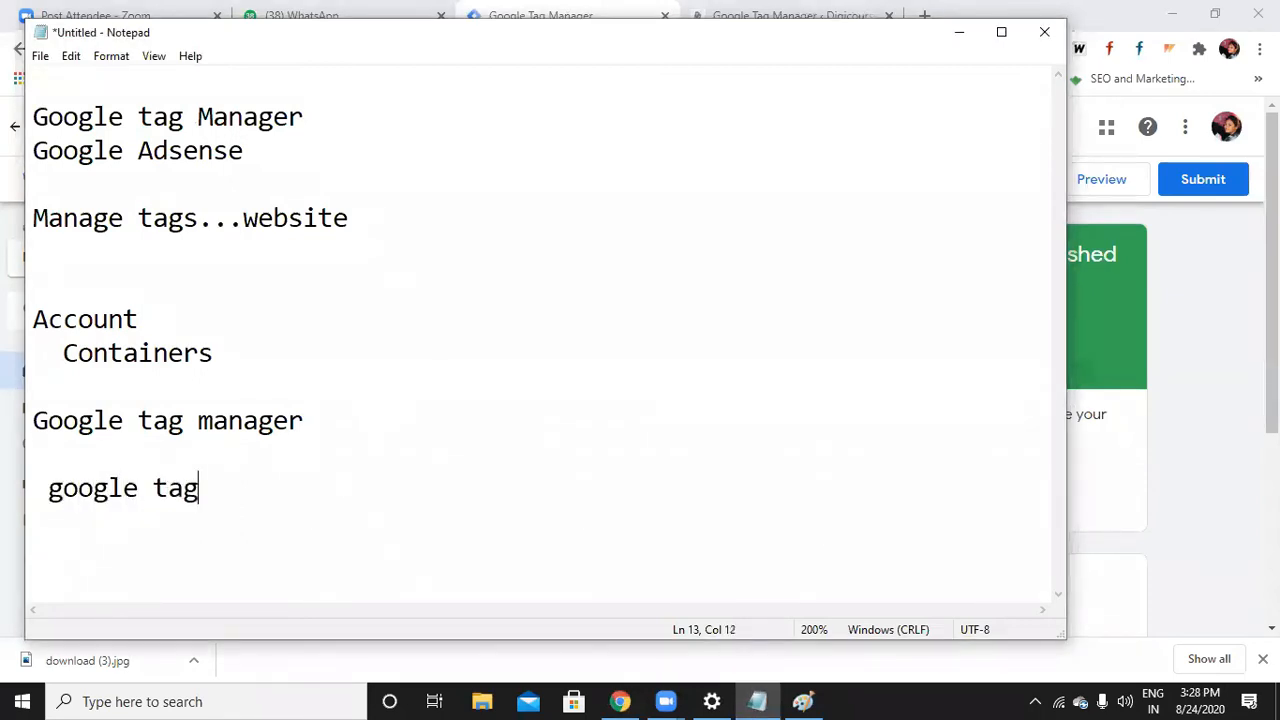
{"action": "type", "text": " assistance"}
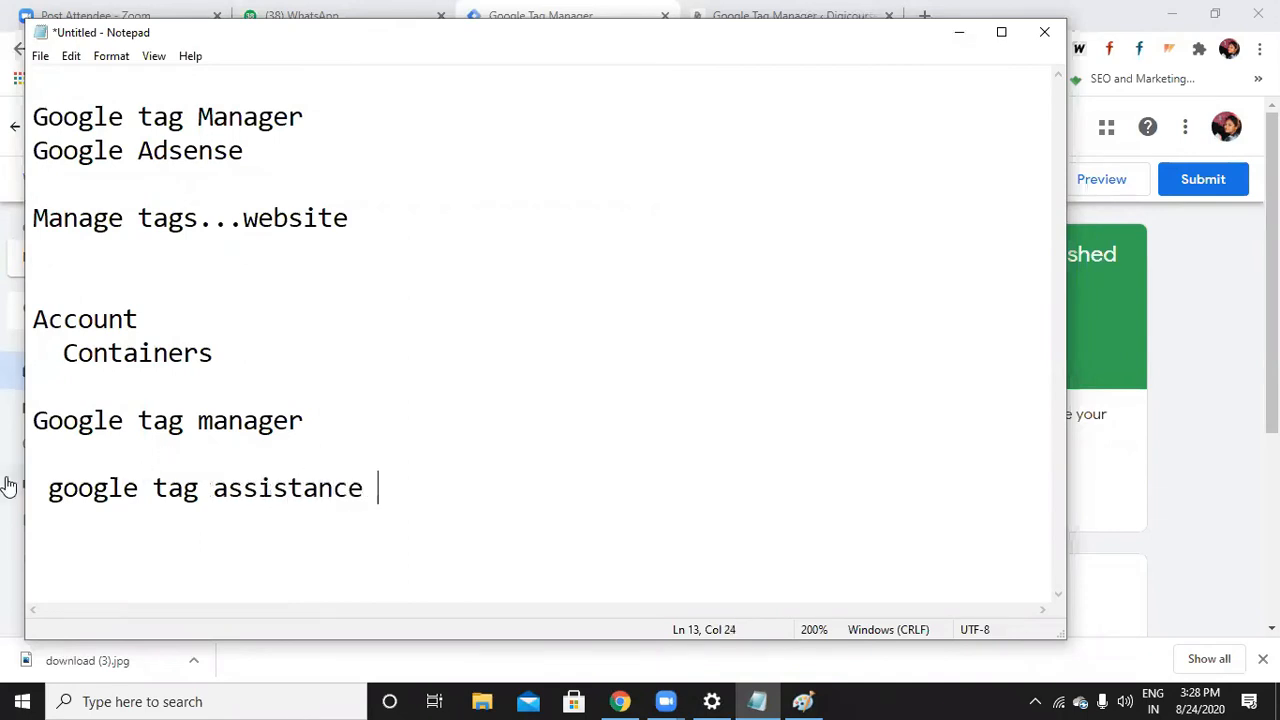
{"action": "left_click", "coordinate": [960, 40]}
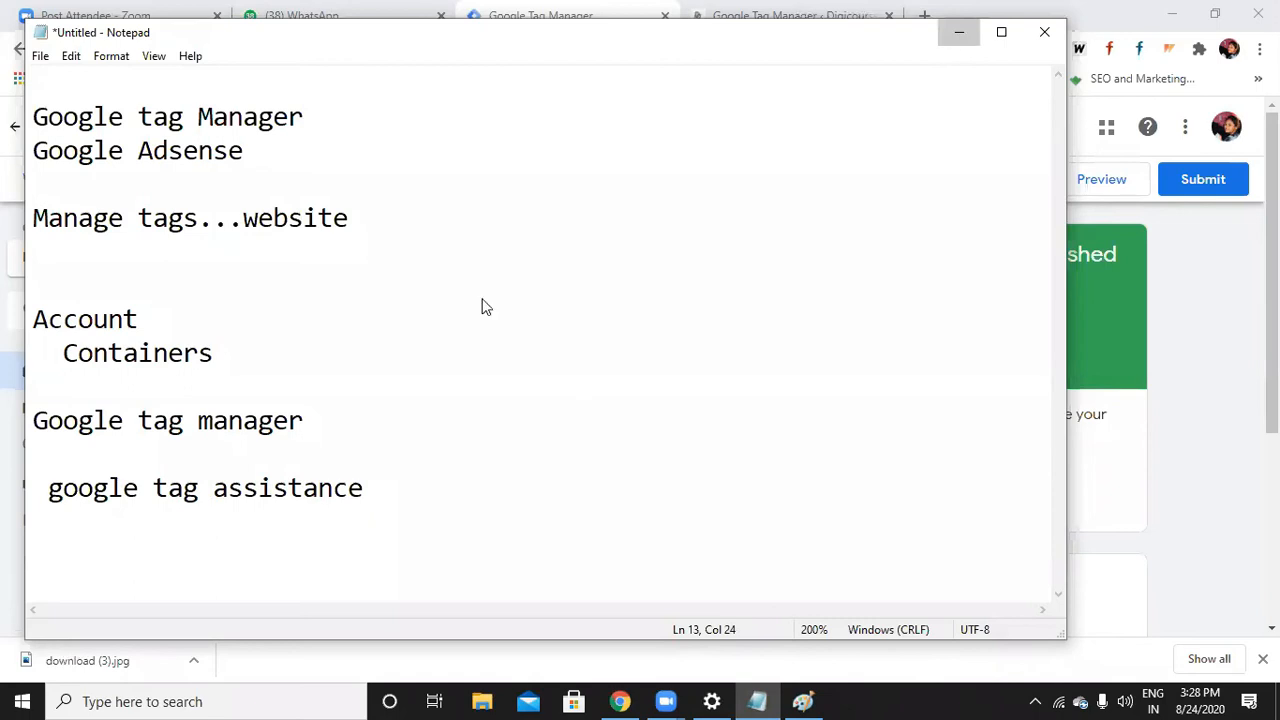
{"action": "left_click", "coordinate": [927, 18]}
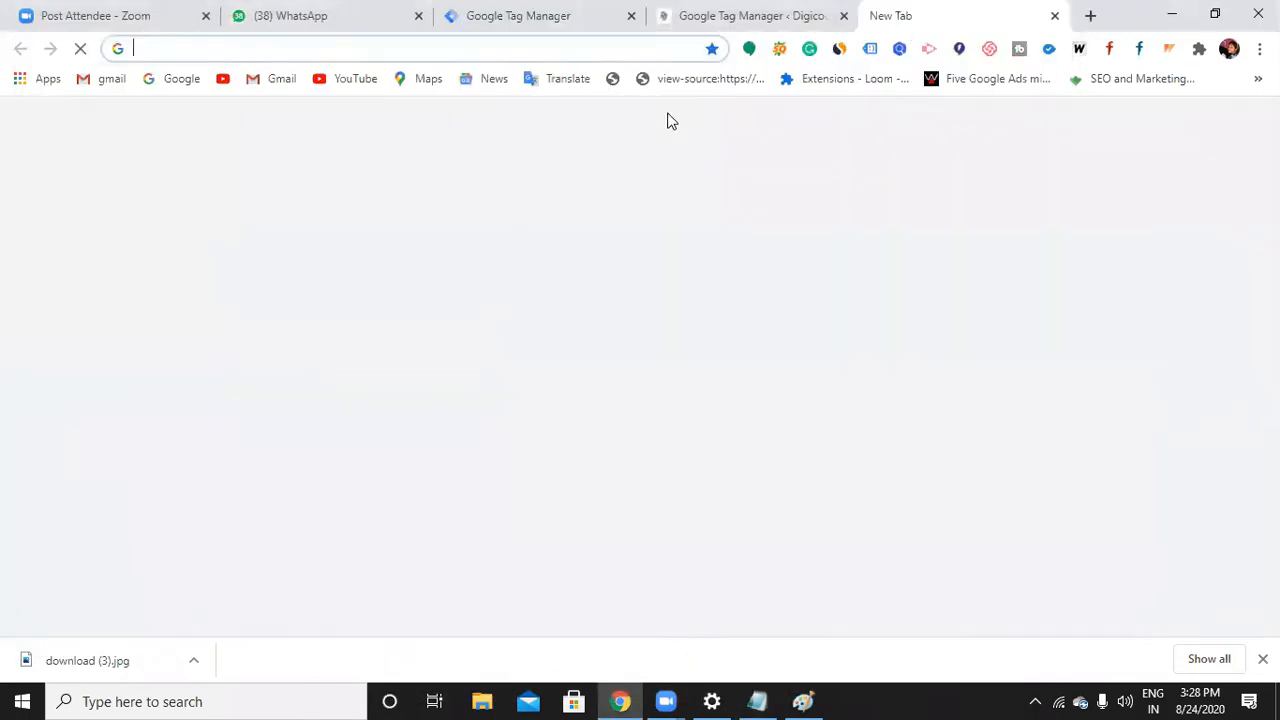
Search Google for 'google tag assistant' and read through the results
{"action": "type", "text": "goo"}
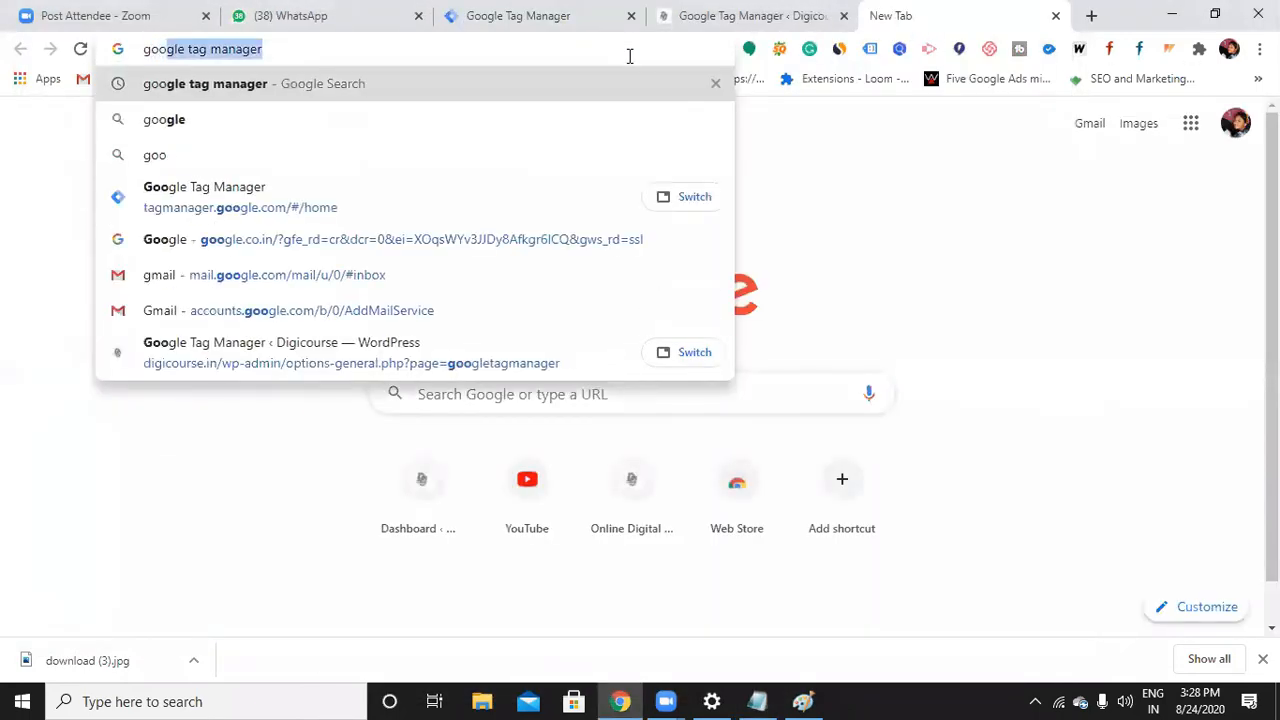
{"action": "type", "text": "gle tag as"}
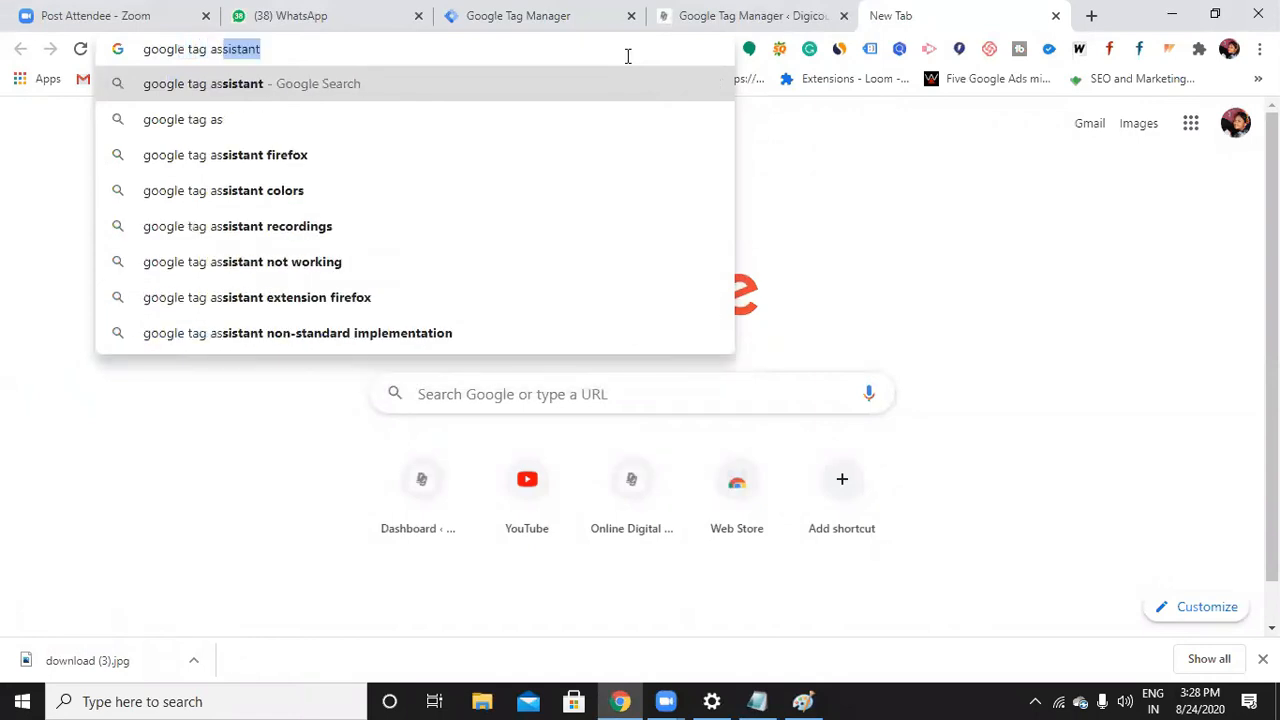
{"action": "key", "text": "Return"}
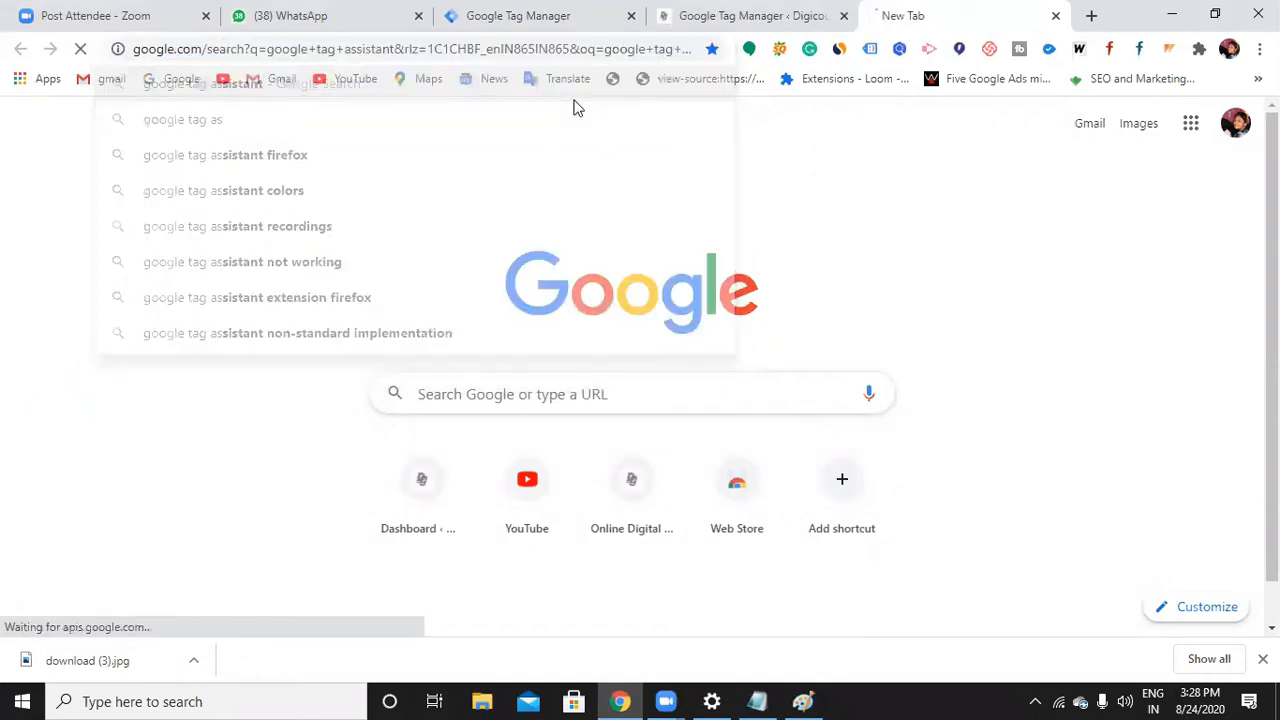
{"action": "scroll", "coordinate": [300, 380], "scroll_direction": "down", "scroll_amount": 2}
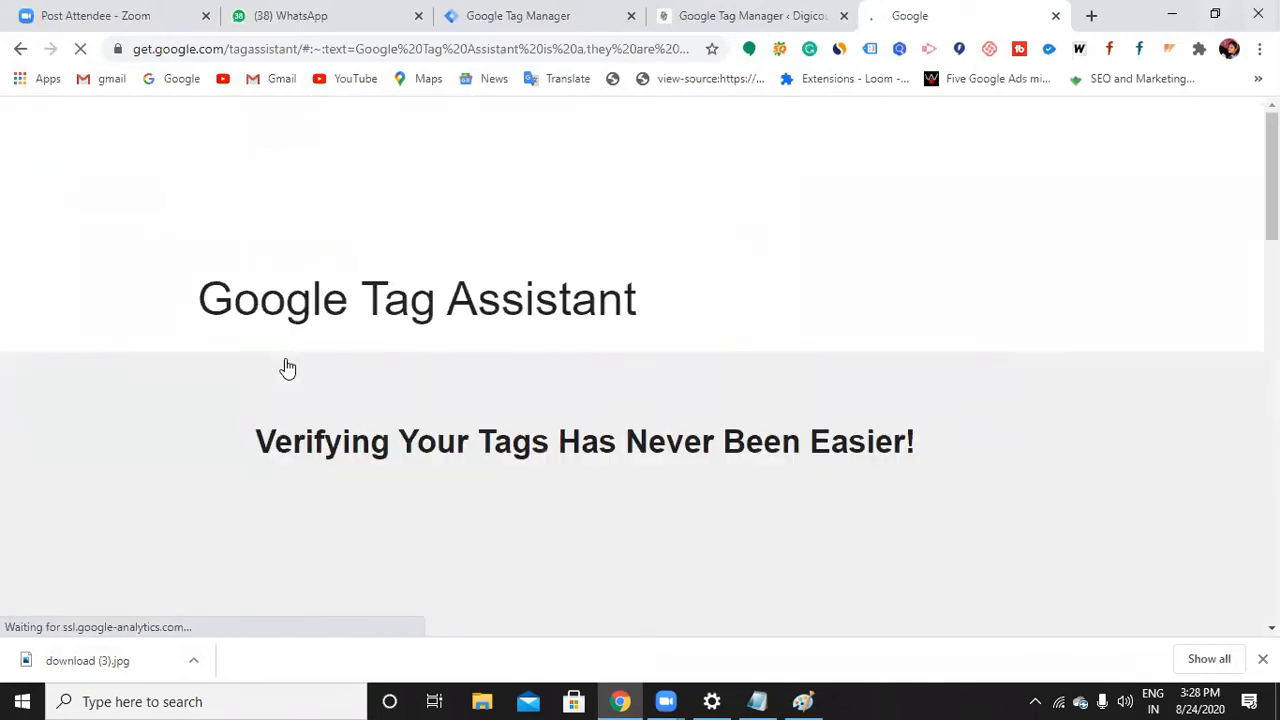
{"action": "scroll", "coordinate": [288, 368], "scroll_direction": "down", "scroll_amount": 5}
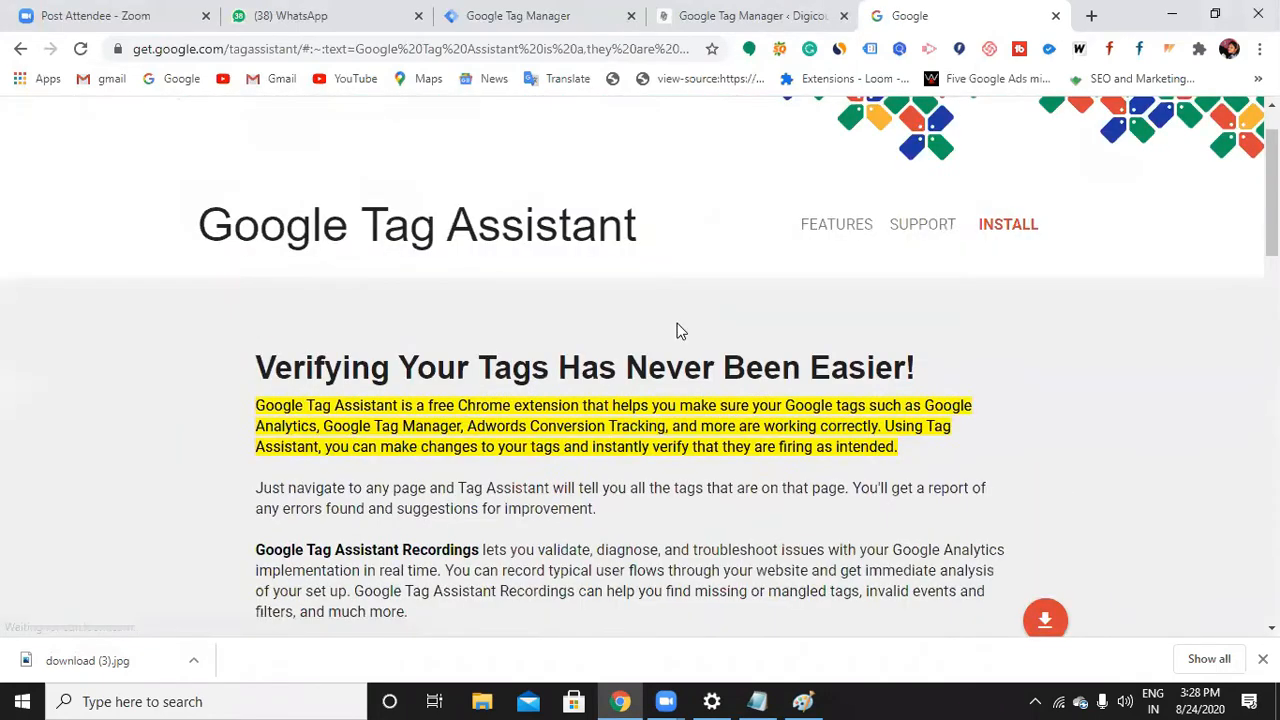
Return to the results and open the Tag Assistant (by Google) Chrome Web Store page
{"action": "left_click", "coordinate": [20, 48]}
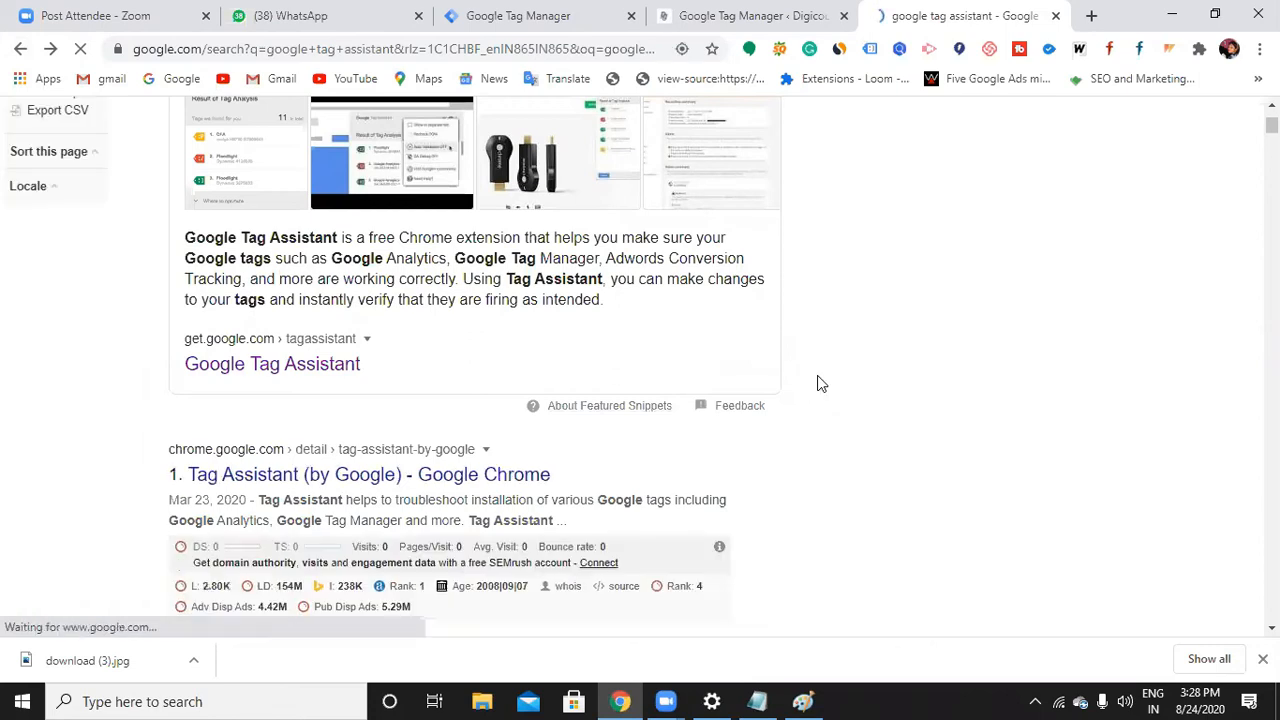
{"action": "scroll", "coordinate": [334, 531], "scroll_direction": "down", "scroll_amount": 2}
{"action": "left_click", "coordinate": [362, 288]}
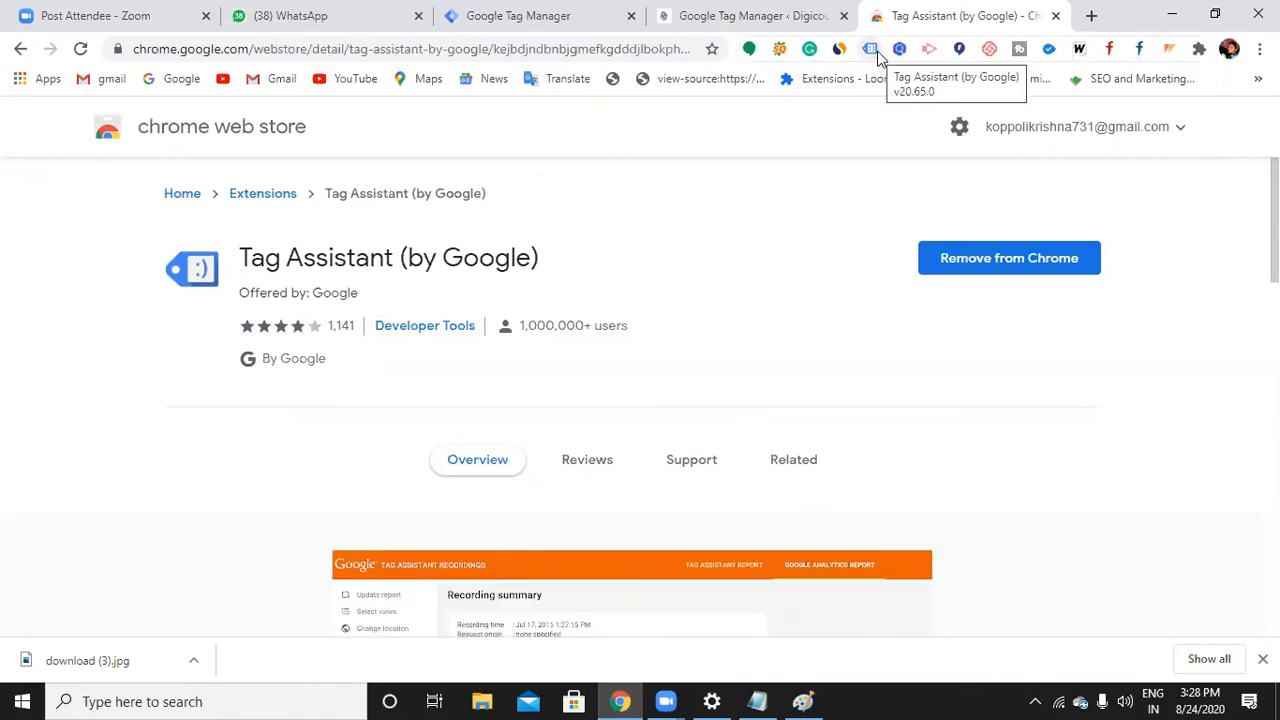
{"action": "left_click", "coordinate": [755, 28]}
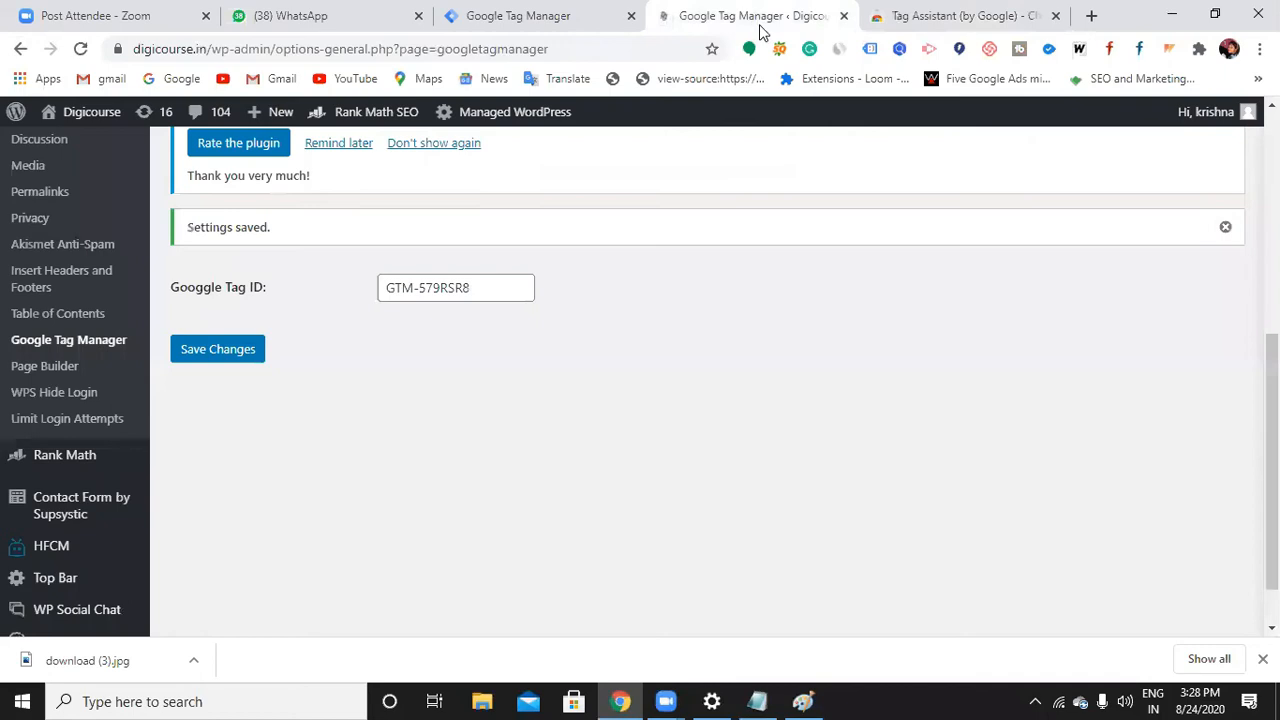
Load the digicourse.in website in a new browser tab
{"action": "left_click", "coordinate": [1088, 16]}
{"action": "left_click", "coordinate": [470, 48]}
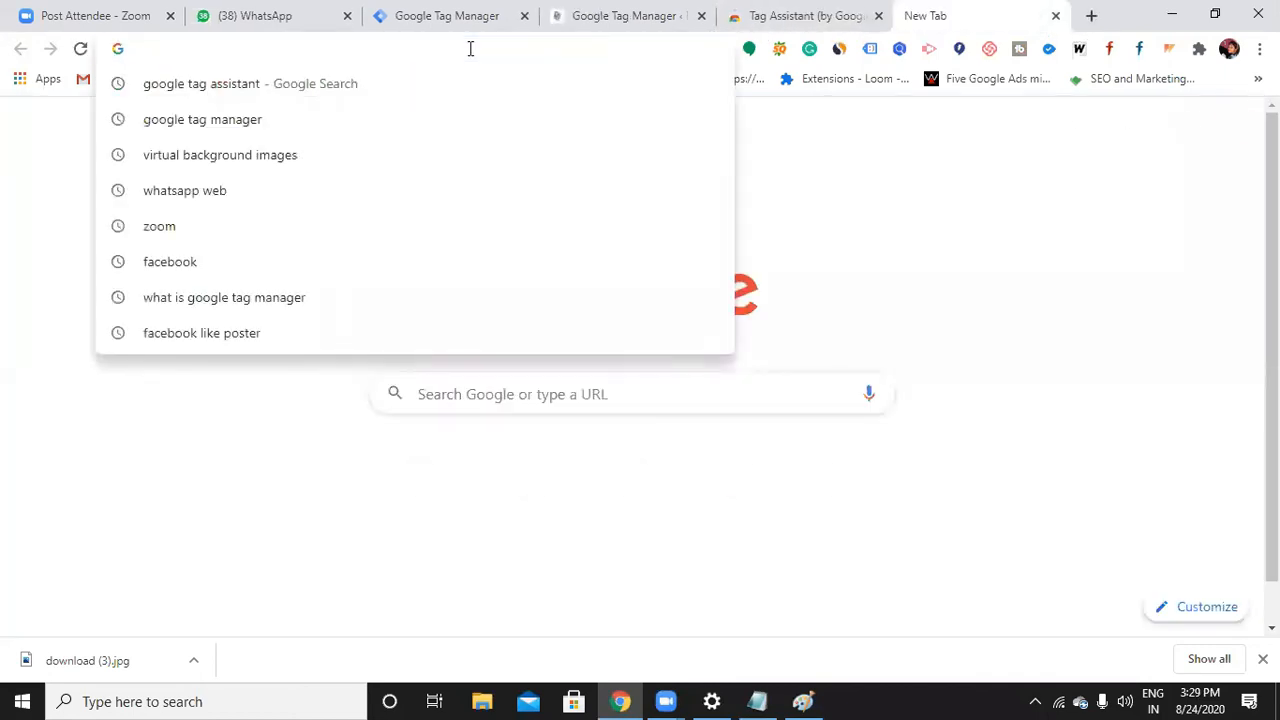
{"action": "type", "text": "digi"}
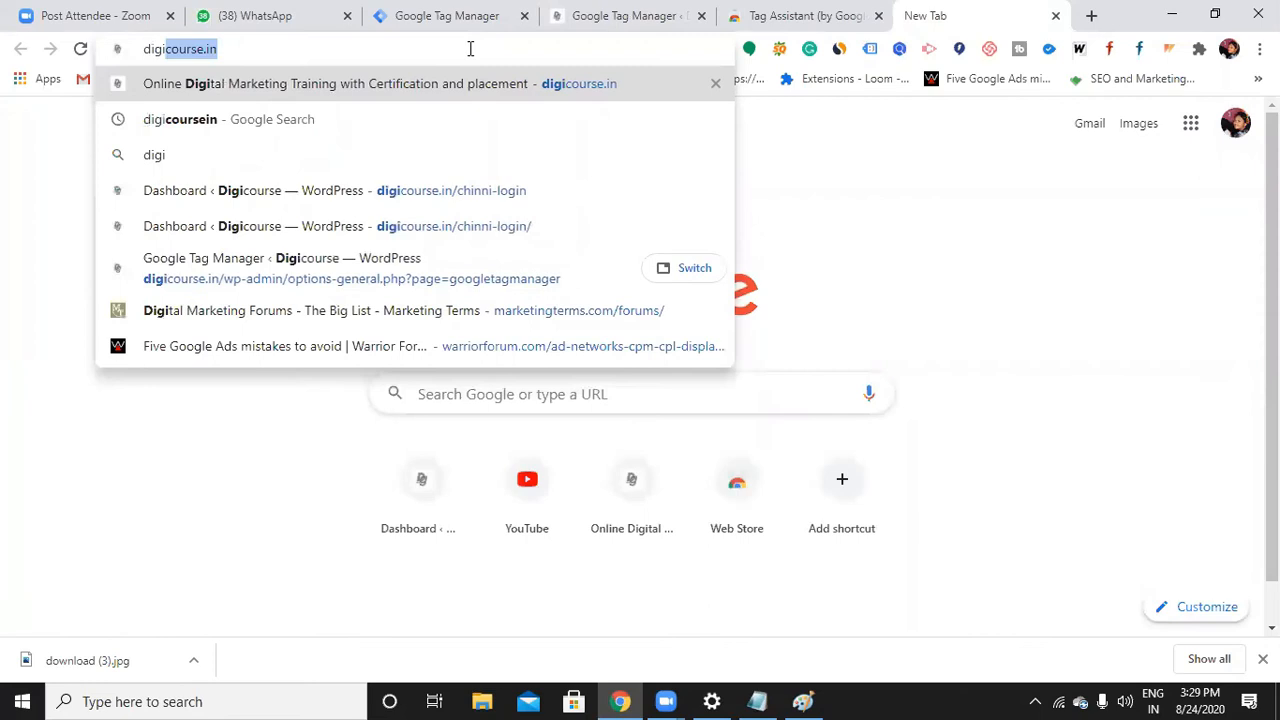
{"action": "key", "text": "Return"}
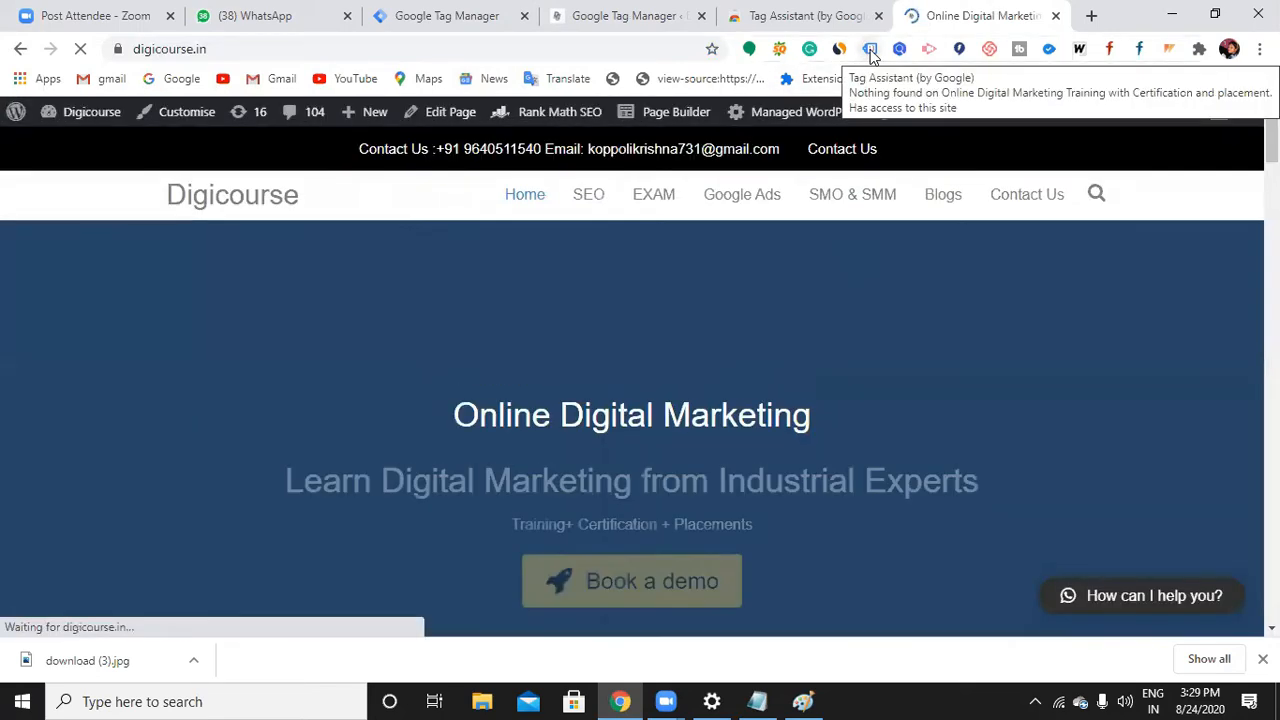
Enable Tag Assistant, reload the page, and confirm it detects GTM-579RSR8
{"action": "left_click", "coordinate": [870, 50]}
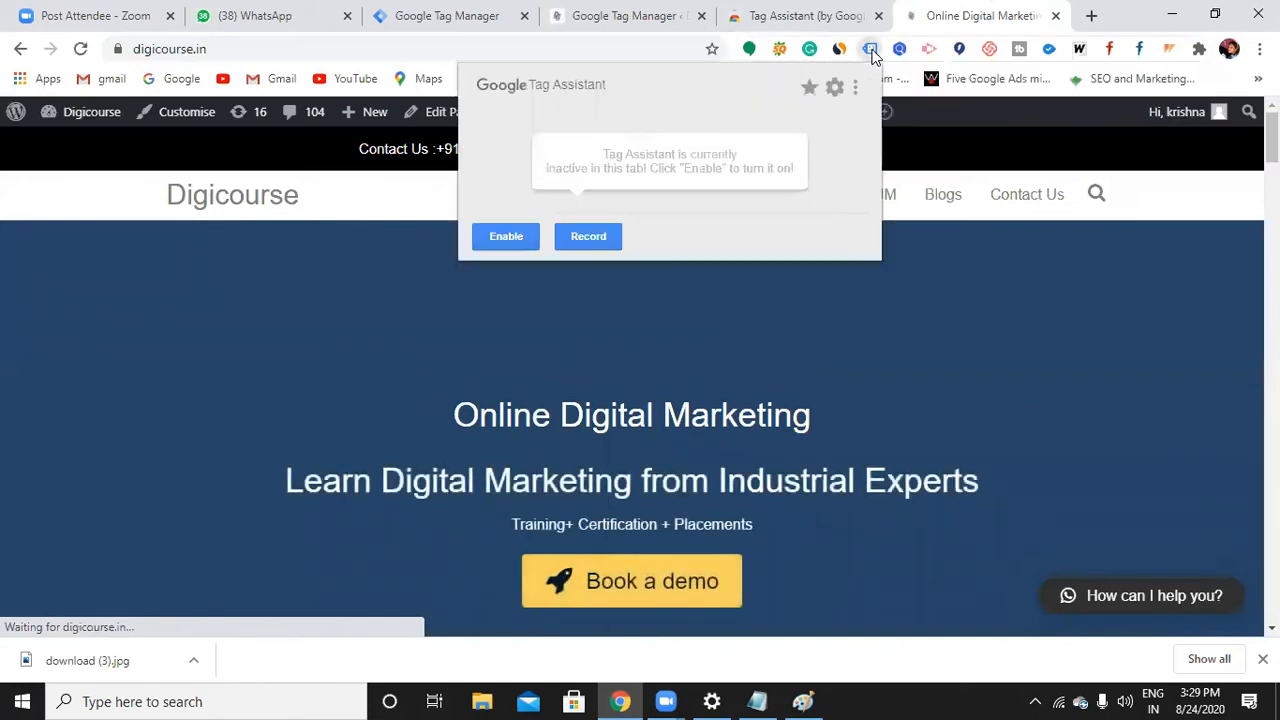
{"action": "left_click", "coordinate": [508, 236]}
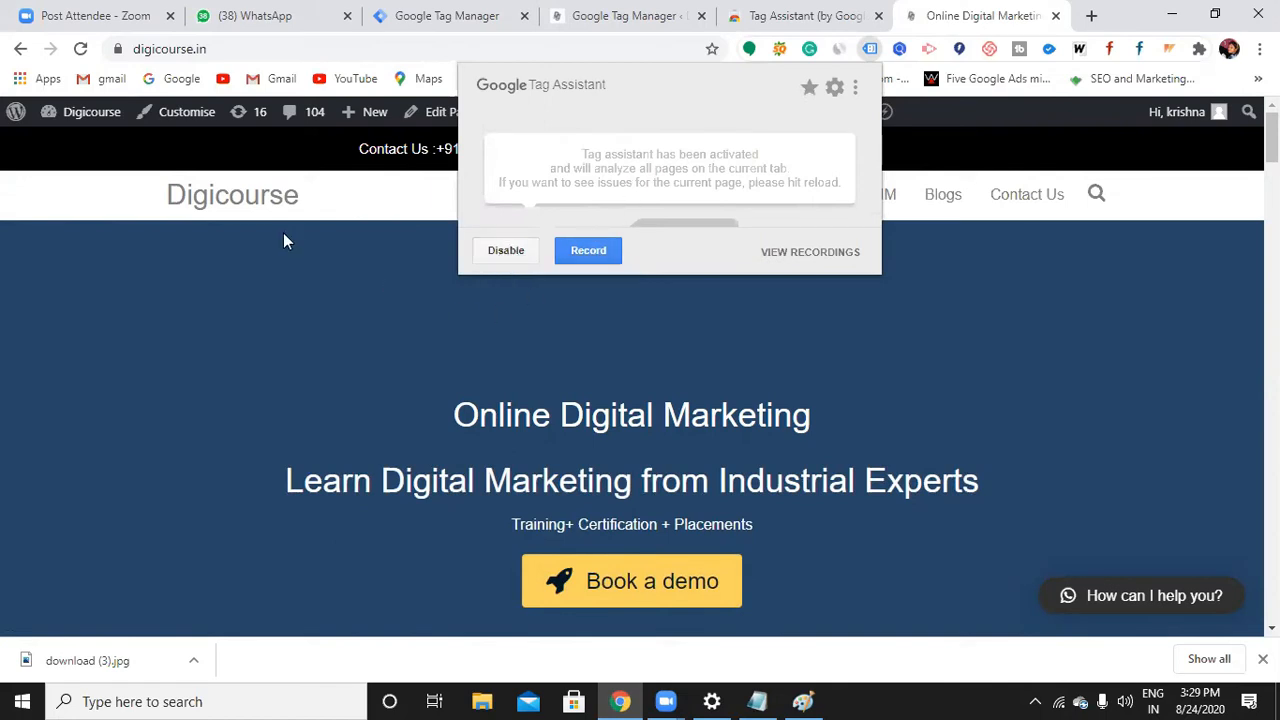
{"action": "left_click", "coordinate": [333, 272]}
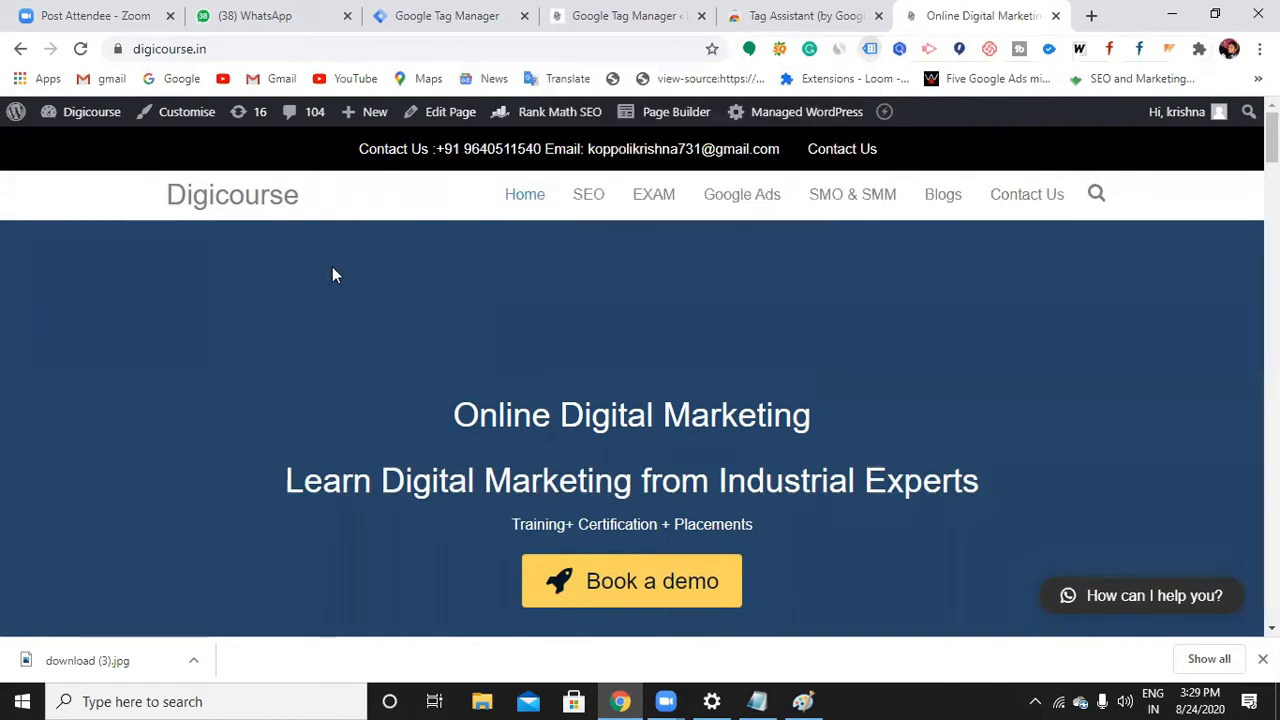
{"action": "left_click", "coordinate": [81, 50]}
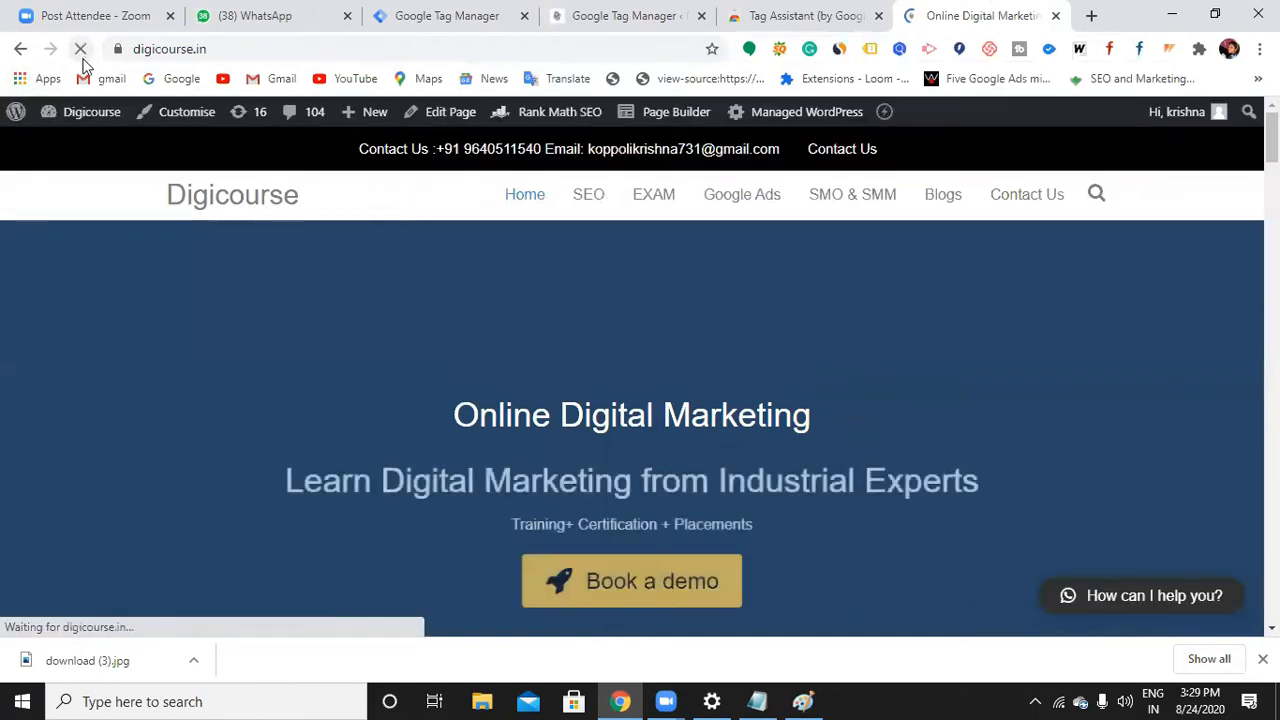
{"action": "left_click", "coordinate": [870, 50]}
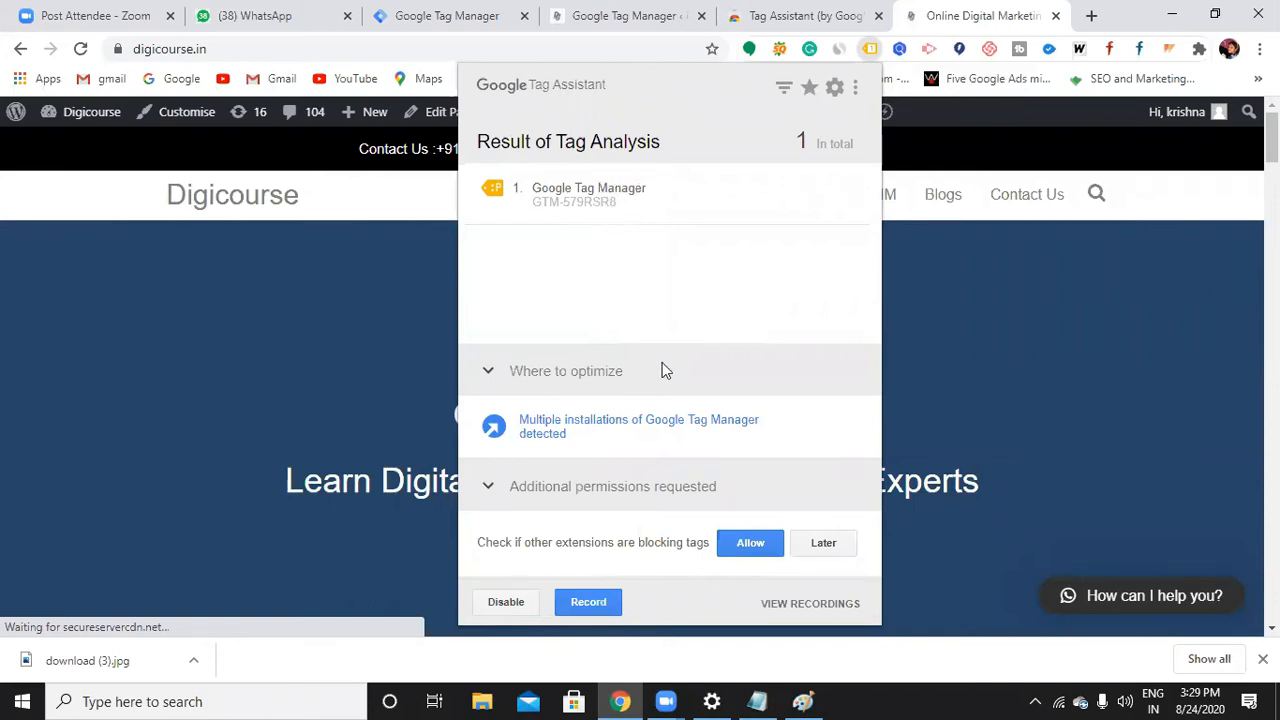
{"action": "left_click", "coordinate": [990, 350]}
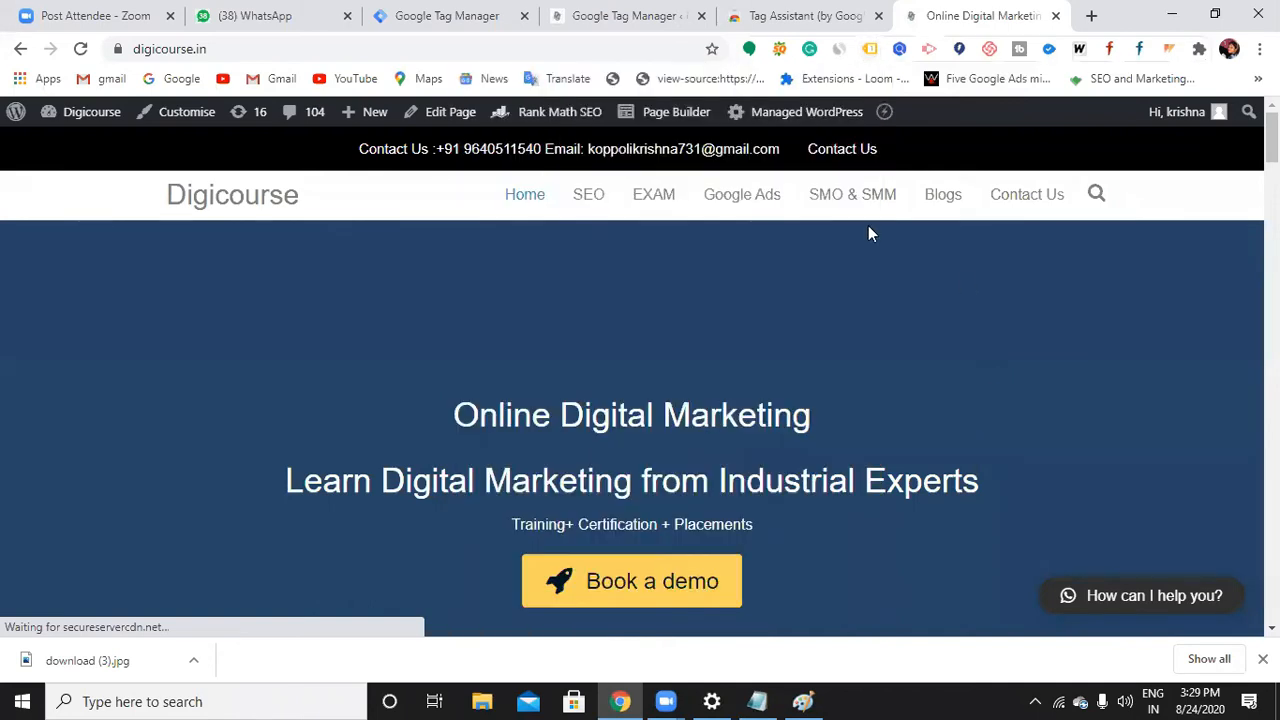
Show the Digicourse workspace overview in Tag Manager, then switch to the Notepad notes
{"action": "left_click", "coordinate": [625, 16]}
{"action": "left_click", "coordinate": [450, 20]}
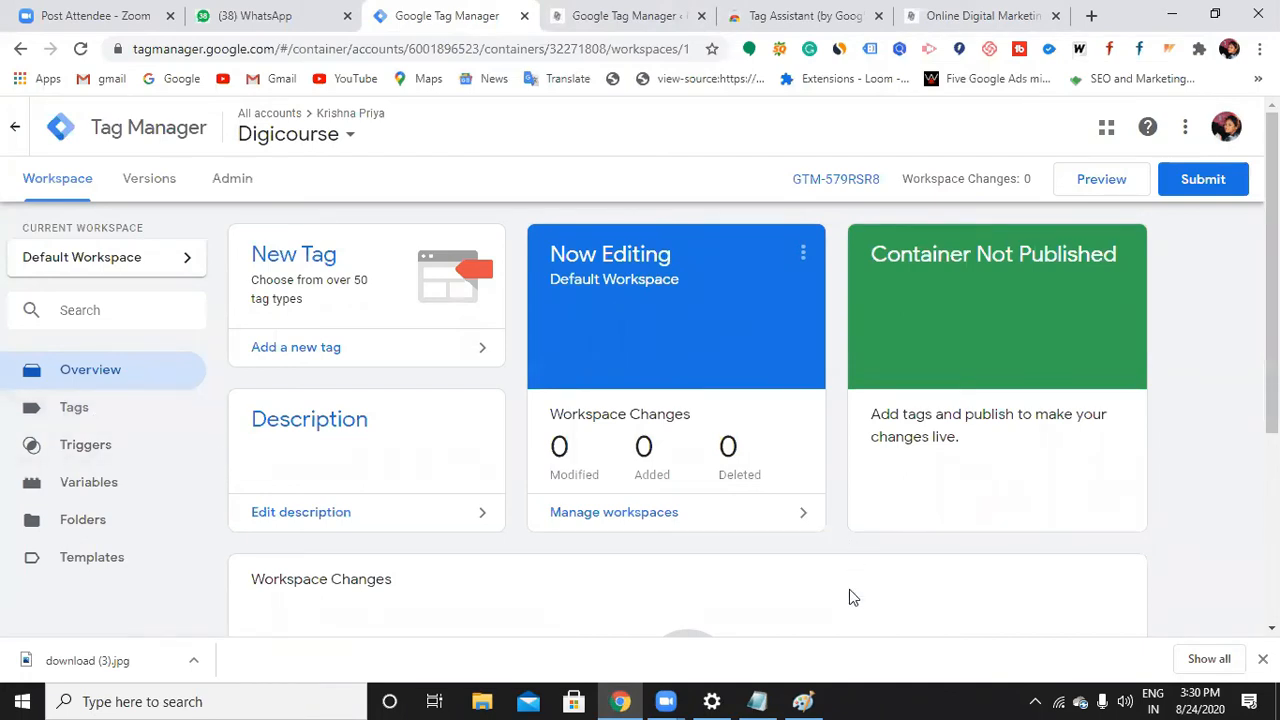
{"action": "key", "text": "alt+Tab"}
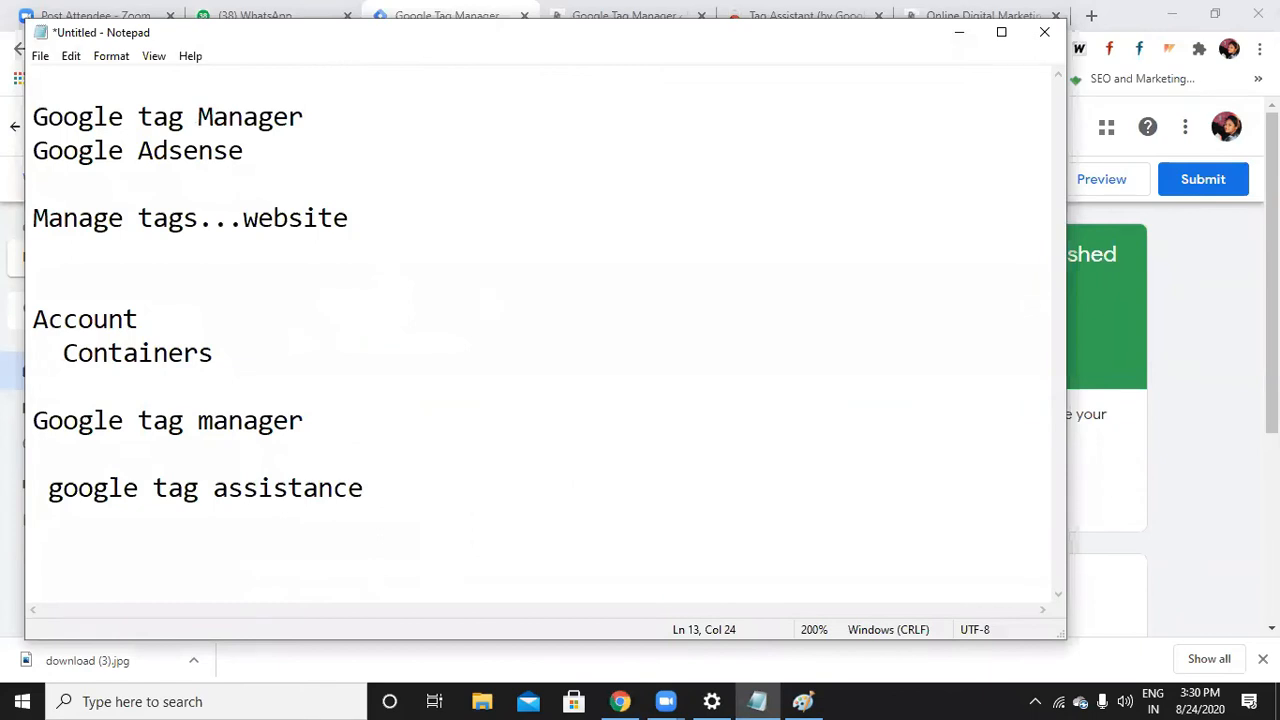
Note 'Tags....Tracking code' and 'Trigger...clicks, events' in Notepad, then minimize it
{"action": "key", "text": "Return"}
{"action": "key", "text": "Return"}
{"action": "type", "text": "Tags....Tracking "}
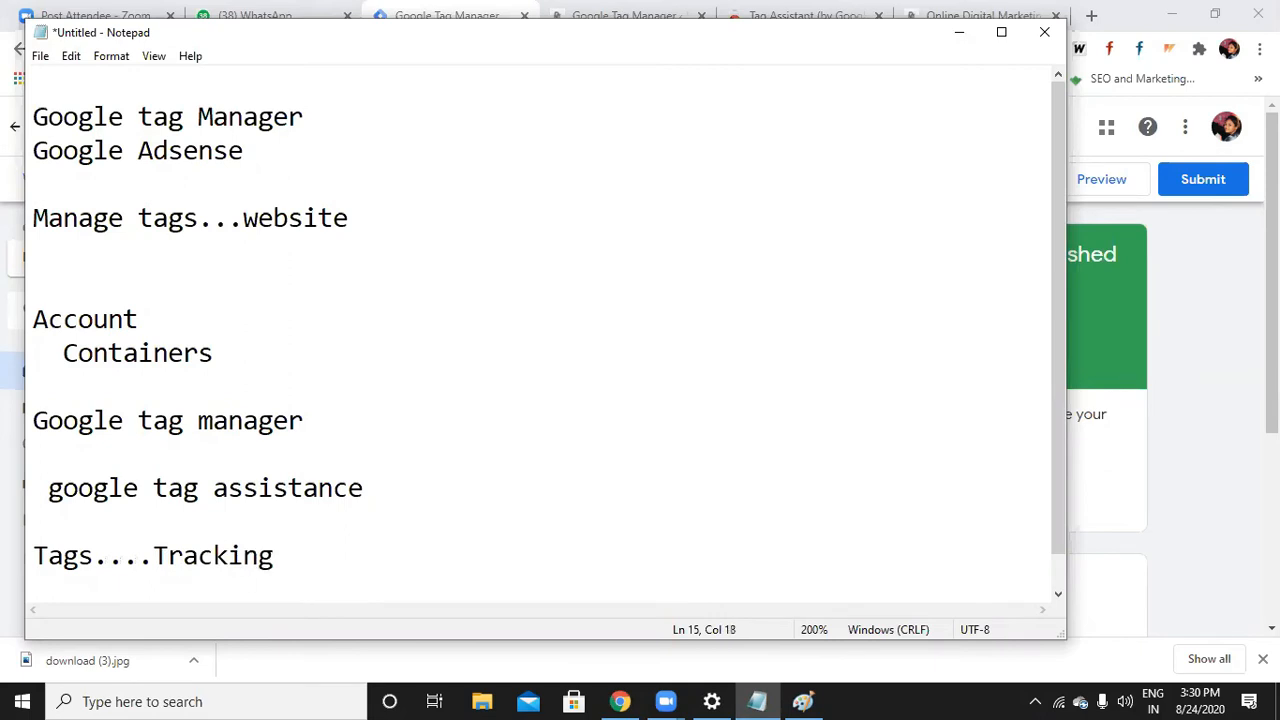
{"action": "type", "text": "code"}
{"action": "key", "text": "Return"}
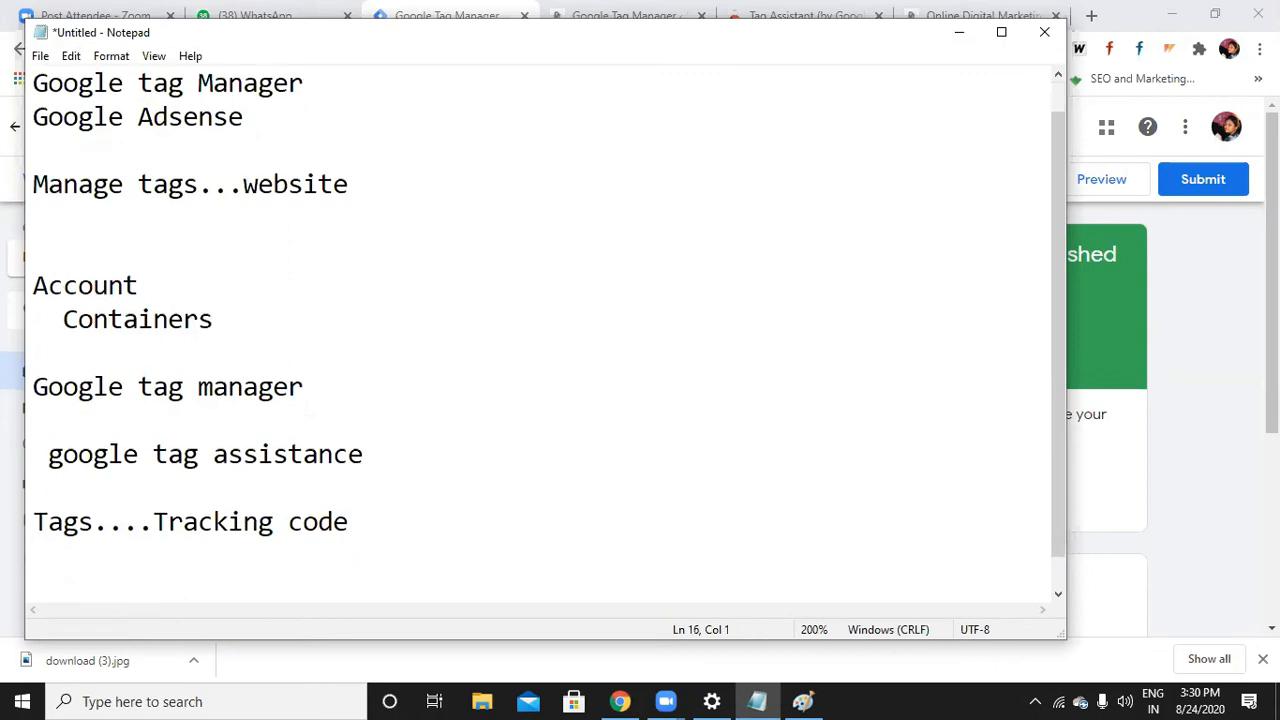
{"action": "type", "text": "Trigger..."}
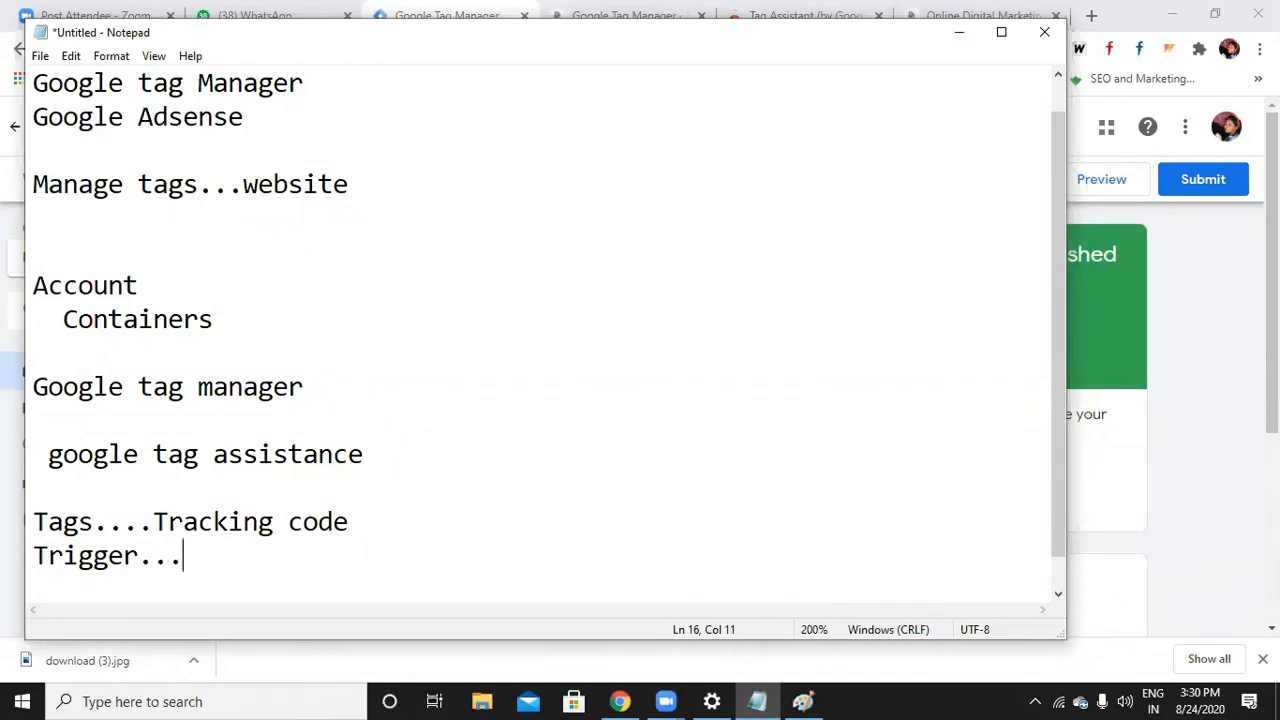
{"action": "type", "text": "clicks, ev"}
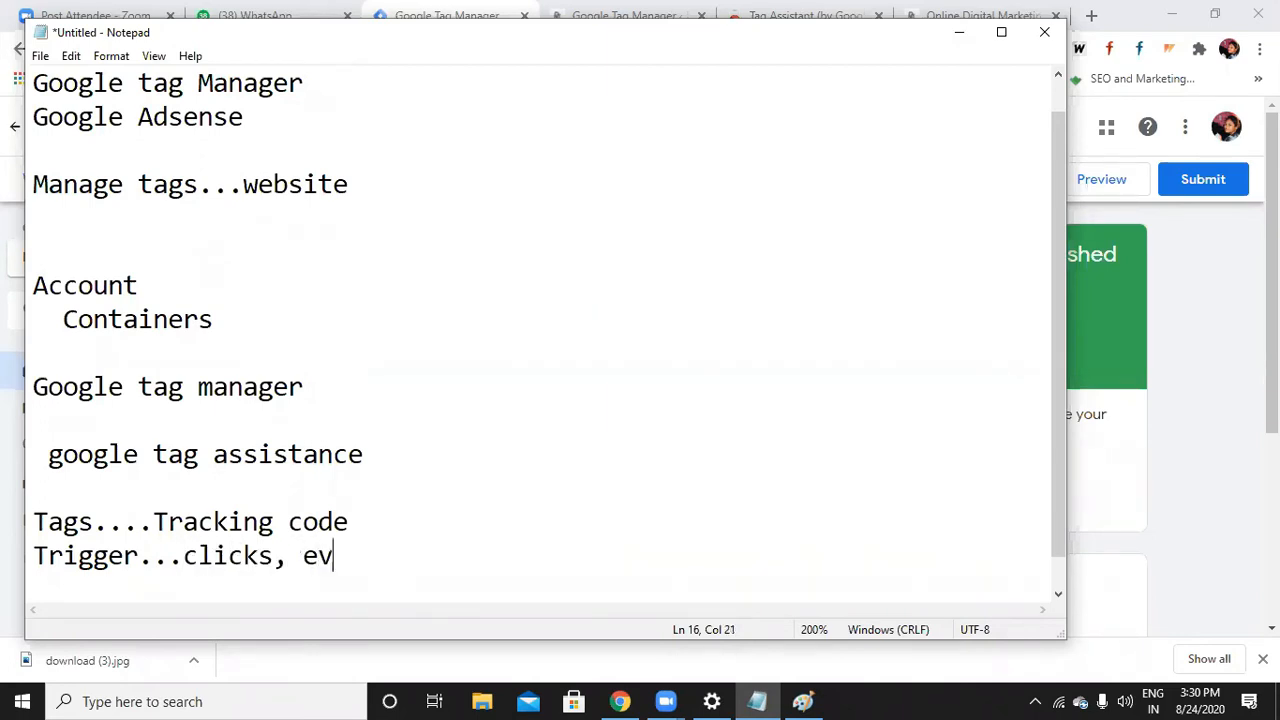
{"action": "type", "text": "ents"}
{"action": "left_click", "coordinate": [958, 33]}
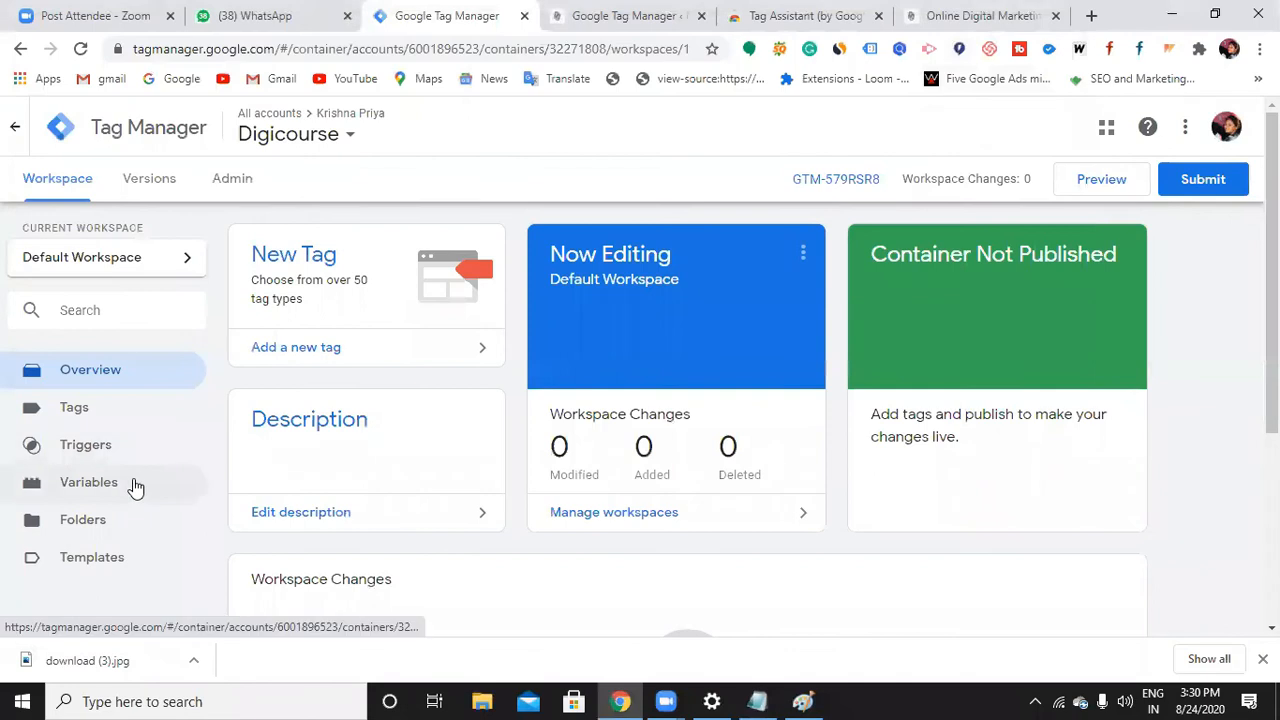
Restore Notepad and begin a third note line reading 'variavle'
{"action": "left_click", "coordinate": [758, 701]}
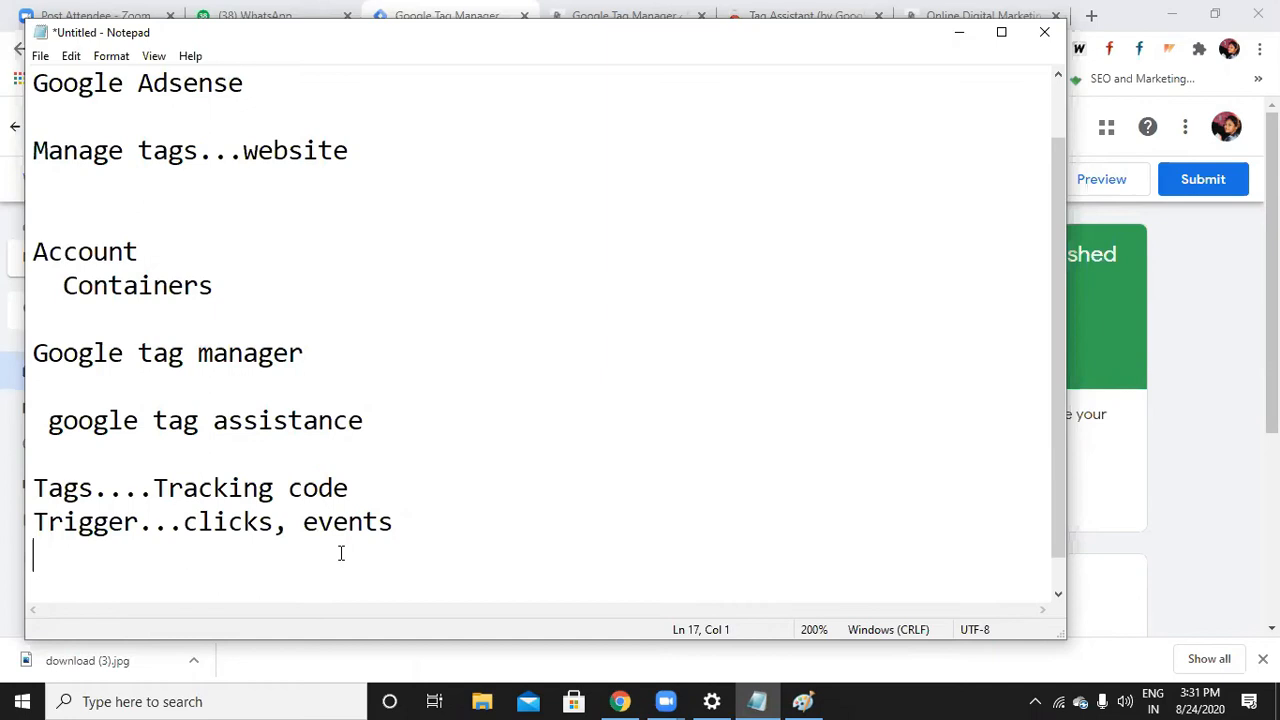
{"action": "type", "text": "variavle"}
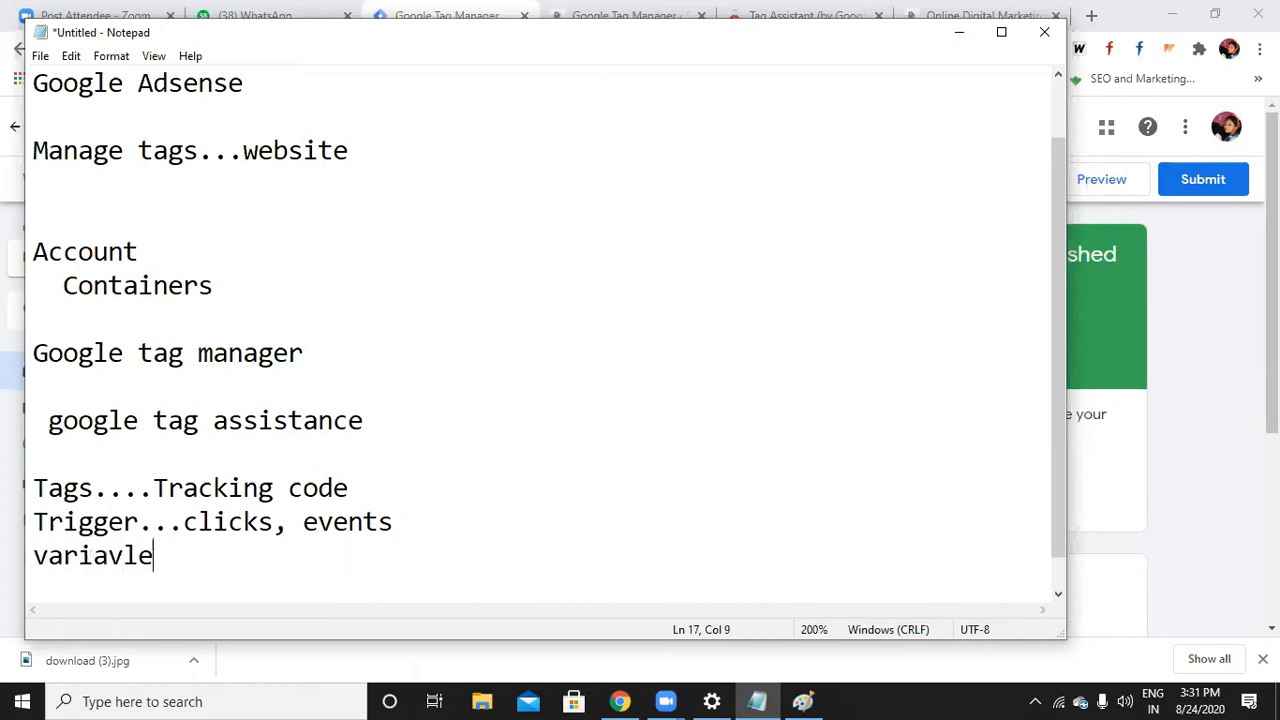
Correct the note to 'variavble', minimize Notepad, and open the Digicourse container's Tags list
{"action": "key", "text": "BackSpace"}
{"action": "key", "text": "BackSpace"}
{"action": "type", "text": "ble"}
{"action": "left_click", "coordinate": [959, 32]}
{"action": "left_click", "coordinate": [97, 405]}
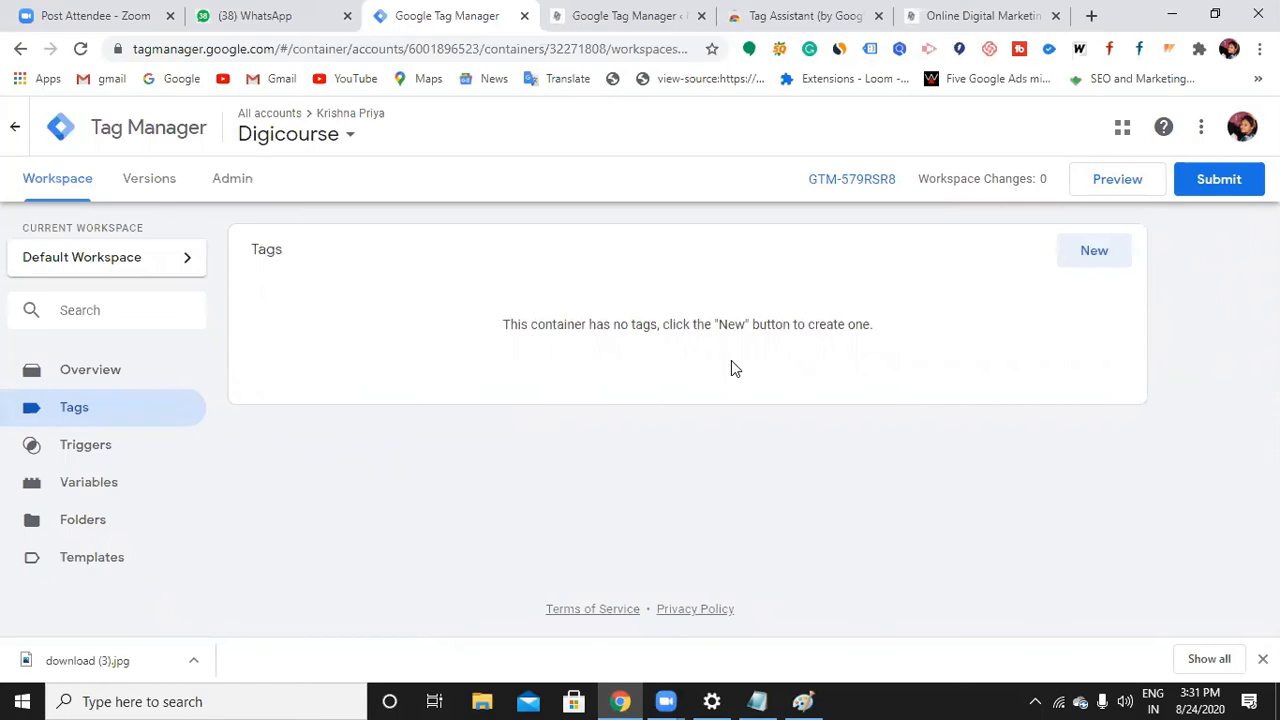
Create a new tag titled 'my first tag' and bring up its tag type list
{"action": "left_click", "coordinate": [1094, 252]}
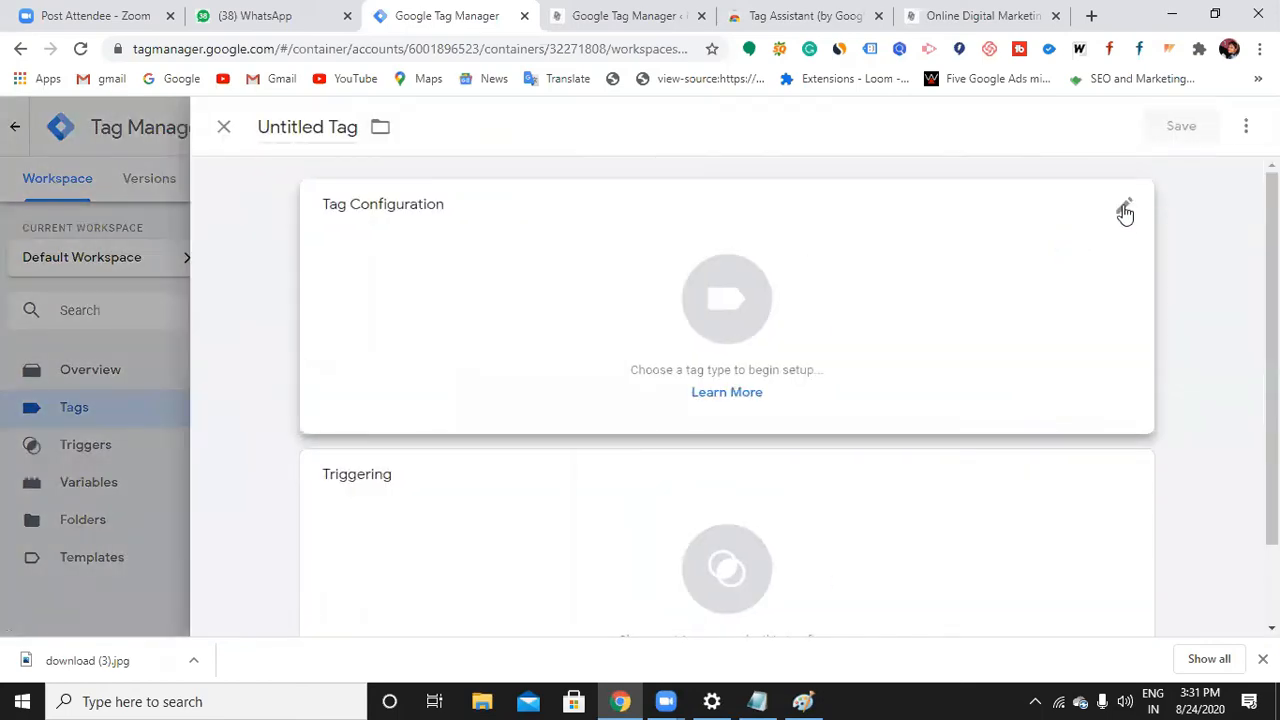
{"action": "left_click", "coordinate": [342, 127]}
{"action": "left_click", "coordinate": [356, 130]}
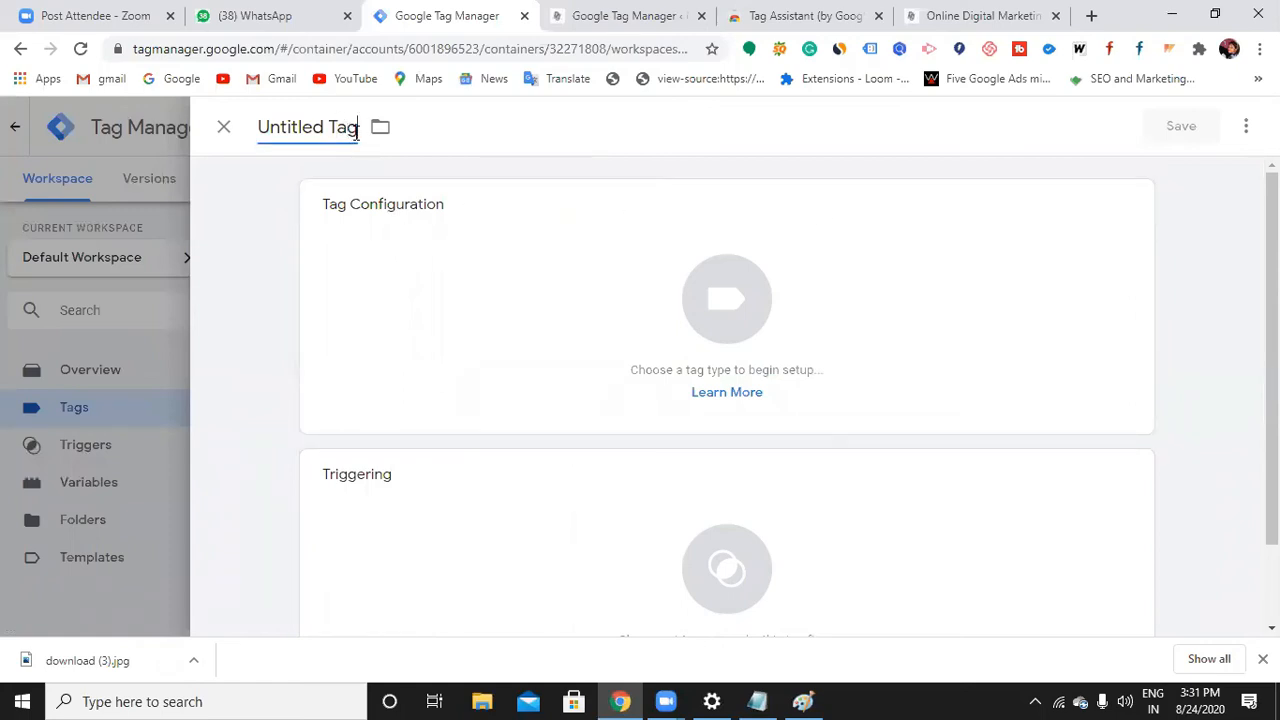
{"action": "key", "text": "BackSpace"}
{"action": "key", "text": "BackSpace"}
{"action": "key", "text": "BackSpace"}
{"action": "key", "text": "BackSpace"}
{"action": "key", "text": "BackSpace"}
{"action": "key", "text": "BackSpace"}
{"action": "key", "text": "BackSpace"}
{"action": "key", "text": "BackSpace"}
{"action": "key", "text": "BackSpace"}
{"action": "key", "text": "BackSpace"}
{"action": "key", "text": "BackSpace"}
{"action": "key", "text": "BackSpace"}
{"action": "type", "text": "my first tag"}
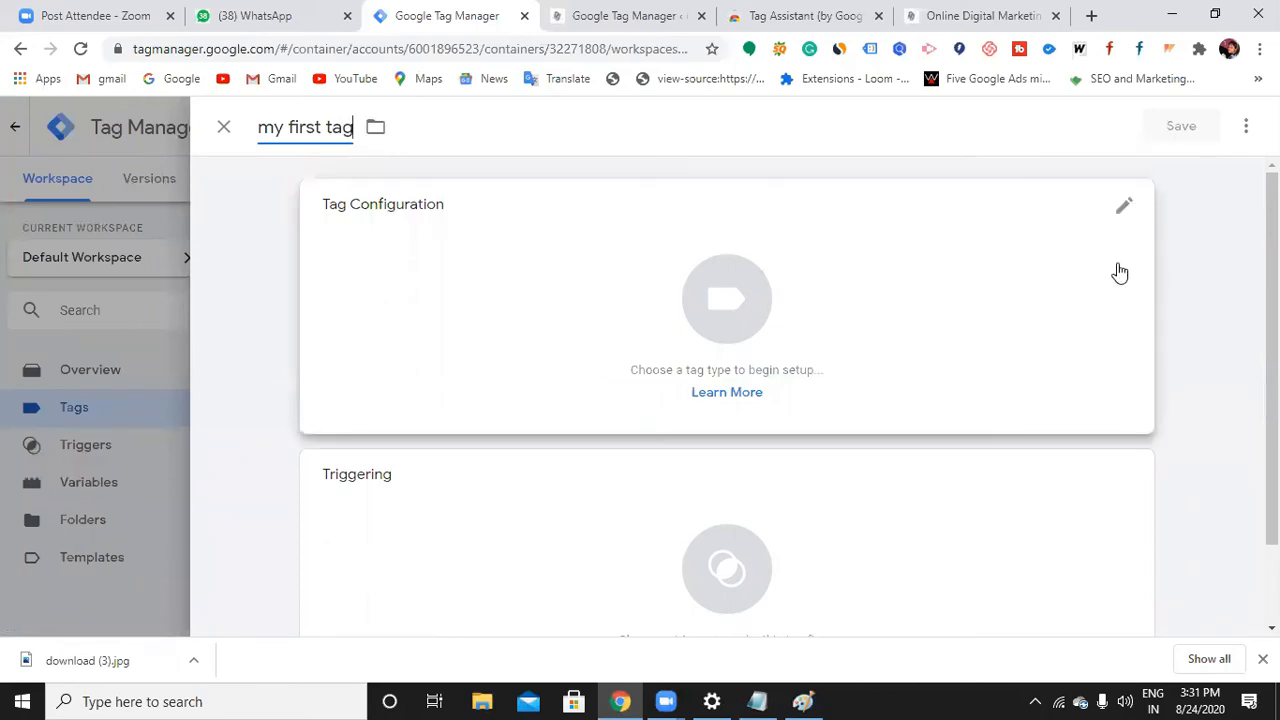
{"action": "left_click", "coordinate": [1127, 208]}
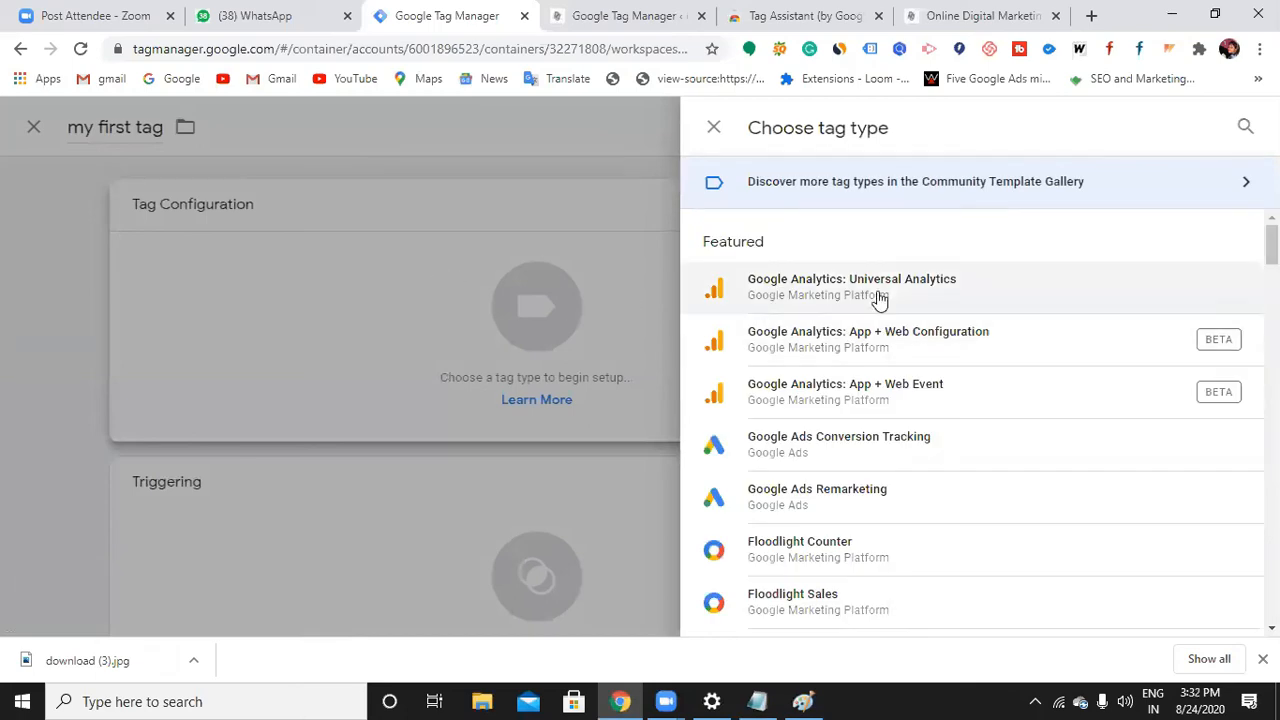
Browse the available tag types and pick Custom HTML from the Custom section
{"action": "scroll", "coordinate": [885, 320], "scroll_direction": "down", "scroll_amount": 1}
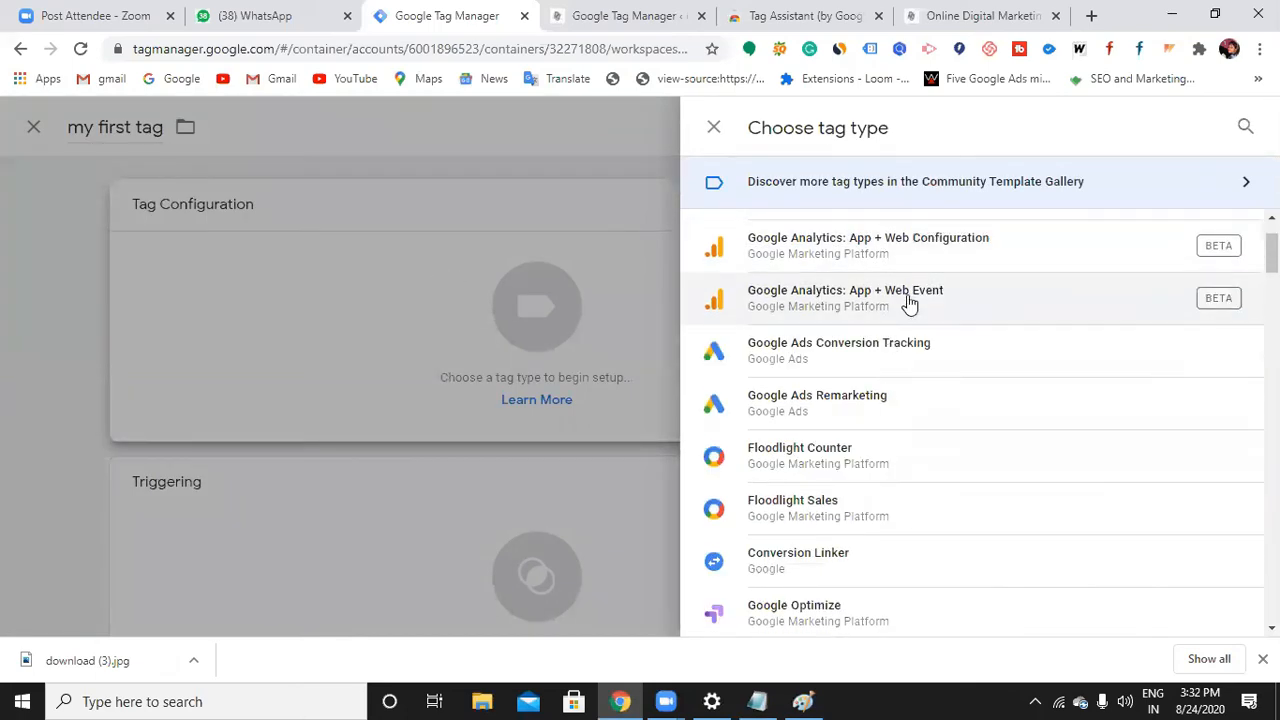
{"action": "scroll", "coordinate": [906, 301], "scroll_direction": "up", "scroll_amount": 1}
{"action": "scroll", "coordinate": [902, 302], "scroll_direction": "down", "scroll_amount": 1}
{"action": "scroll", "coordinate": [860, 340], "scroll_direction": "down", "scroll_amount": 1}
{"action": "scroll", "coordinate": [863, 340], "scroll_direction": "down", "scroll_amount": 2}
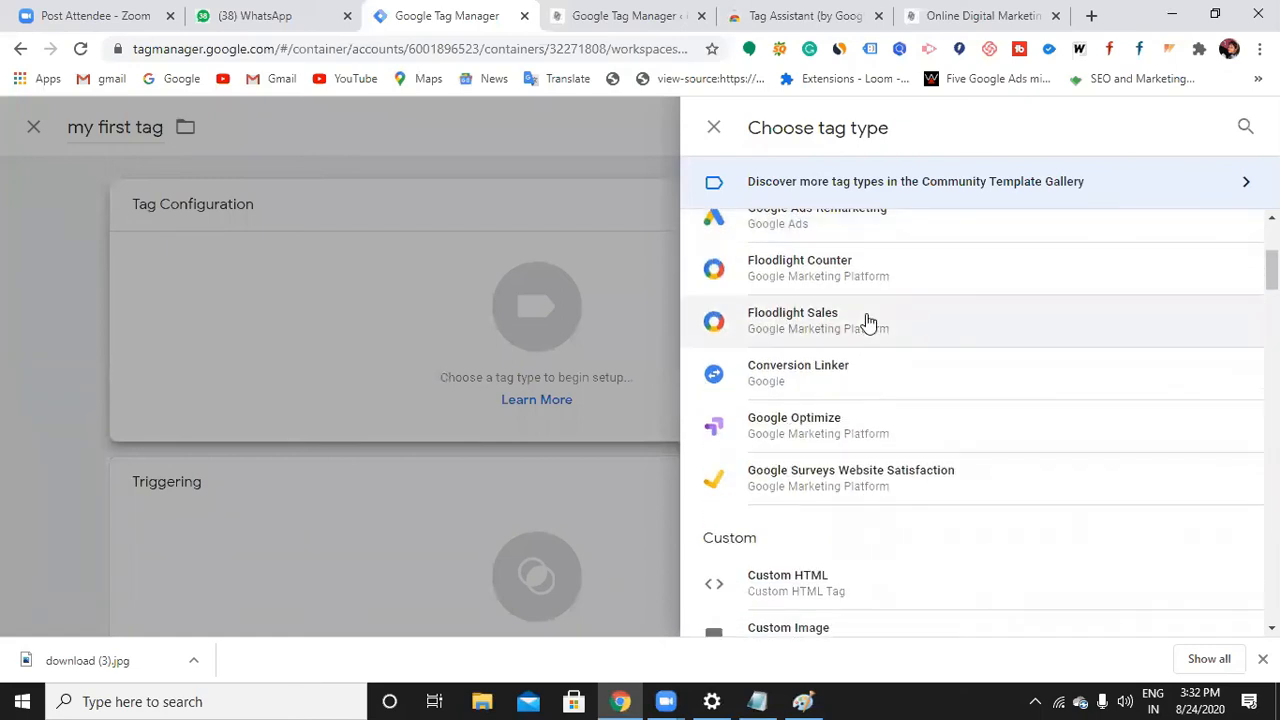
{"action": "scroll", "coordinate": [863, 341], "scroll_direction": "down", "scroll_amount": 1}
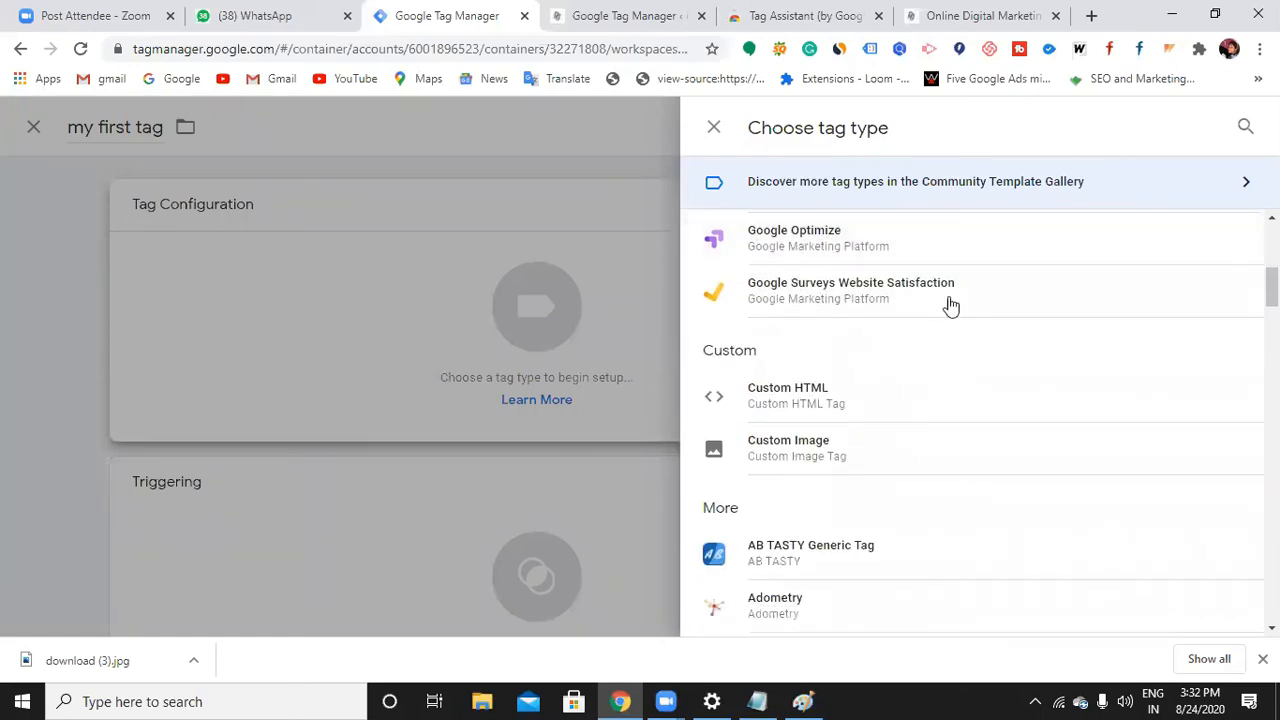
{"action": "scroll", "coordinate": [895, 333], "scroll_direction": "down", "scroll_amount": 4}
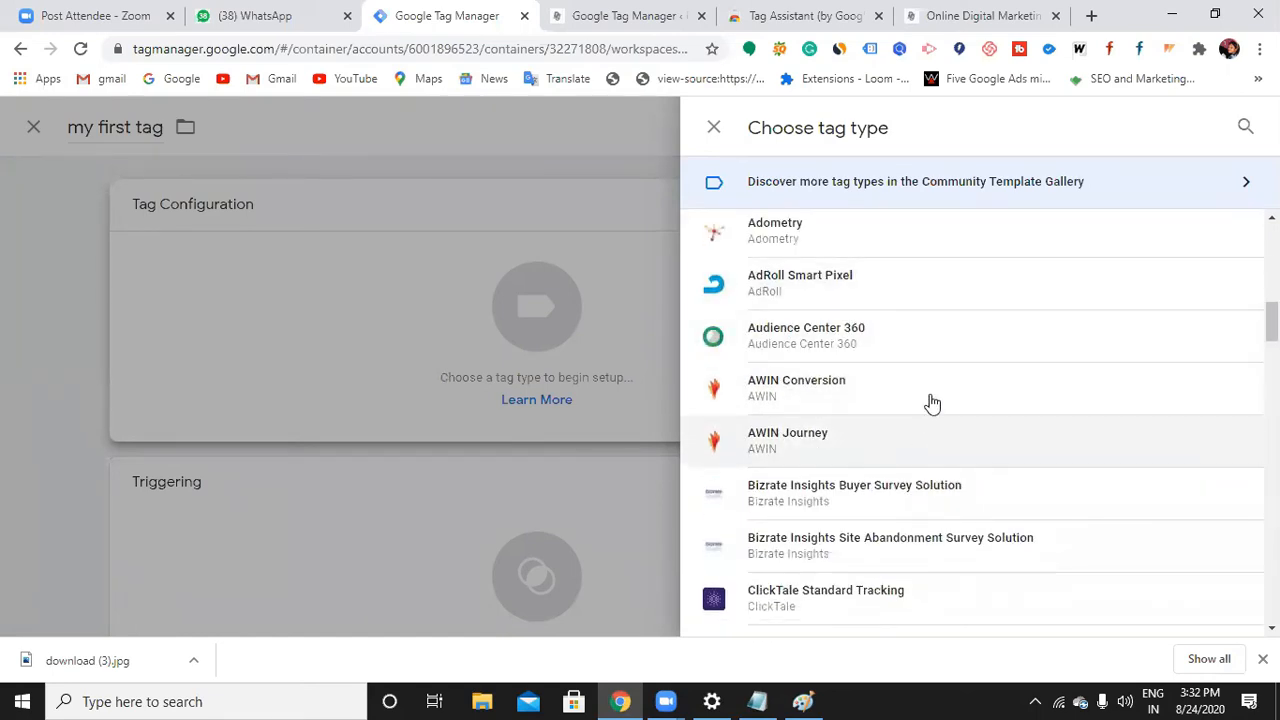
{"action": "scroll", "coordinate": [912, 398], "scroll_direction": "down", "scroll_amount": 1}
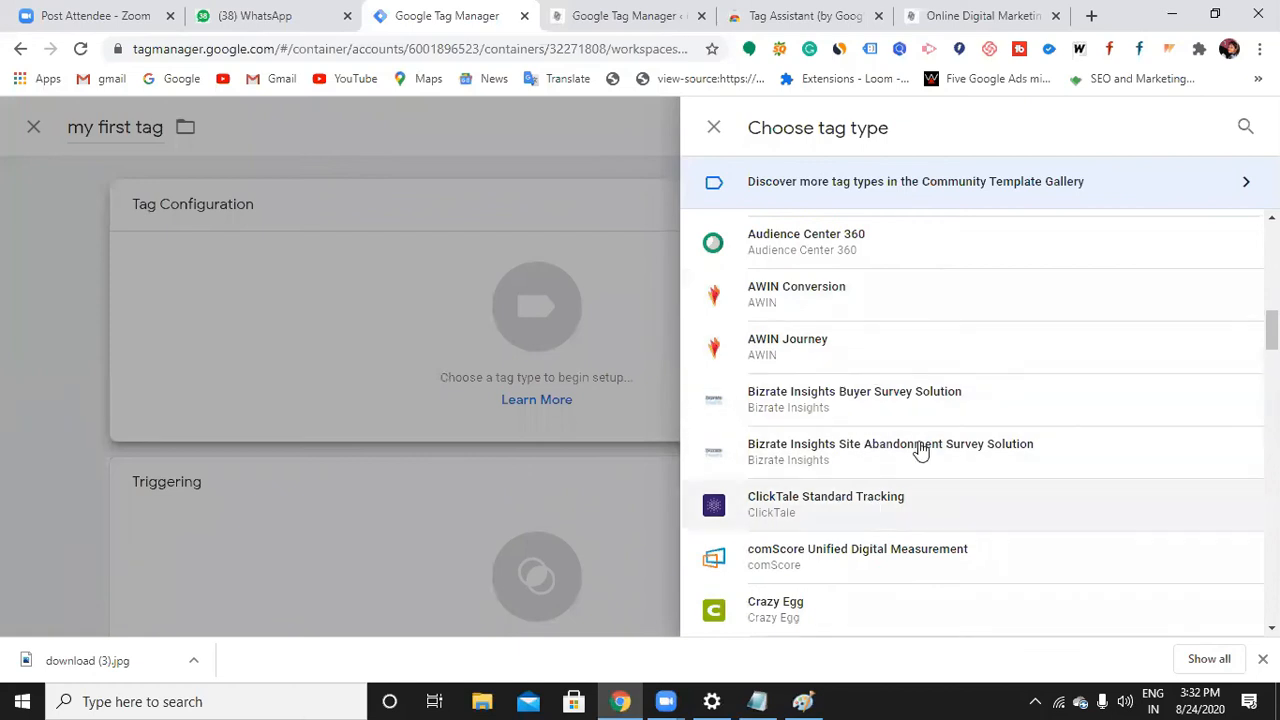
{"action": "scroll", "coordinate": [912, 445], "scroll_direction": "down", "scroll_amount": 4}
{"action": "scroll", "coordinate": [919, 441], "scroll_direction": "down", "scroll_amount": 5}
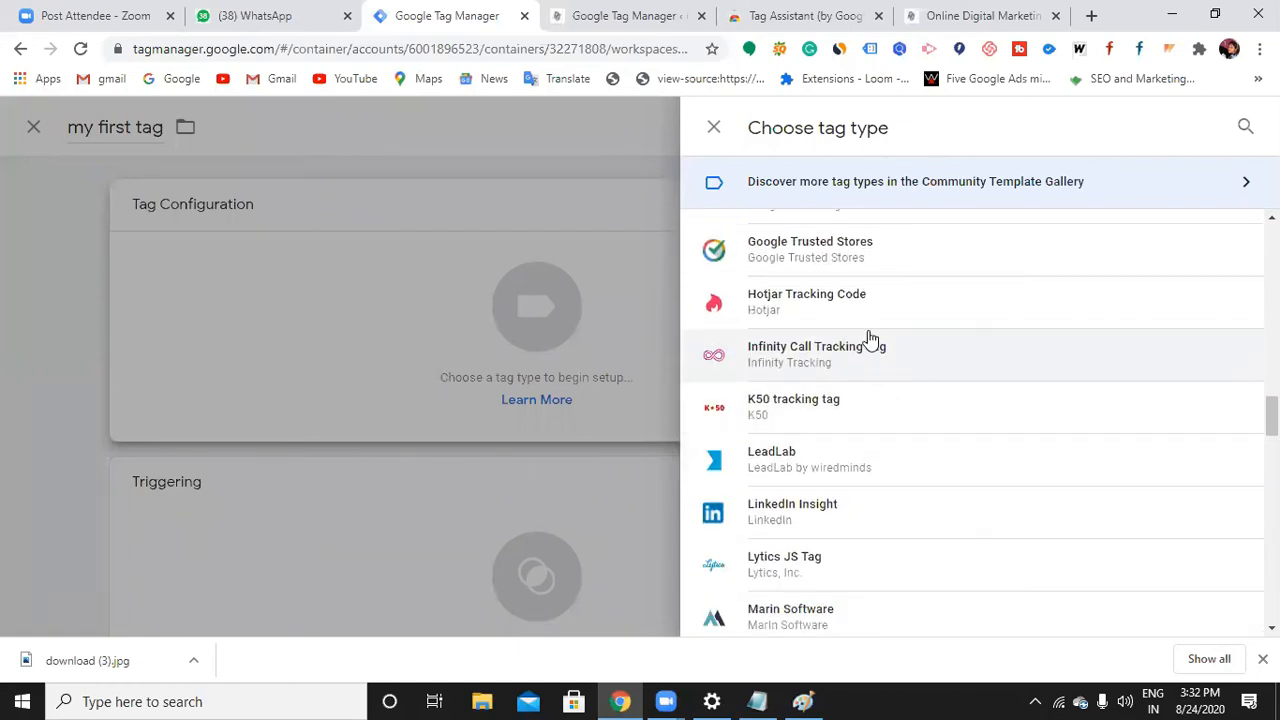
{"action": "scroll", "coordinate": [864, 443], "scroll_direction": "down", "scroll_amount": 1}
{"action": "scroll", "coordinate": [865, 443], "scroll_direction": "down", "scroll_amount": 7}
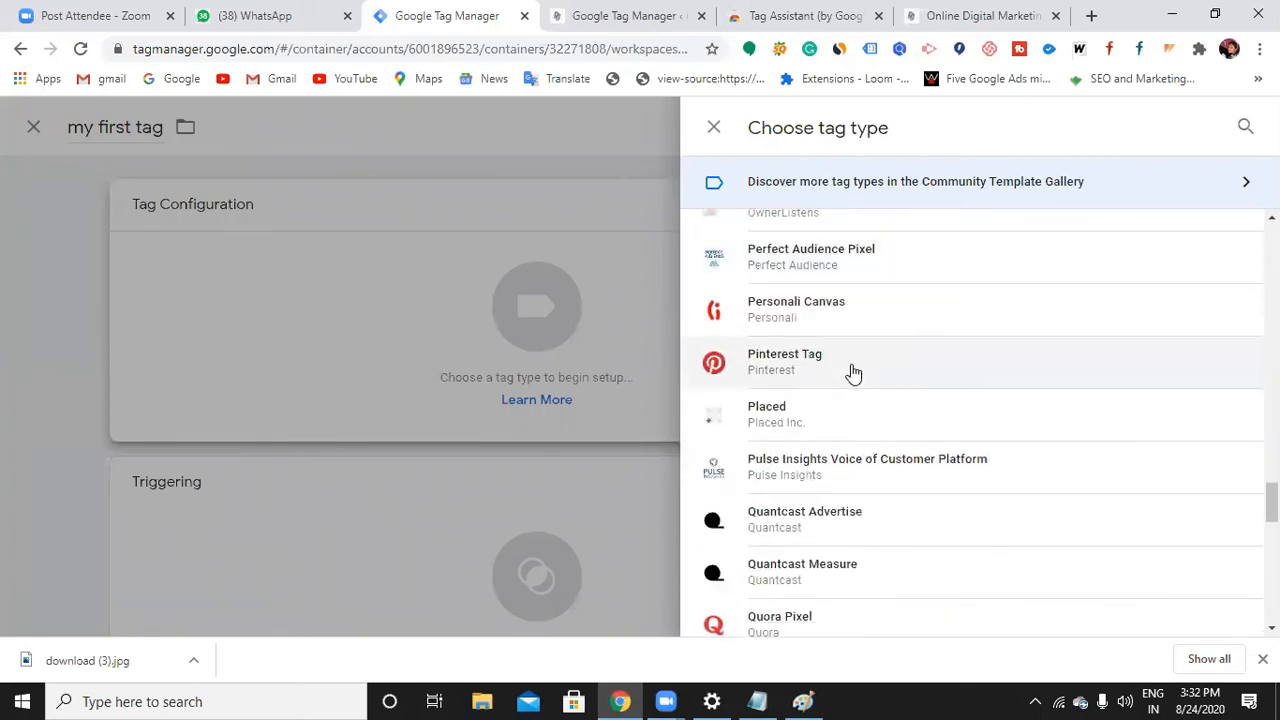
{"action": "scroll", "coordinate": [853, 373], "scroll_direction": "down", "scroll_amount": 3}
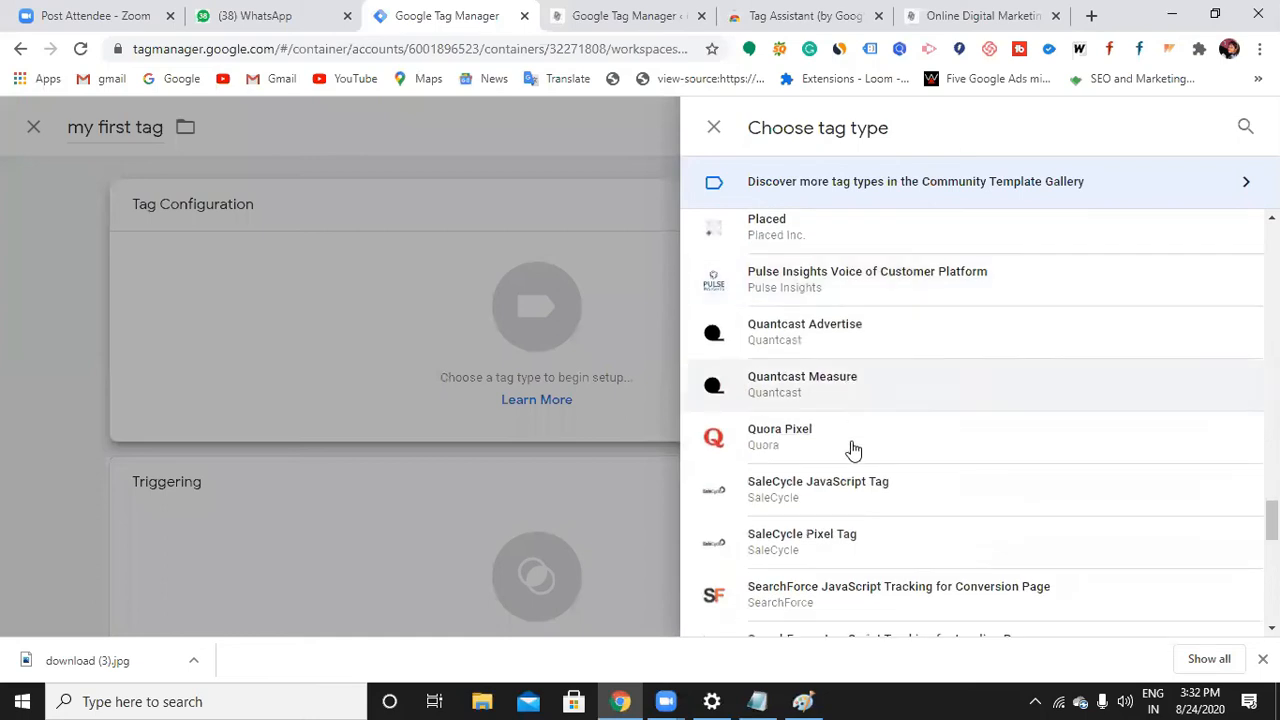
{"action": "scroll", "coordinate": [853, 456], "scroll_direction": "down", "scroll_amount": 5}
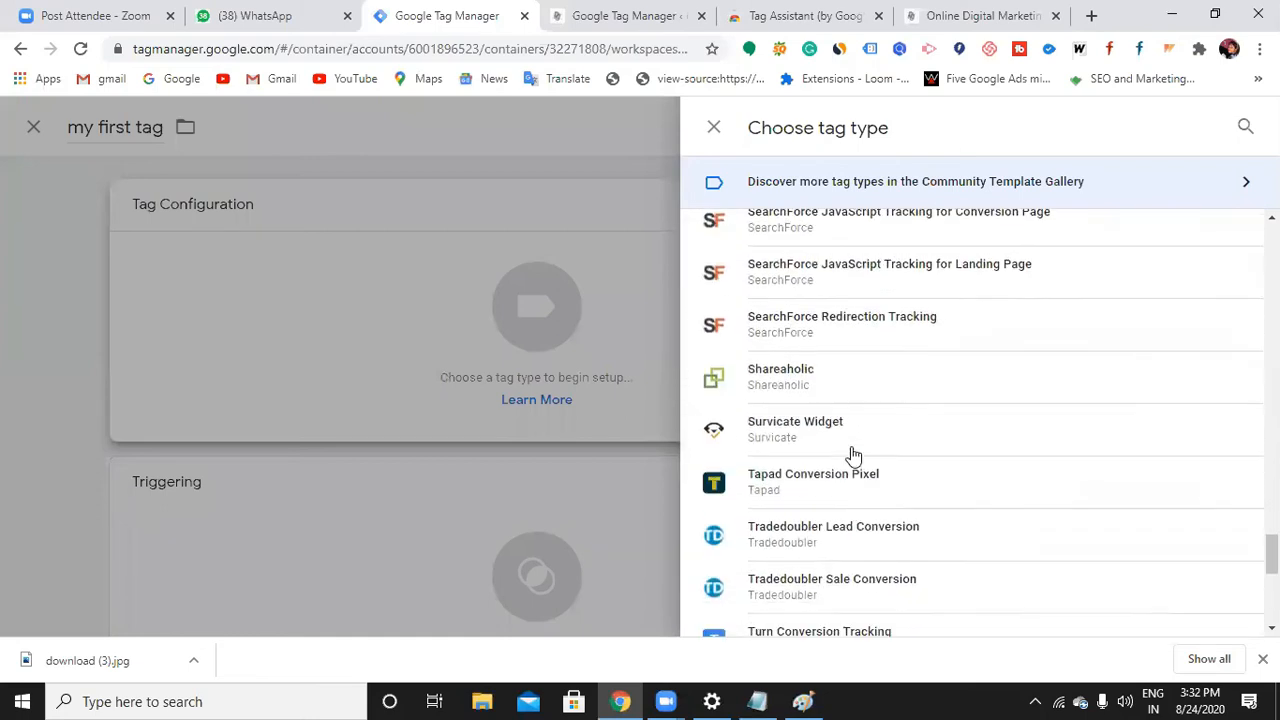
{"action": "scroll", "coordinate": [853, 456], "scroll_direction": "down", "scroll_amount": 2}
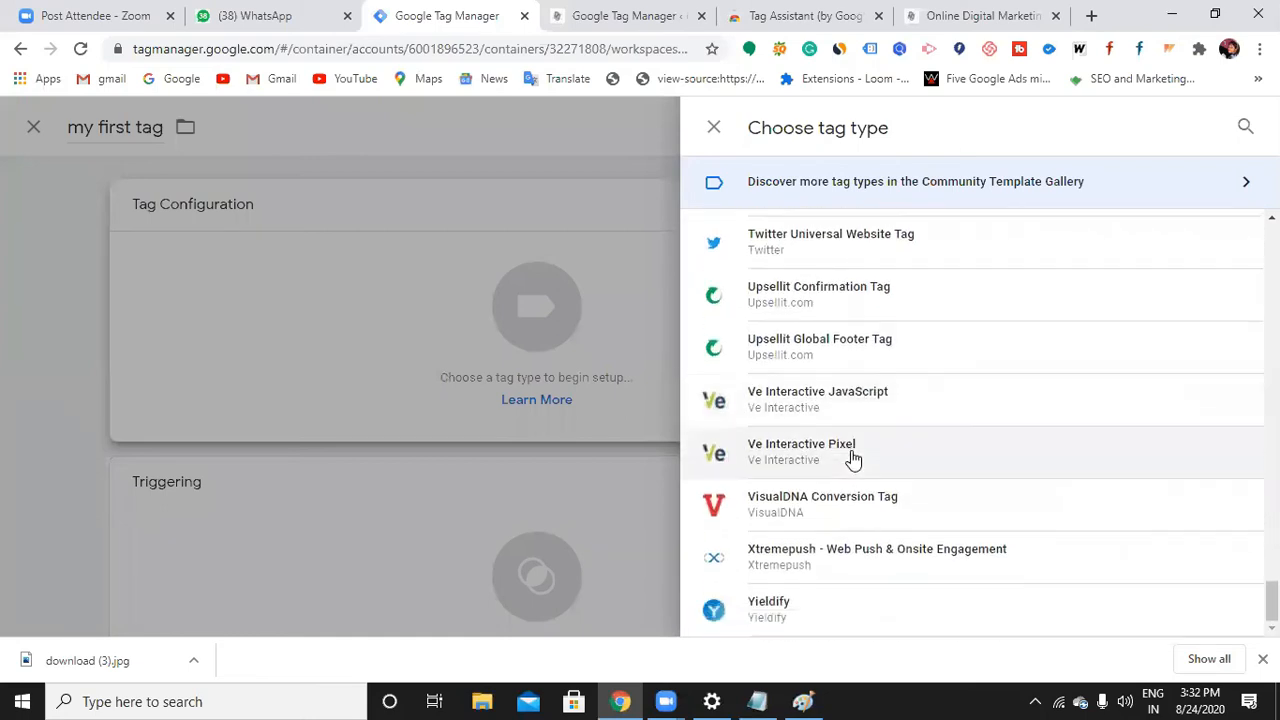
{"action": "scroll", "coordinate": [1160, 549], "scroll_direction": "up", "scroll_amount": 1}
{"action": "scroll", "coordinate": [1160, 549], "scroll_direction": "up", "scroll_amount": 15}
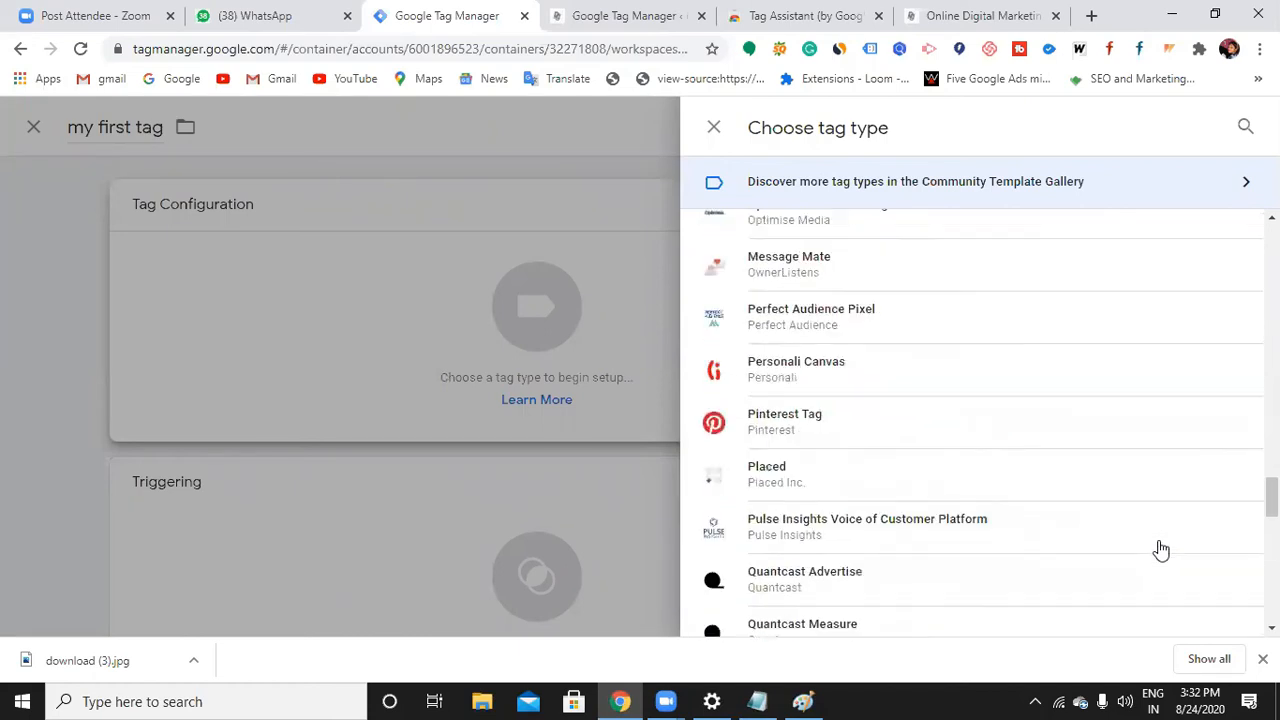
{"action": "scroll", "coordinate": [1160, 549], "scroll_direction": "up", "scroll_amount": 12}
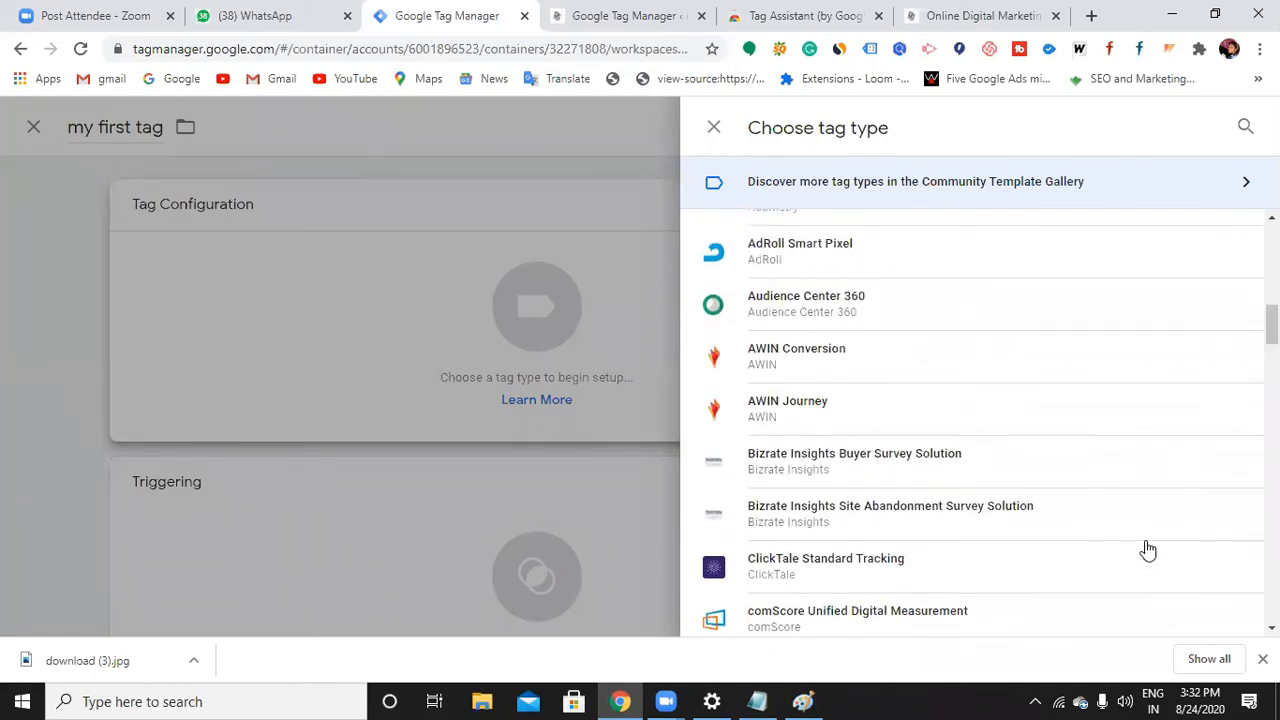
{"action": "scroll", "coordinate": [950, 460], "scroll_direction": "up", "scroll_amount": 1}
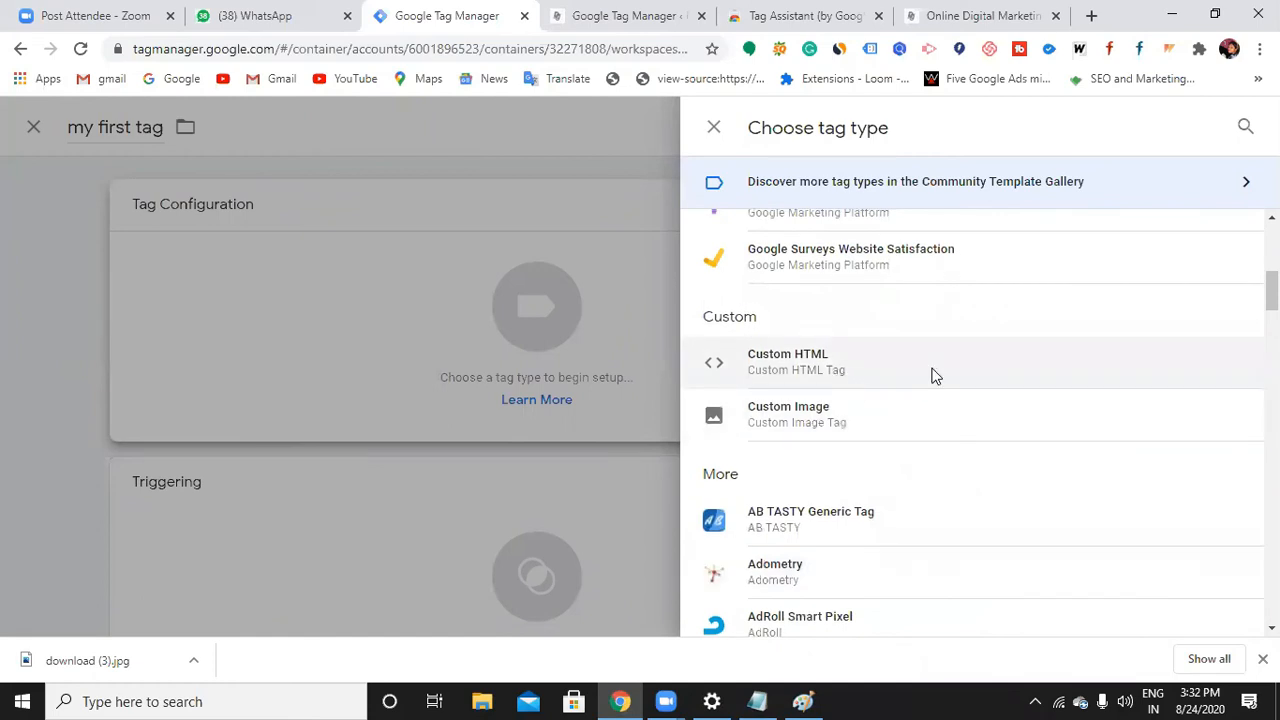
{"action": "left_click", "coordinate": [933, 376]}
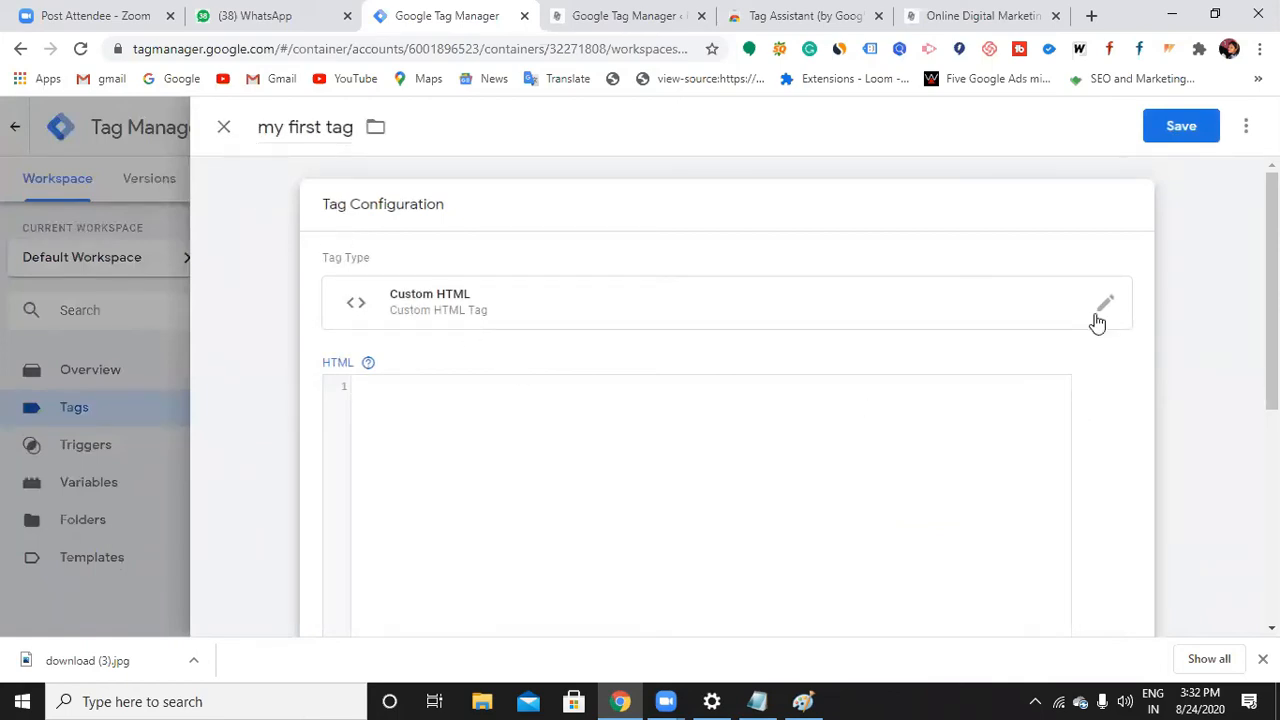
Discard the Custom HTML draft and start a new tag titled 'my first tag'
{"action": "left_click", "coordinate": [224, 127]}
{"action": "left_click", "coordinate": [789, 352]}
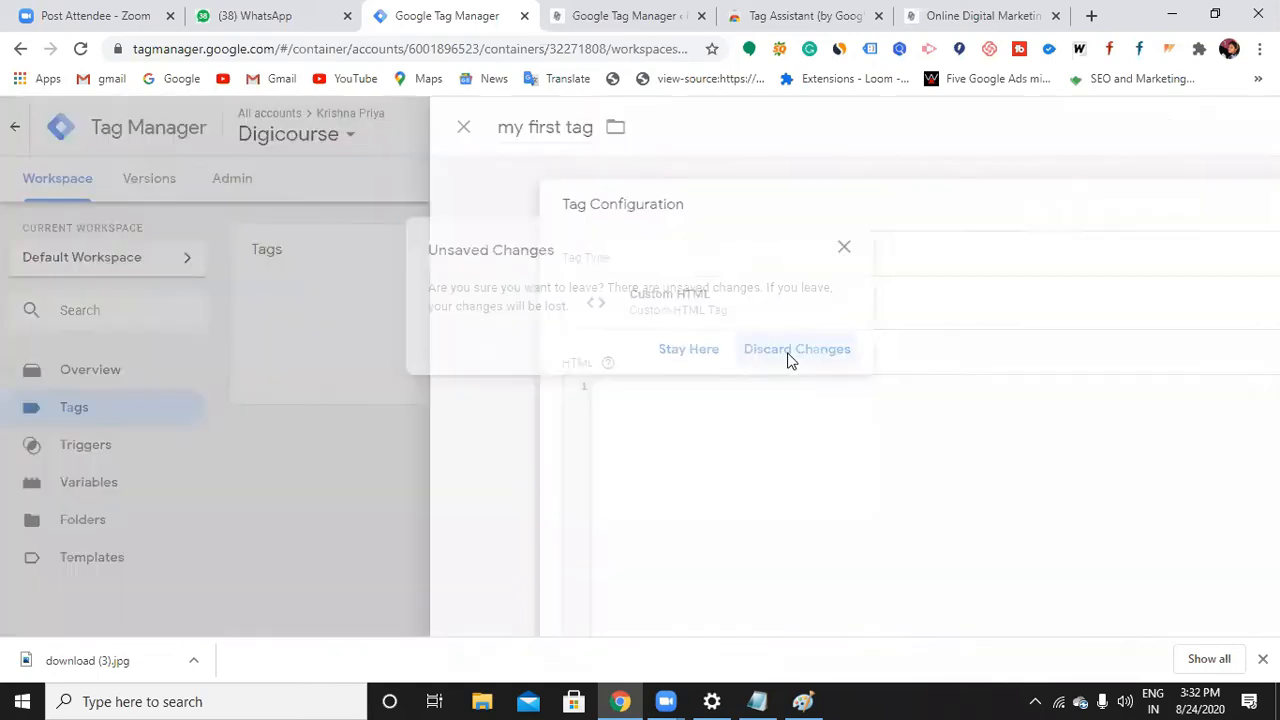
{"action": "left_click", "coordinate": [1090, 252]}
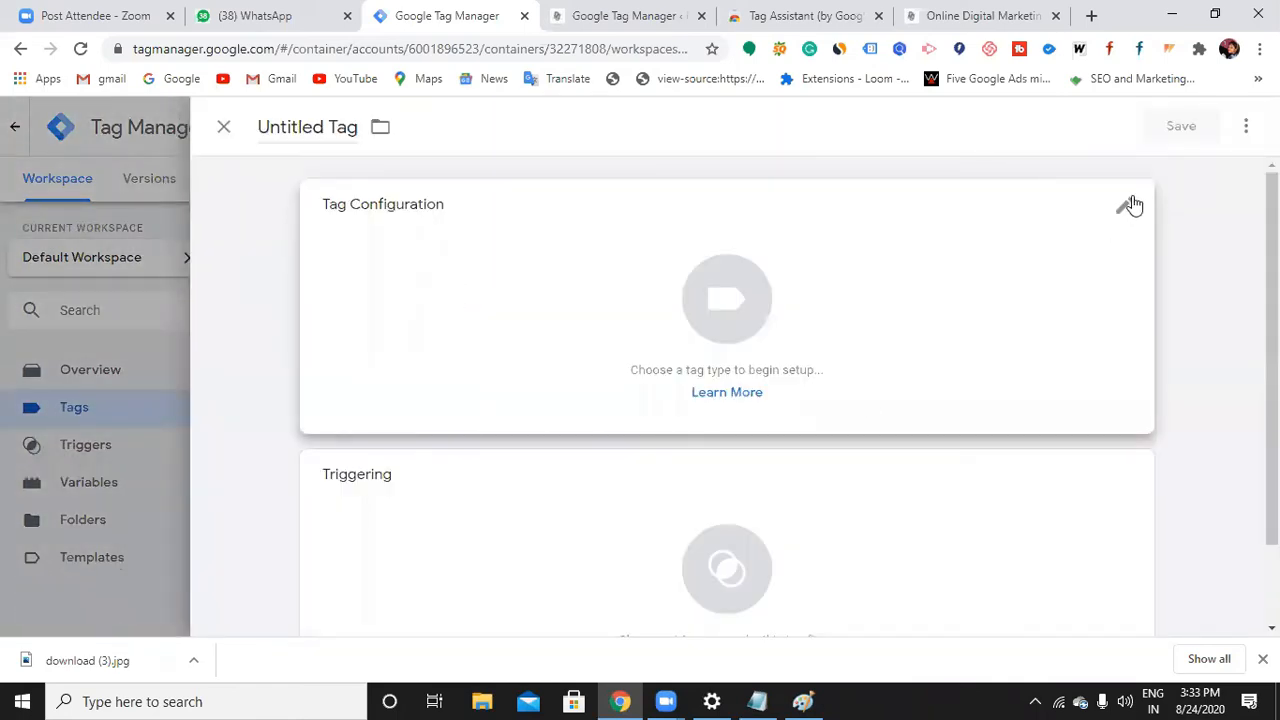
{"action": "left_click", "coordinate": [361, 137]}
{"action": "left_click", "coordinate": [331, 127]}
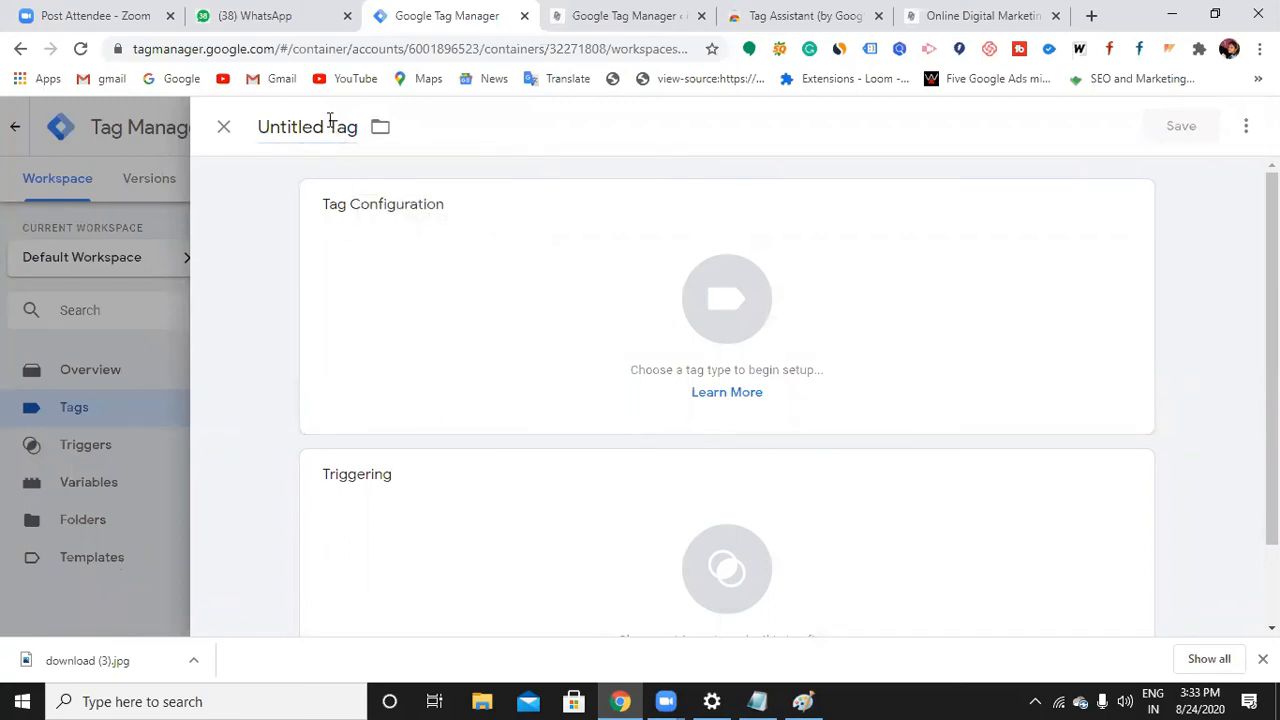
{"action": "key", "text": "BackSpace"}
{"action": "key", "text": "BackSpace"}
{"action": "key", "text": "BackSpace"}
{"action": "key", "text": "BackSpace"}
{"action": "key", "text": "BackSpace"}
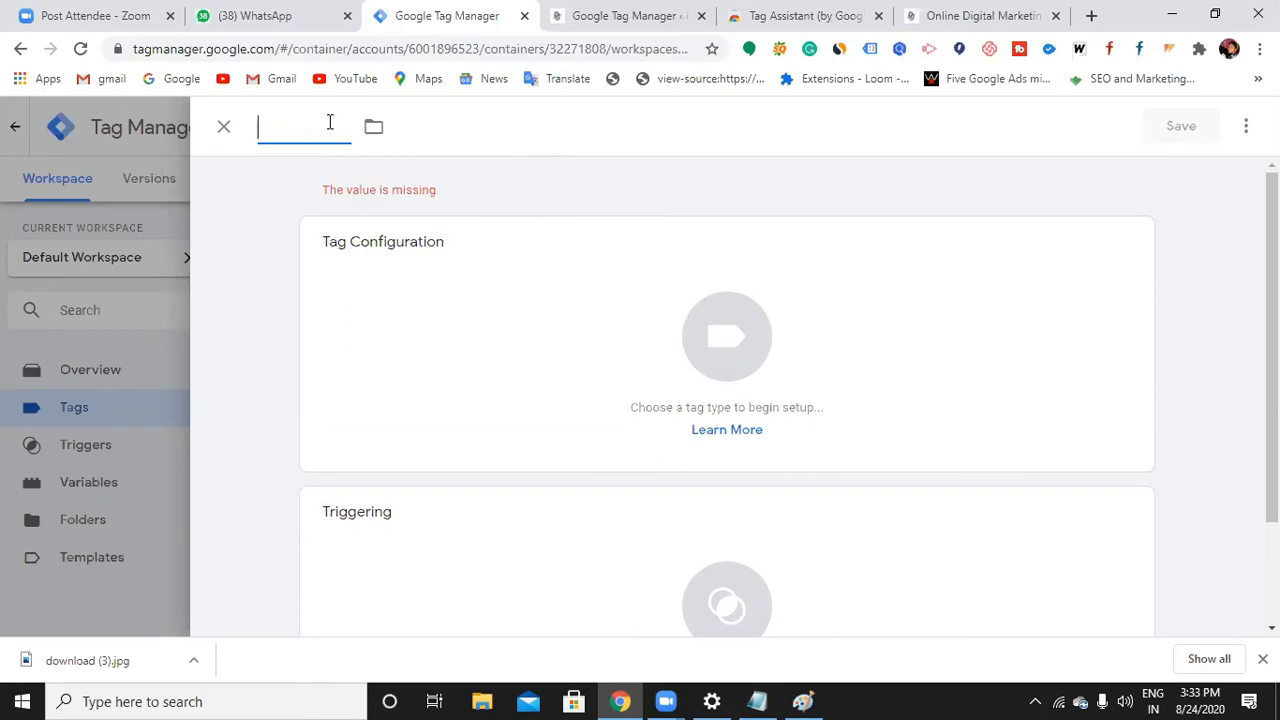
{"action": "type", "text": "my fi"}
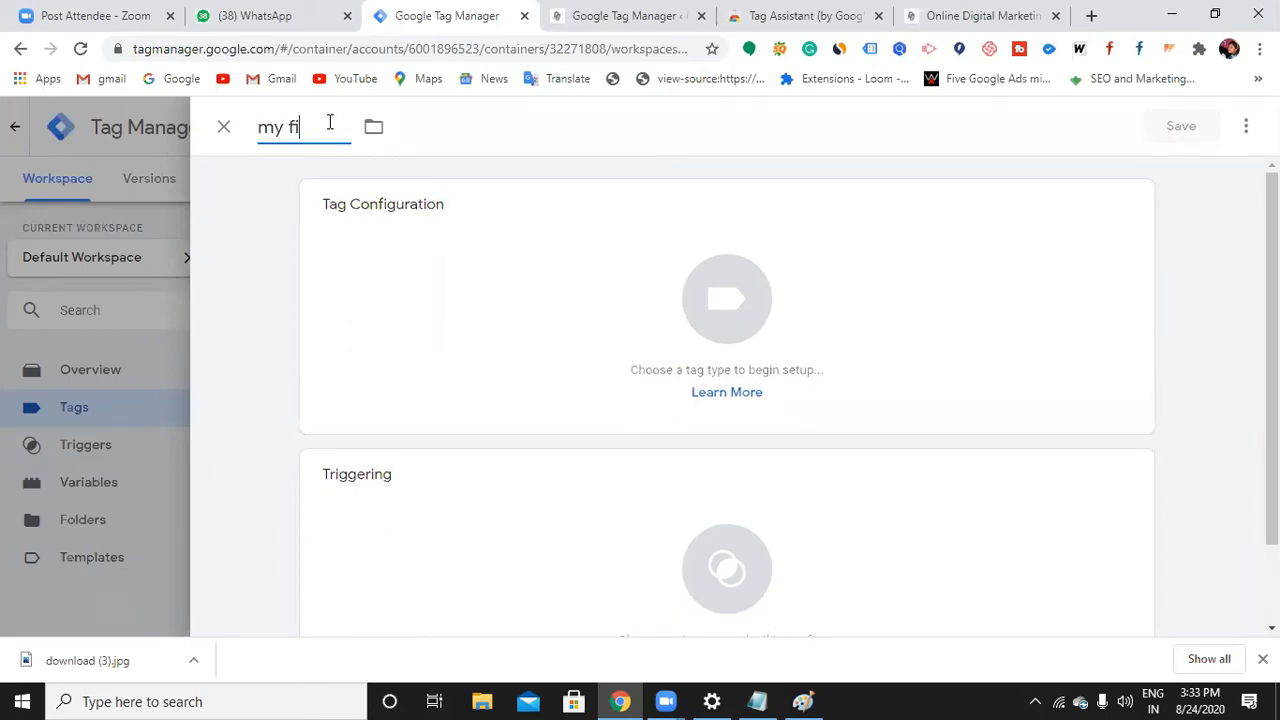
{"action": "type", "text": "rst tag"}
{"action": "left_click", "coordinate": [1121, 210]}
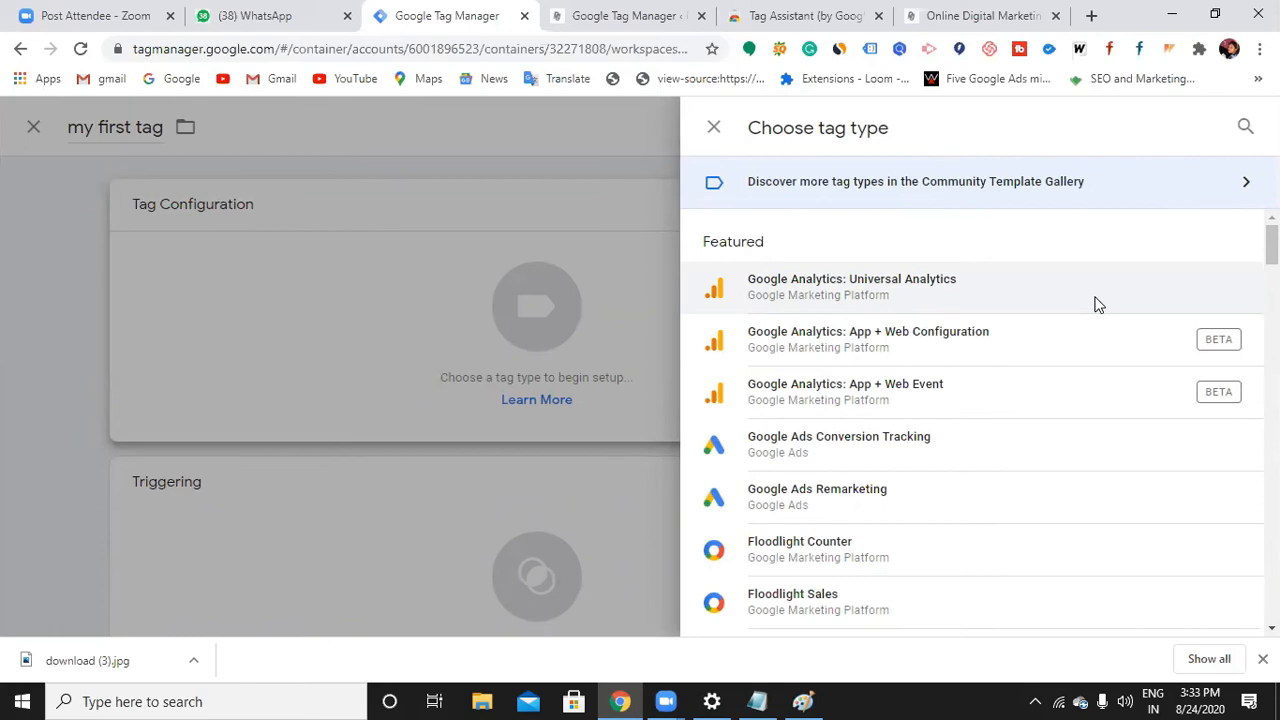
Make 'my first tag' a Universal Analytics tag with Track Type Page View
{"action": "left_click", "coordinate": [1097, 305]}
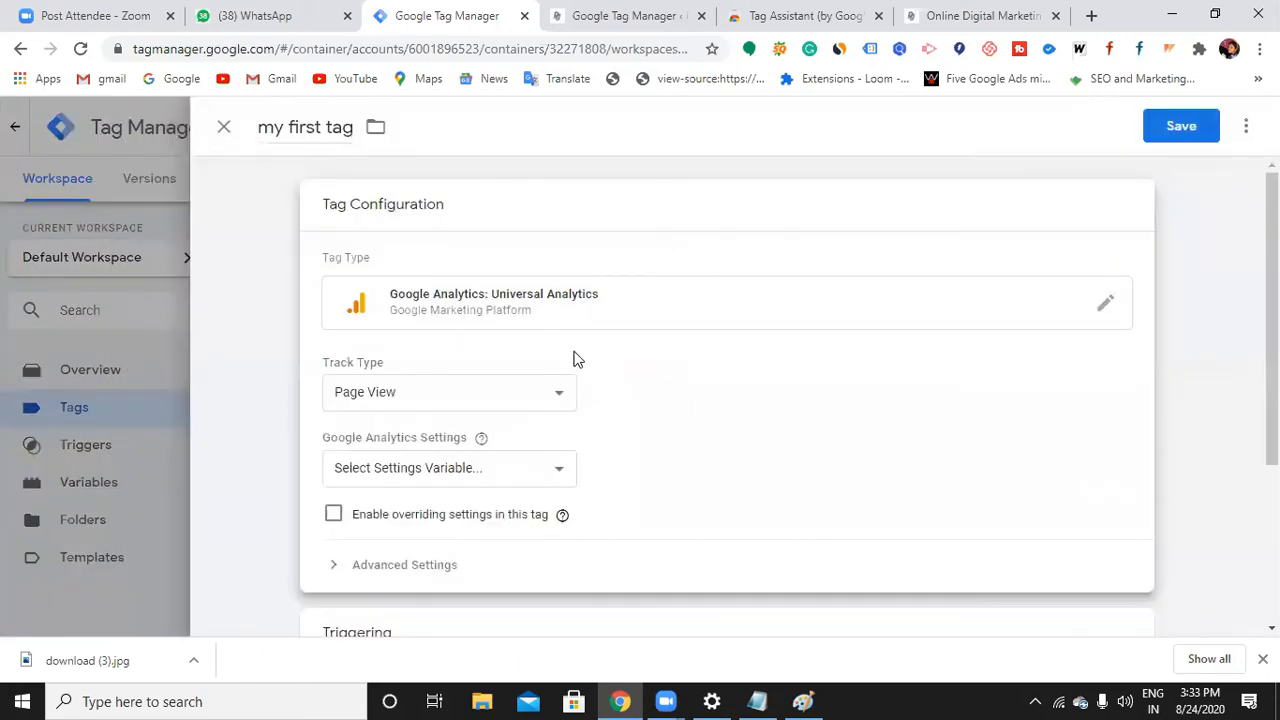
{"action": "left_click", "coordinate": [433, 393]}
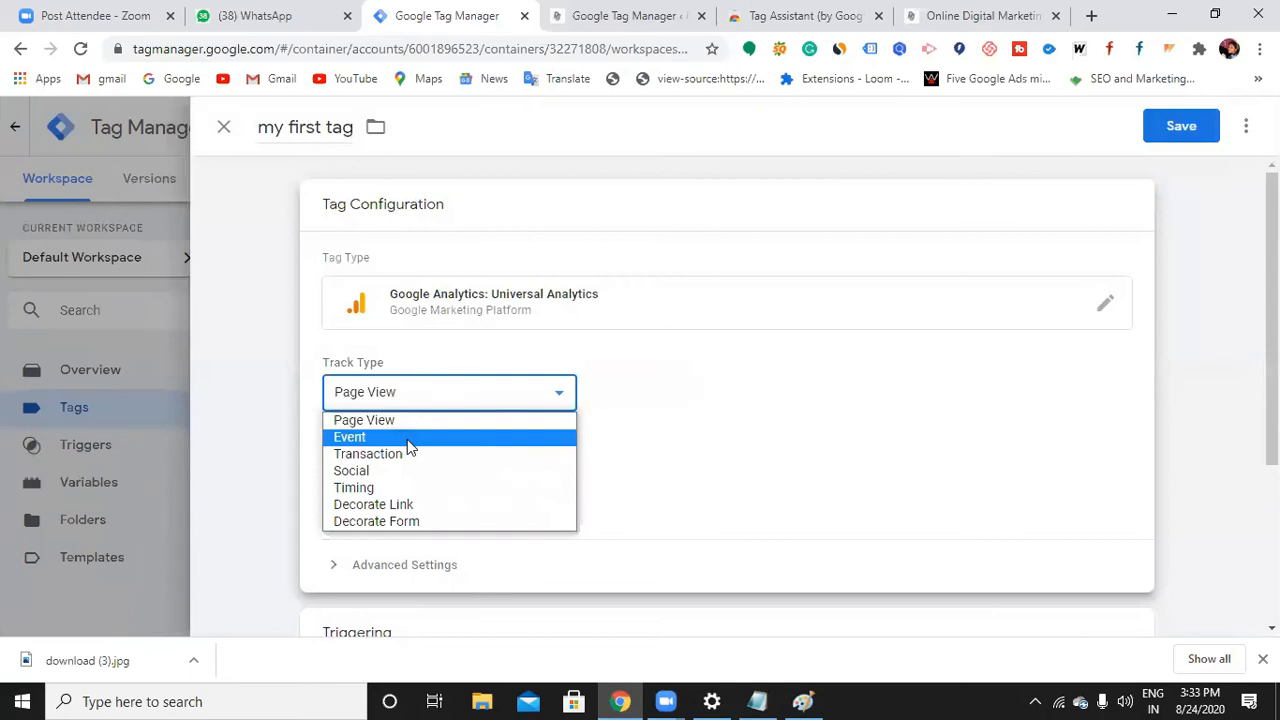
{"action": "left_click", "coordinate": [409, 440]}
{"action": "left_click", "coordinate": [440, 398]}
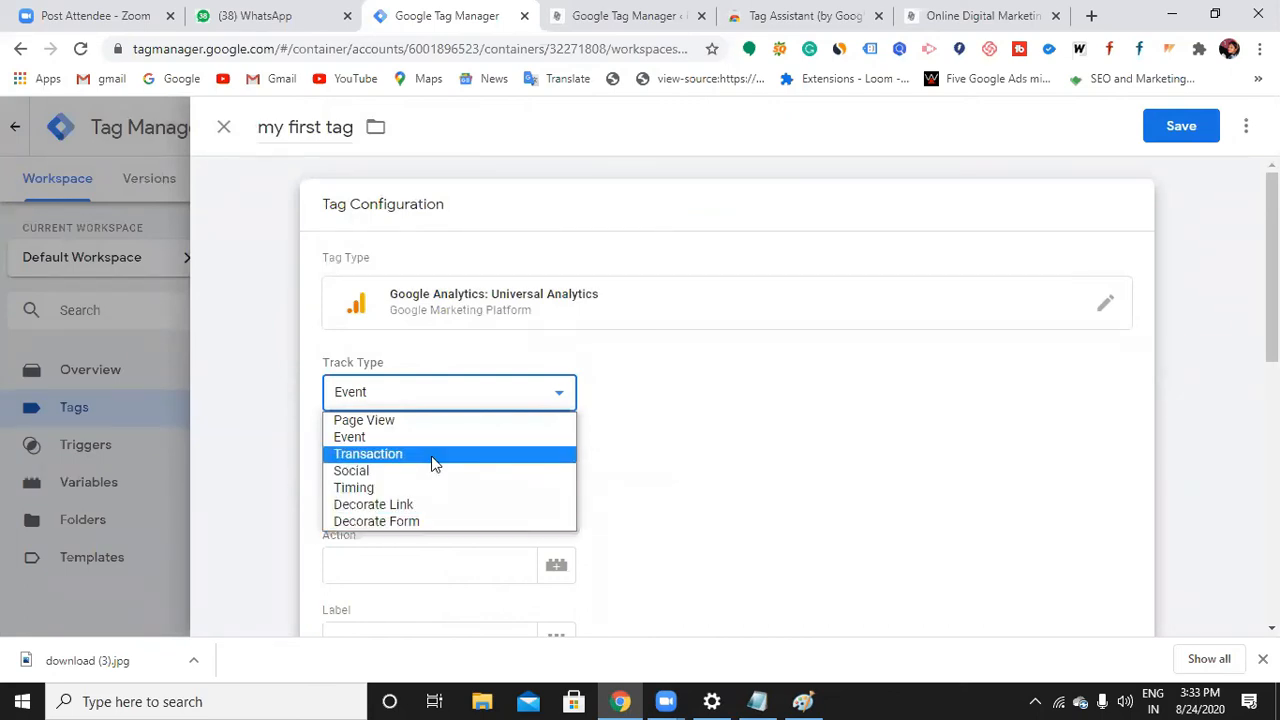
{"action": "left_click", "coordinate": [461, 390]}
{"action": "left_click", "coordinate": [457, 403]}
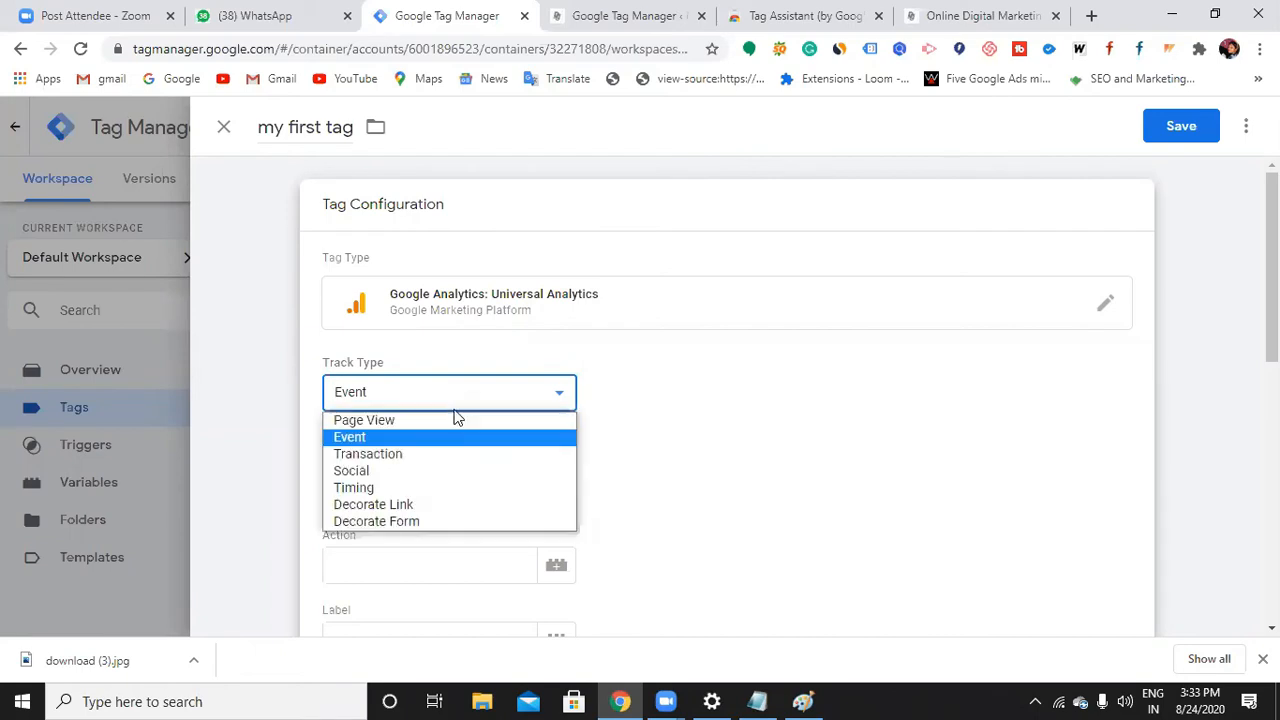
{"action": "left_click", "coordinate": [448, 420]}
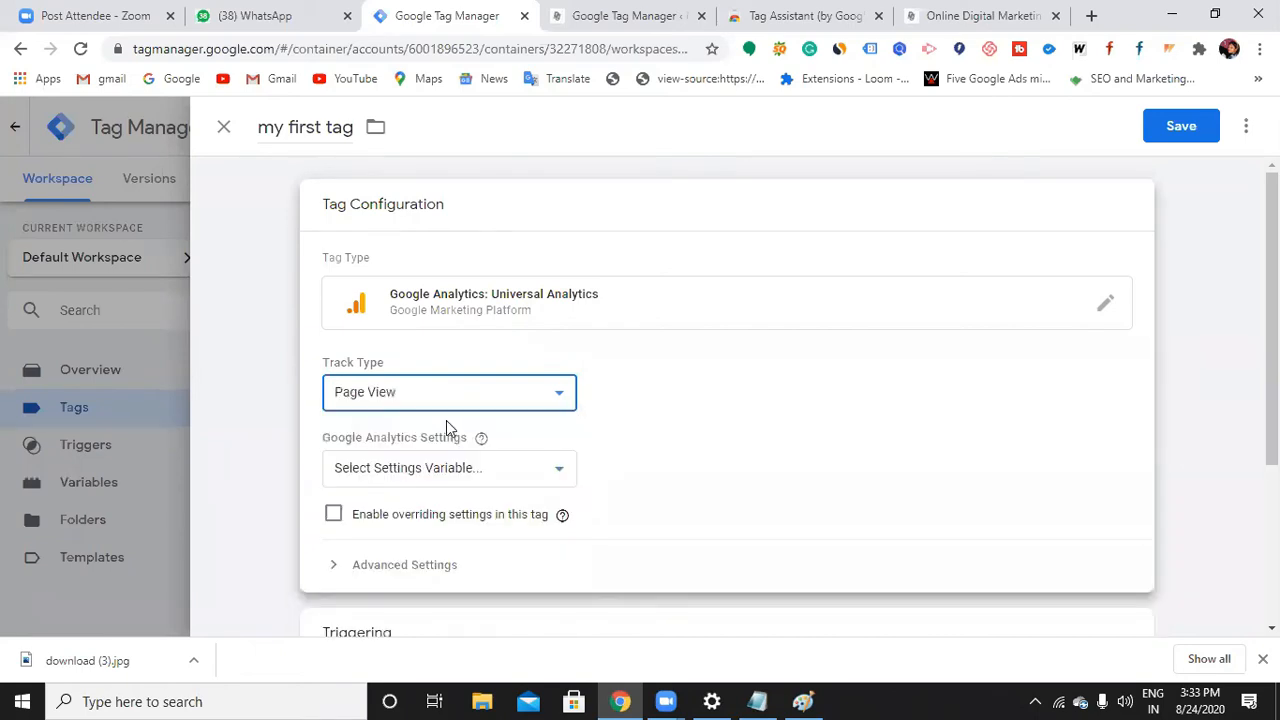
Start a new Google Analytics Settings variable with the Tracking ID field focused
{"action": "left_click", "coordinate": [457, 478]}
{"action": "left_click", "coordinate": [428, 529]}
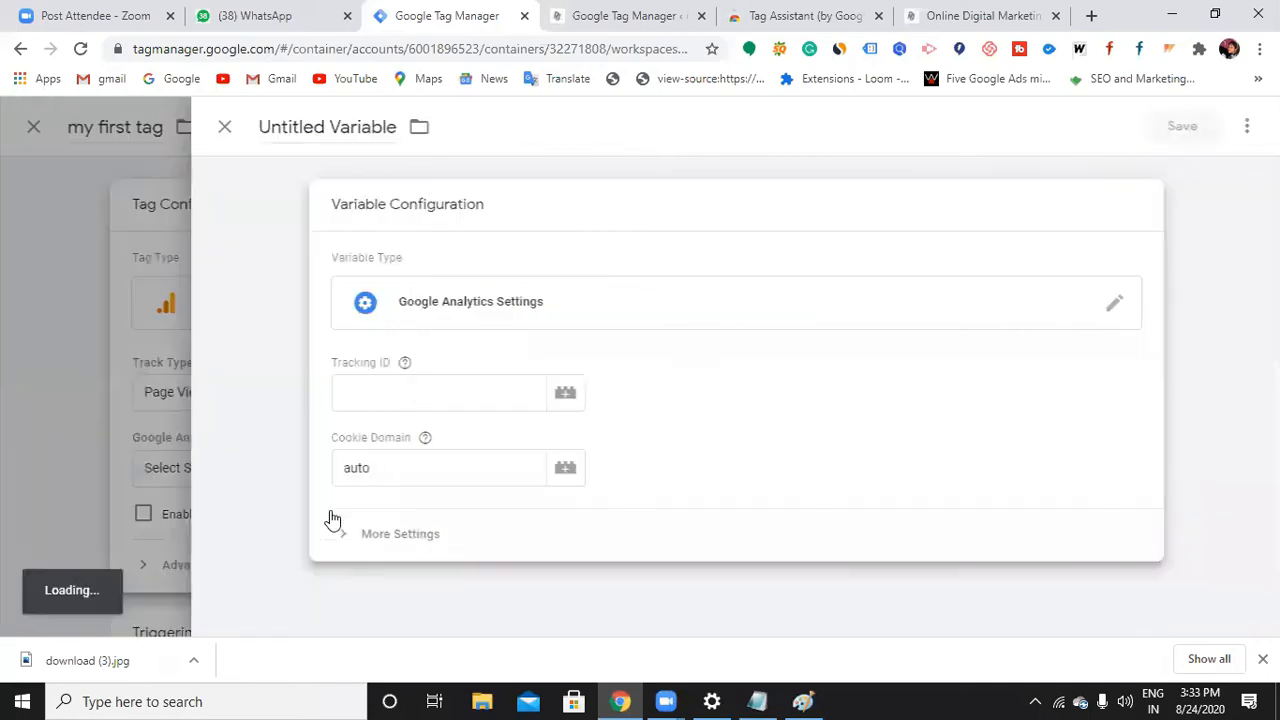
{"action": "left_click", "coordinate": [589, 278]}
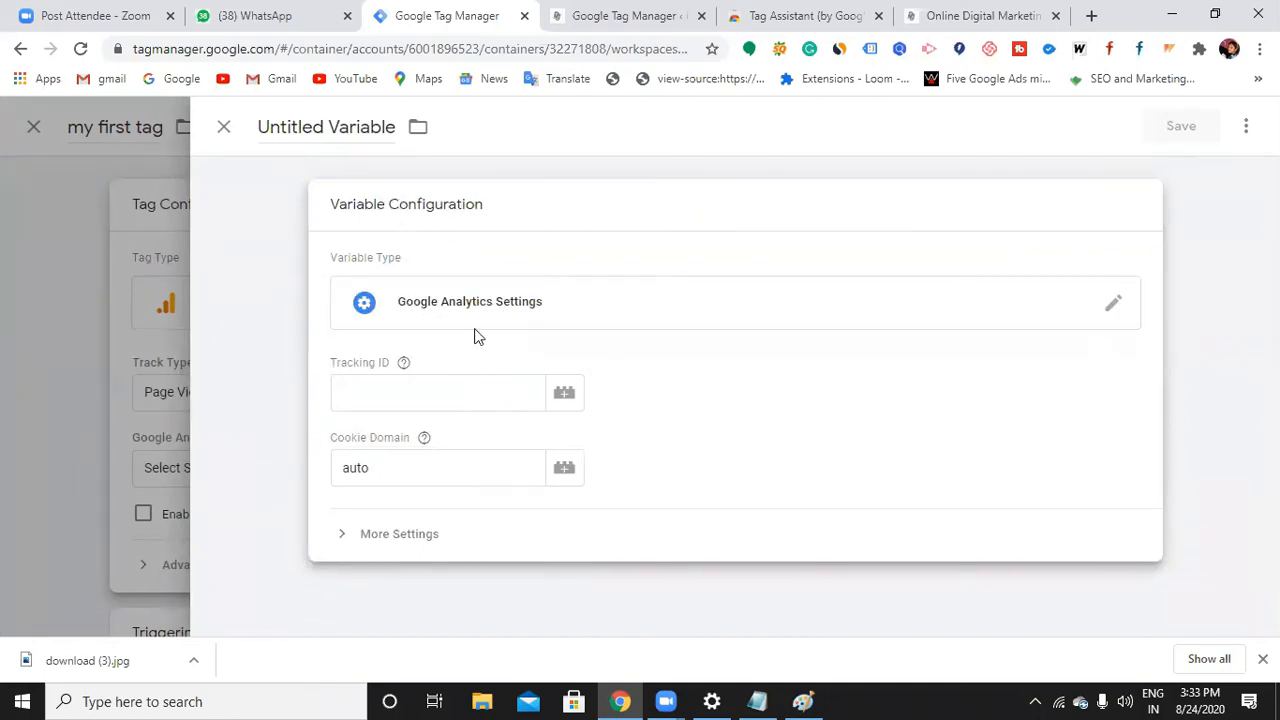
{"action": "left_click", "coordinate": [423, 408]}
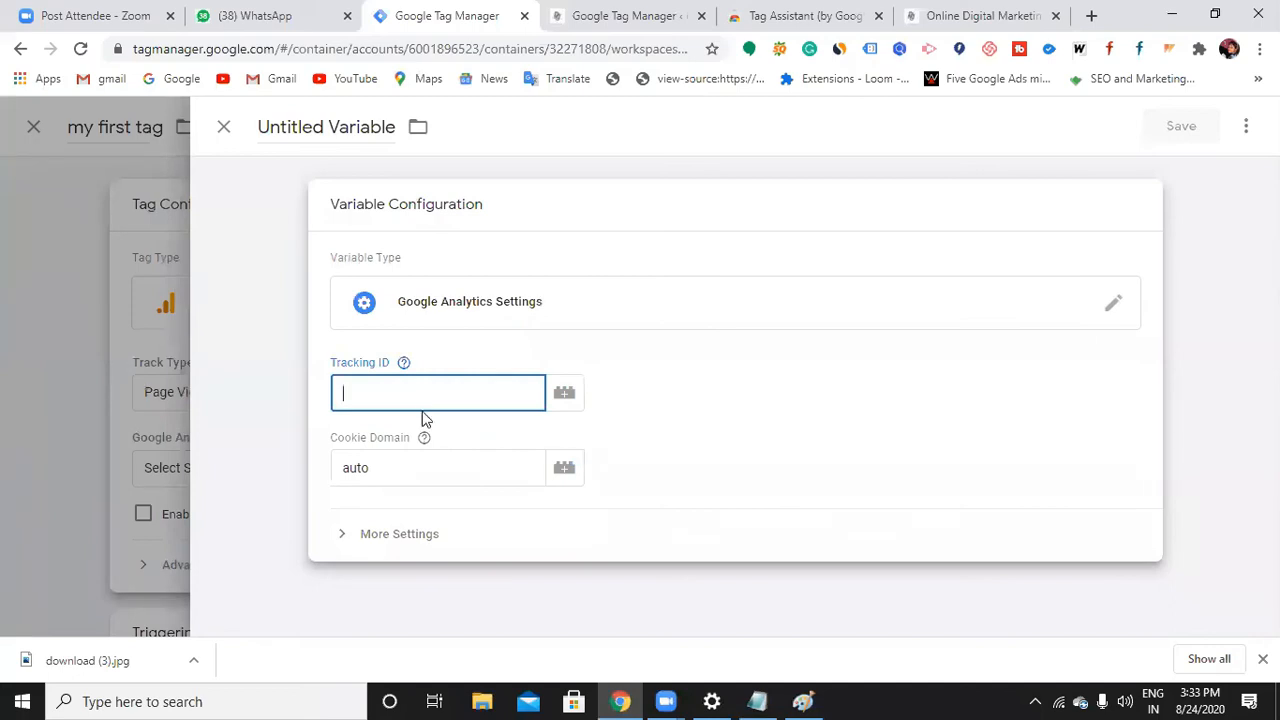
{"action": "left_click", "coordinate": [420, 474]}
{"action": "left_click", "coordinate": [692, 398]}
{"action": "left_click", "coordinate": [502, 385]}
{"action": "left_click", "coordinate": [1087, 15]}
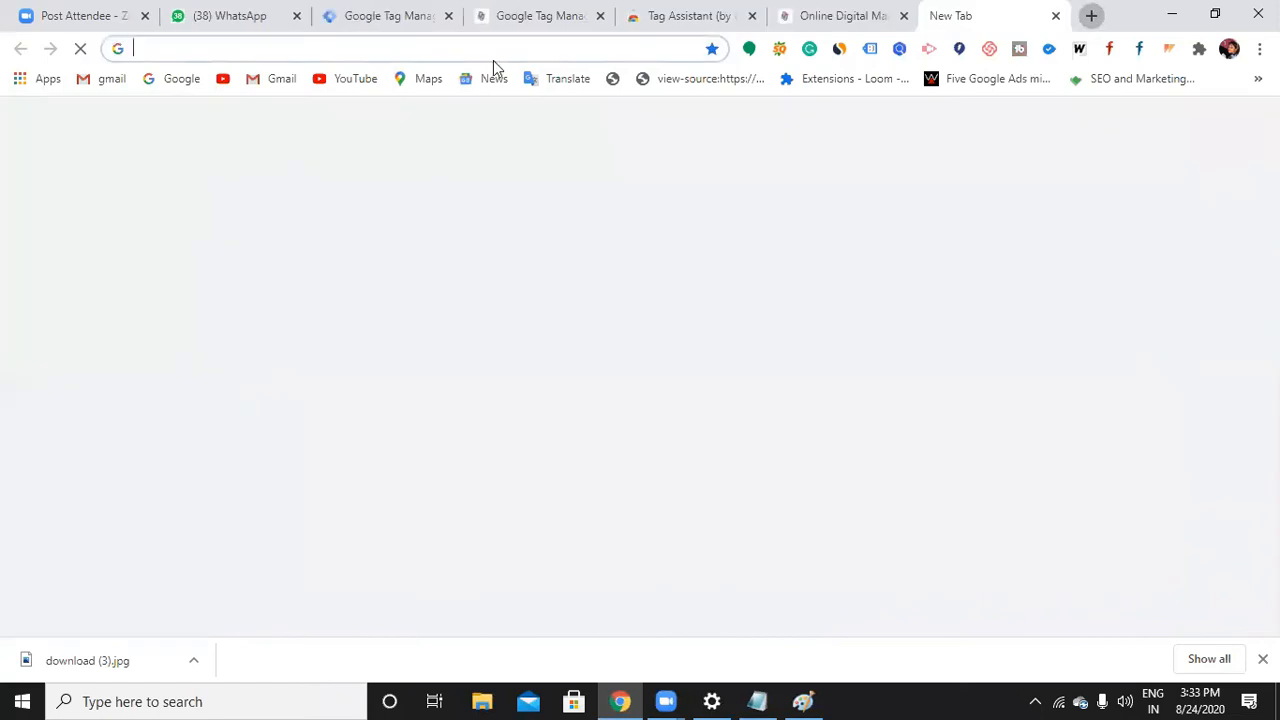
Search Google for 'google analytics' in the new Chrome tab
{"action": "type", "text": "googl"}
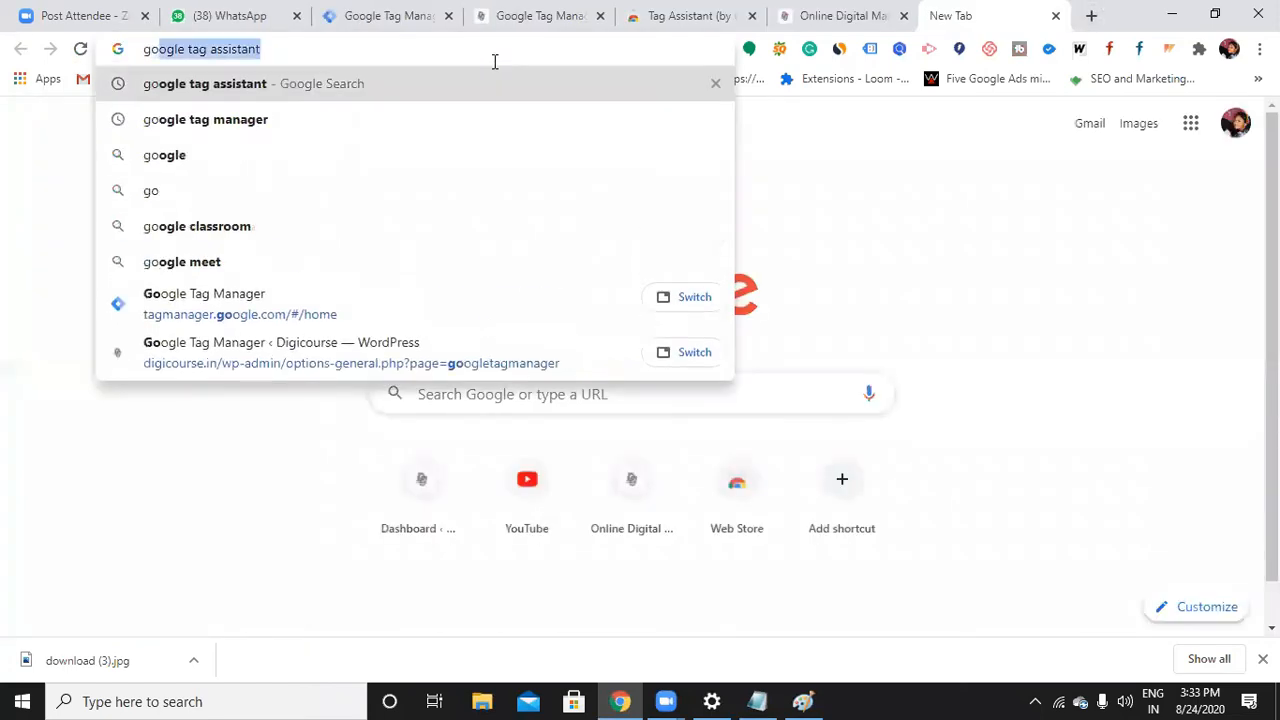
{"action": "type", "text": "e"}
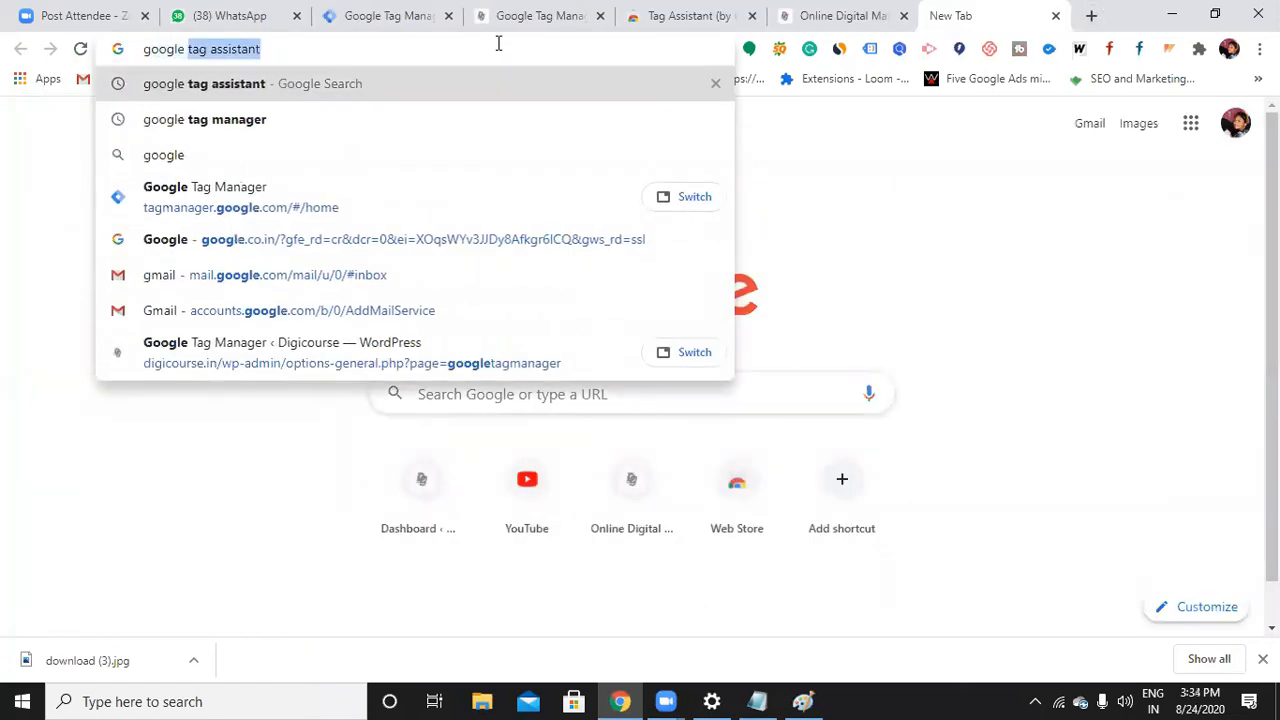
{"action": "type", "text": " ana"}
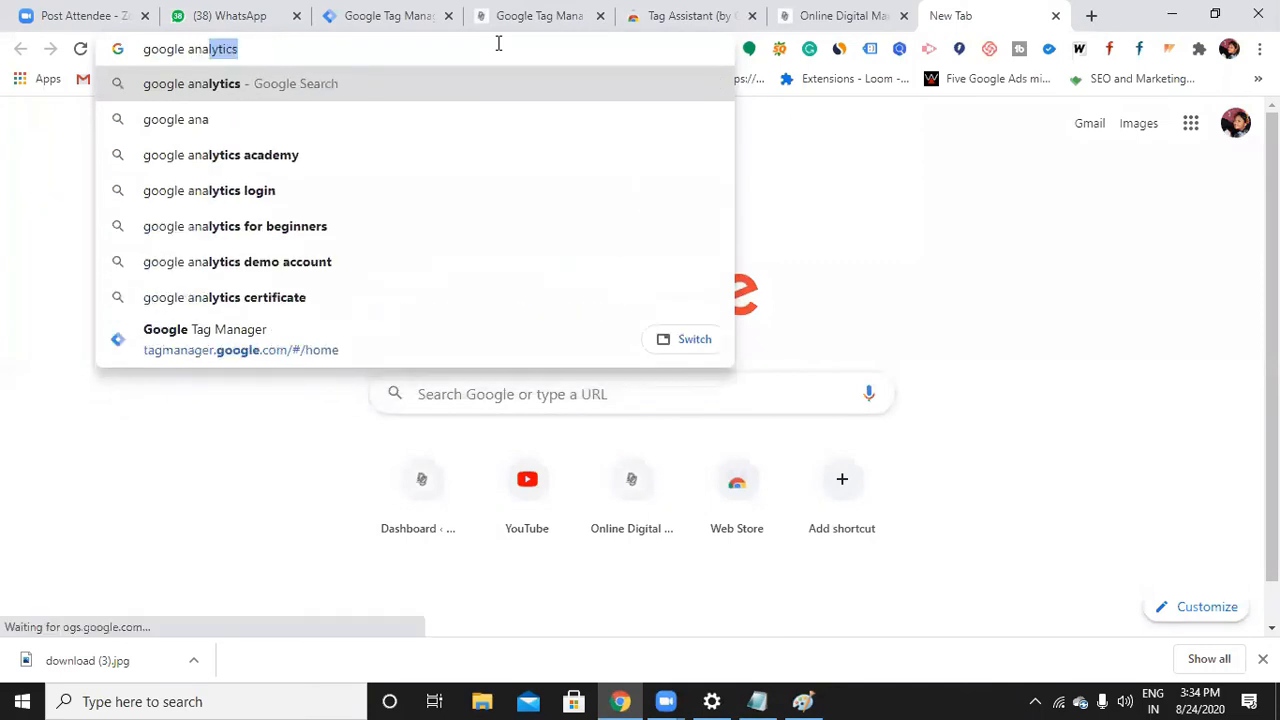
{"action": "key", "text": "Return"}
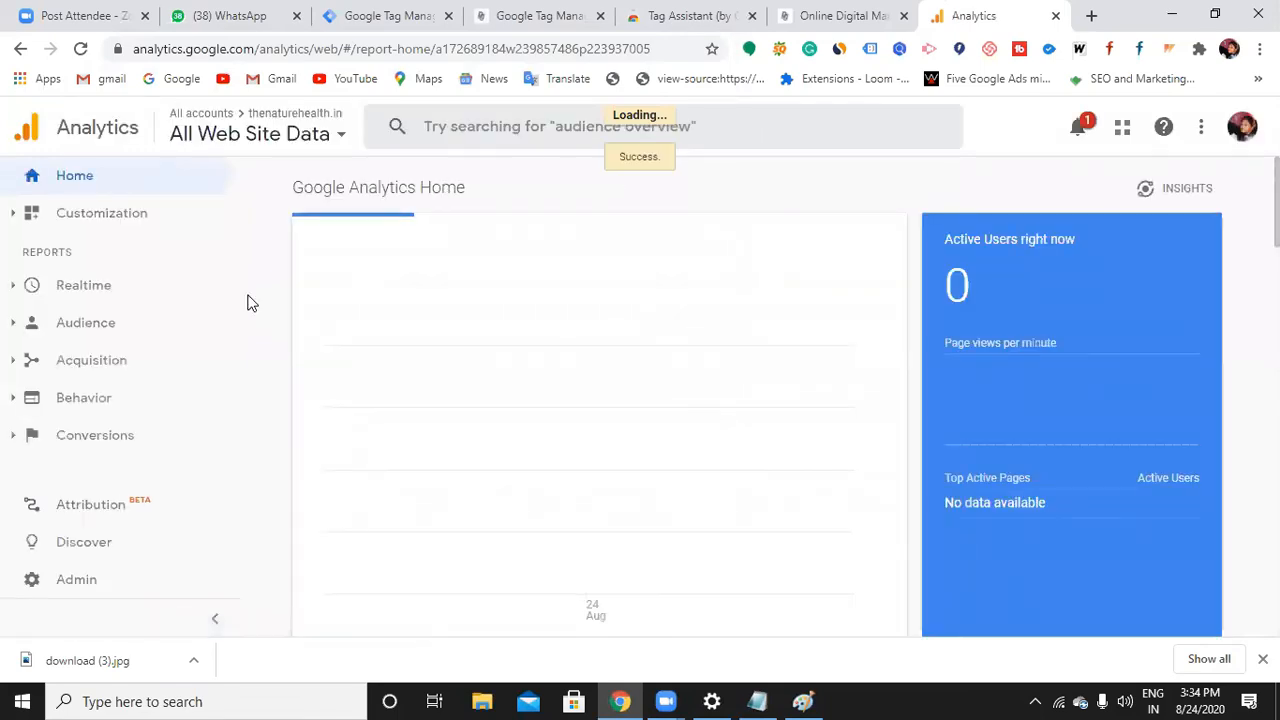
Switch Google Analytics to the Digicourse property's All Web Site Data view
{"action": "left_click", "coordinate": [335, 136]}
{"action": "left_click", "coordinate": [103, 391]}
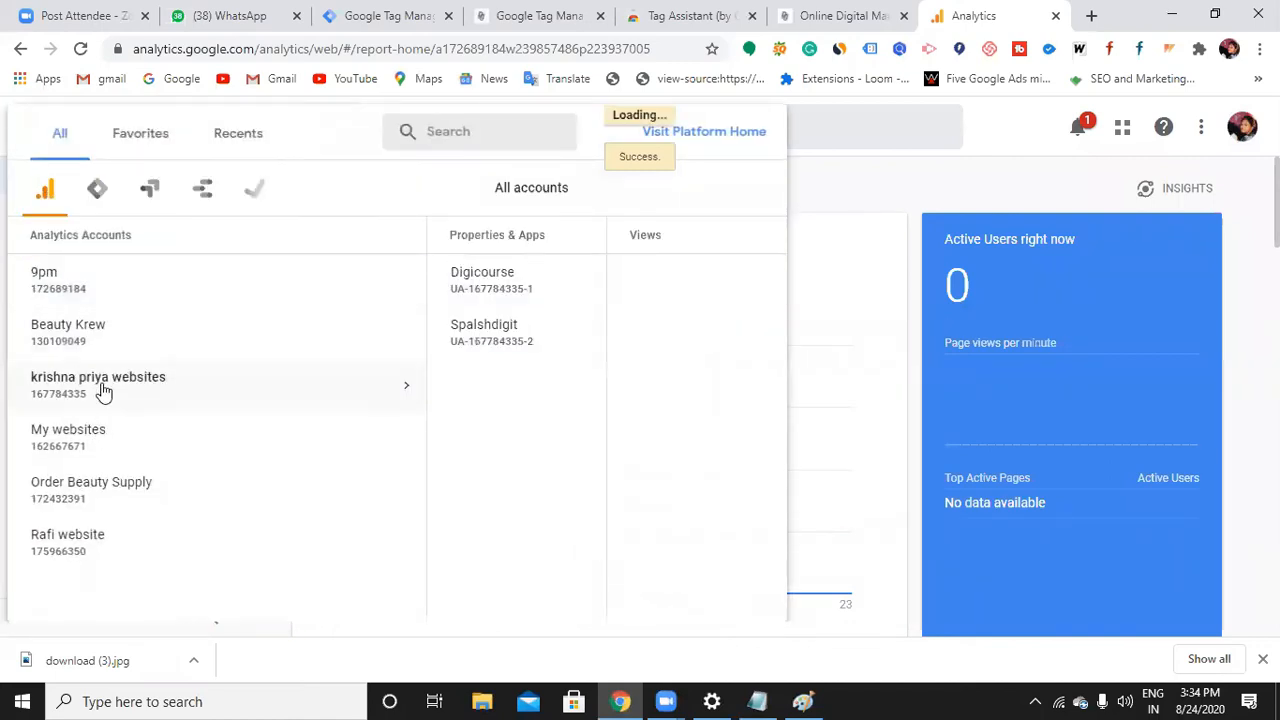
{"action": "left_click", "coordinate": [449, 285]}
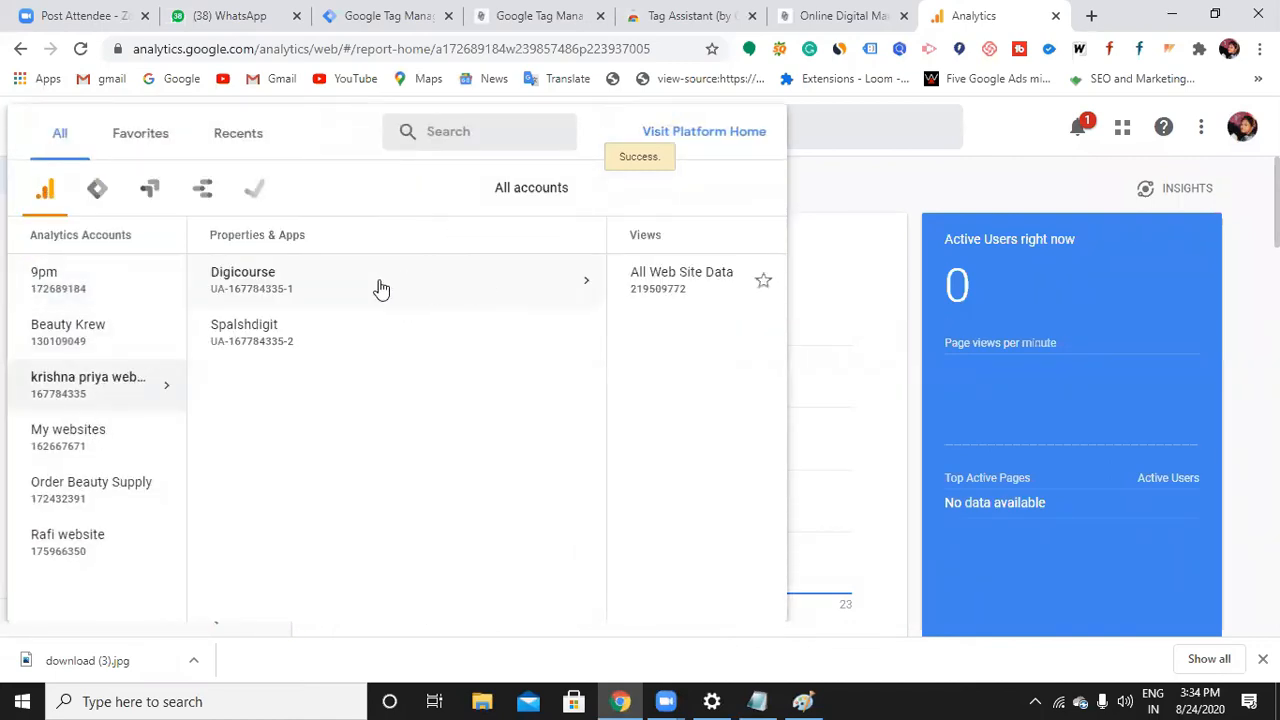
{"action": "left_click", "coordinate": [509, 291]}
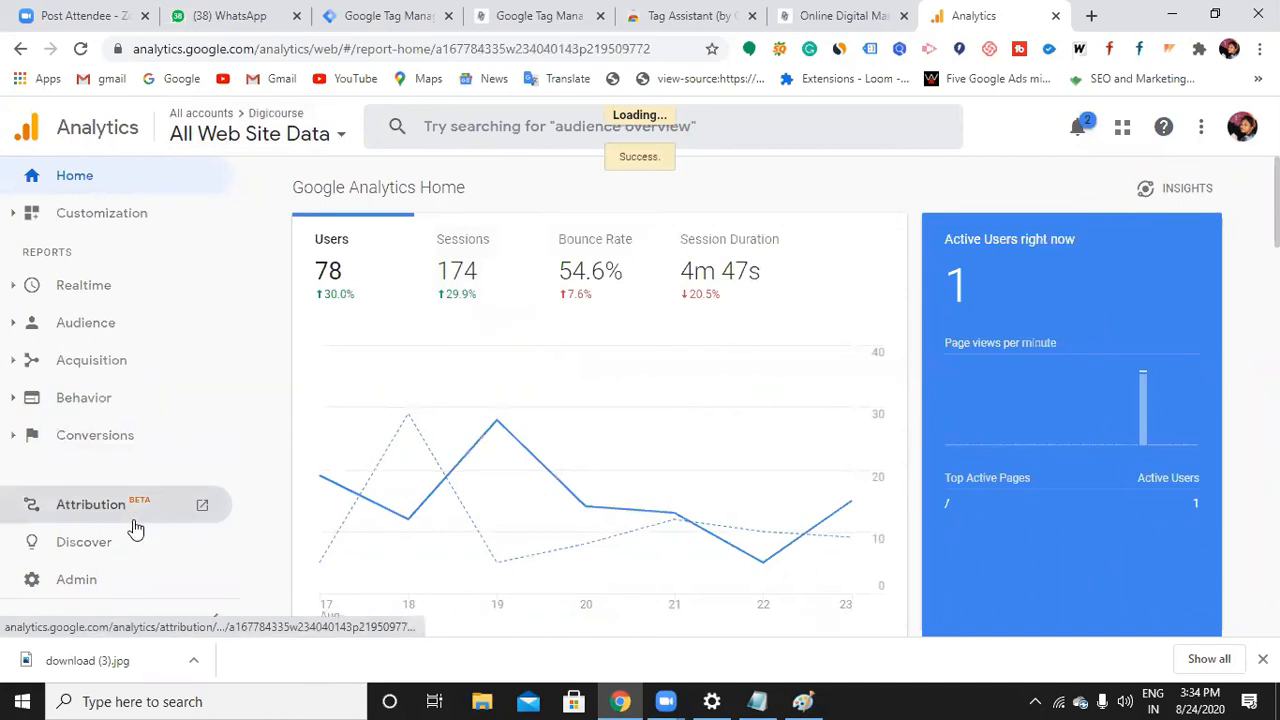
Copy the tracking ID from Digicourse Admin > Property Settings and return to Tag Manager
{"action": "left_click", "coordinate": [64, 582]}
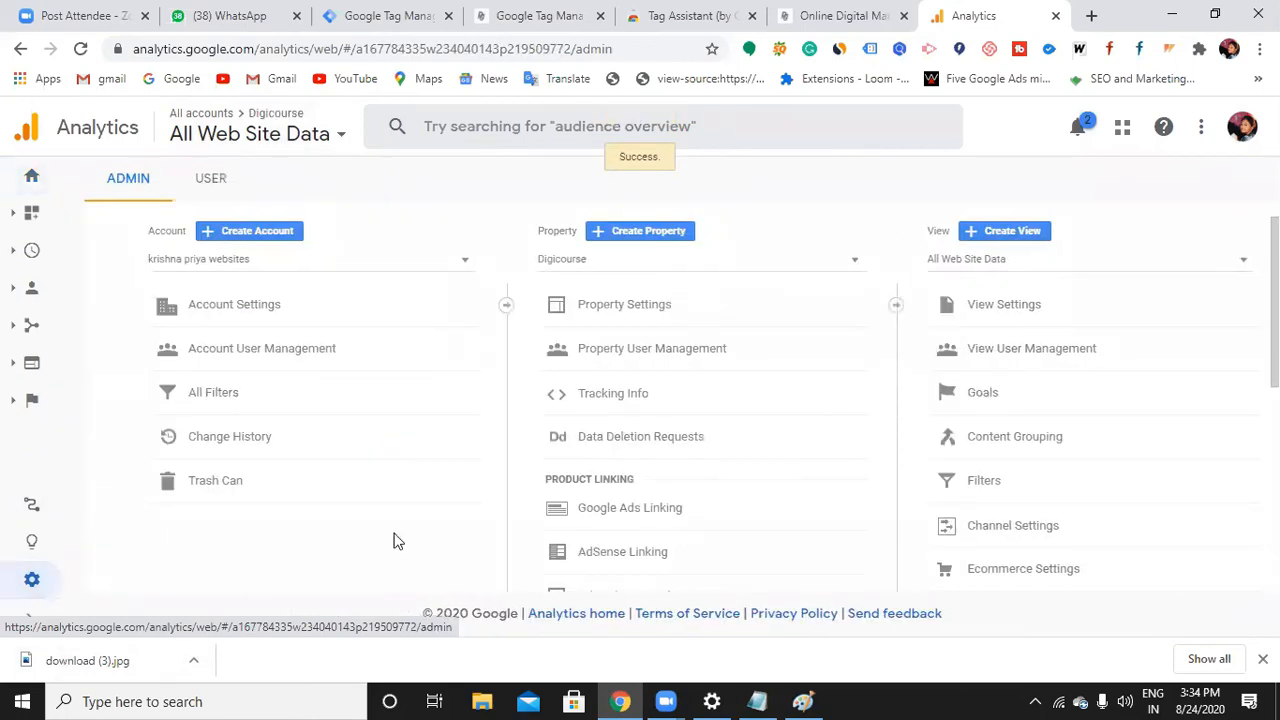
{"action": "left_click", "coordinate": [669, 314]}
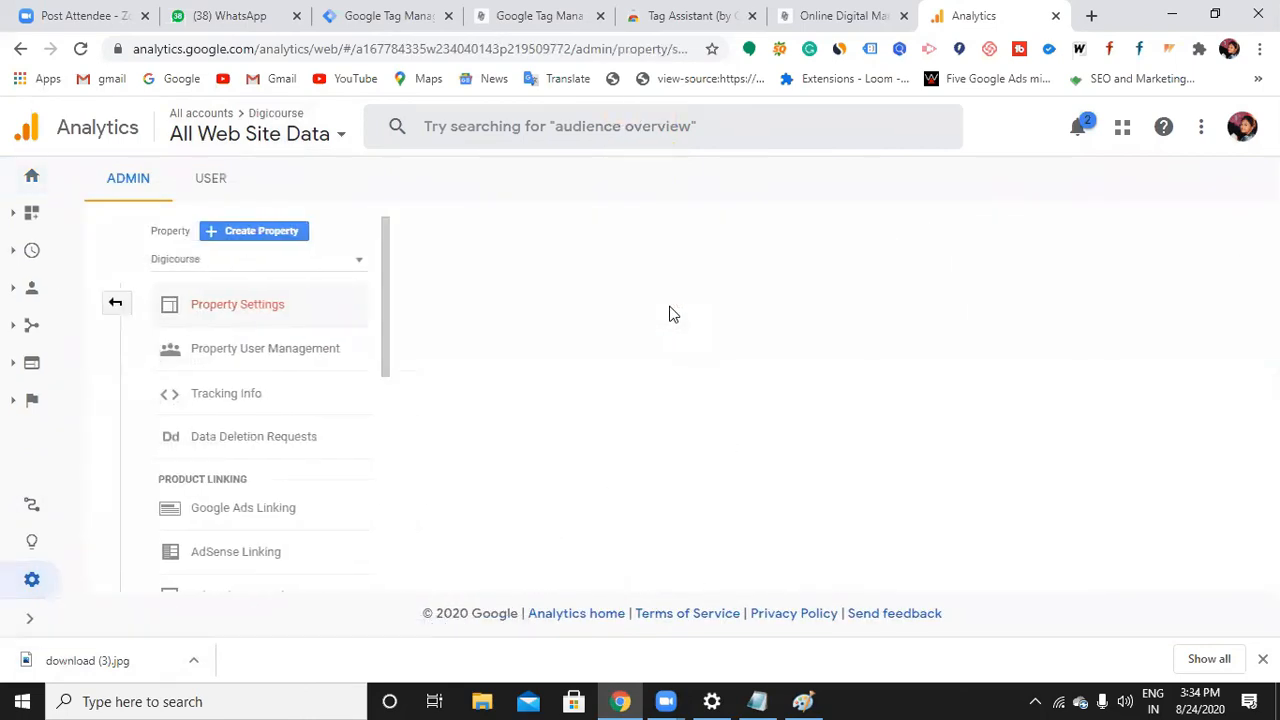
{"action": "left_click_drag", "start_coordinate": [386, 340], "coordinate": [479, 345]}
{"action": "key", "text": "ctrl+c"}
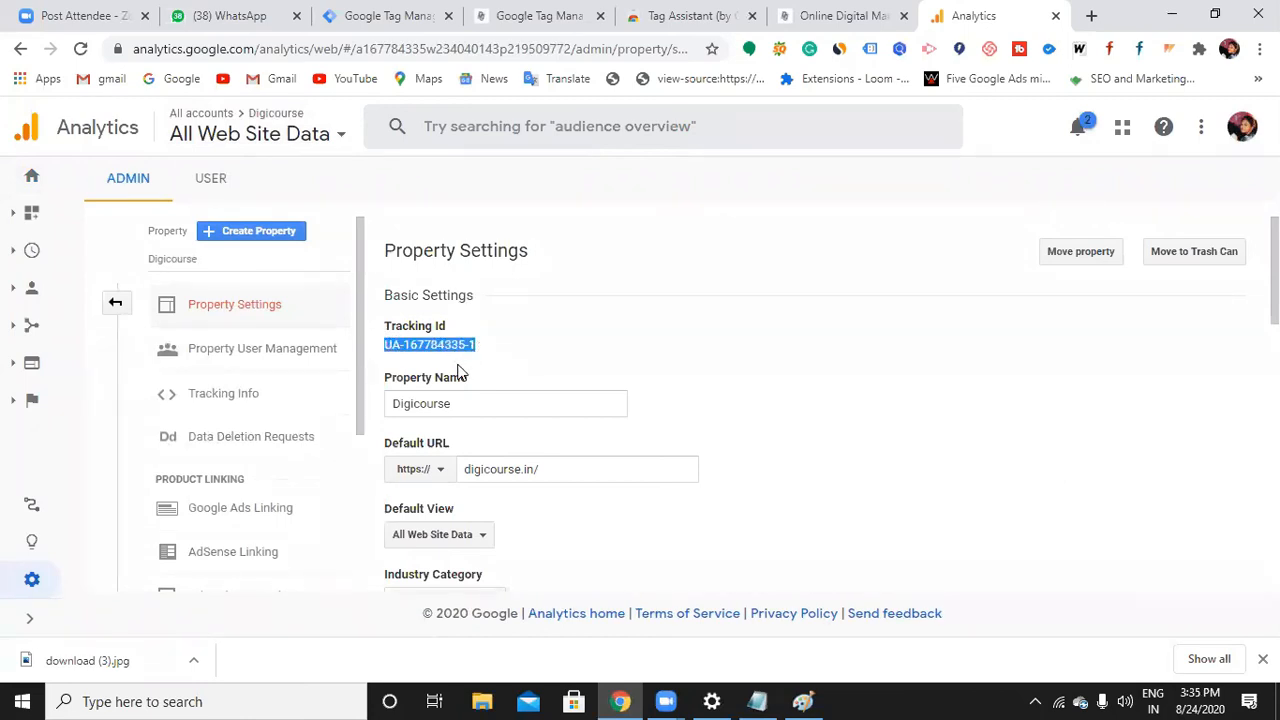
{"action": "left_click", "coordinate": [410, 24]}
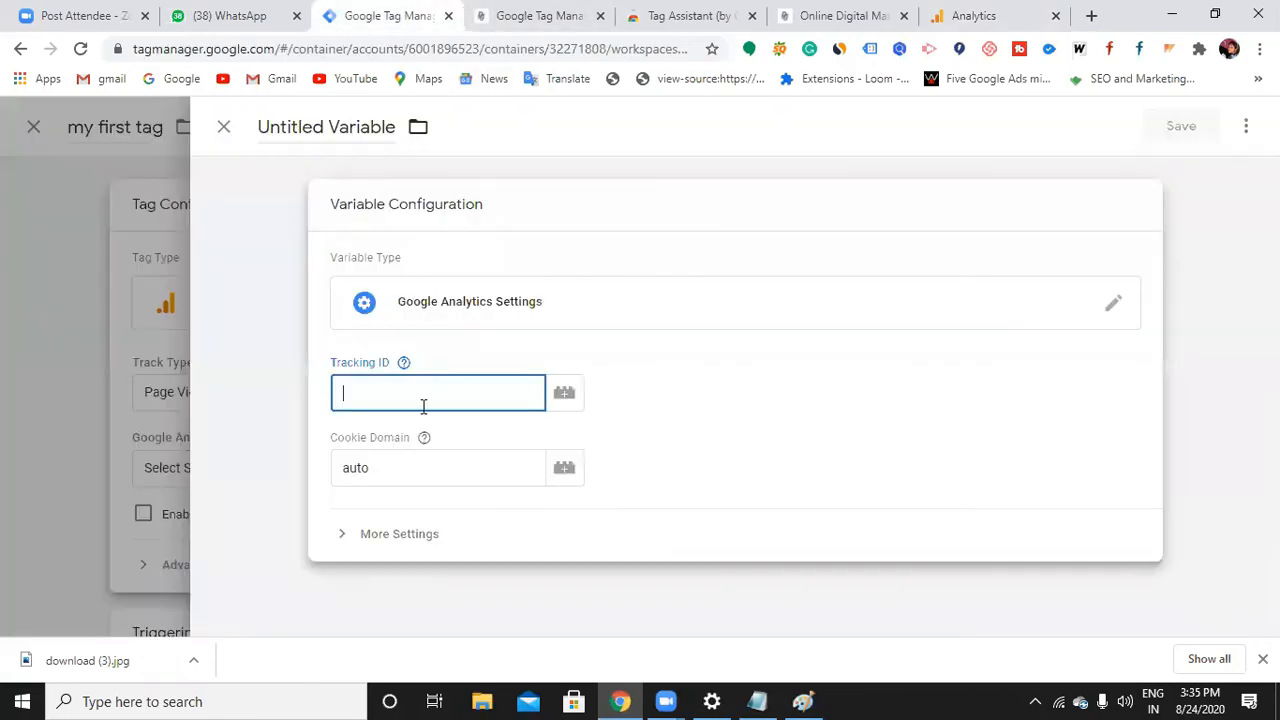
{"action": "key", "text": "ctrl+v"}
{"action": "left_click", "coordinate": [403, 478]}
{"action": "left_click", "coordinate": [380, 541]}
{"action": "scroll", "coordinate": [466, 556], "scroll_direction": "down", "scroll_amount": 2}
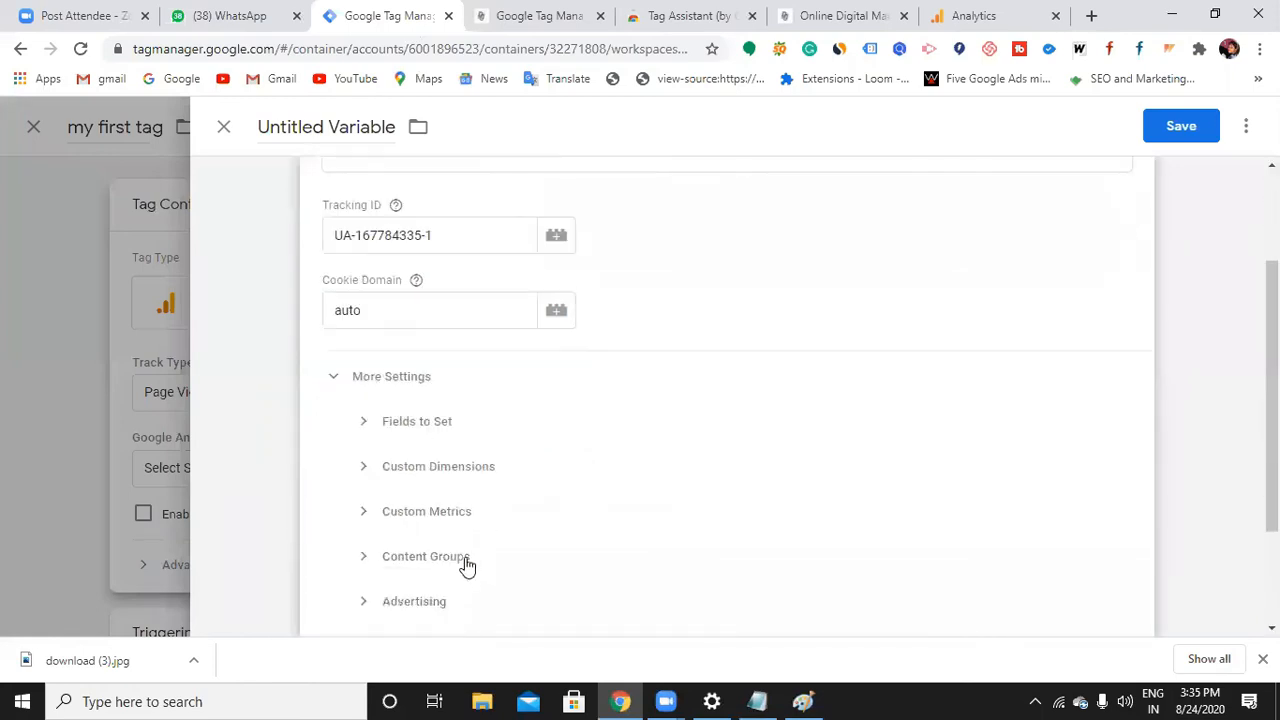
{"action": "scroll", "coordinate": [466, 566], "scroll_direction": "down", "scroll_amount": 2}
{"action": "scroll", "coordinate": [463, 555], "scroll_direction": "up", "scroll_amount": 3}
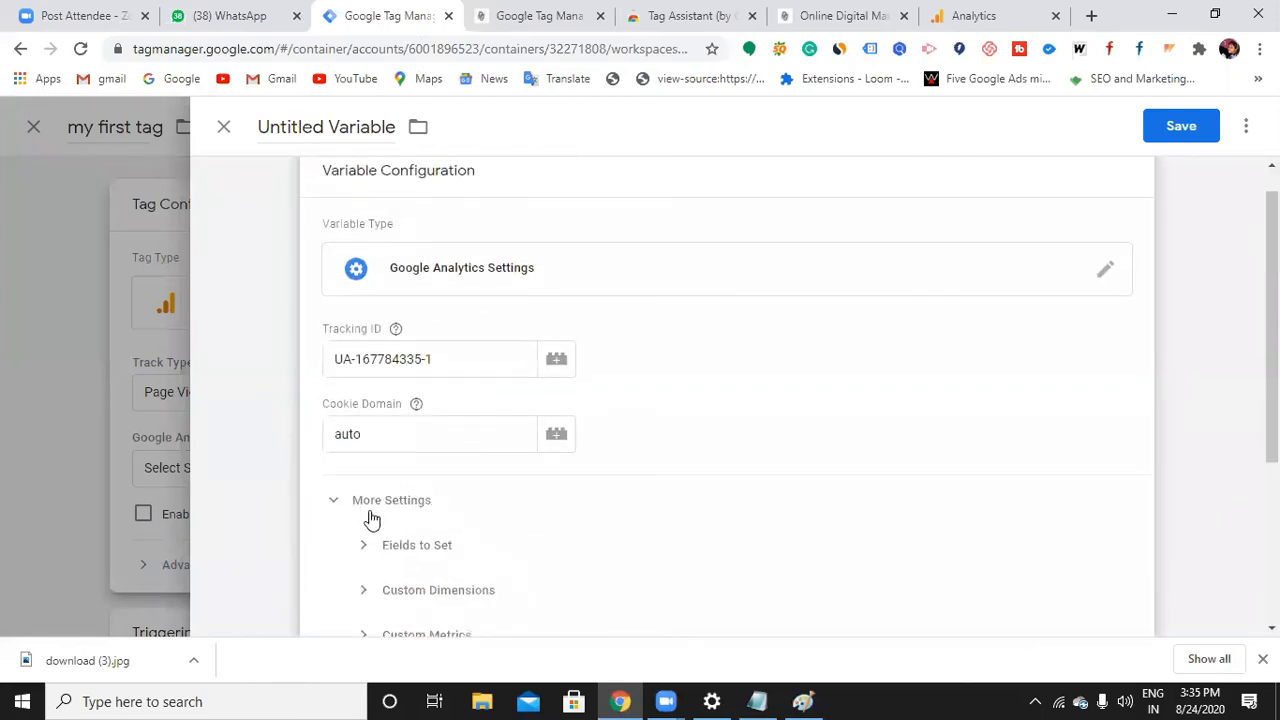
{"action": "left_click", "coordinate": [332, 508]}
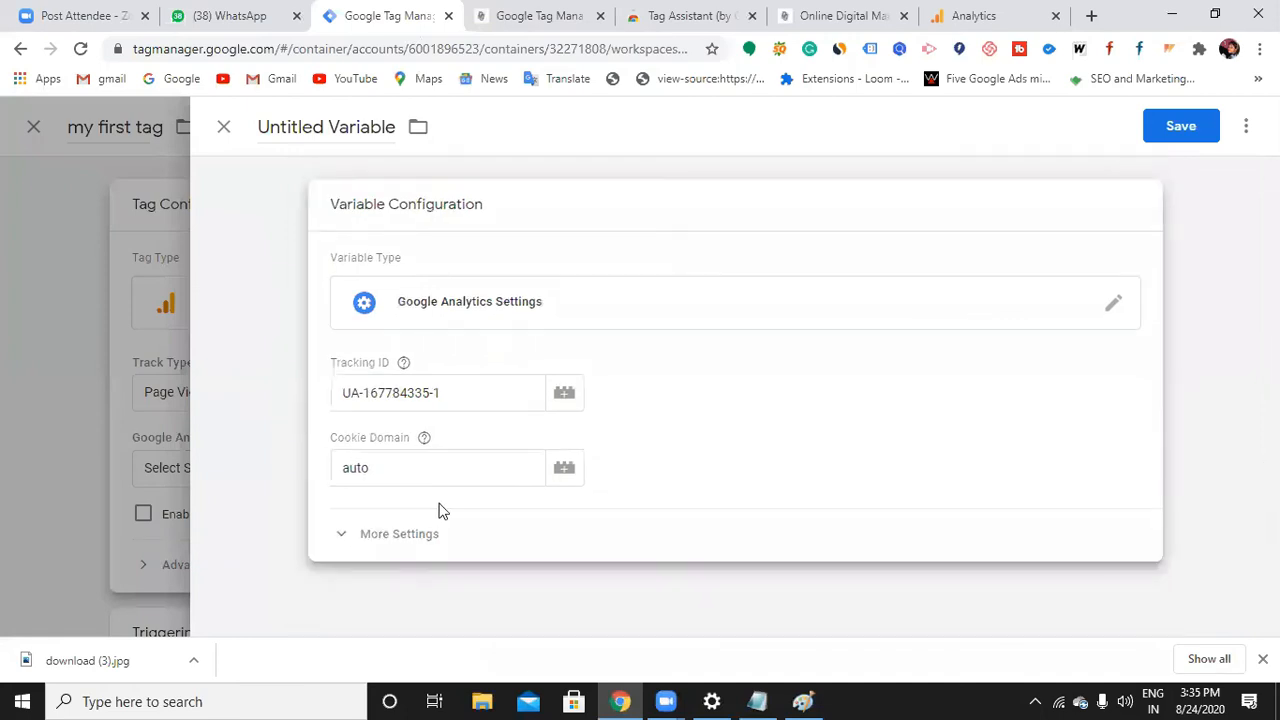
{"action": "left_click", "coordinate": [1180, 130]}
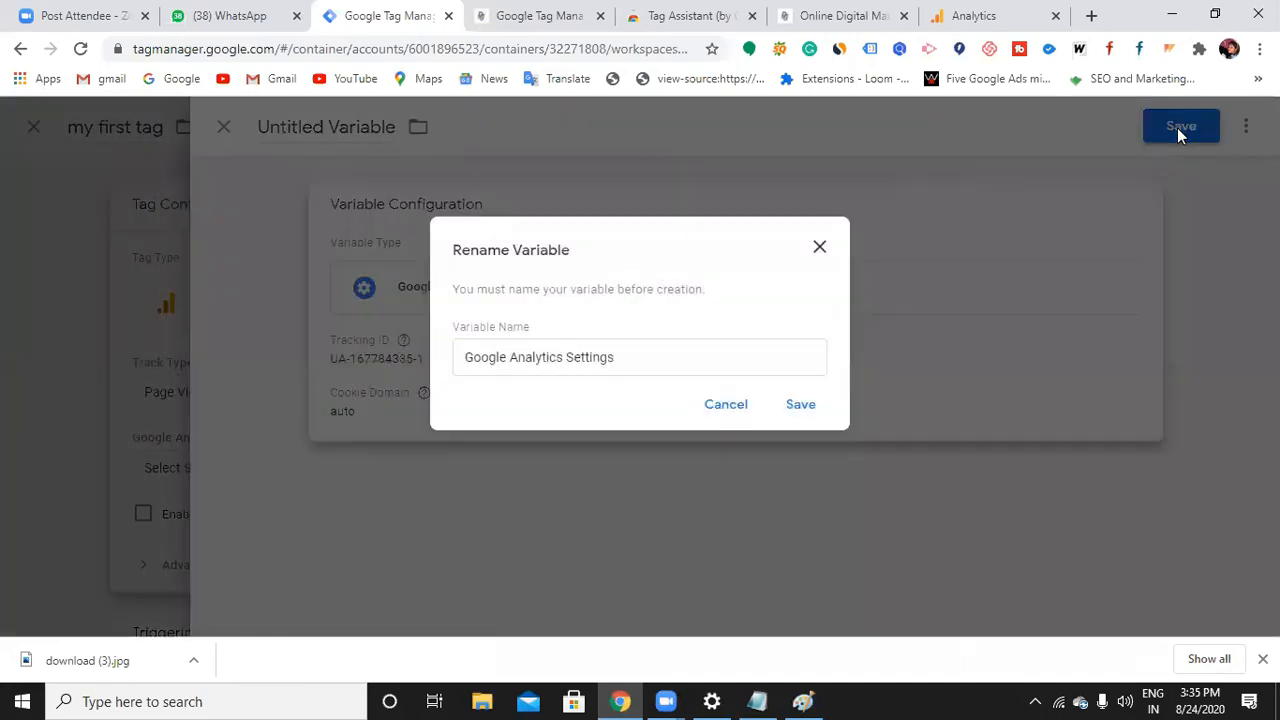
Name the variable 'my website page' and save it
{"action": "left_click", "coordinate": [627, 357]}
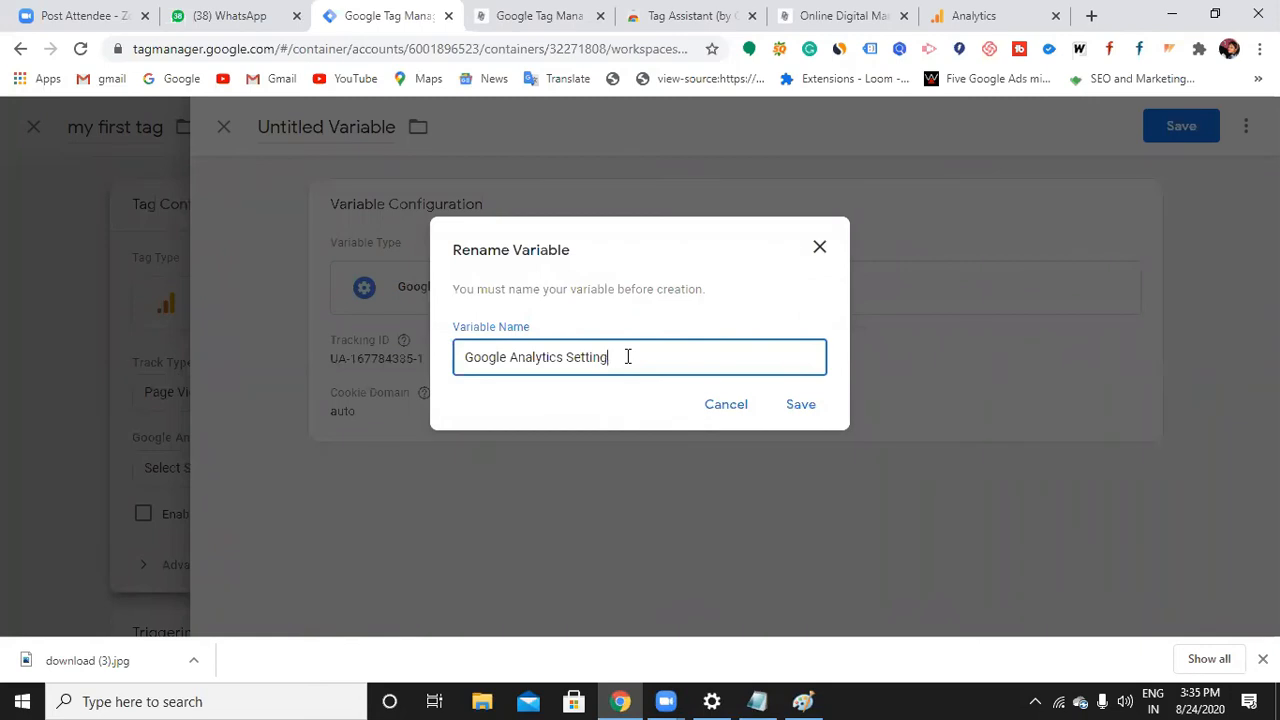
{"action": "key", "text": "BackSpace"}
{"action": "key", "text": "BackSpace"}
{"action": "key", "text": "BackSpace"}
{"action": "key", "text": "BackSpace"}
{"action": "key", "text": "BackSpace"}
{"action": "key", "text": "BackSpace"}
{"action": "key", "text": "BackSpace"}
{"action": "key", "text": "BackSpace"}
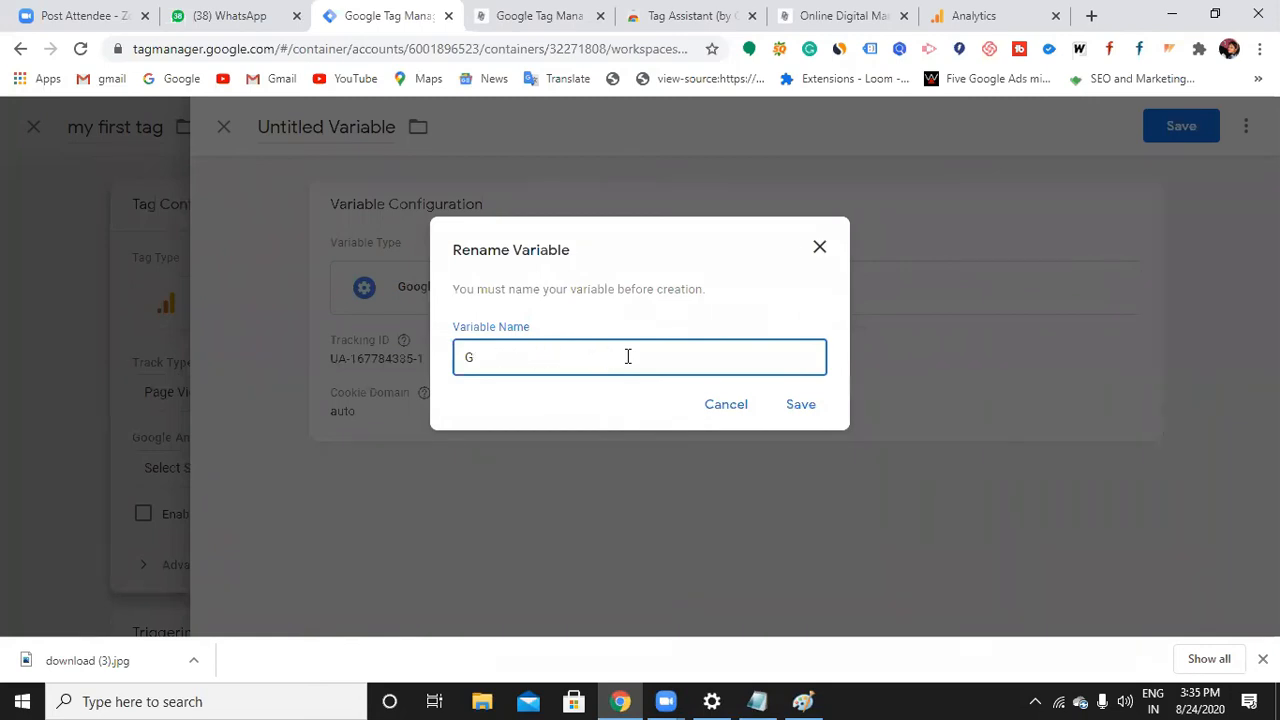
{"action": "key", "text": "BackSpace"}
{"action": "type", "text": "my web"}
{"action": "left_click", "coordinate": [804, 405]}
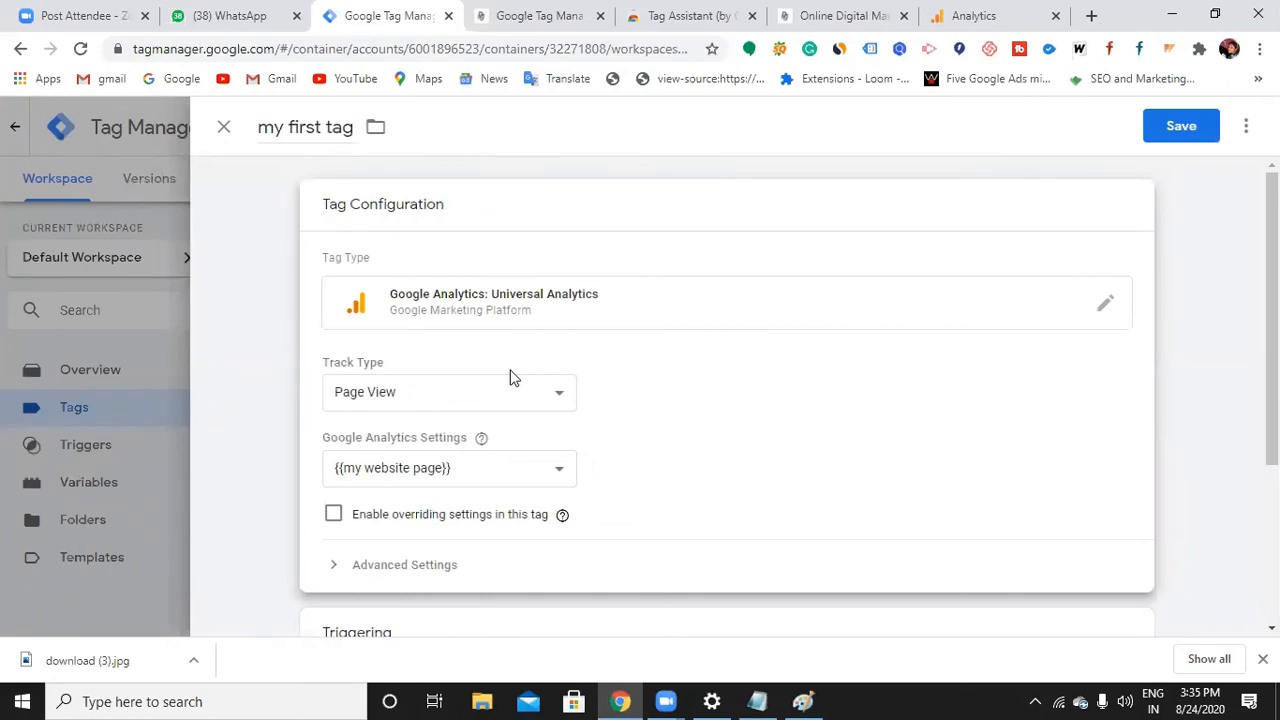
Expand my first tag's Advanced Settings and start choosing its trigger
{"action": "scroll", "coordinate": [505, 410], "scroll_direction": "down", "scroll_amount": 3}
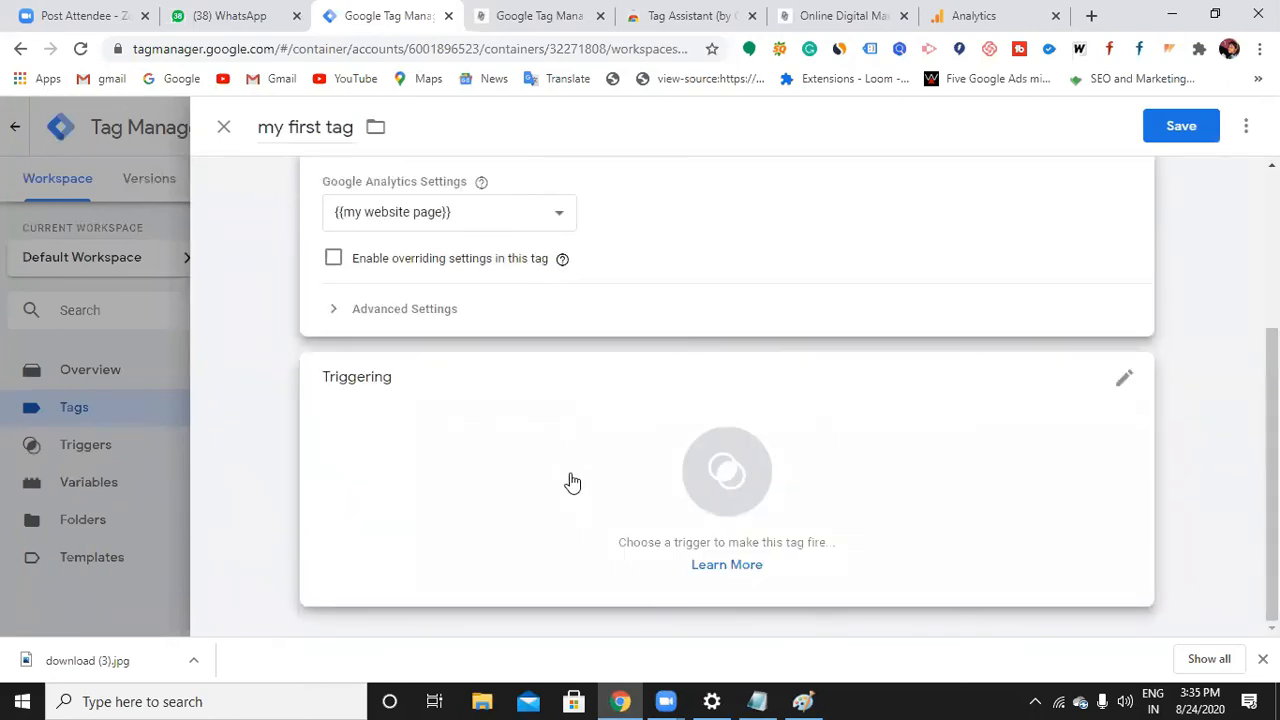
{"action": "left_click", "coordinate": [440, 312]}
{"action": "scroll", "coordinate": [440, 320], "scroll_direction": "down", "scroll_amount": 1}
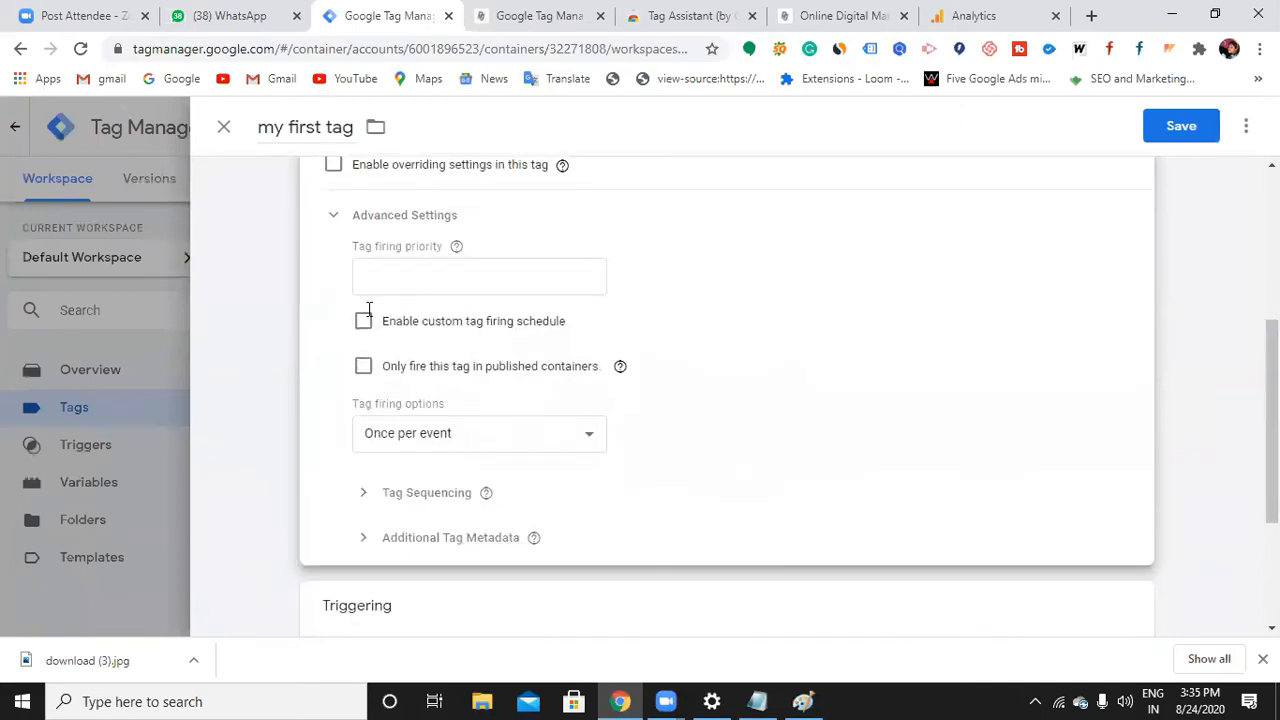
{"action": "scroll", "coordinate": [530, 640], "scroll_direction": "down", "scroll_amount": 2}
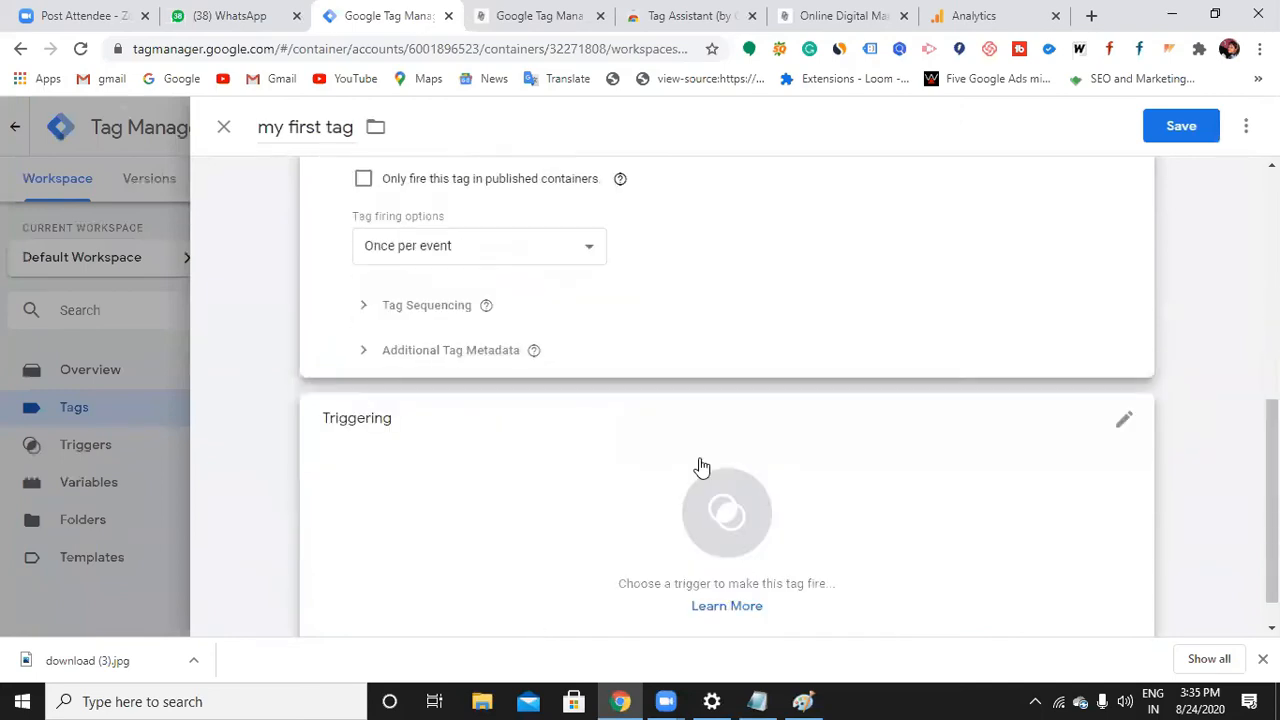
{"action": "left_click", "coordinate": [1126, 424]}
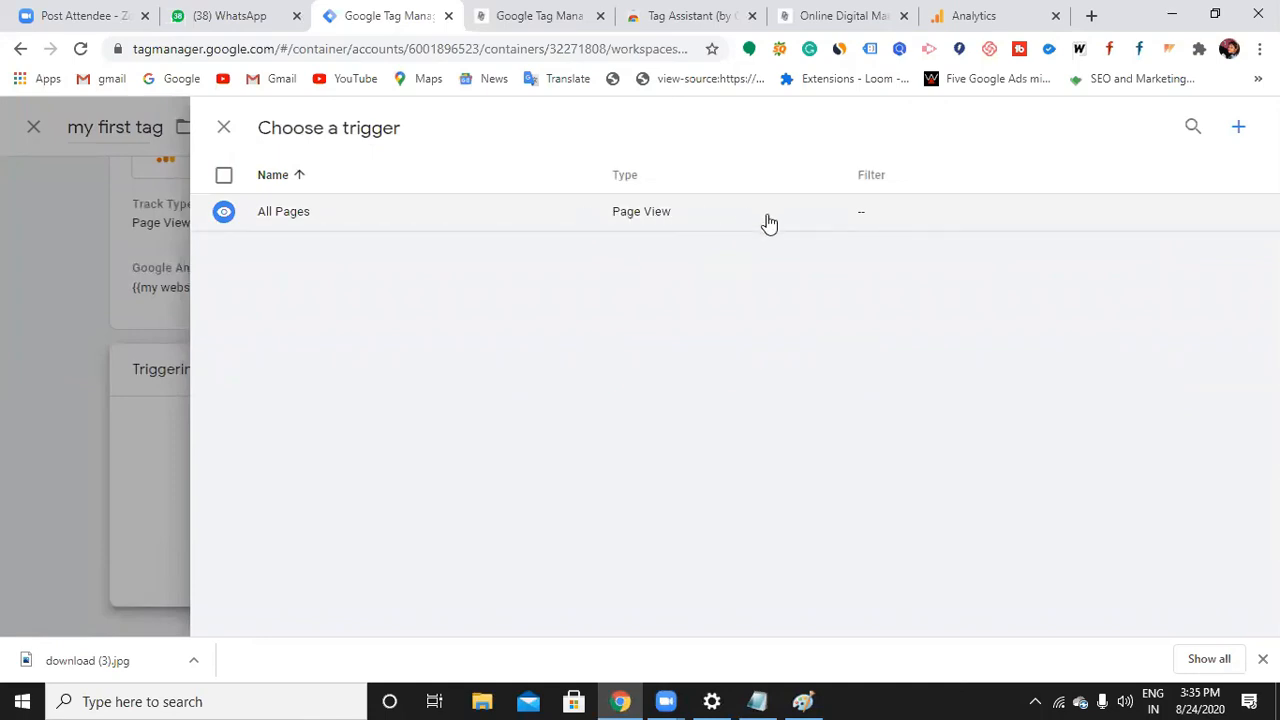
Create a new trigger with type Custom Event
{"action": "left_click", "coordinate": [1236, 129]}
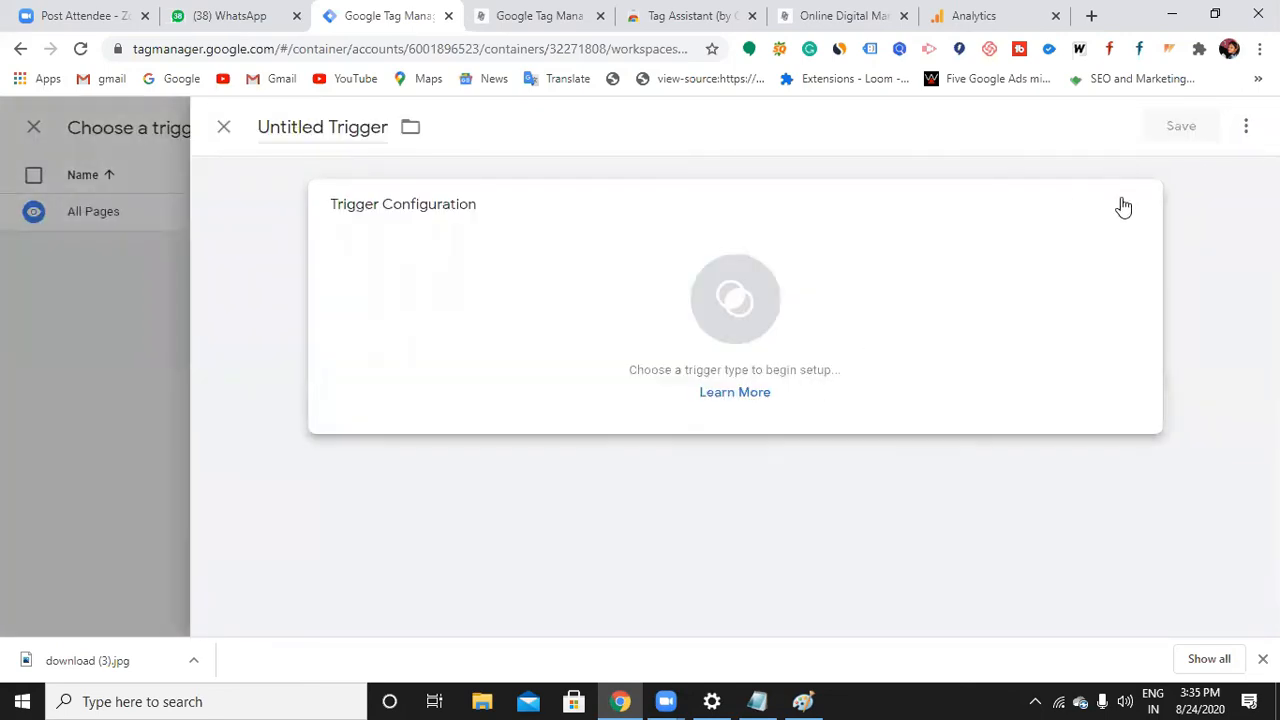
{"action": "left_click", "coordinate": [1130, 208]}
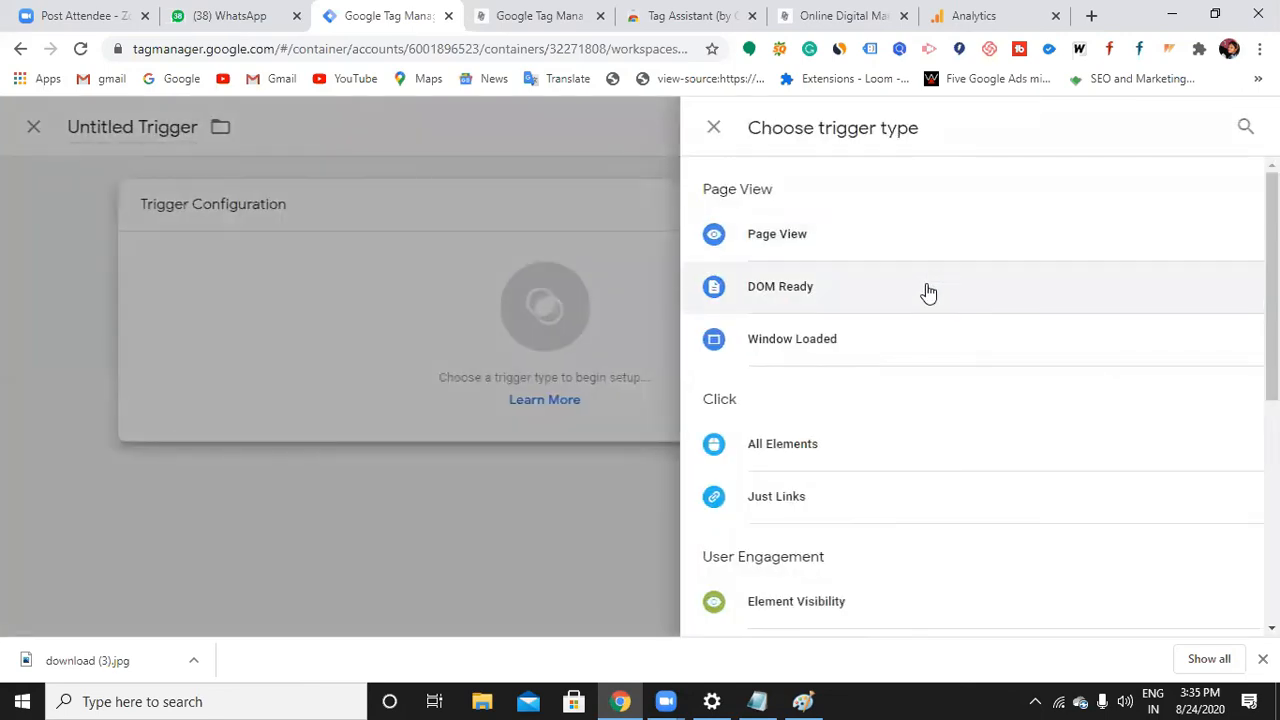
{"action": "scroll", "coordinate": [860, 471], "scroll_direction": "down", "scroll_amount": 1}
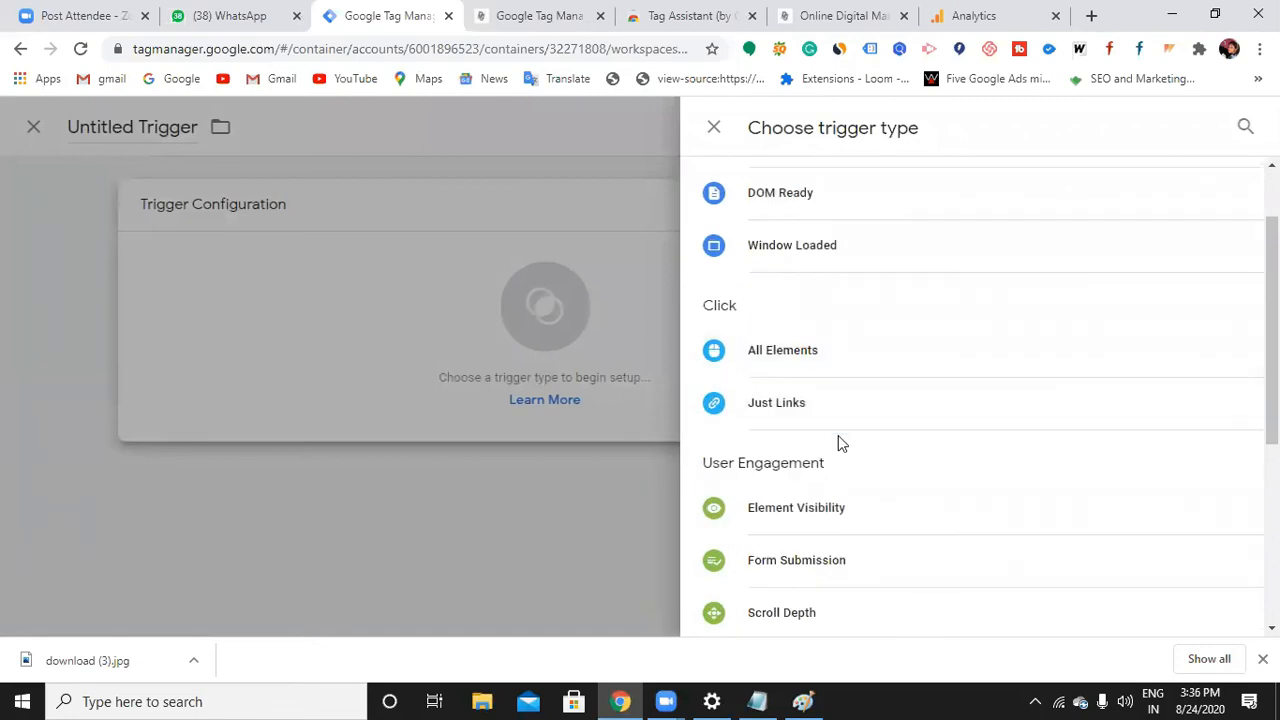
{"action": "scroll", "coordinate": [838, 440], "scroll_direction": "down", "scroll_amount": 1}
{"action": "scroll", "coordinate": [838, 445], "scroll_direction": "down", "scroll_amount": 1}
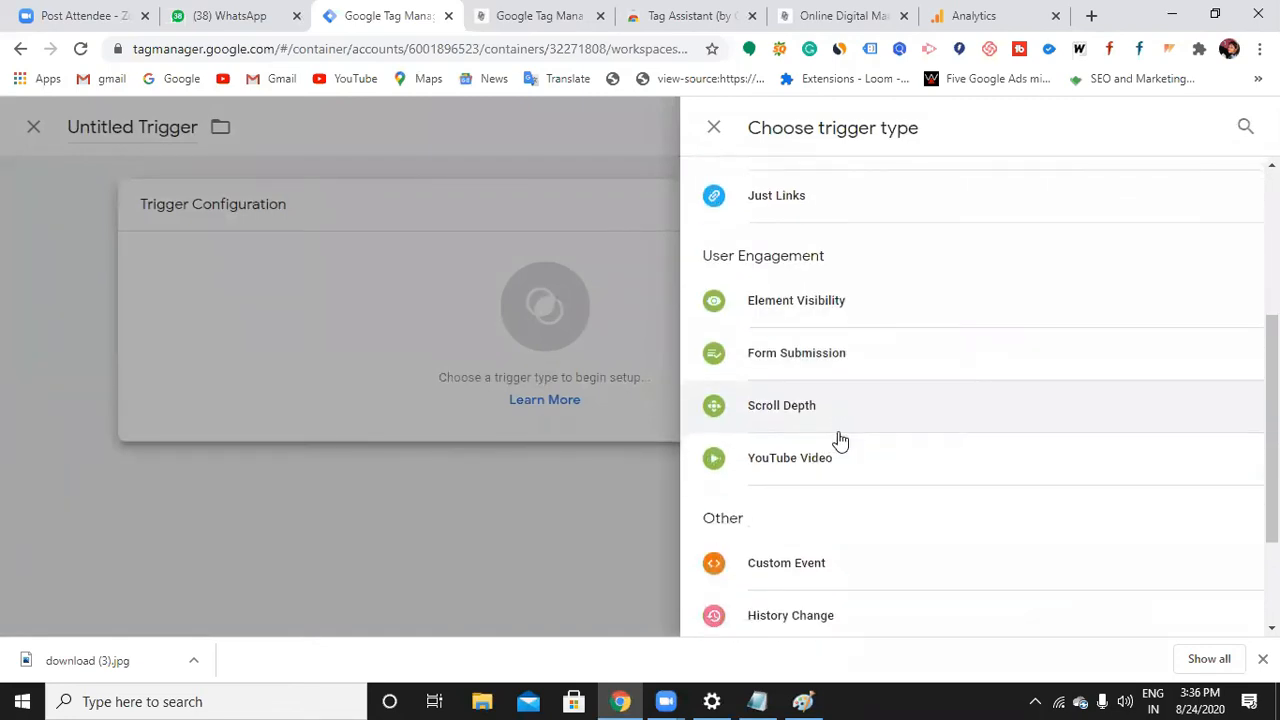
{"action": "scroll", "coordinate": [840, 441], "scroll_direction": "down", "scroll_amount": 1}
{"action": "scroll", "coordinate": [829, 474], "scroll_direction": "down", "scroll_amount": 1}
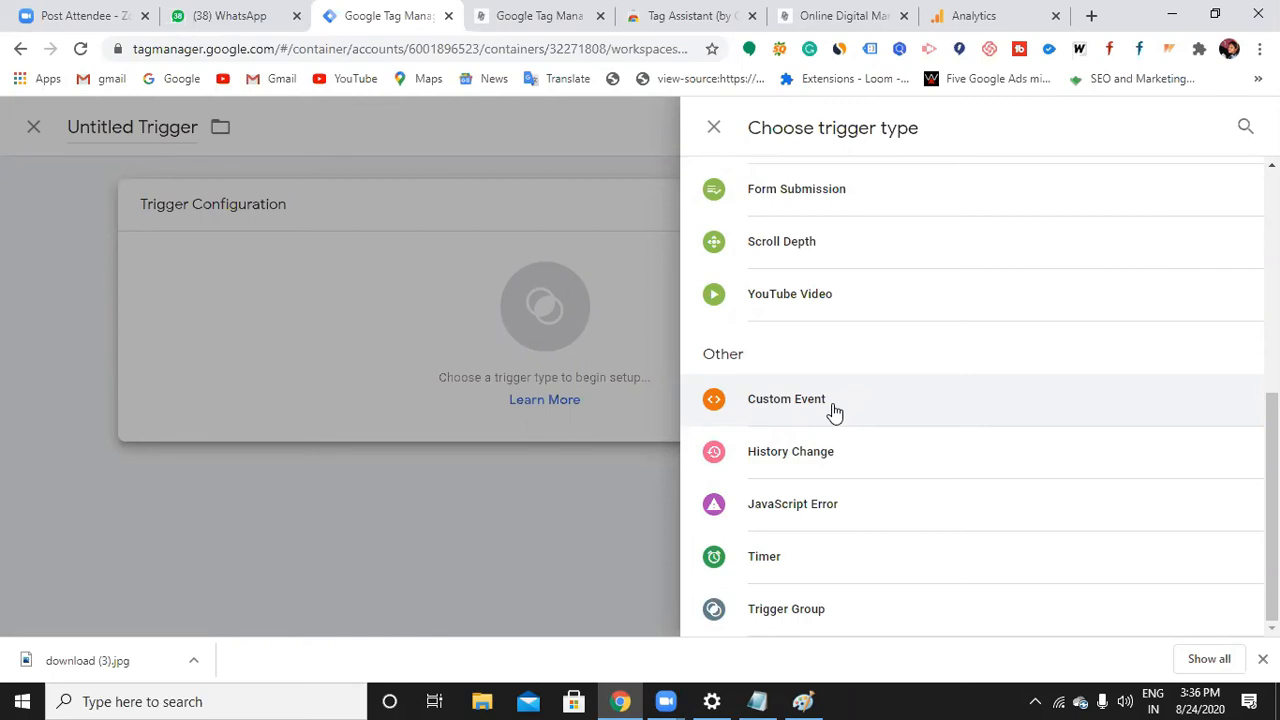
{"action": "left_click", "coordinate": [834, 410]}
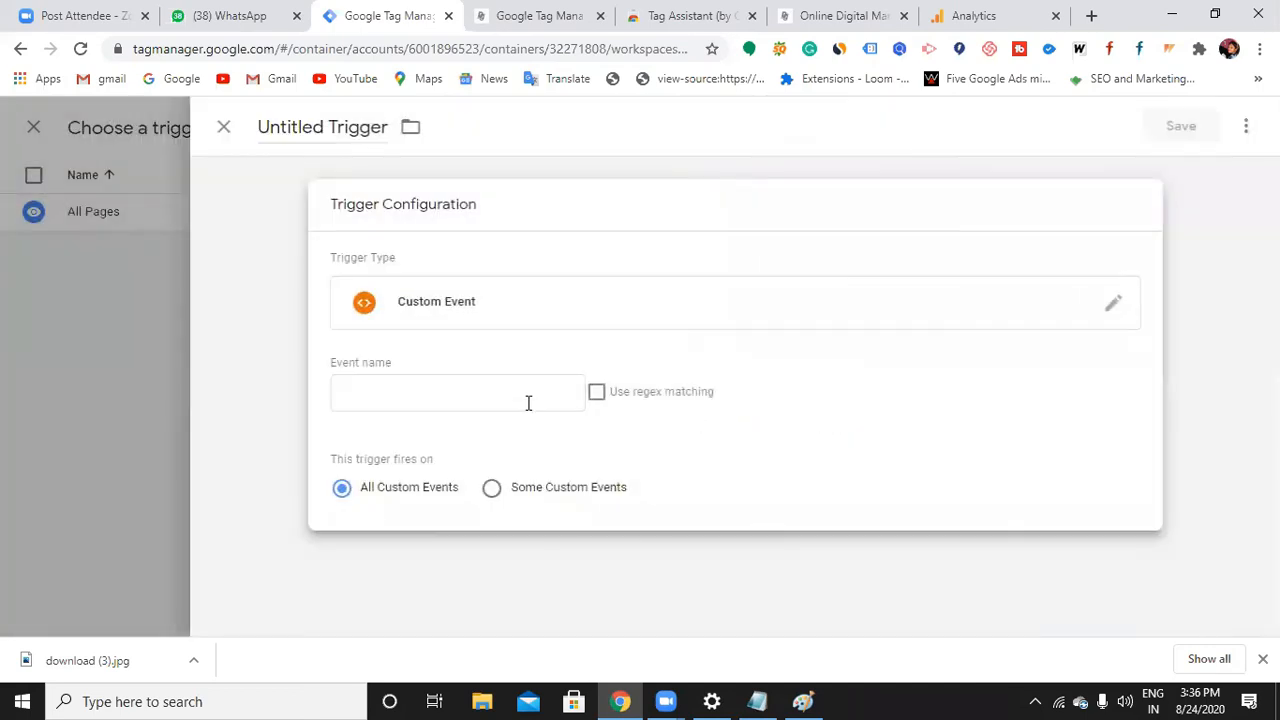
Set the event name to 'Lead', fire on Some Custom Events, and open a blank tab
{"action": "left_click", "coordinate": [528, 403]}
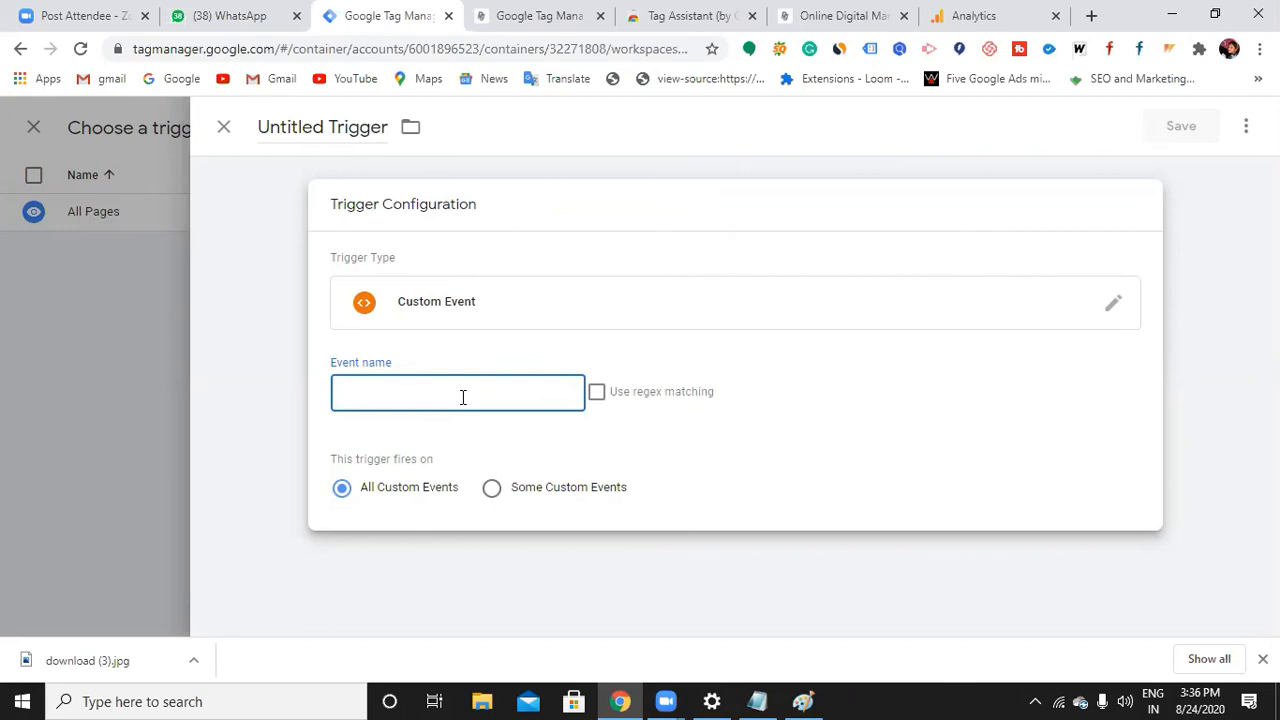
{"action": "type", "text": "Lead"}
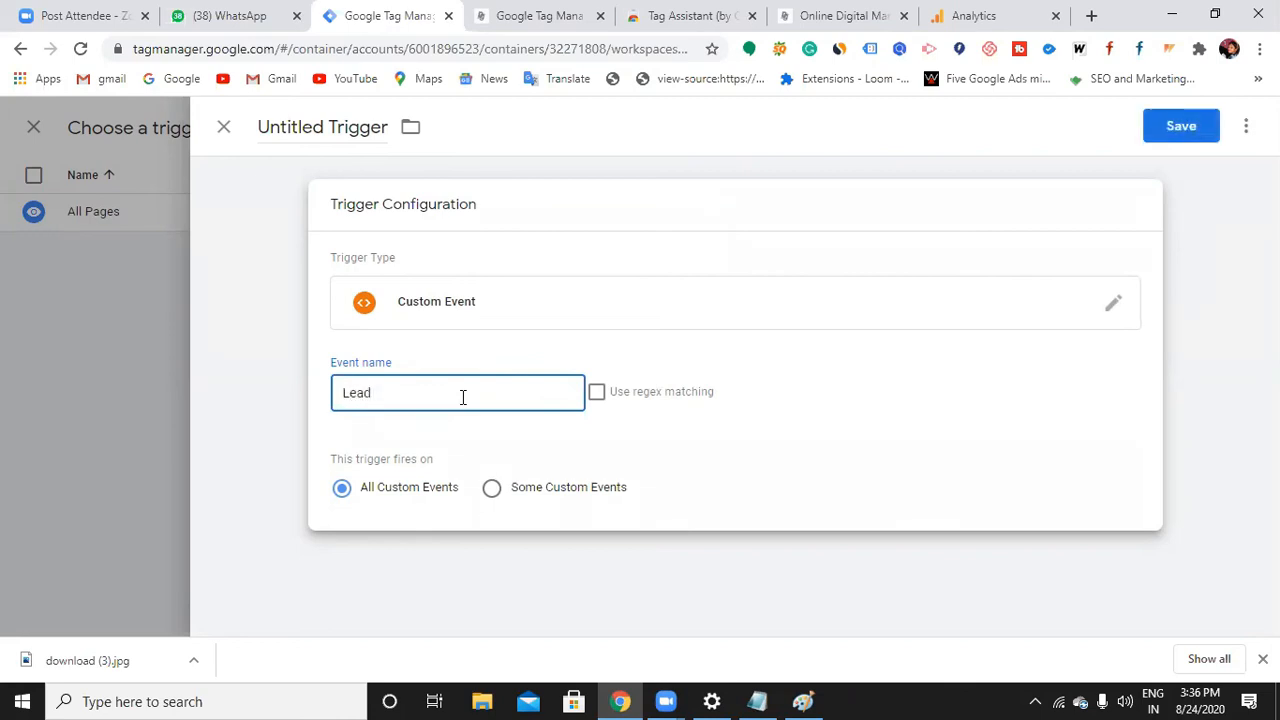
{"action": "left_click", "coordinate": [491, 487]}
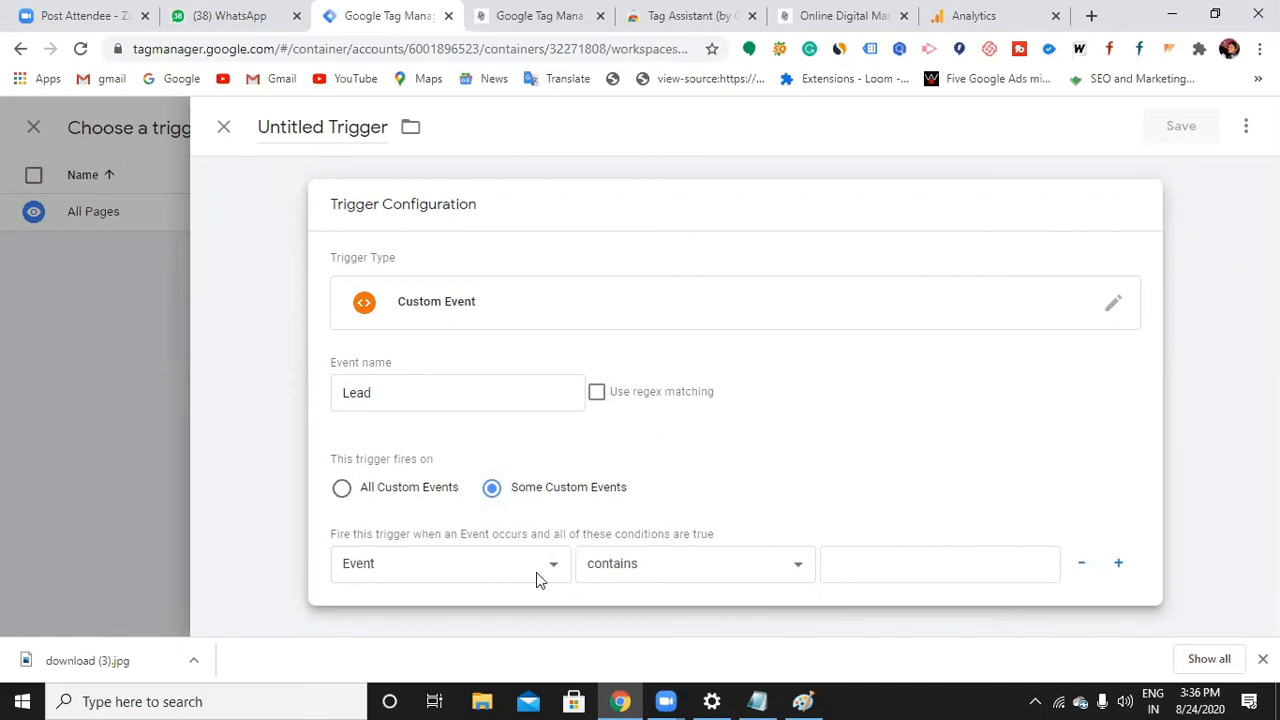
{"action": "left_click", "coordinate": [867, 575]}
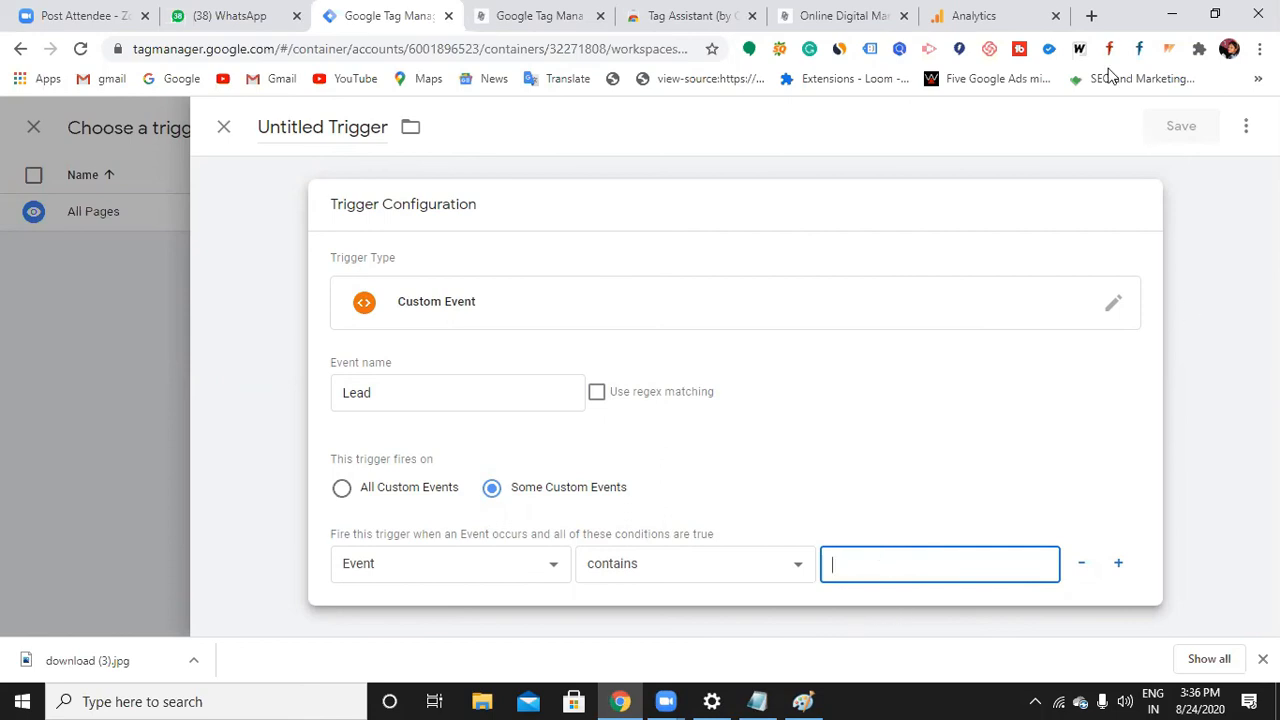
{"action": "left_click", "coordinate": [1091, 15]}
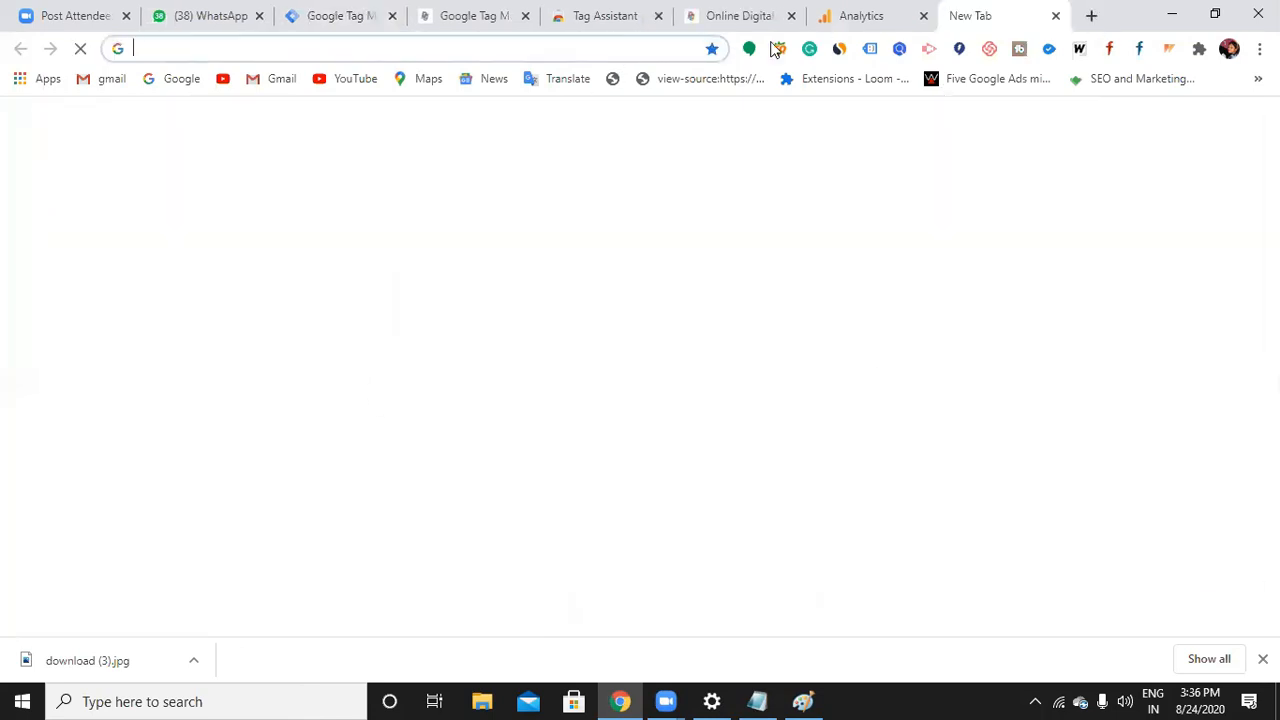
Copy the Digicourse contact-us page address and go back to the Tag Manager trigger
{"action": "left_click", "coordinate": [725, 20]}
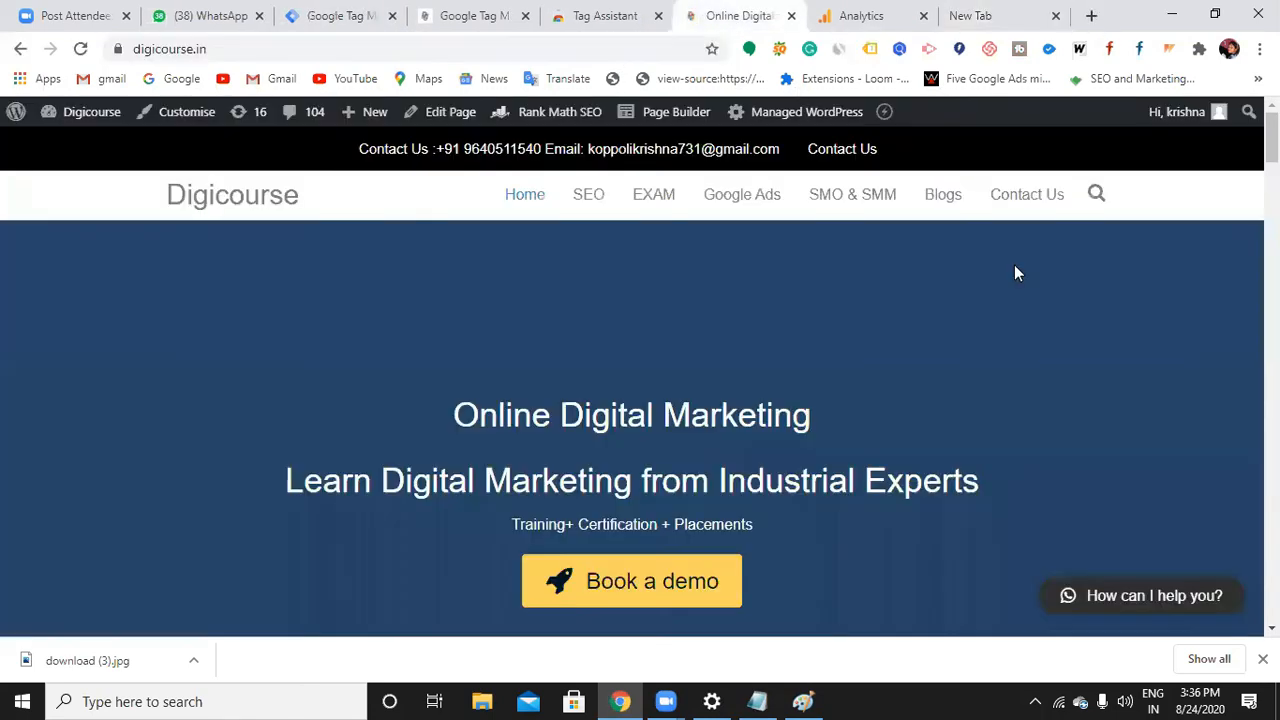
{"action": "left_click", "coordinate": [1028, 199]}
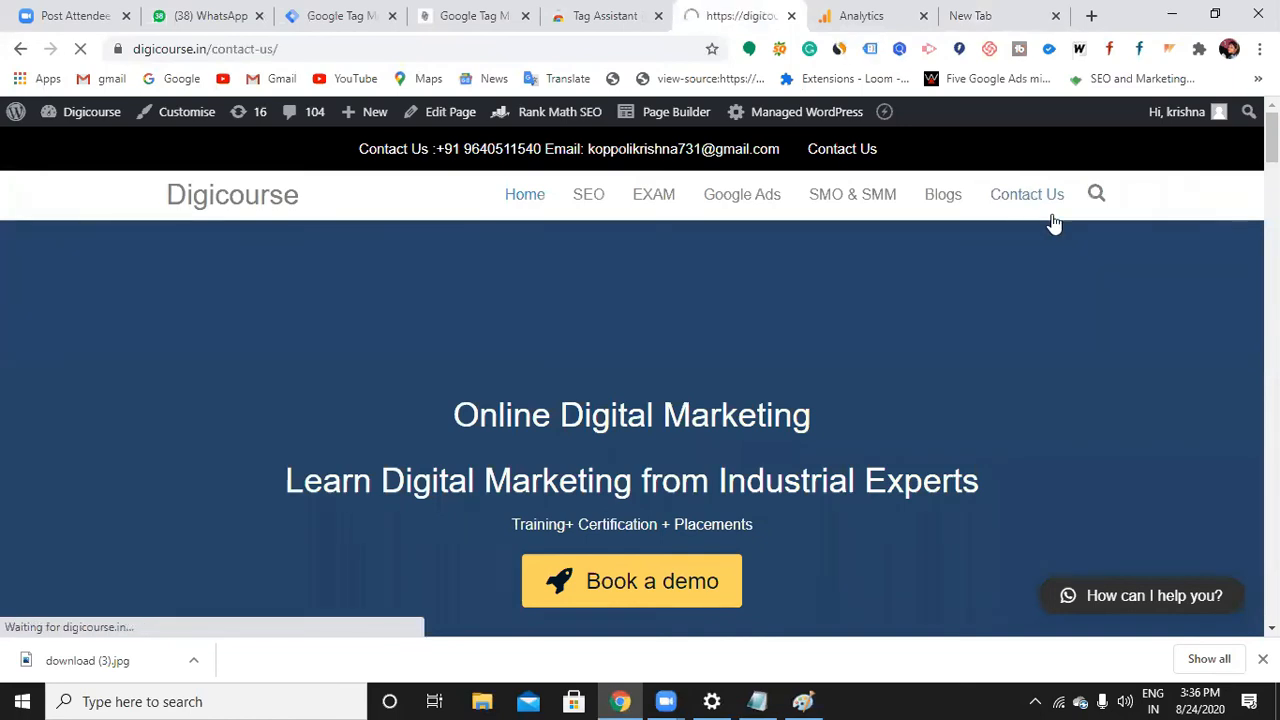
{"action": "left_click_drag", "start_coordinate": [279, 48], "coordinate": [133, 48]}
{"action": "key", "text": "ctrl+c"}
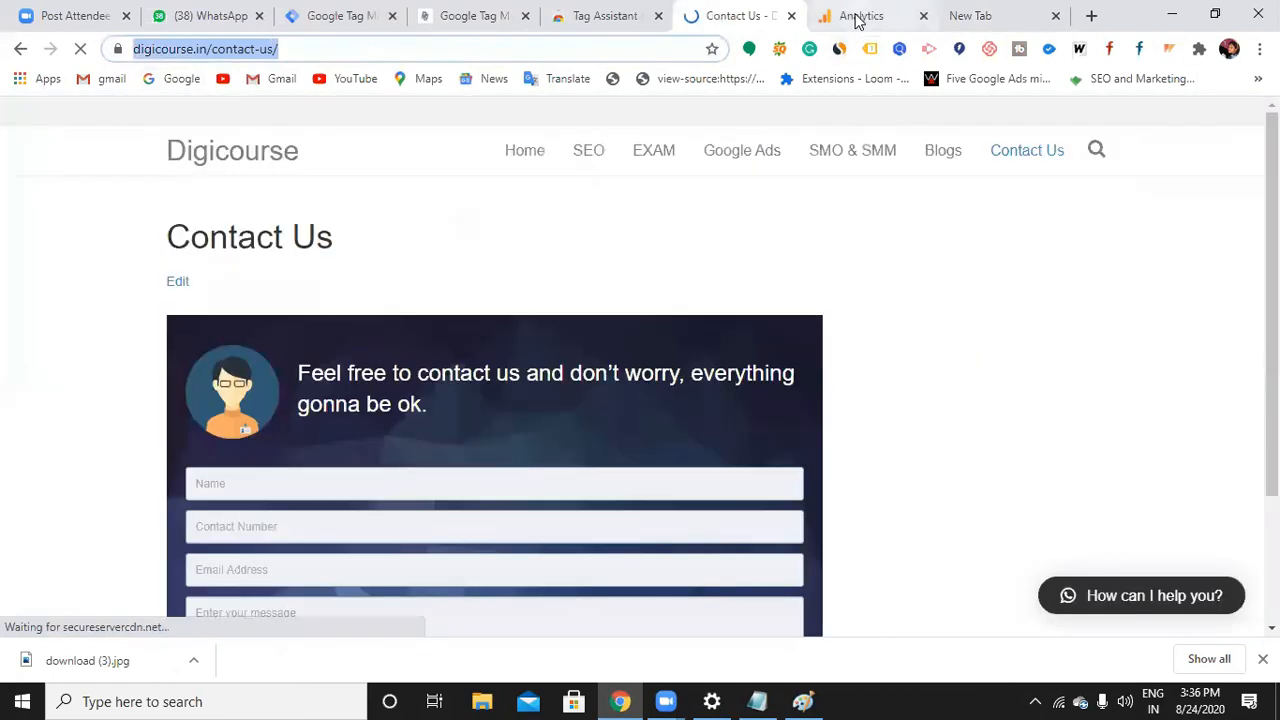
{"action": "left_click", "coordinate": [857, 17]}
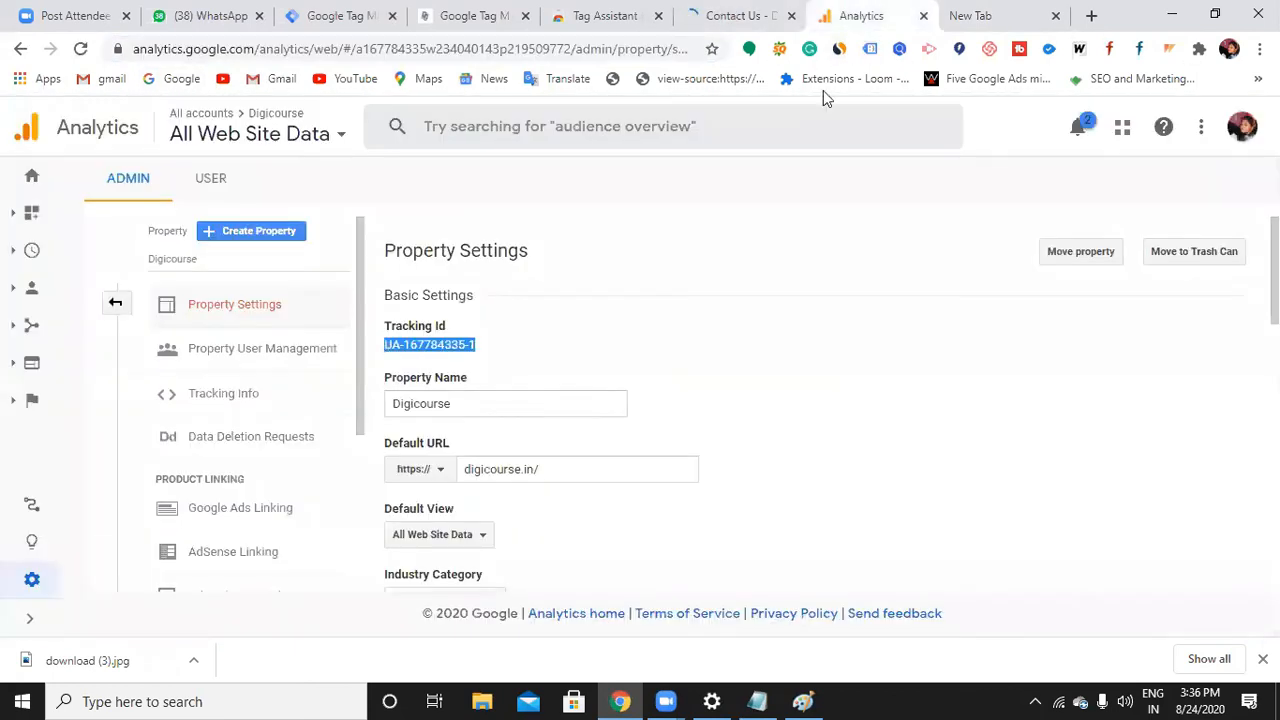
{"action": "left_click", "coordinate": [365, 15]}
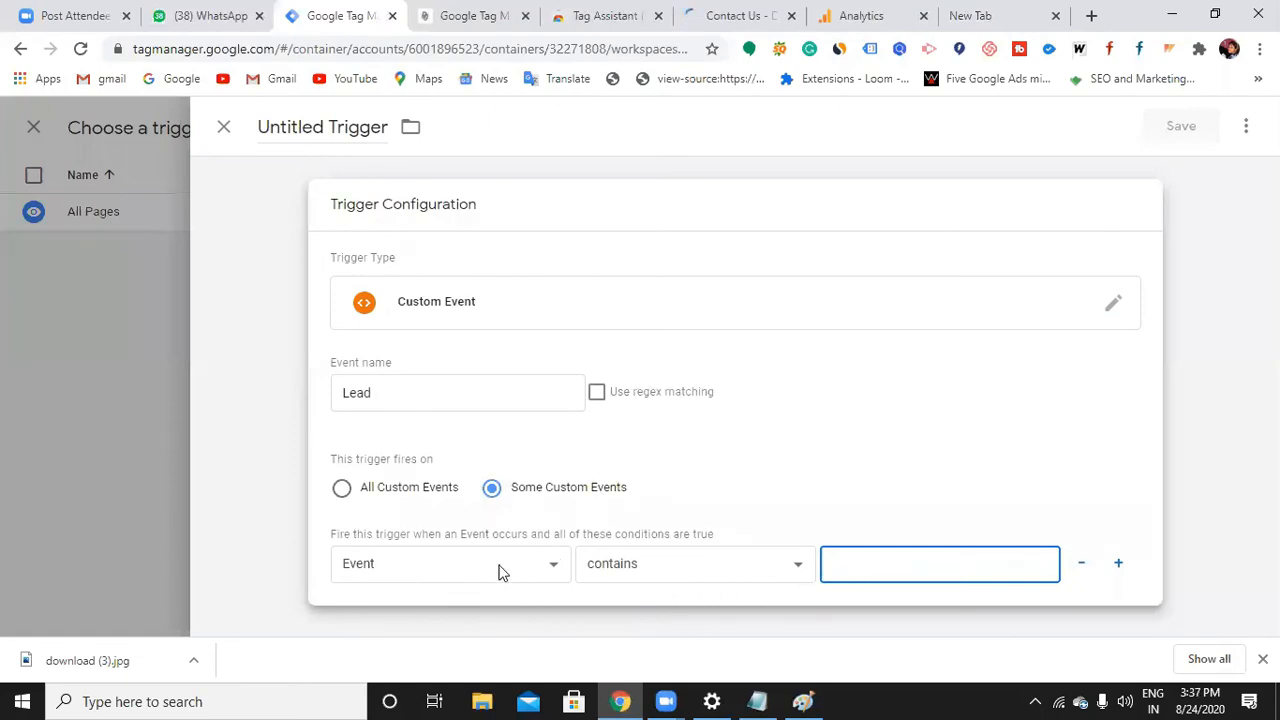
{"action": "left_click", "coordinate": [790, 578]}
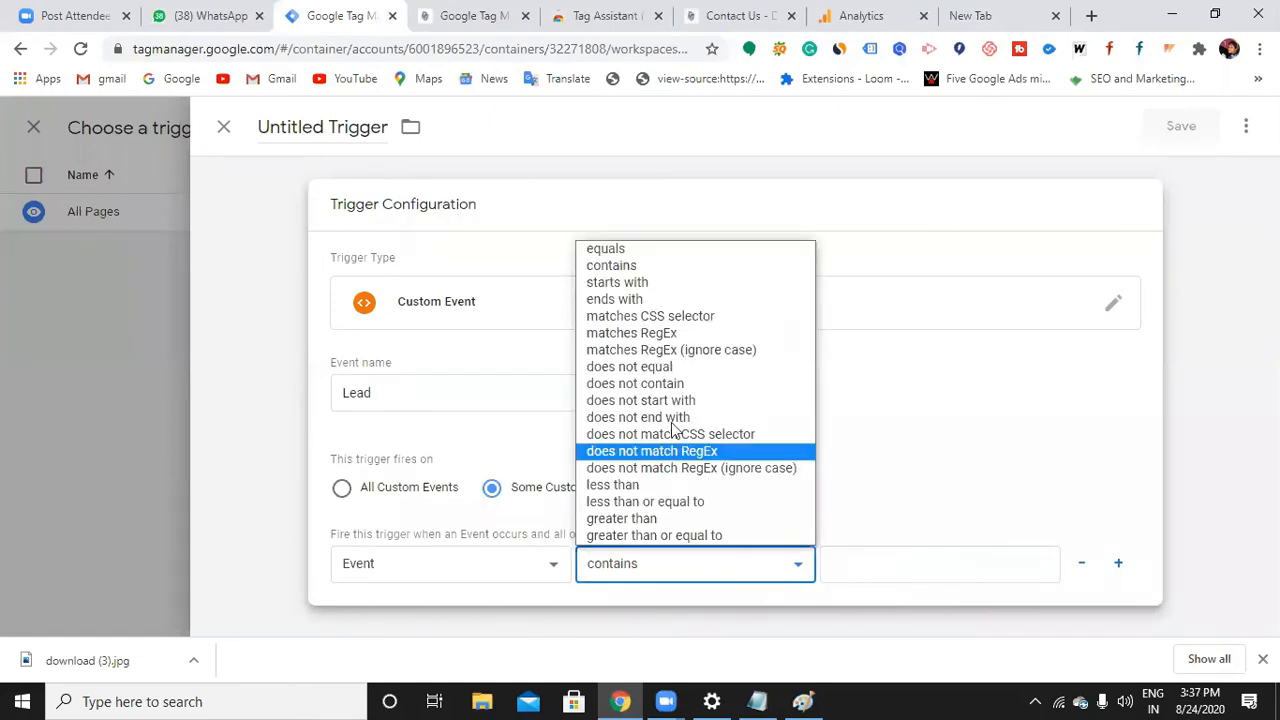
{"action": "left_click", "coordinate": [608, 249]}
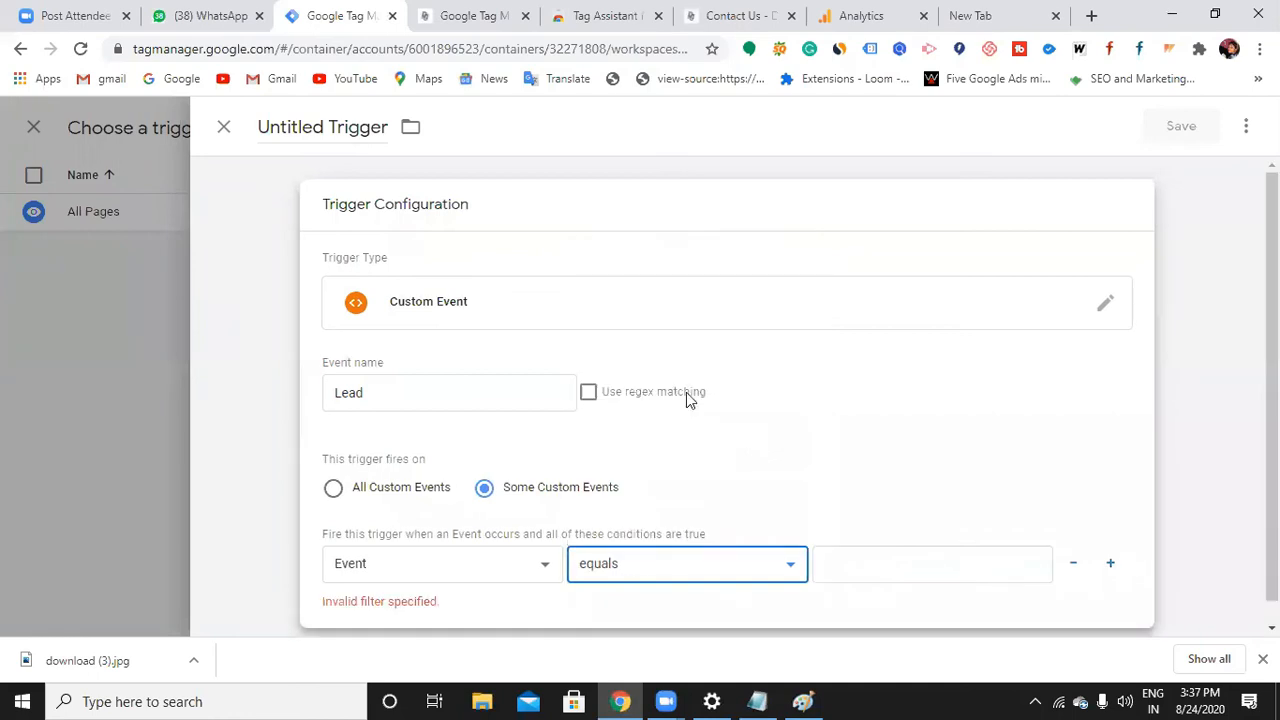
{"action": "left_click", "coordinate": [858, 564]}
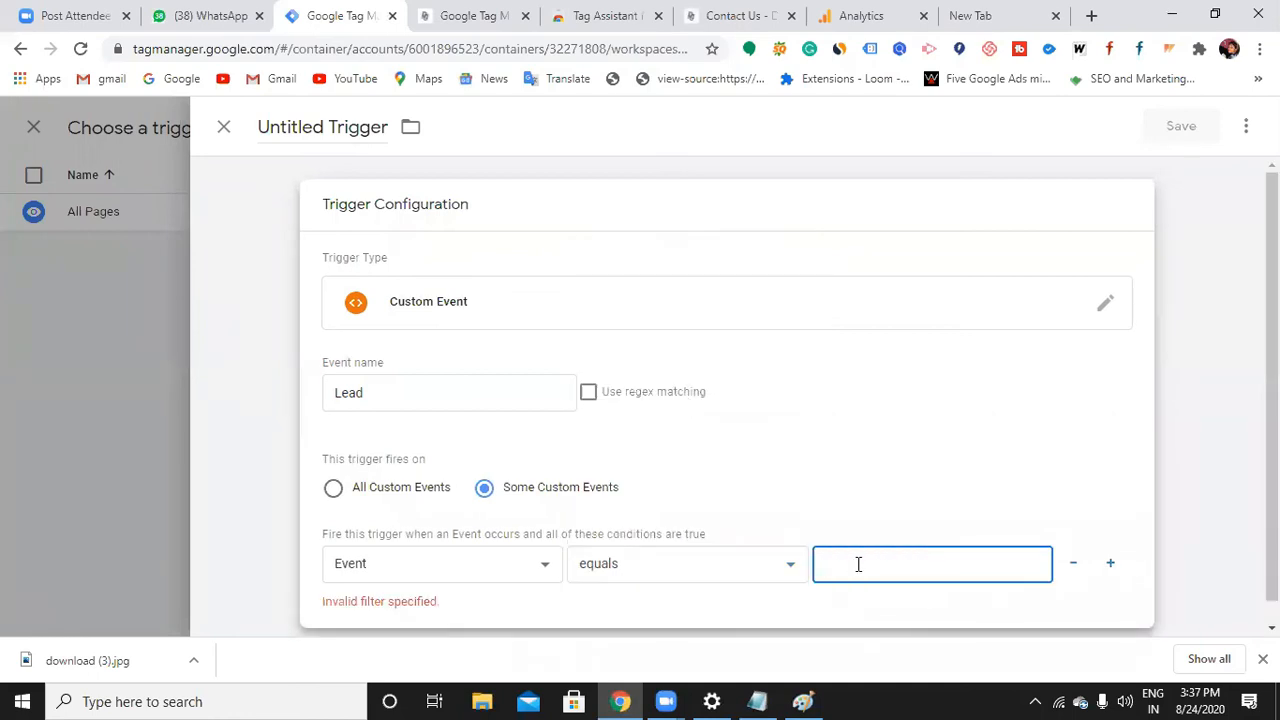
{"action": "left_click", "coordinate": [537, 570]}
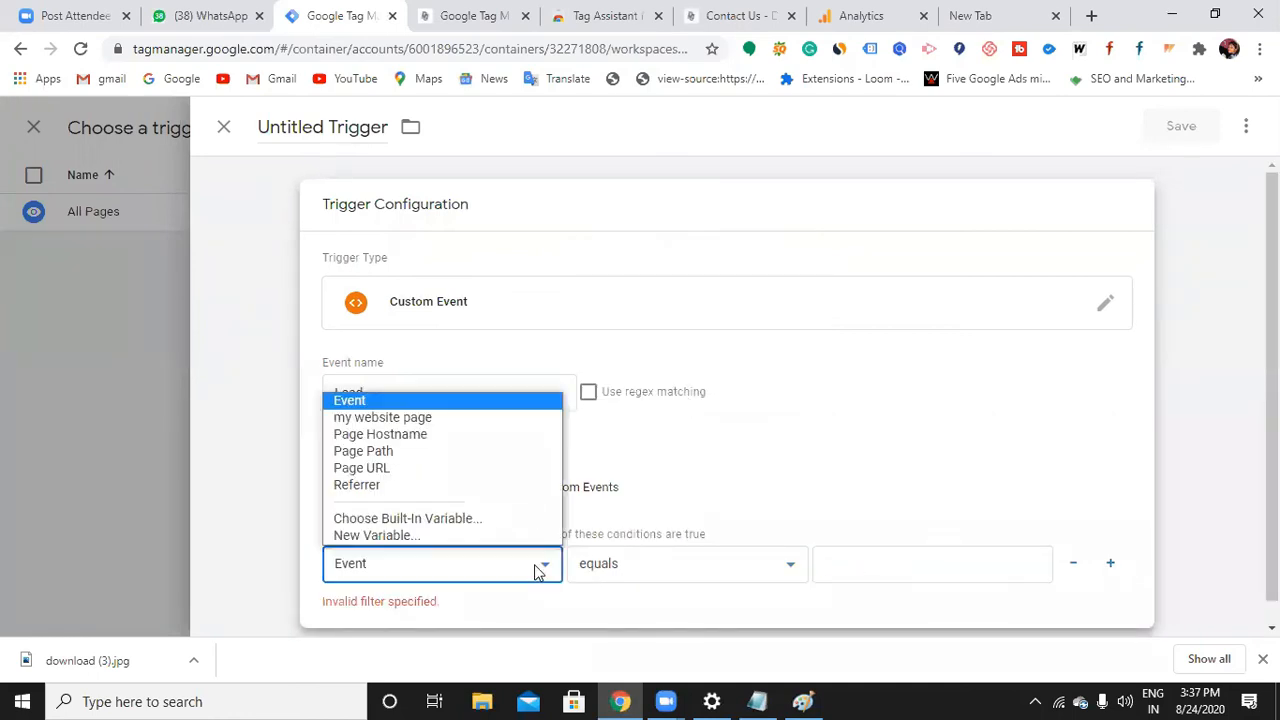
{"action": "left_click", "coordinate": [405, 469]}
{"action": "left_click", "coordinate": [867, 570]}
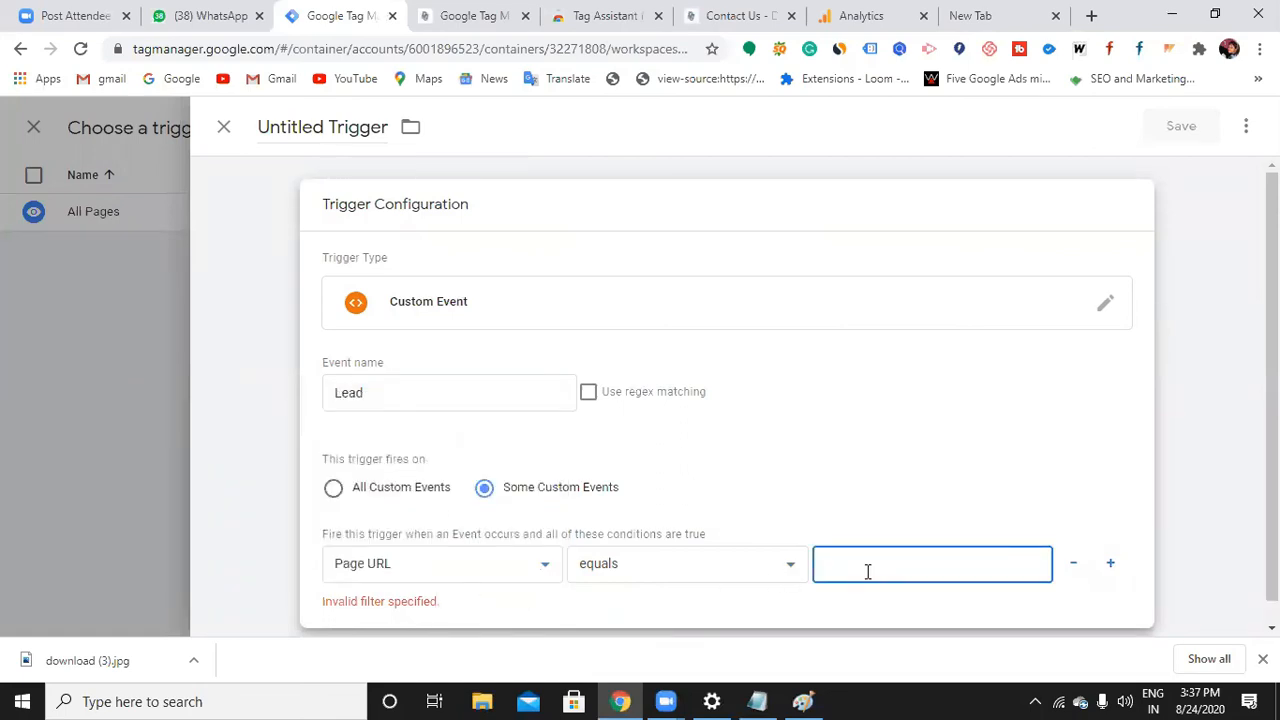
{"action": "key", "text": "ctrl+v"}
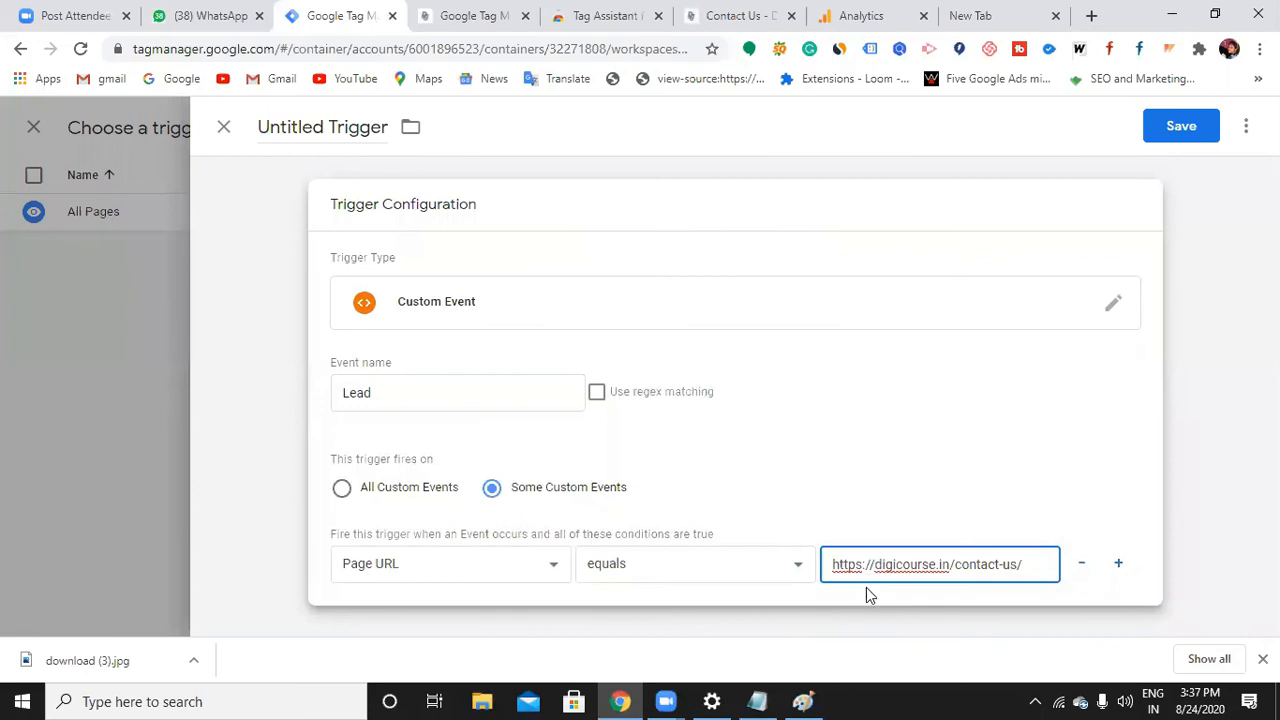
Add a second Page URL condition row and bring up the Contact Us page tab
{"action": "left_click", "coordinate": [1119, 568]}
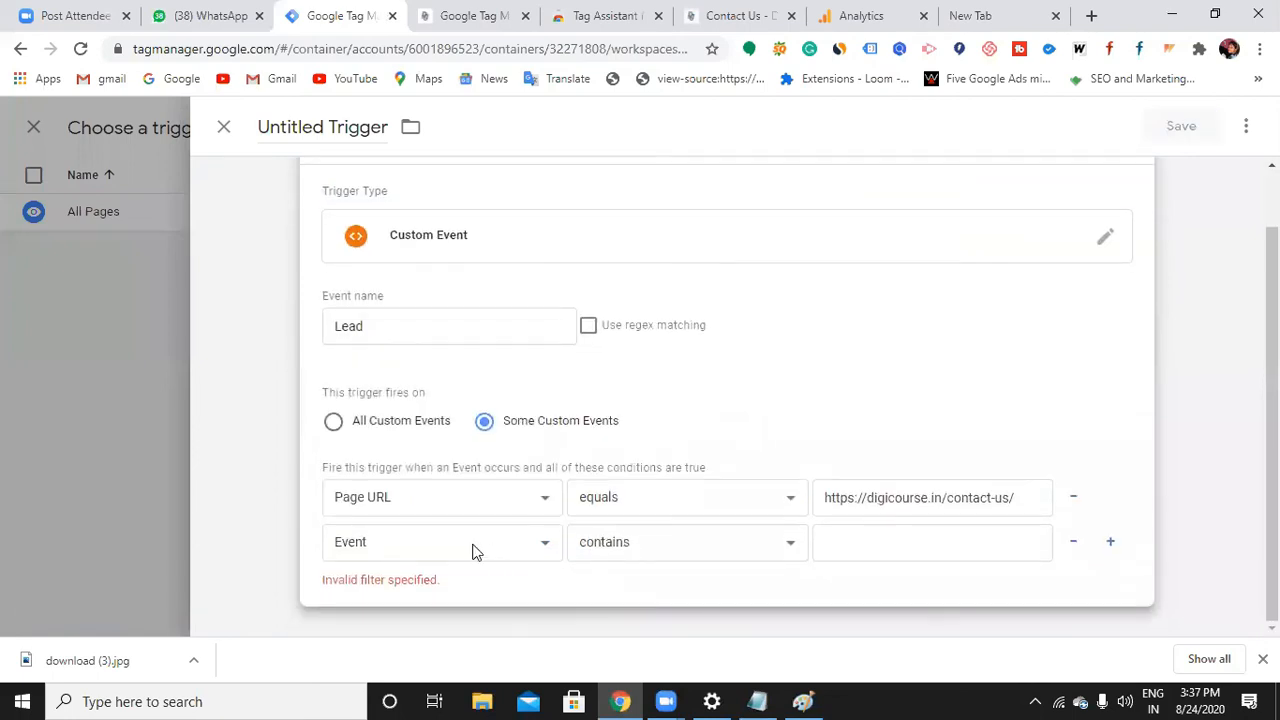
{"action": "left_click", "coordinate": [474, 552]}
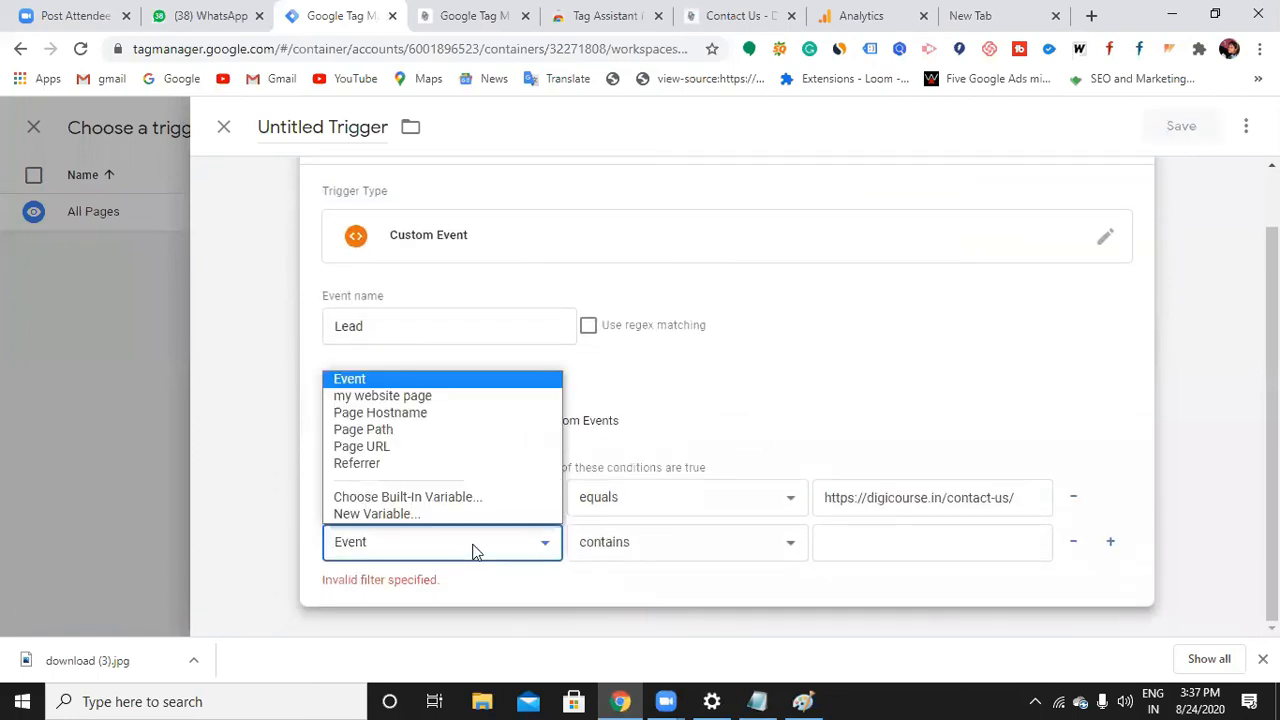
{"action": "left_click", "coordinate": [440, 455]}
{"action": "left_click", "coordinate": [851, 543]}
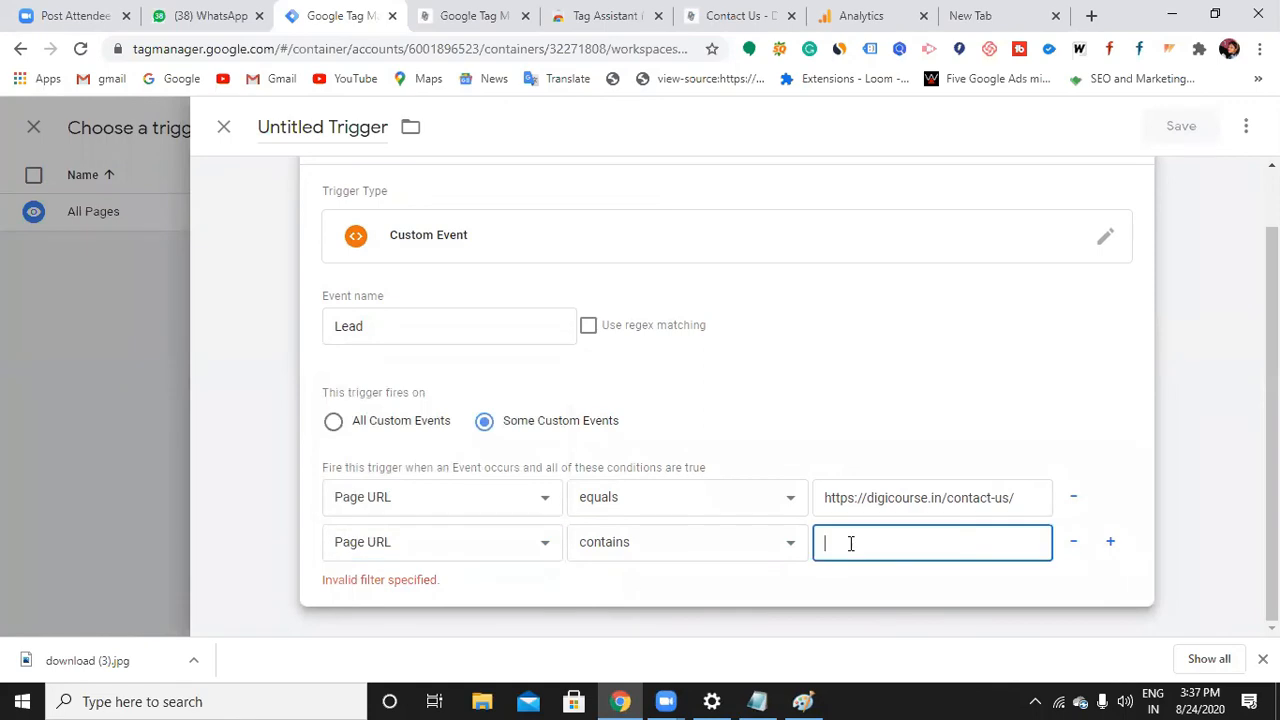
{"action": "left_click", "coordinate": [735, 15]}
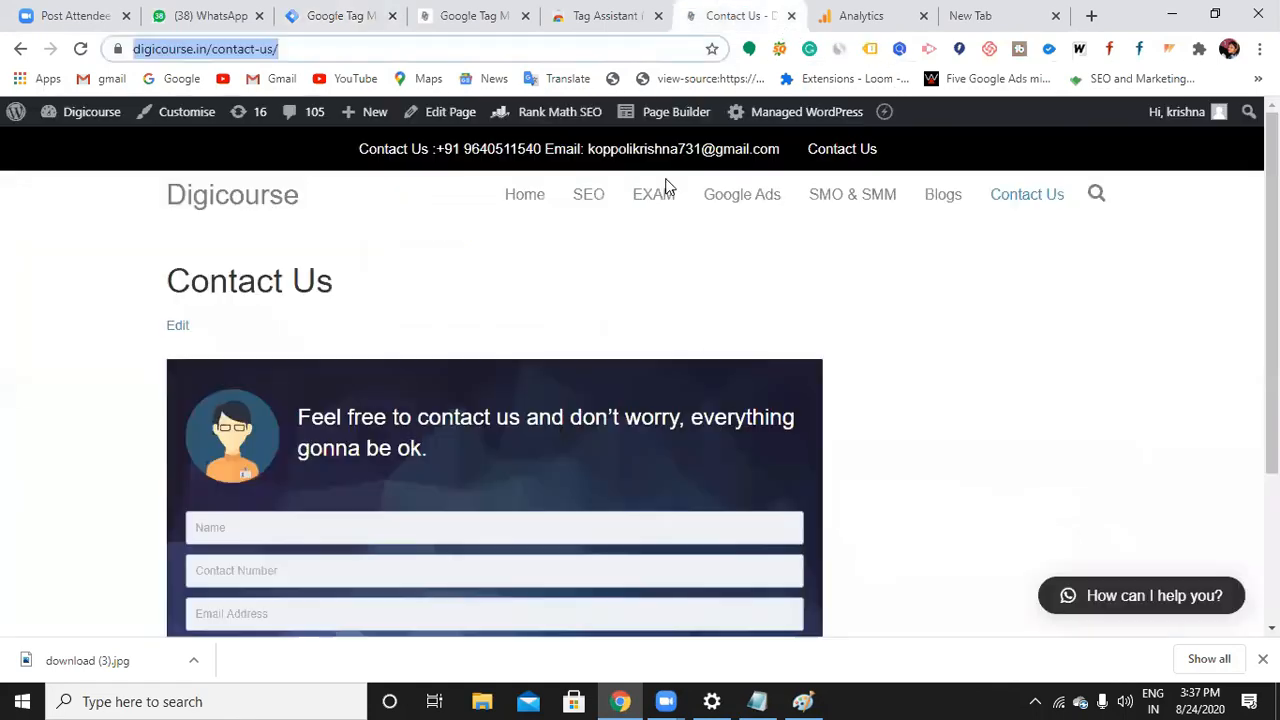
{"action": "left_click", "coordinate": [940, 198]}
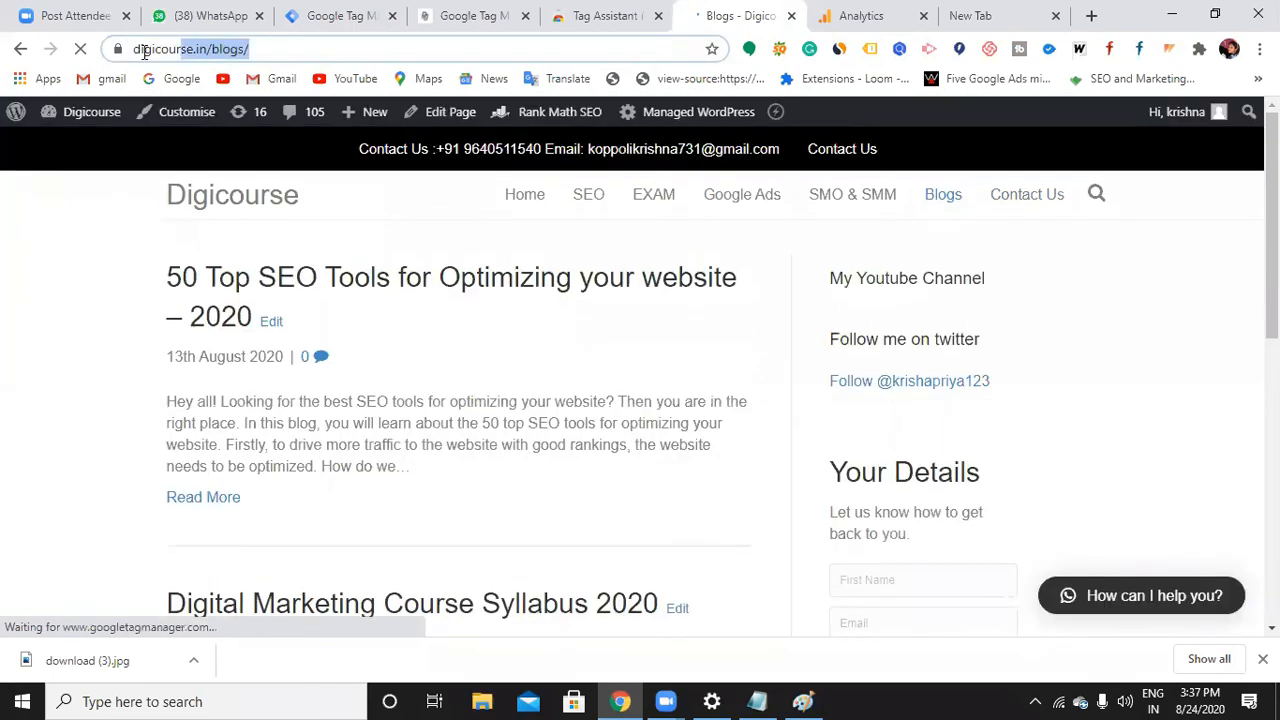
{"action": "left_click", "coordinate": [140, 48]}
{"action": "key", "text": "ctrl+c"}
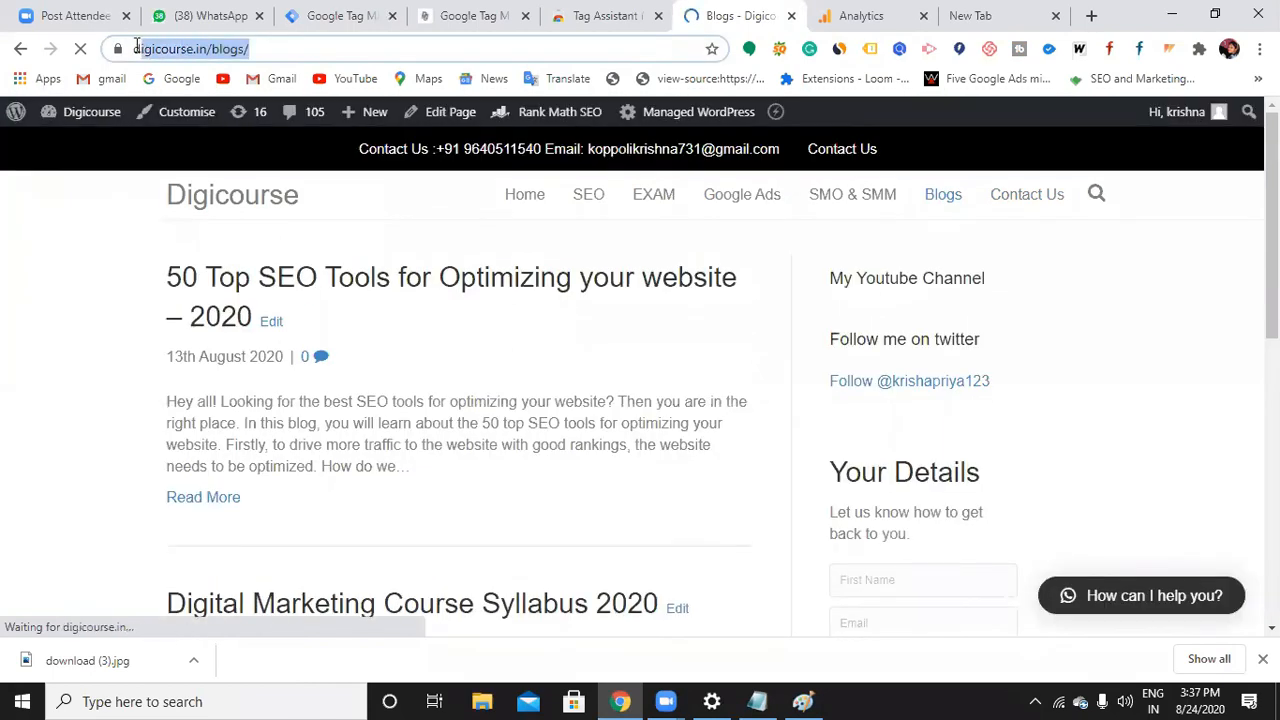
{"action": "left_click", "coordinate": [340, 15]}
{"action": "key", "text": "ctrl+v"}
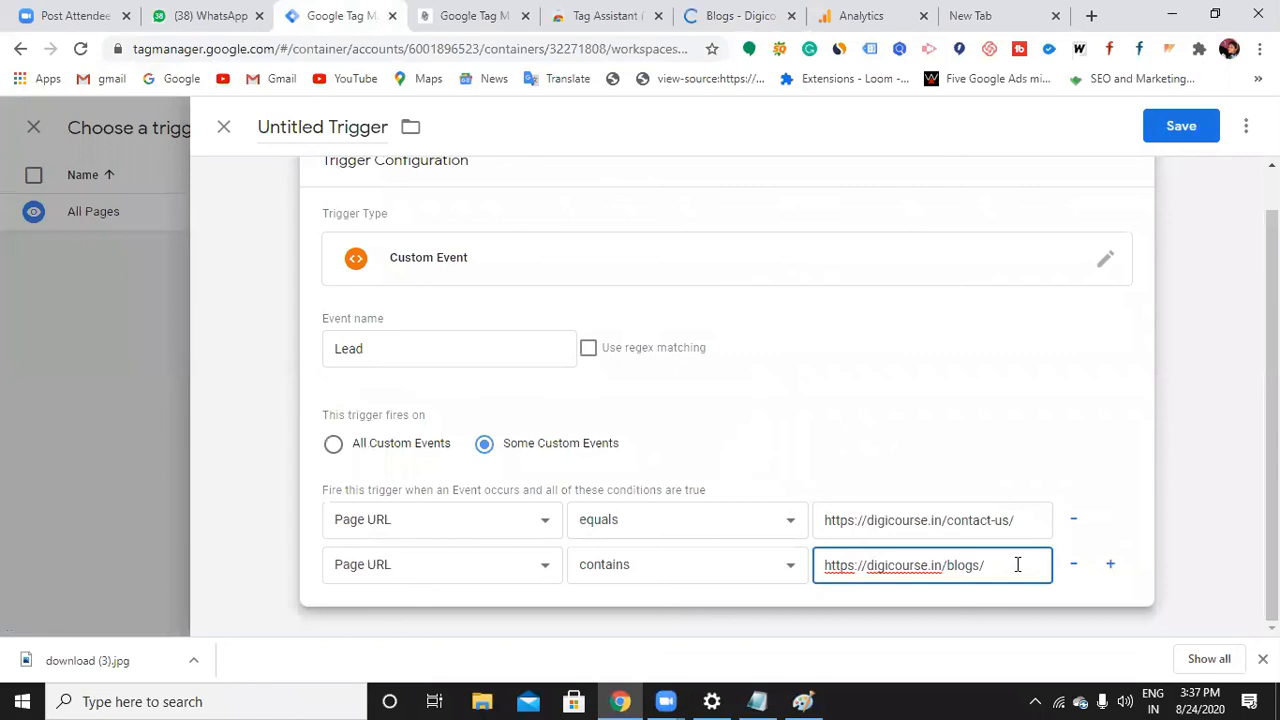
{"action": "scroll", "coordinate": [1217, 229], "scroll_direction": "up", "scroll_amount": 1}
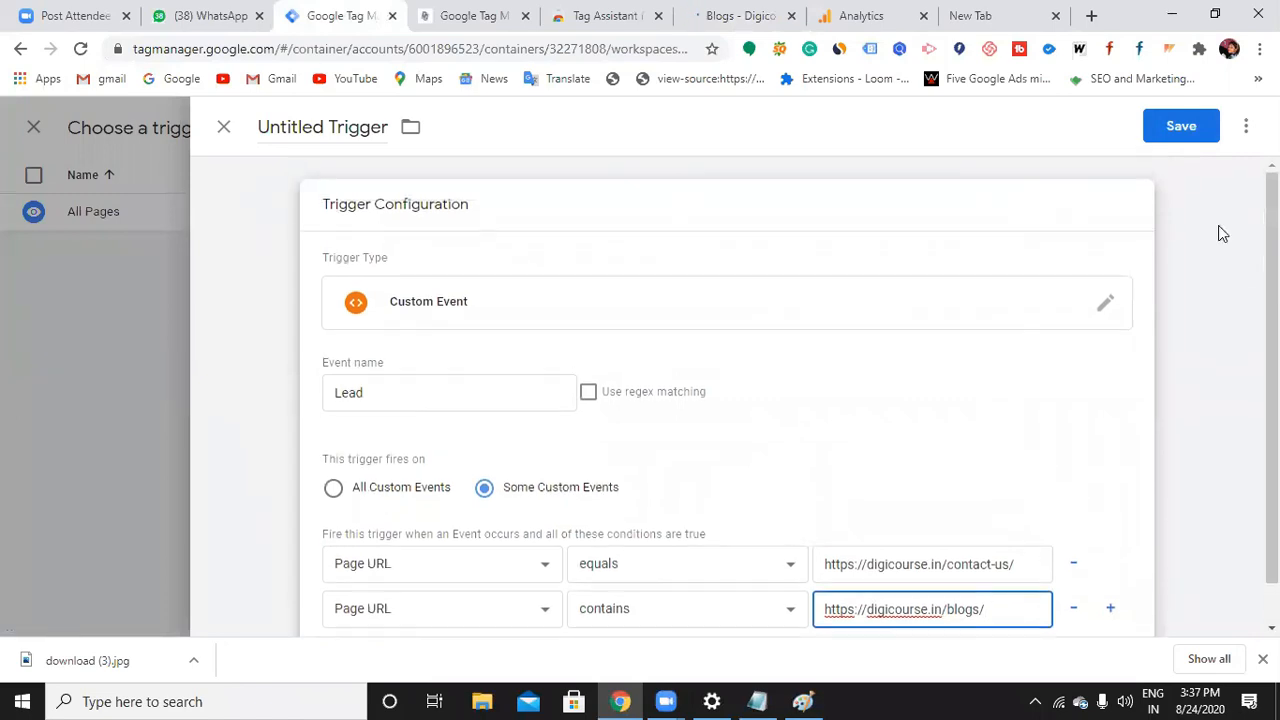
Save the trigger as 'lead trigger' and save my first tag with it
{"action": "left_click", "coordinate": [1174, 129]}
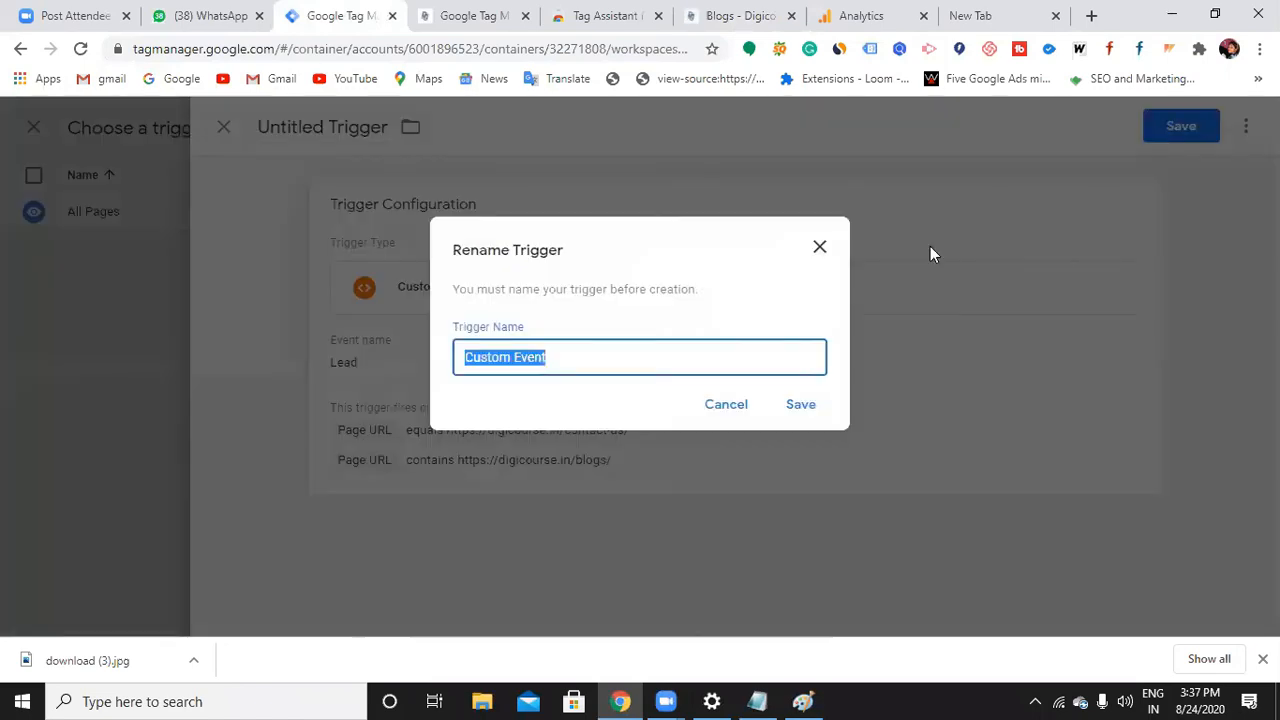
{"action": "key", "text": "BackSpace"}
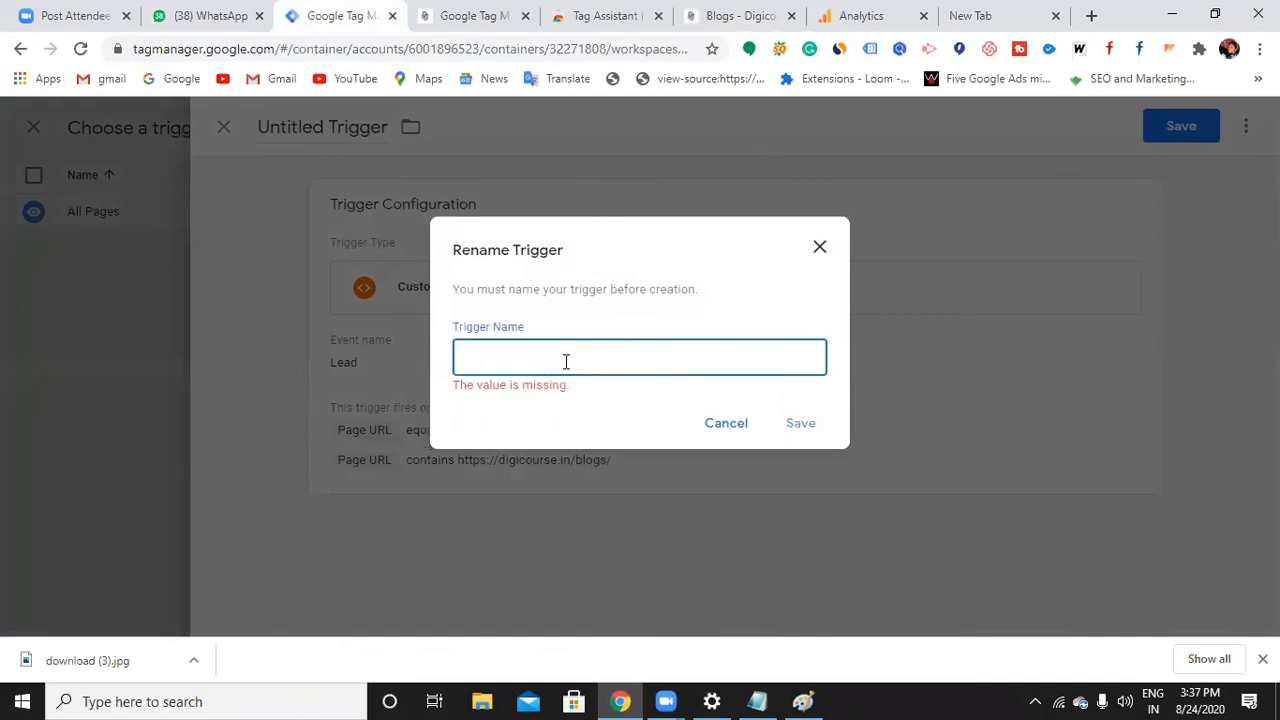
{"action": "type", "text": "lead trigger"}
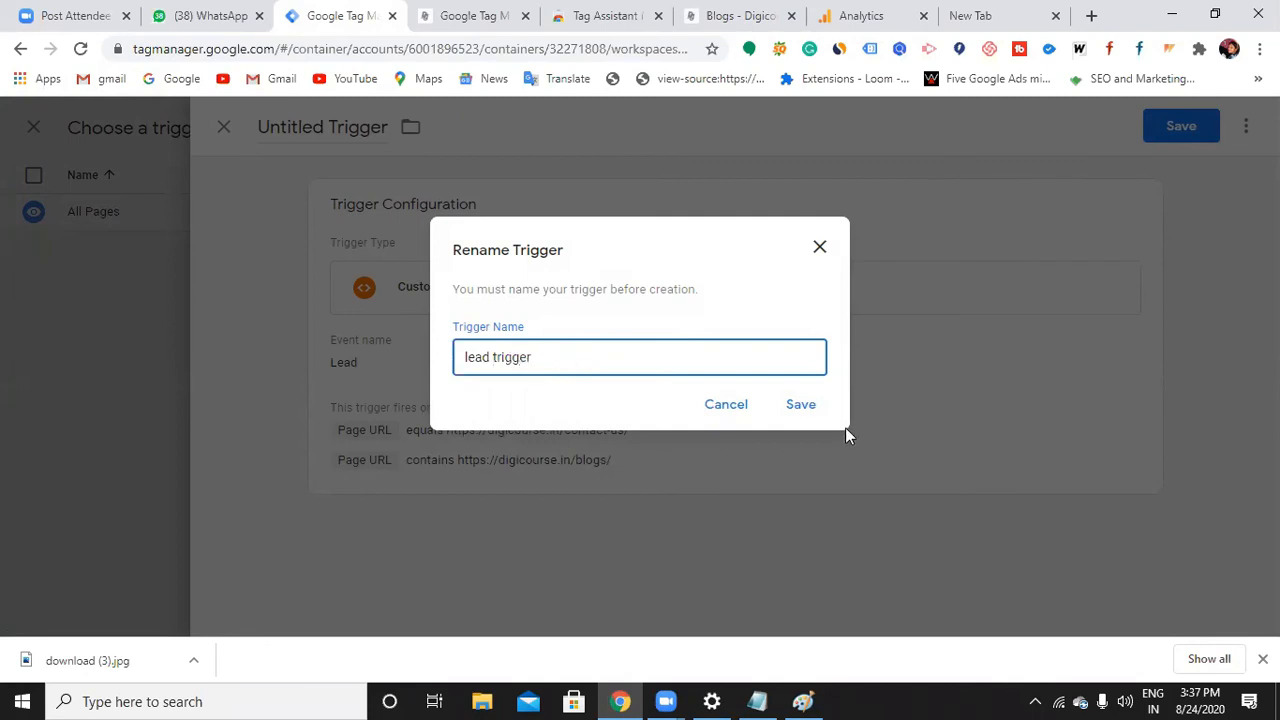
{"action": "left_click", "coordinate": [791, 406]}
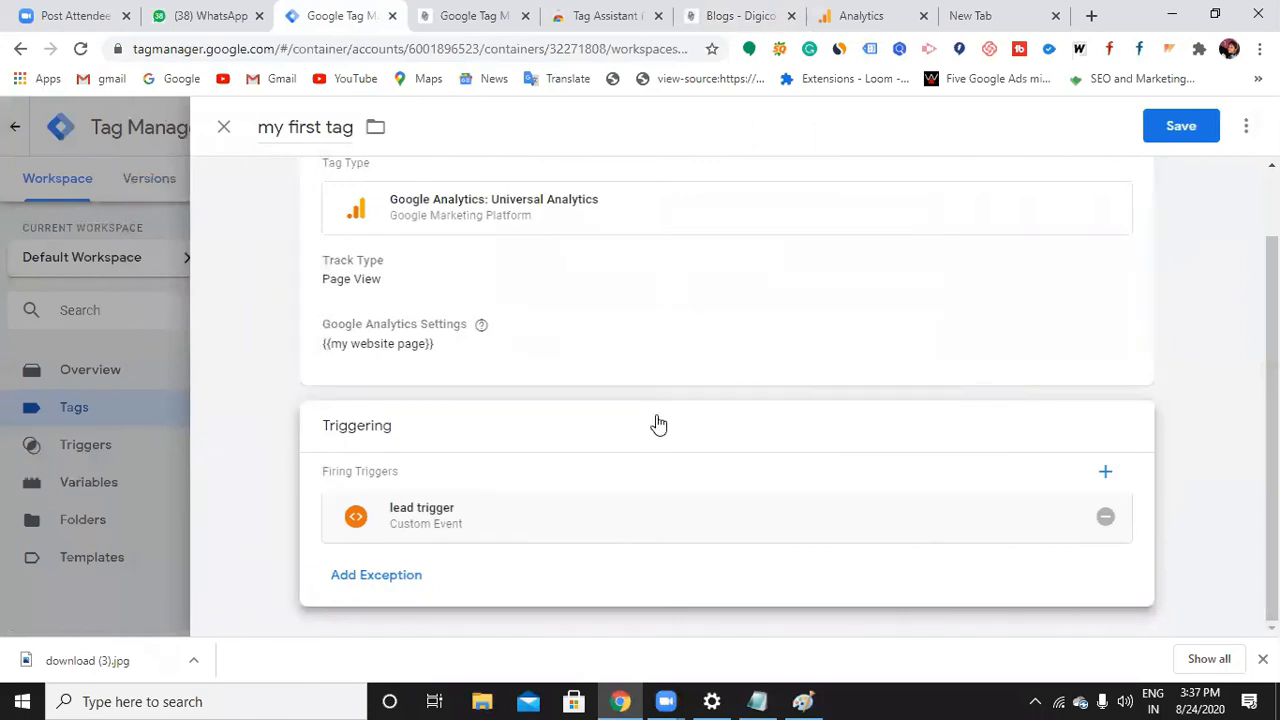
{"action": "left_click", "coordinate": [1181, 127]}
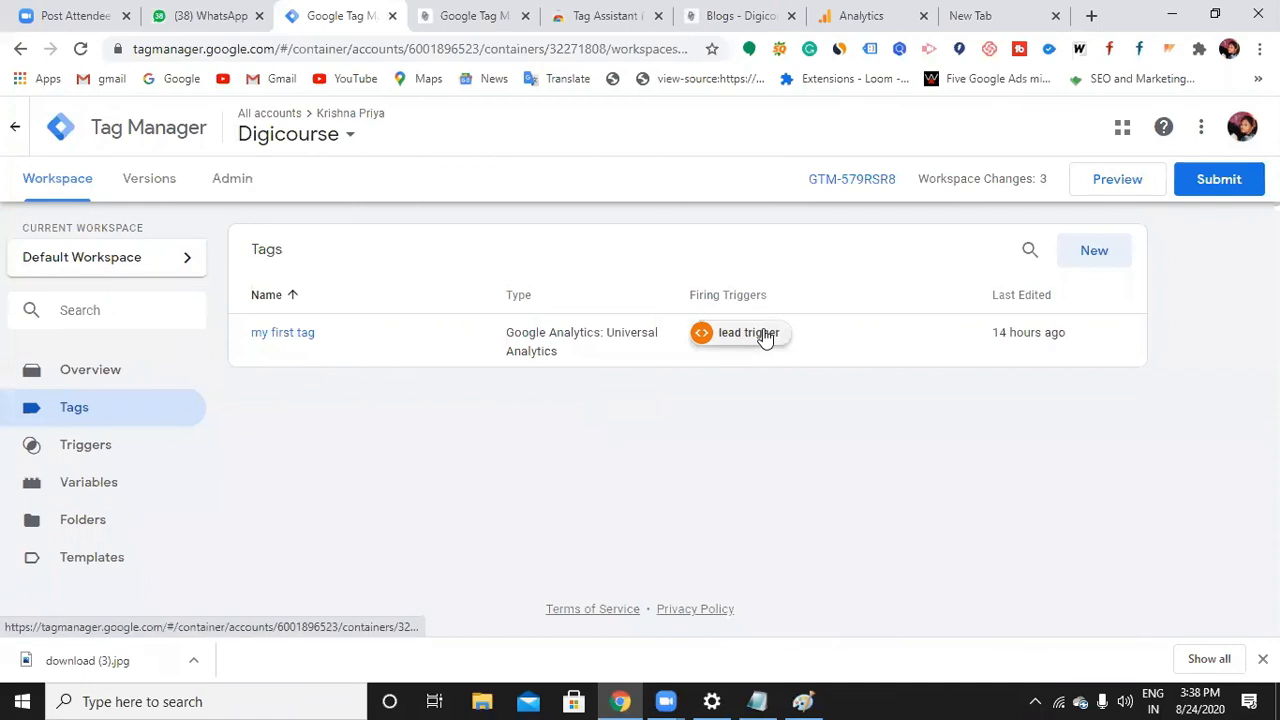
{"action": "left_click", "coordinate": [90, 490]}
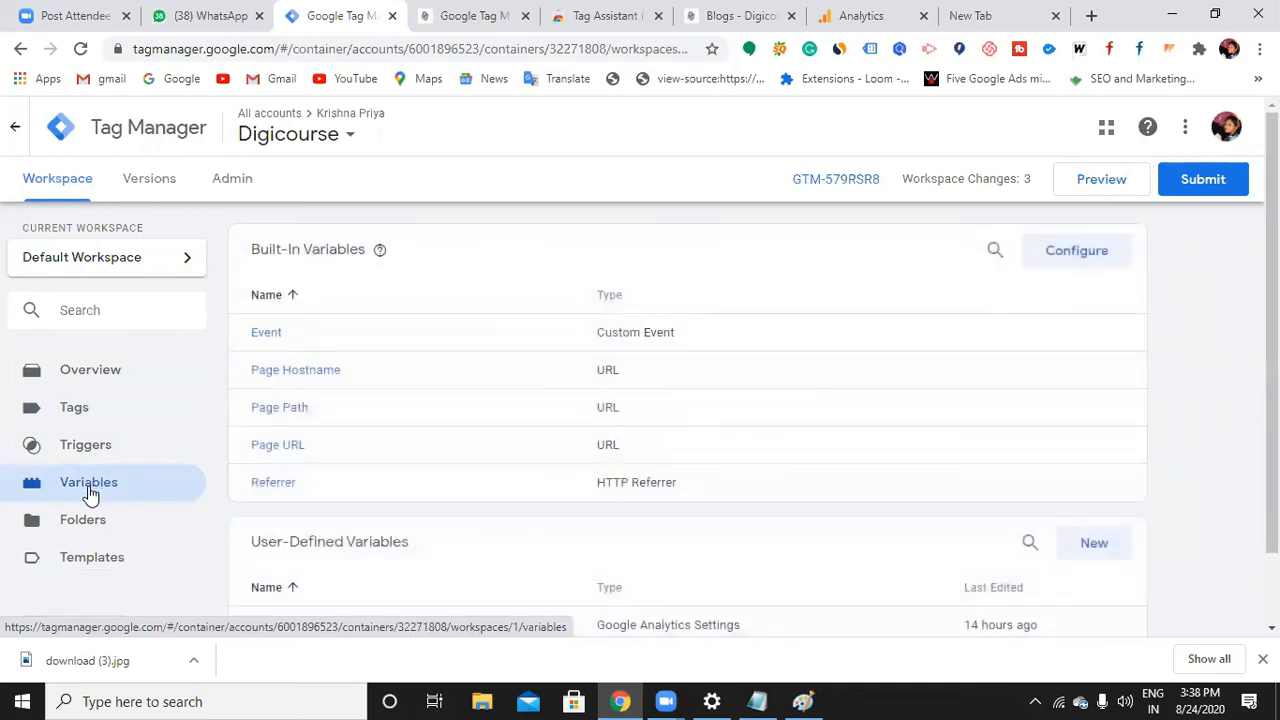
{"action": "scroll", "coordinate": [260, 572], "scroll_direction": "down", "scroll_amount": 1}
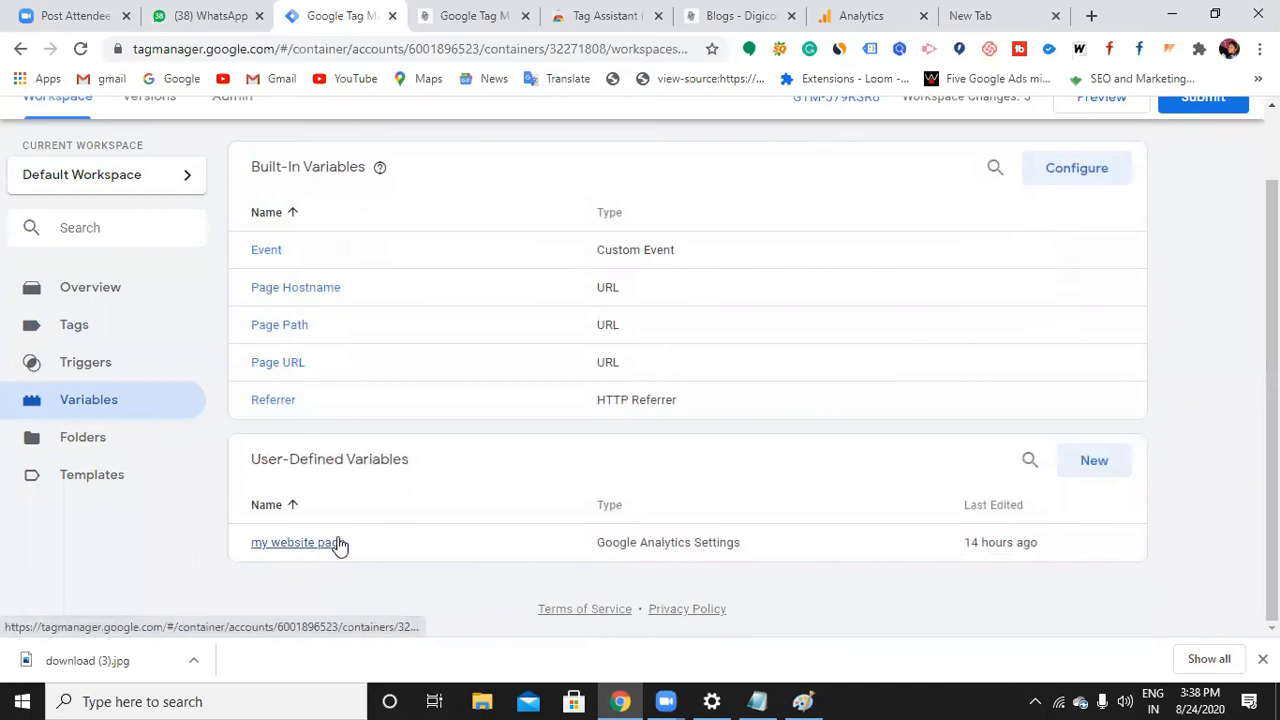
{"action": "scroll", "coordinate": [143, 480], "scroll_direction": "up", "scroll_amount": 1}
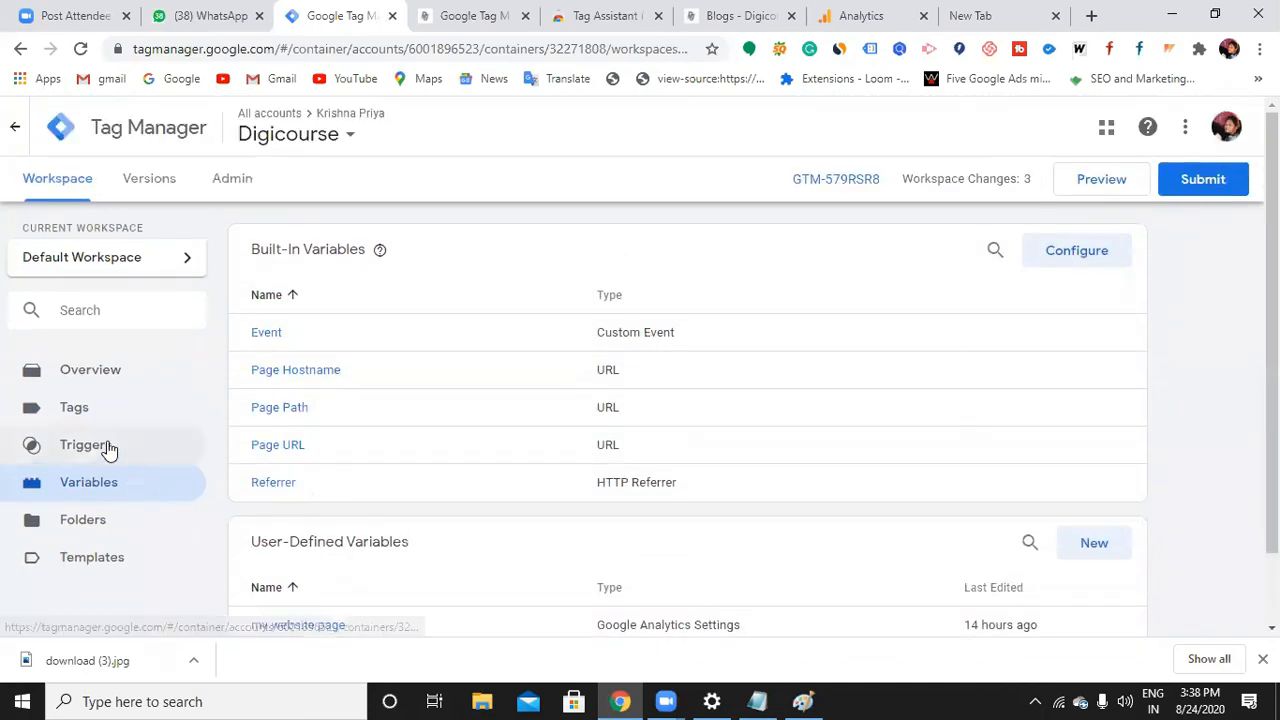
{"action": "left_click", "coordinate": [106, 446]}
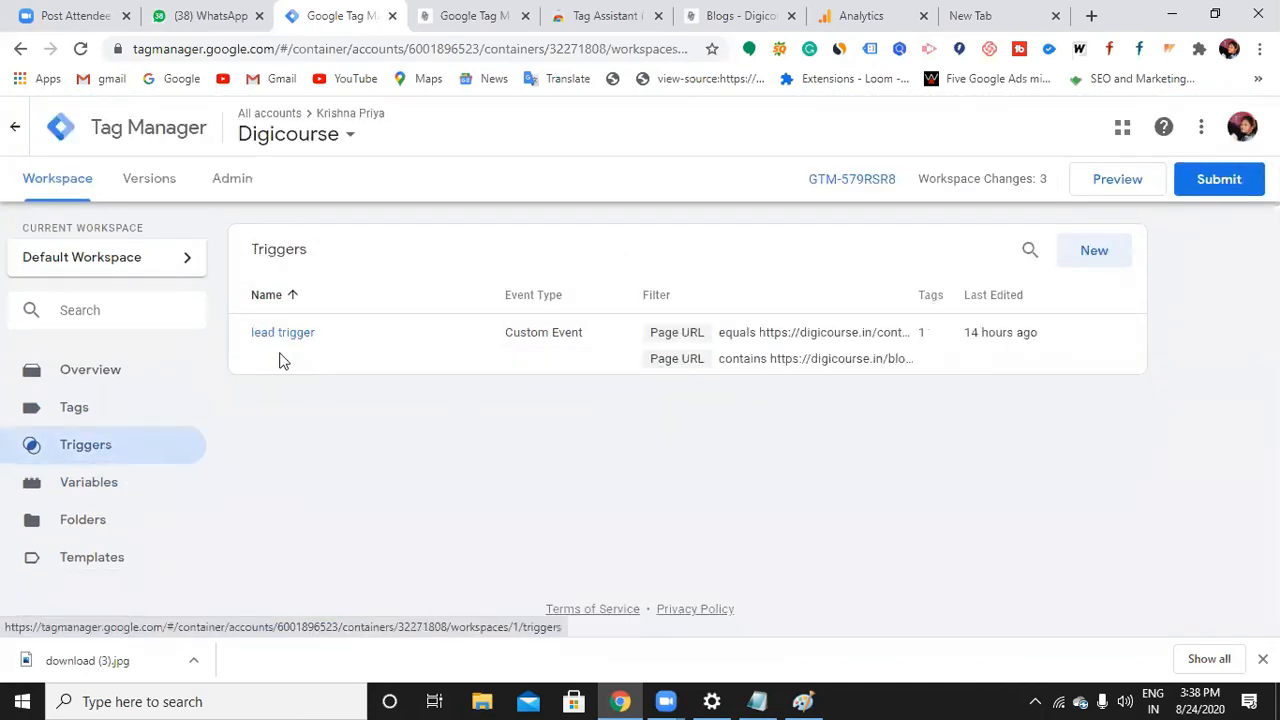
{"action": "left_click", "coordinate": [123, 418]}
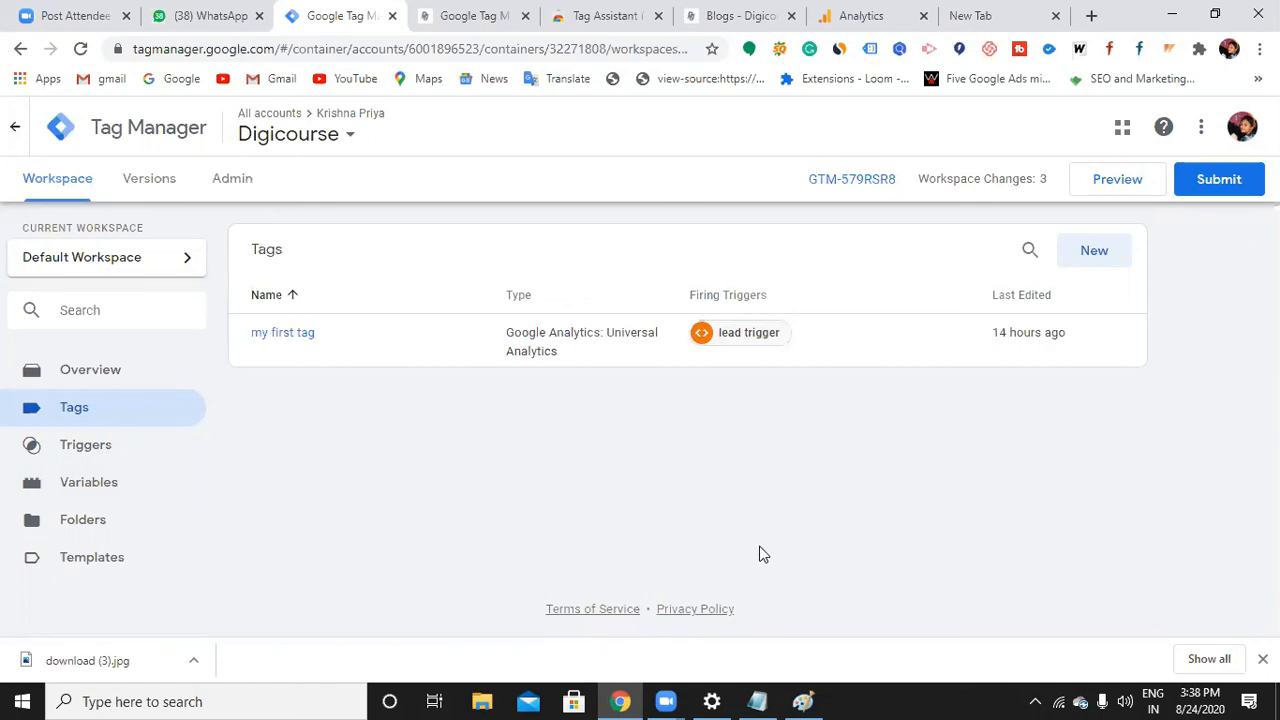
{"action": "left_click", "coordinate": [1131, 188]}
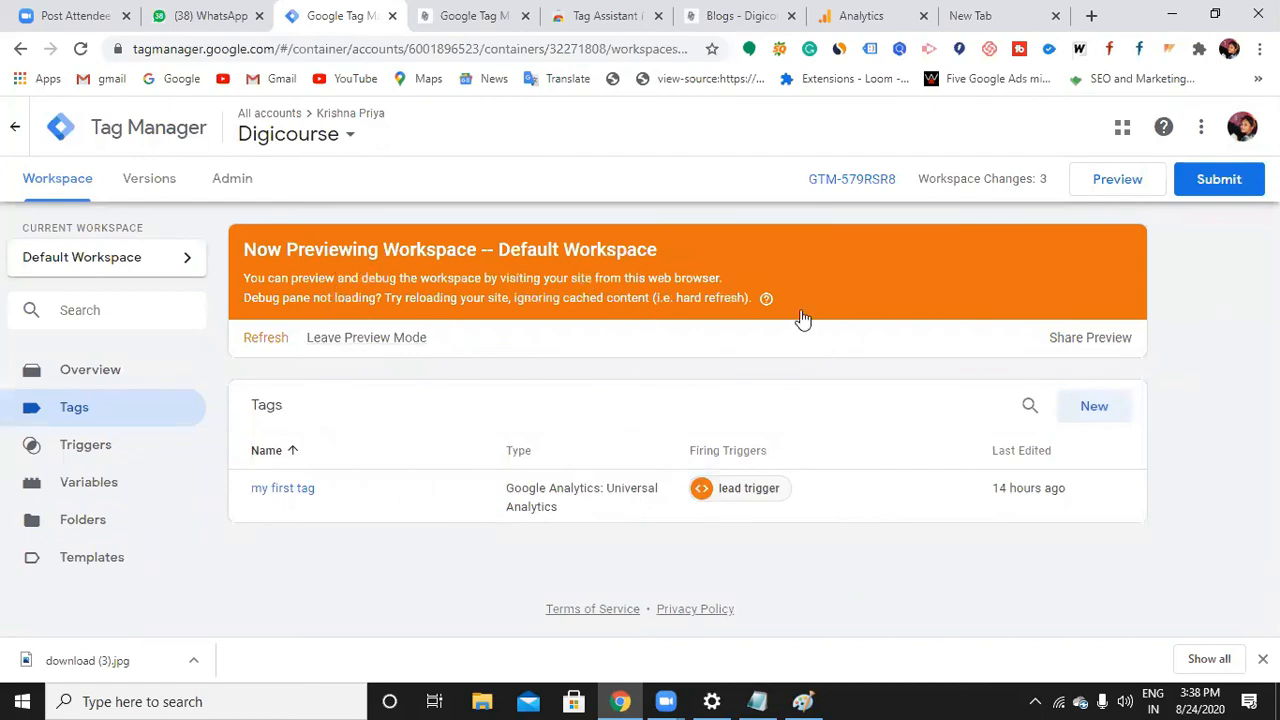
Show the Digicourse Contact Us page in the website tab
{"action": "left_click", "coordinate": [737, 18]}
{"action": "left_click", "coordinate": [1046, 208]}
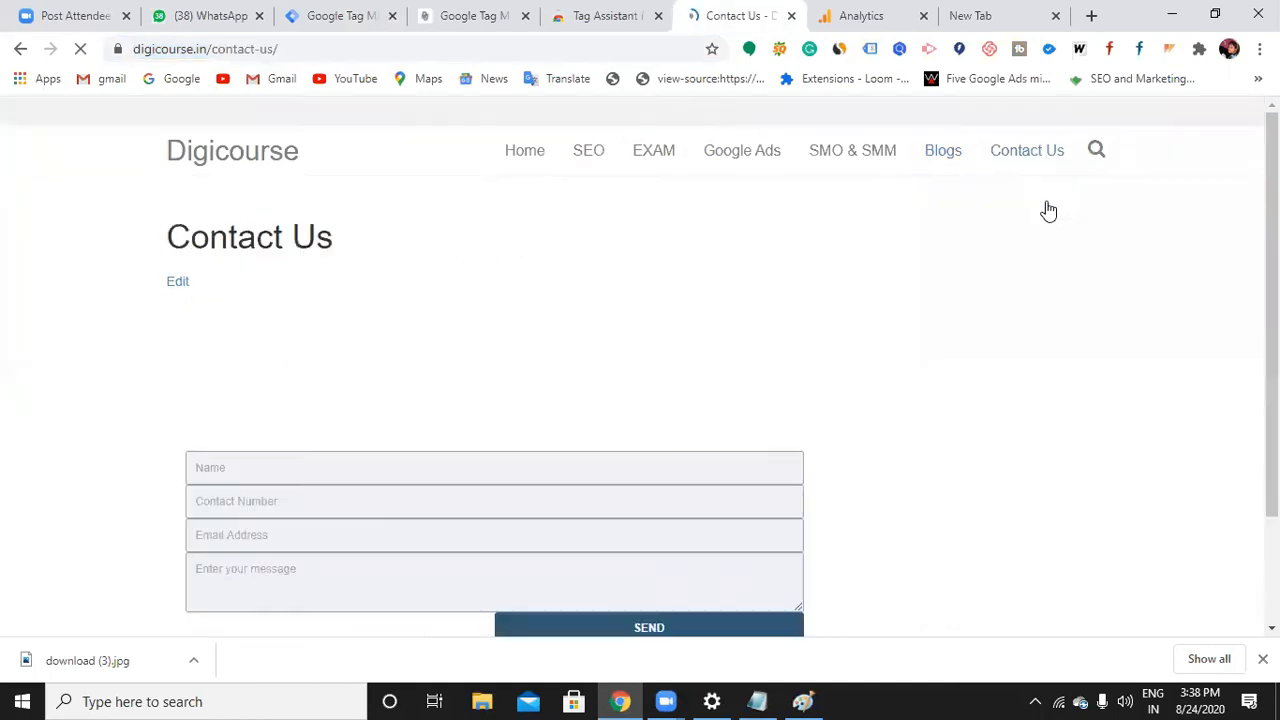
Check that my first tag appears under Tags Not Fired, then return to Tag Manager
{"action": "scroll", "coordinate": [935, 328], "scroll_direction": "down", "scroll_amount": 2}
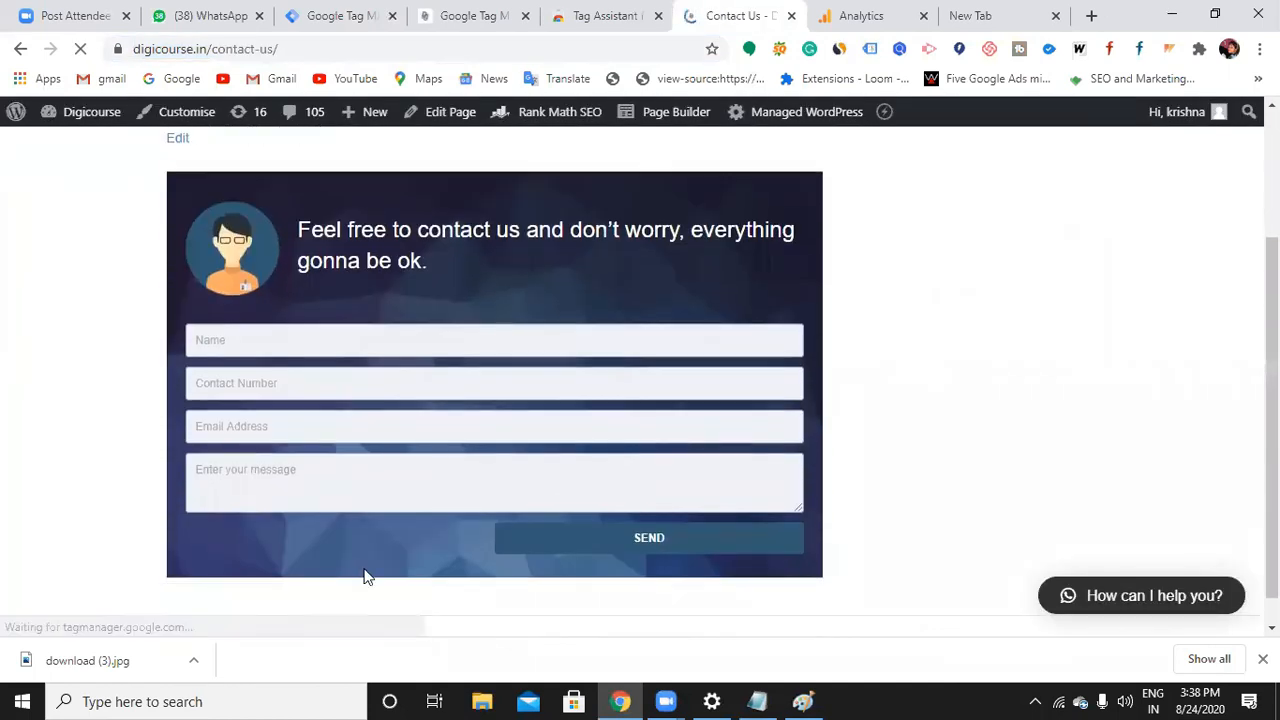
{"action": "scroll", "coordinate": [422, 625], "scroll_direction": "down", "scroll_amount": 1}
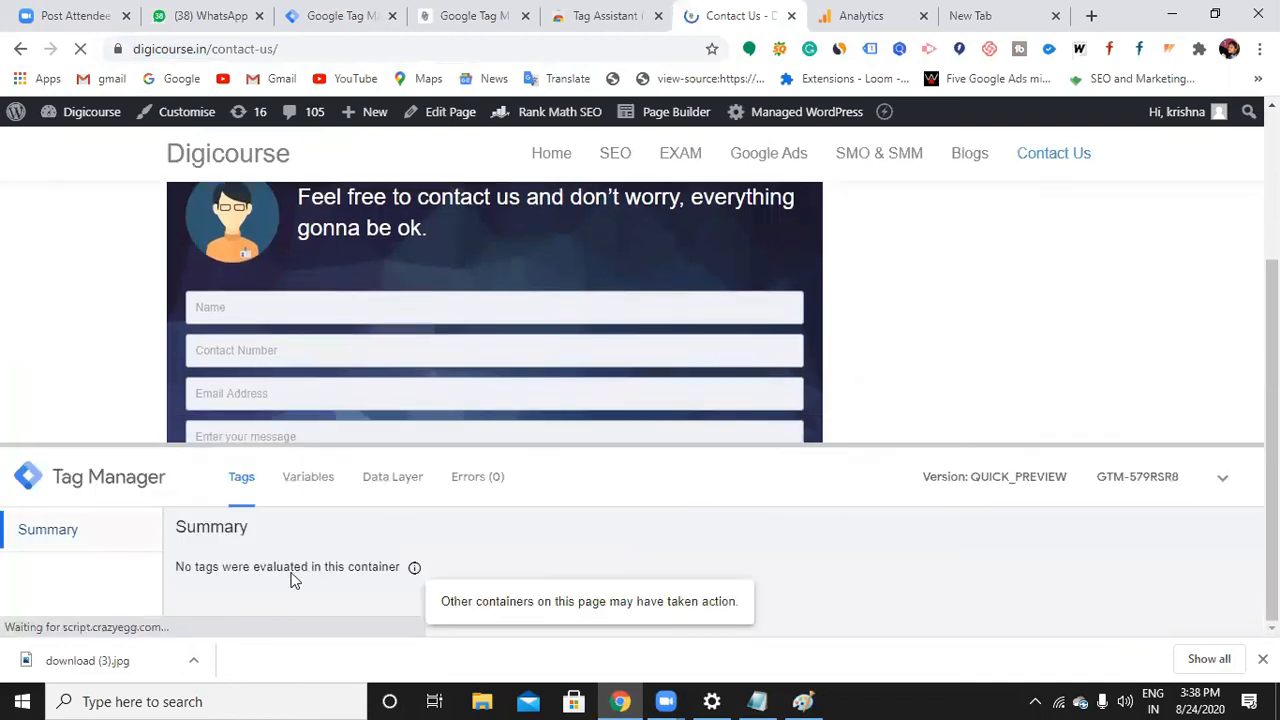
{"action": "scroll", "coordinate": [238, 553], "scroll_direction": "down", "scroll_amount": 2}
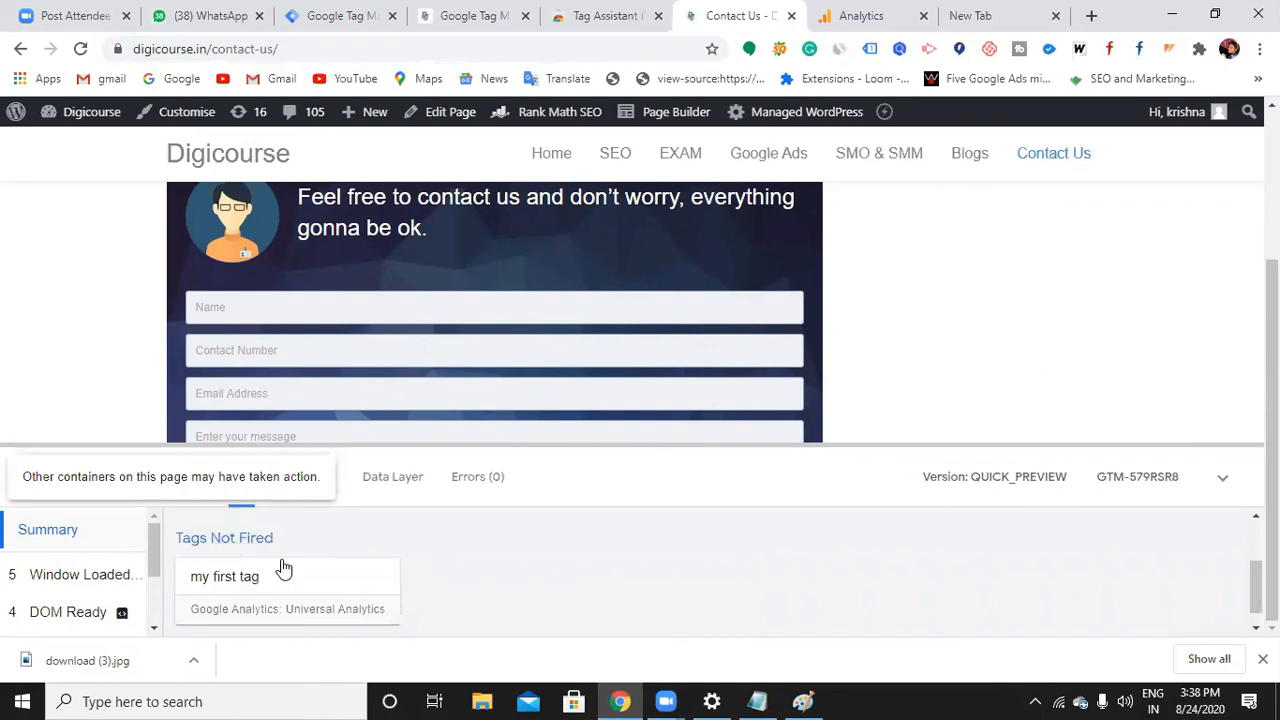
{"action": "scroll", "coordinate": [267, 563], "scroll_direction": "up", "scroll_amount": 2}
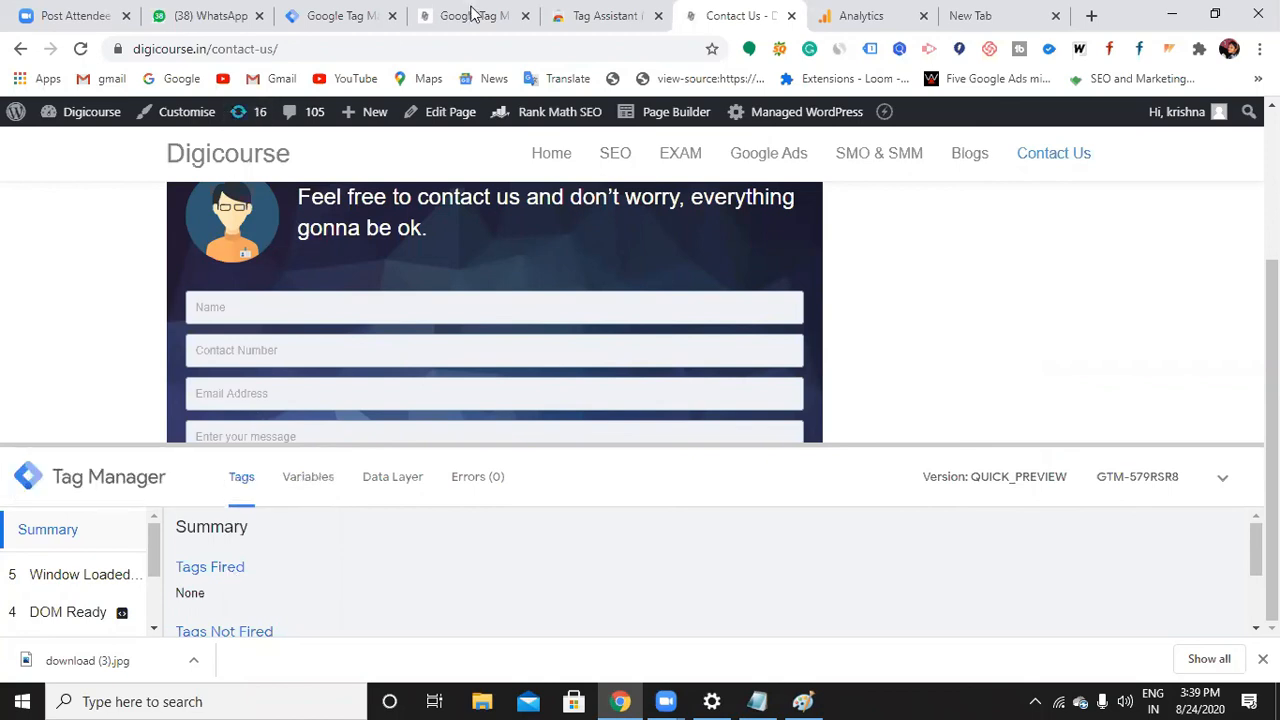
{"action": "left_click", "coordinate": [296, 22]}
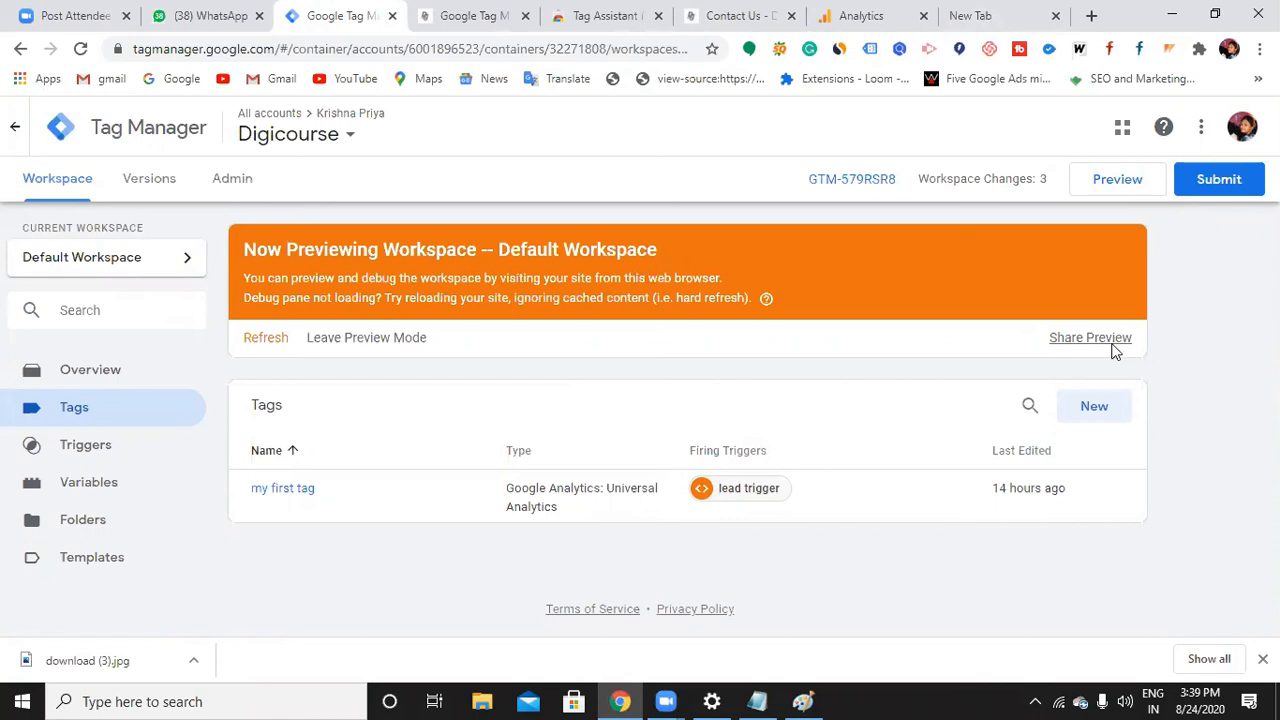
Search Google for facebook in the new tab and open Facebook's Google Tag Manager partner integration
{"action": "left_click", "coordinate": [995, 20]}
{"action": "left_click", "coordinate": [641, 47]}
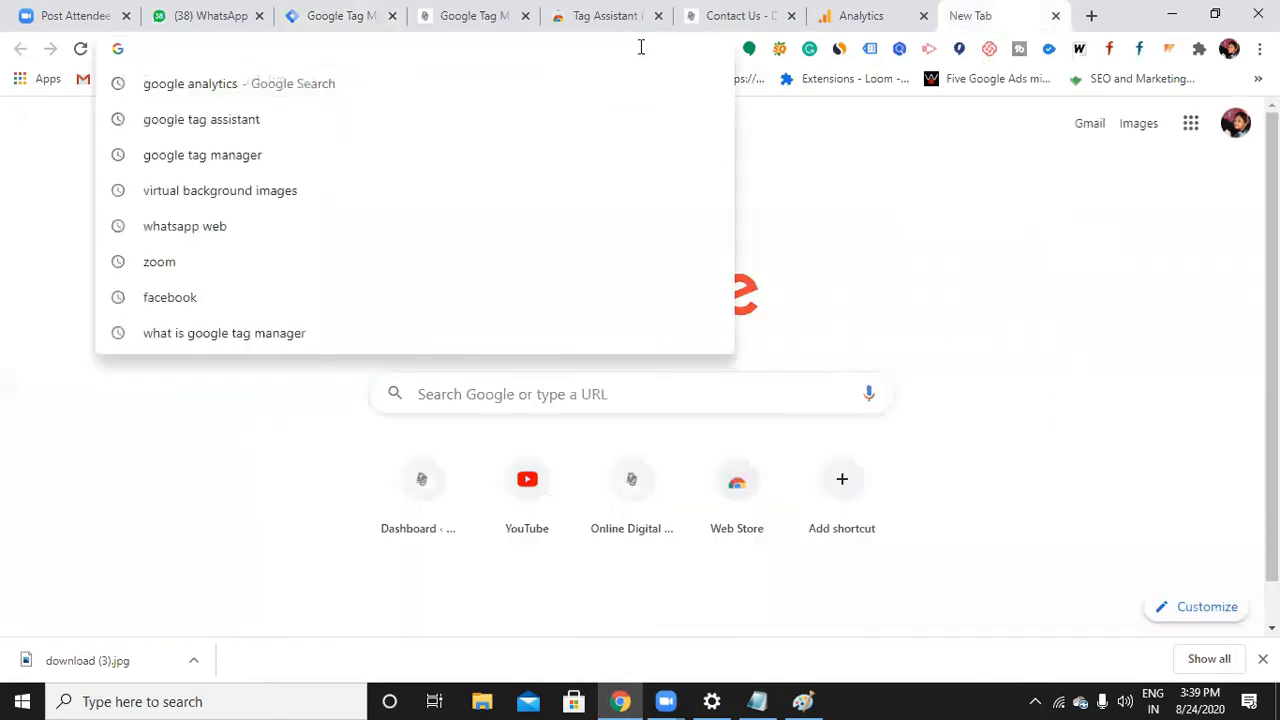
{"action": "type", "text": "face"}
{"action": "key", "text": "Return"}
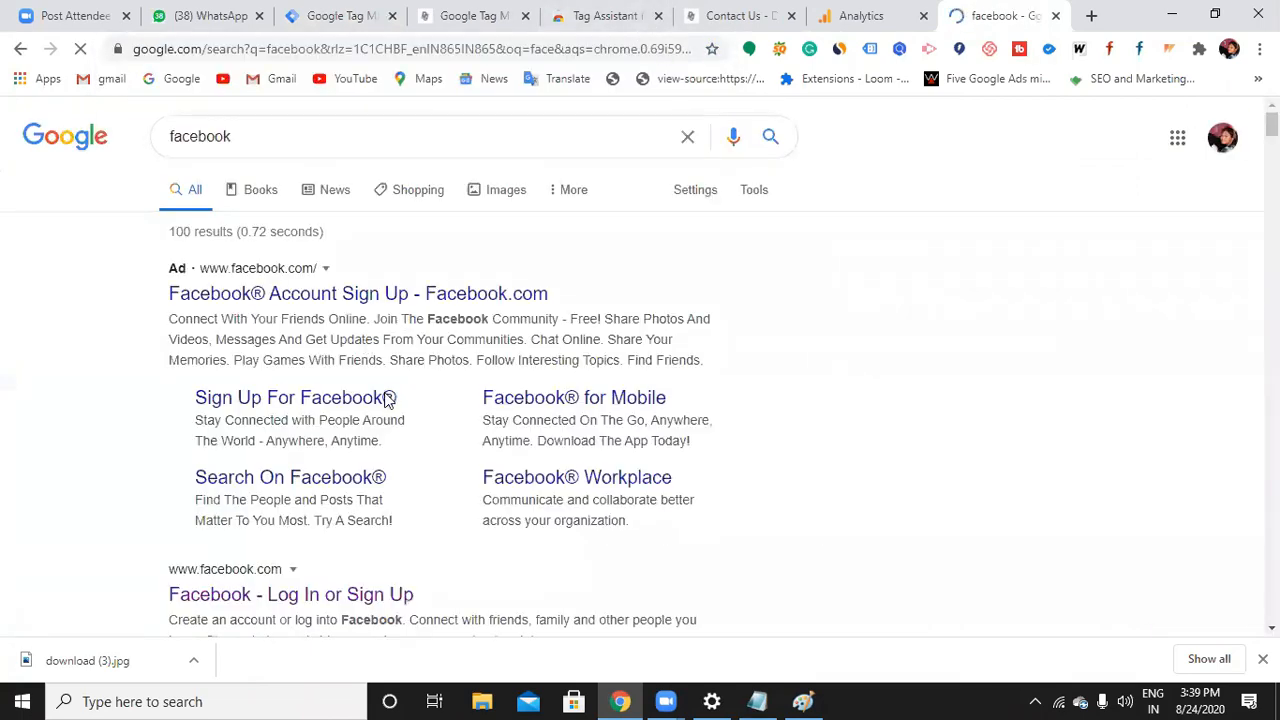
{"action": "scroll", "coordinate": [375, 410], "scroll_direction": "down", "scroll_amount": 2}
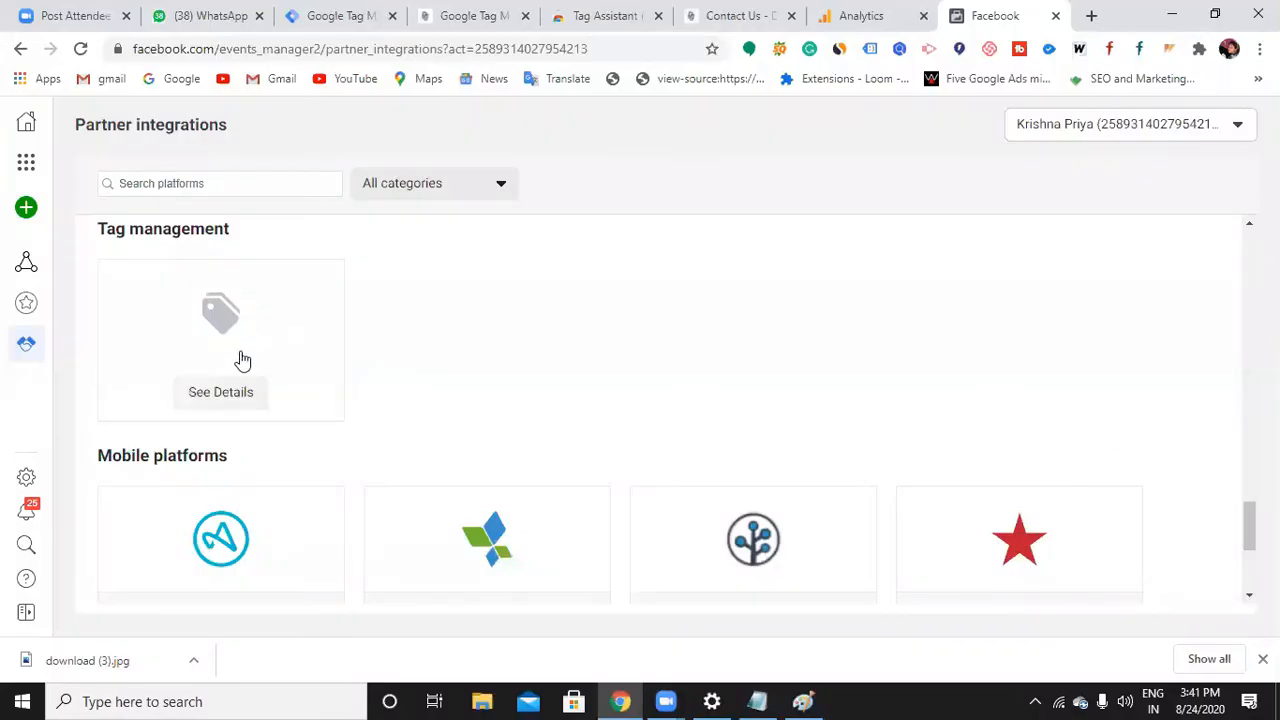
{"action": "left_click", "coordinate": [240, 360]}
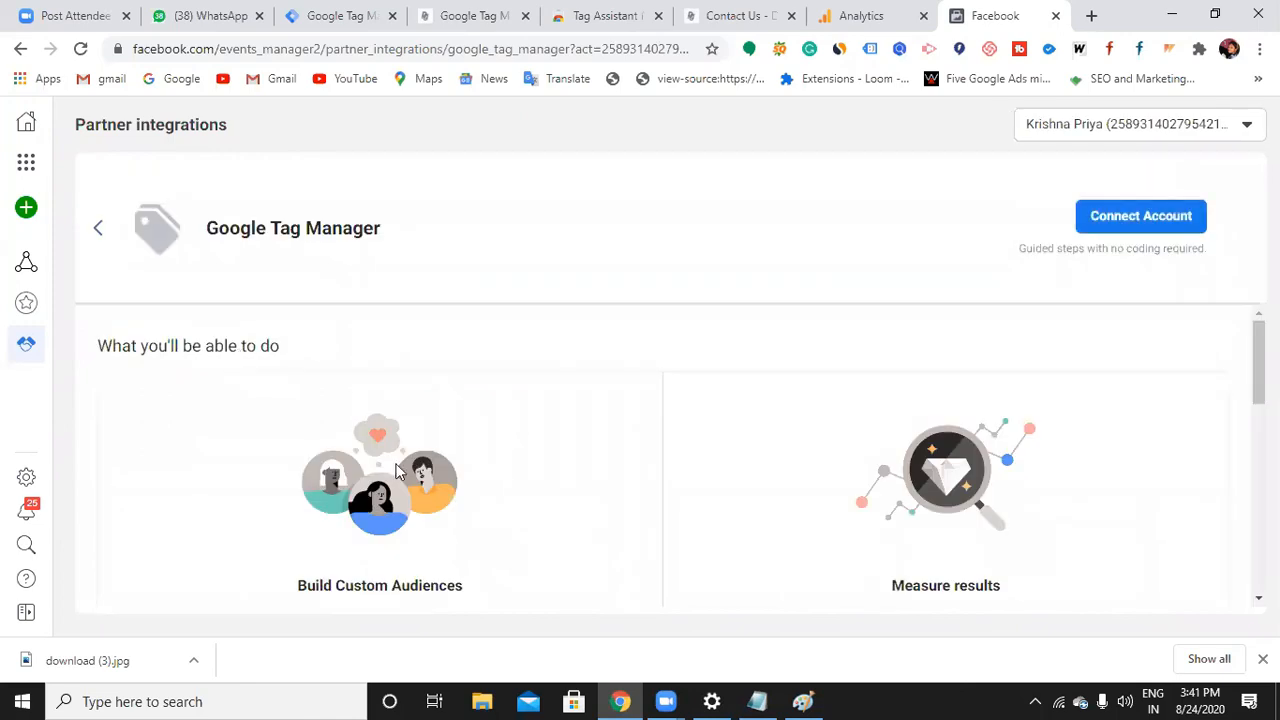
Connect the Google Tag Manager account, keeping the listed pixel, skipping advanced matching, and sign in with the first Google account
{"action": "scroll", "coordinate": [520, 488], "scroll_direction": "down", "scroll_amount": 2}
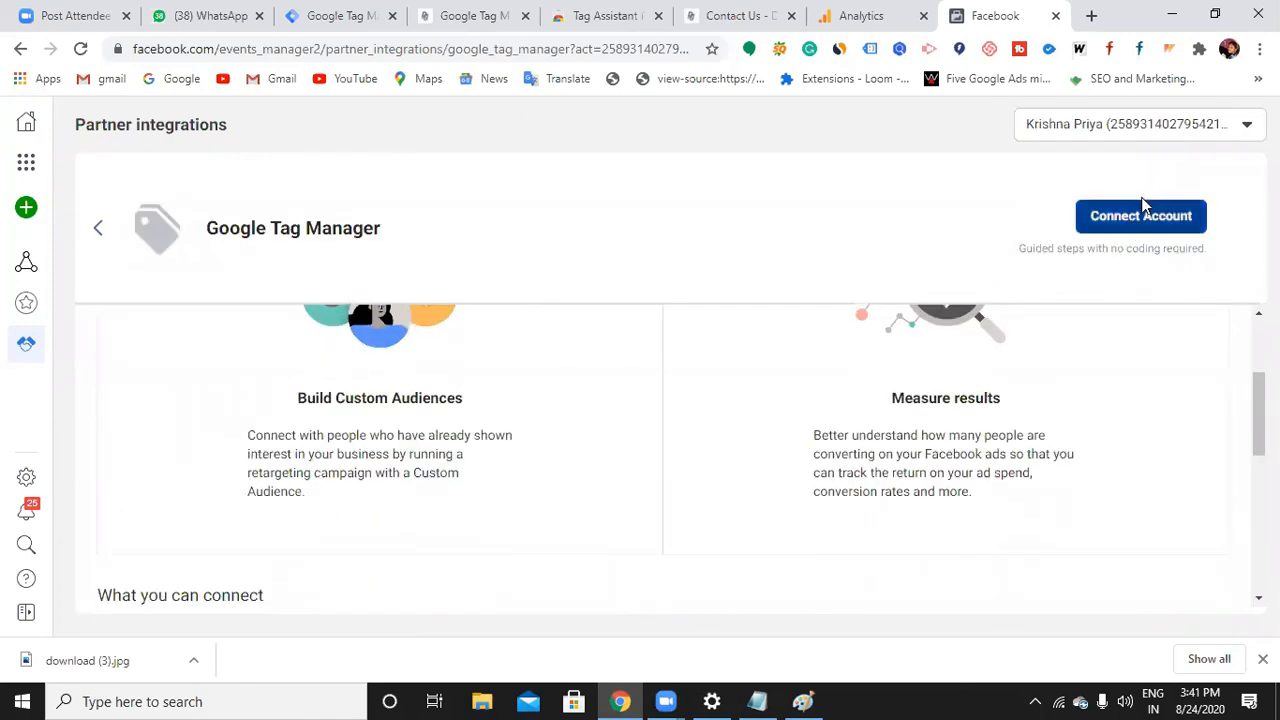
{"action": "left_click", "coordinate": [1145, 210]}
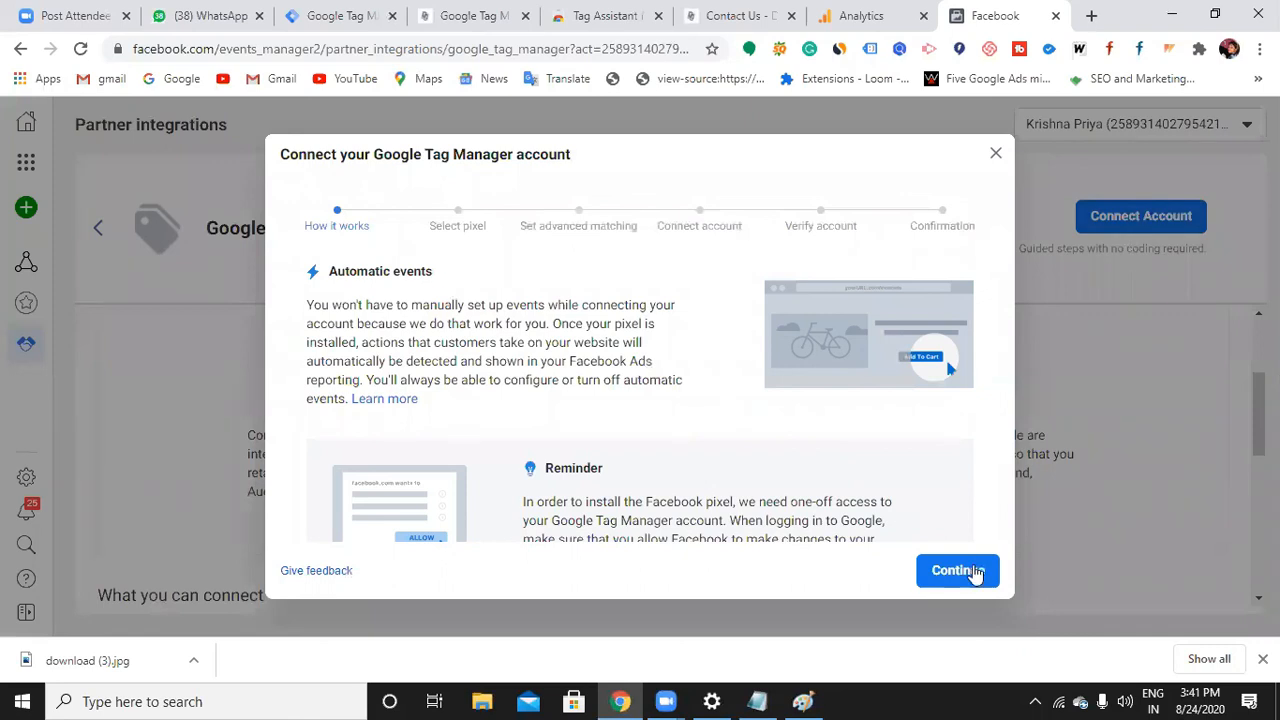
{"action": "left_click", "coordinate": [957, 570]}
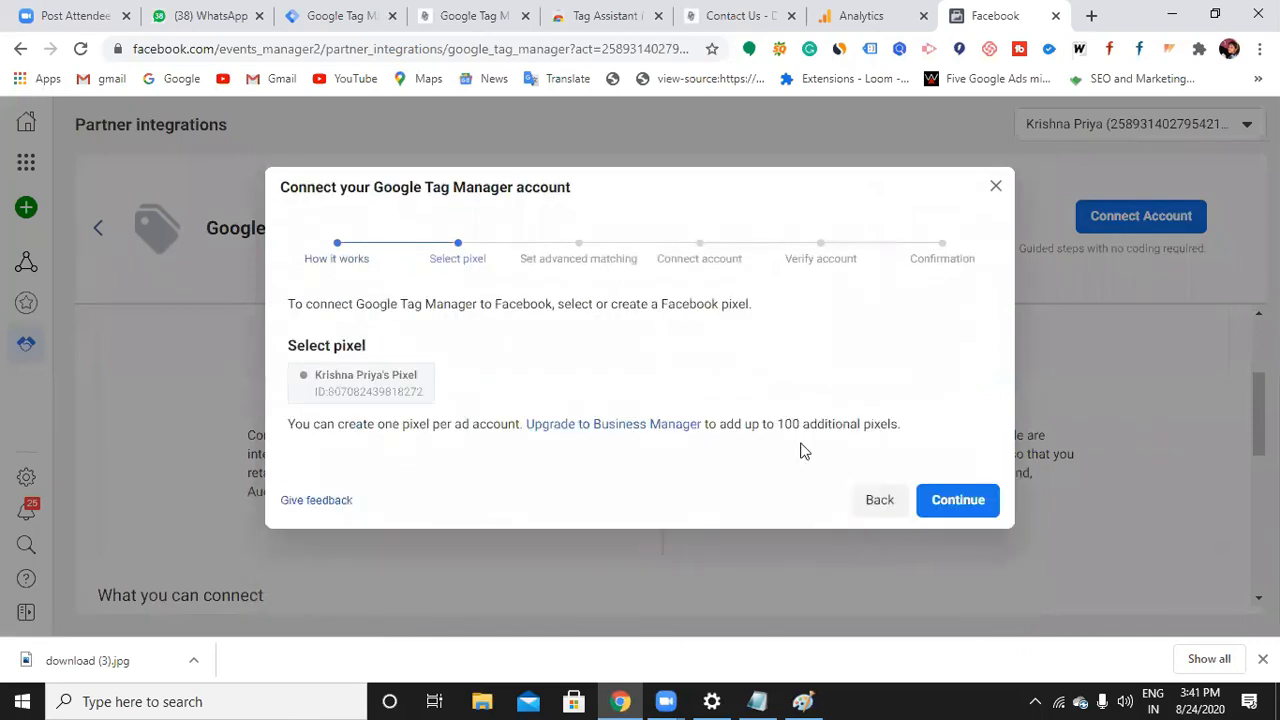
{"action": "left_click", "coordinate": [957, 500]}
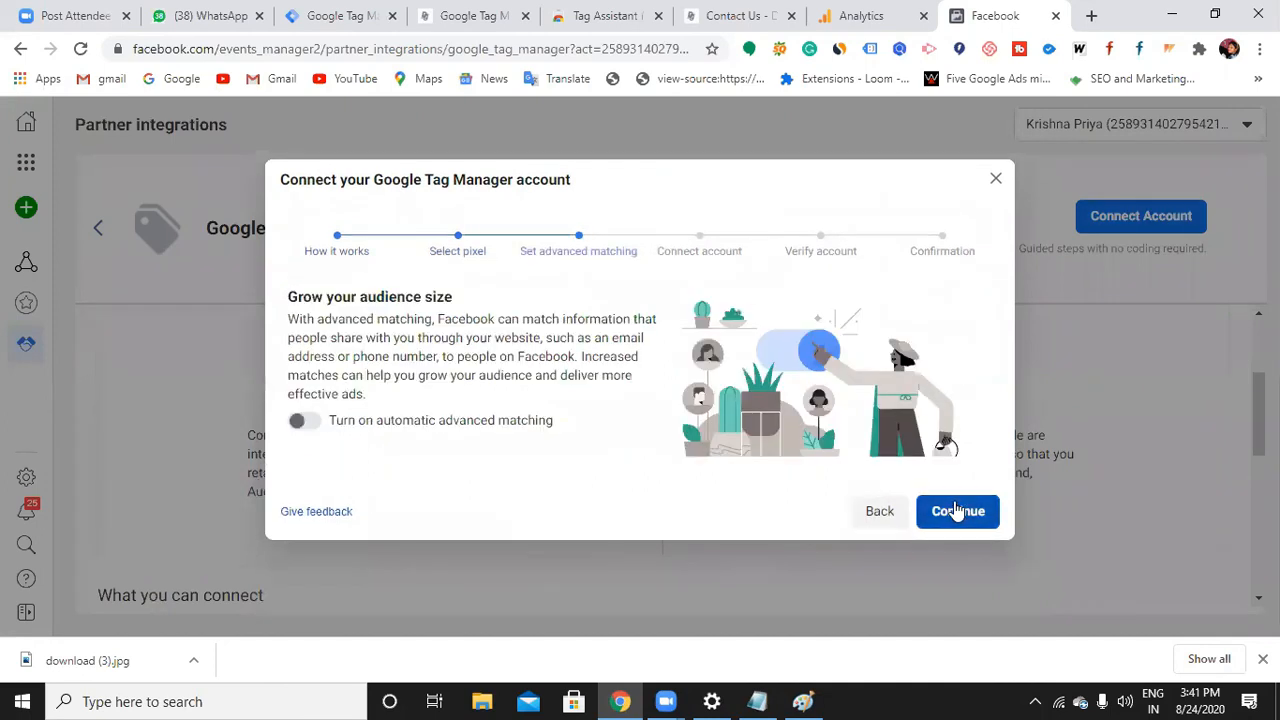
{"action": "left_click", "coordinate": [957, 500]}
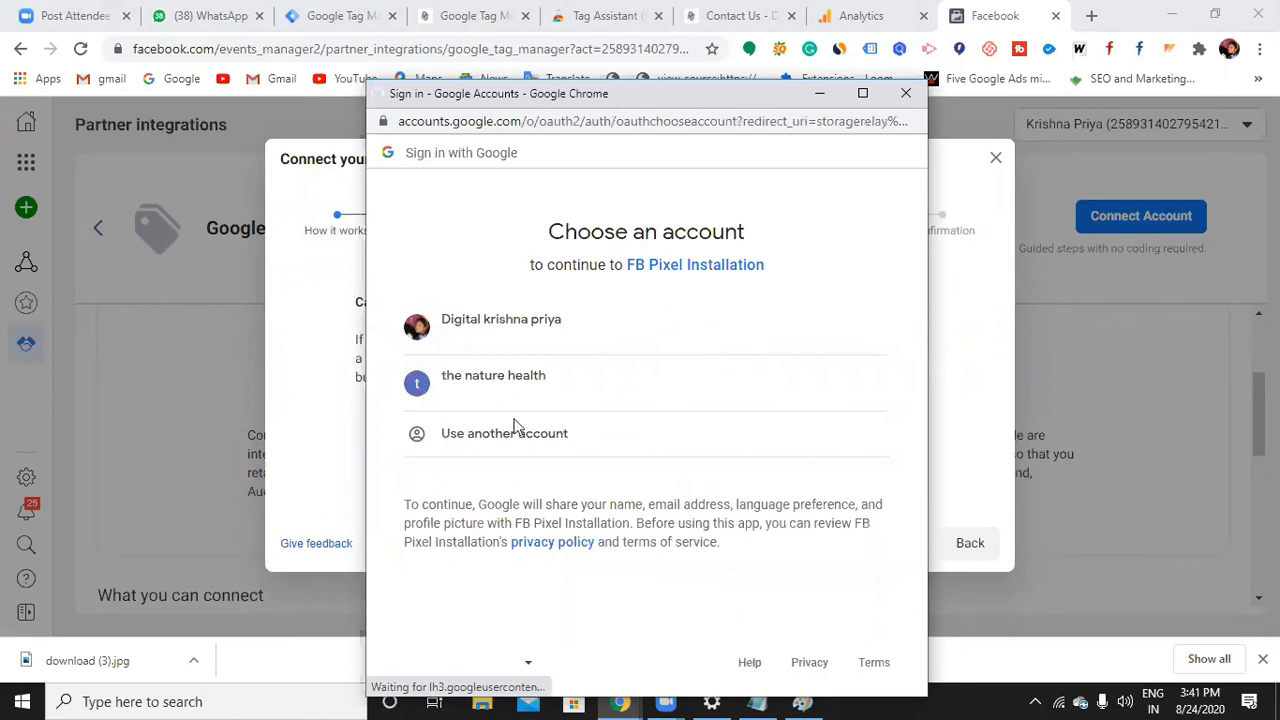
{"action": "left_click", "coordinate": [558, 341]}
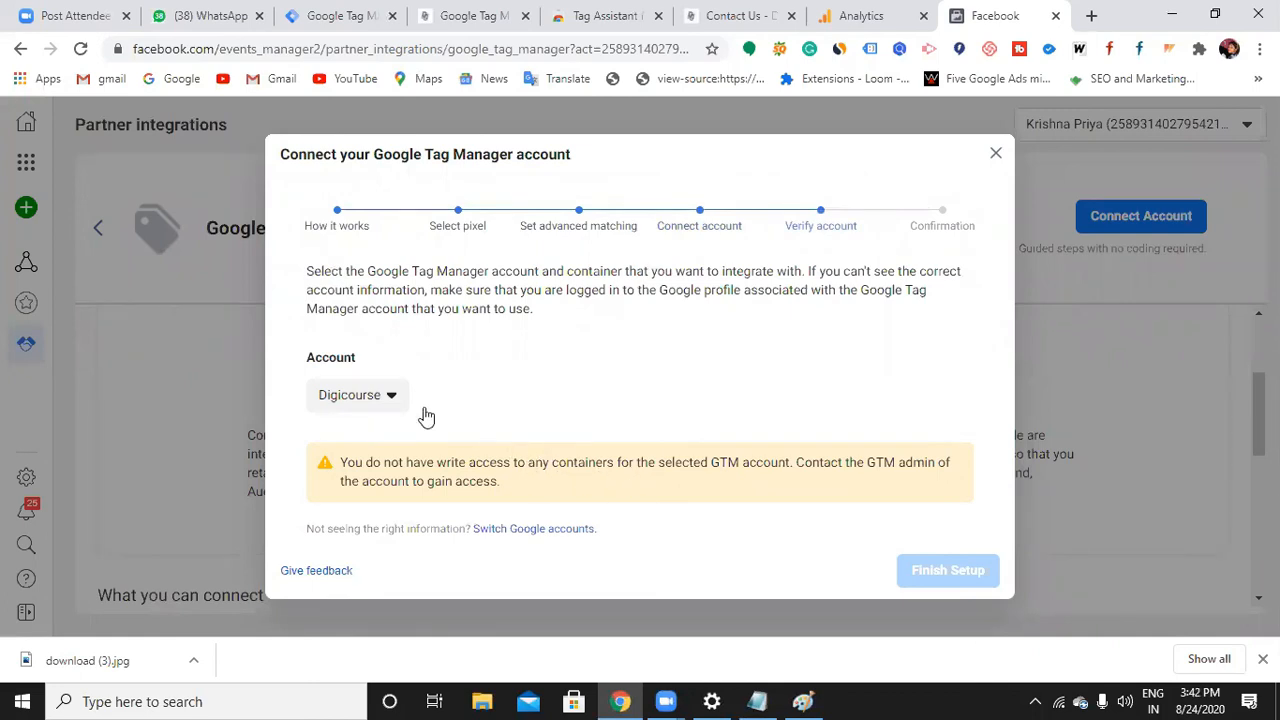
Choose the other GTM account holding the Digicourse container, finish the pixel setup and dismiss the confirmation
{"action": "left_click", "coordinate": [391, 398]}
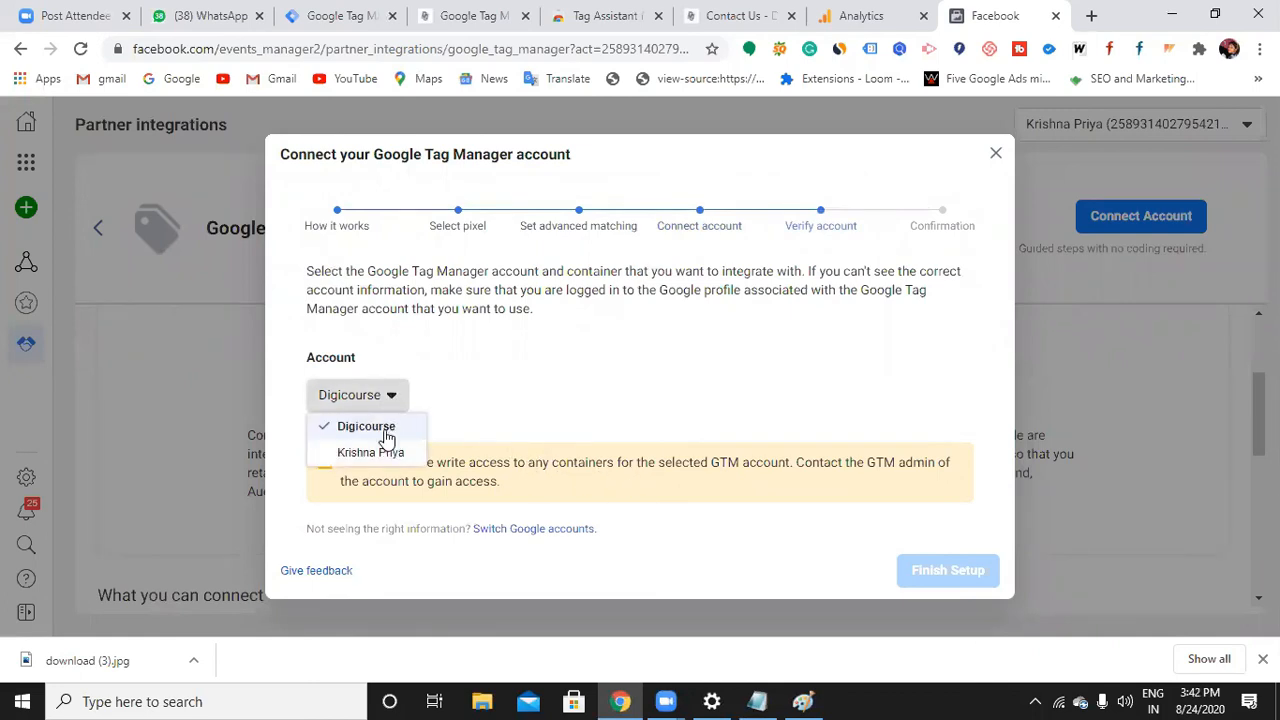
{"action": "left_click", "coordinate": [388, 432]}
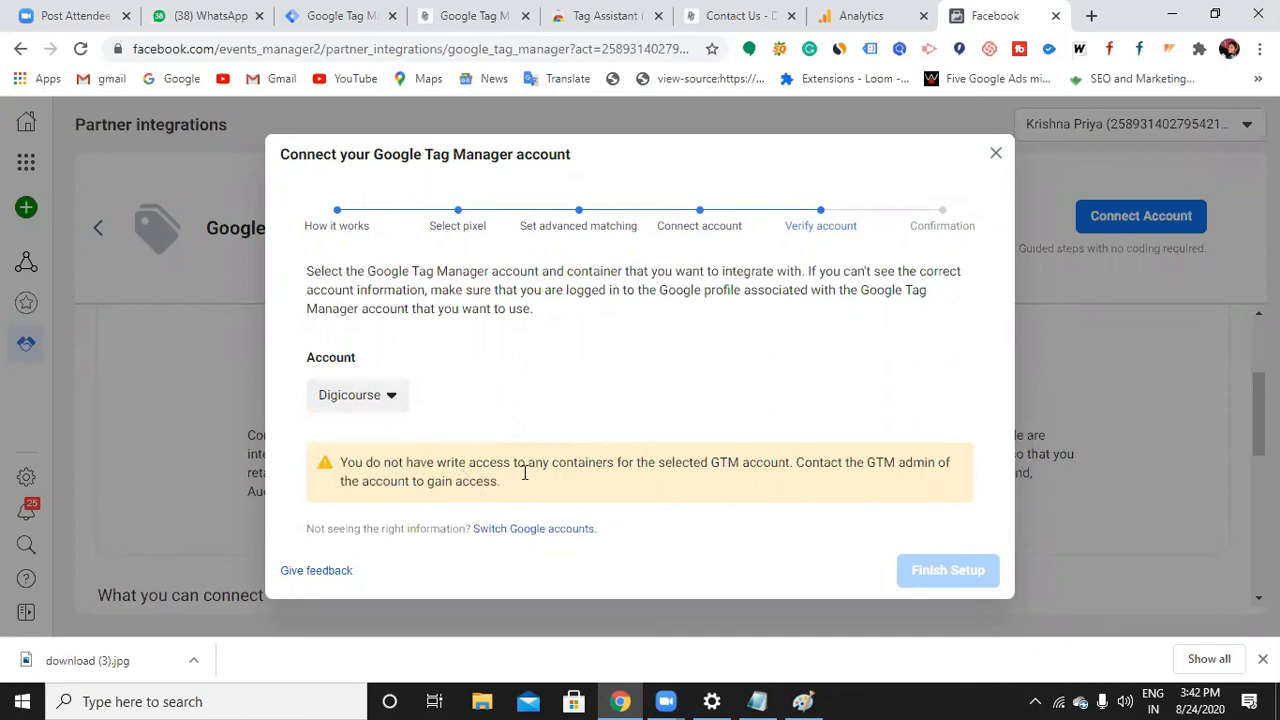
{"action": "left_click", "coordinate": [389, 402]}
{"action": "left_click", "coordinate": [368, 422]}
{"action": "left_click", "coordinate": [386, 395]}
{"action": "left_click", "coordinate": [379, 450]}
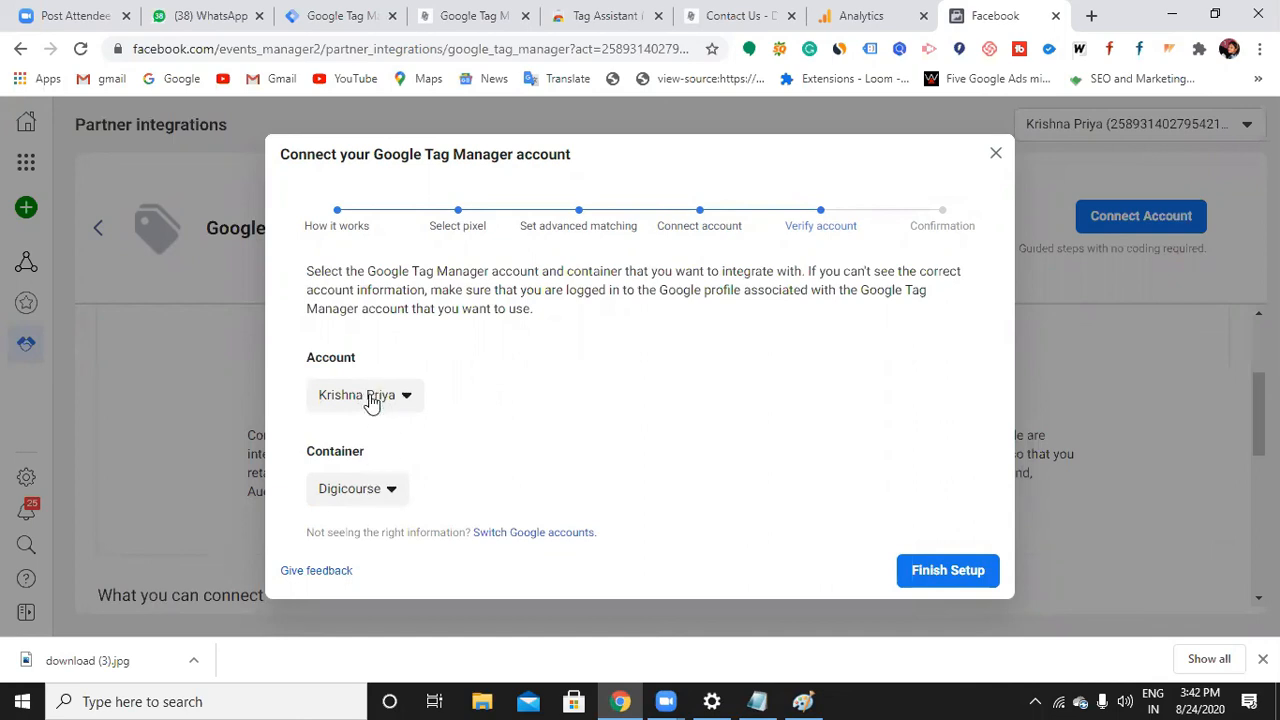
{"action": "left_click", "coordinate": [945, 571]}
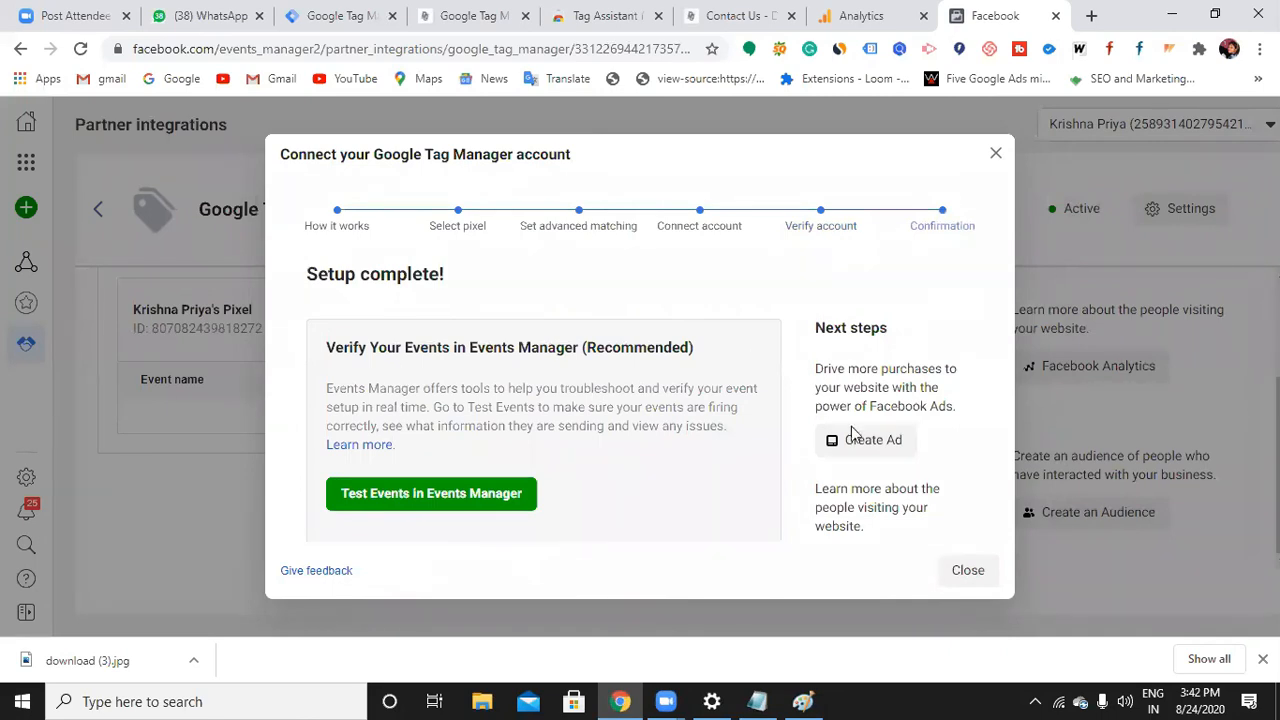
{"action": "left_click", "coordinate": [966, 572]}
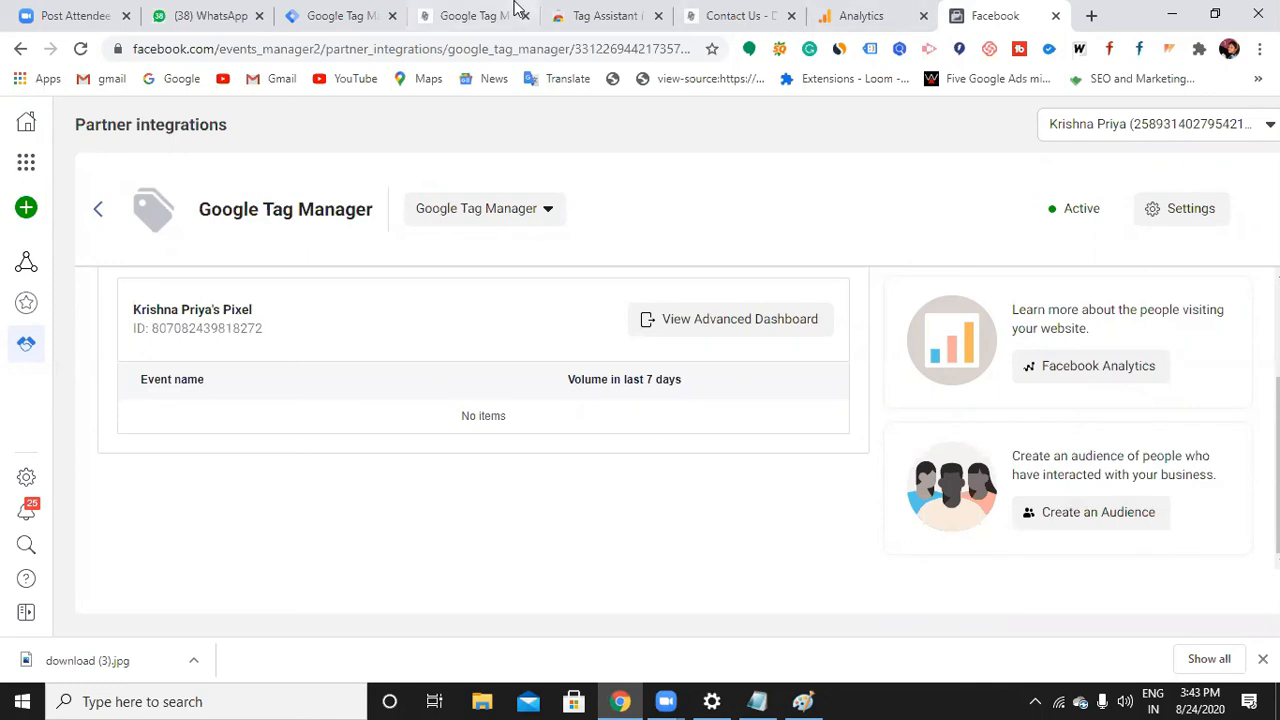
Check the WordPress Tag Manager settings tab, then return to the GTM Digicourse workspace
{"action": "left_click", "coordinate": [494, 23]}
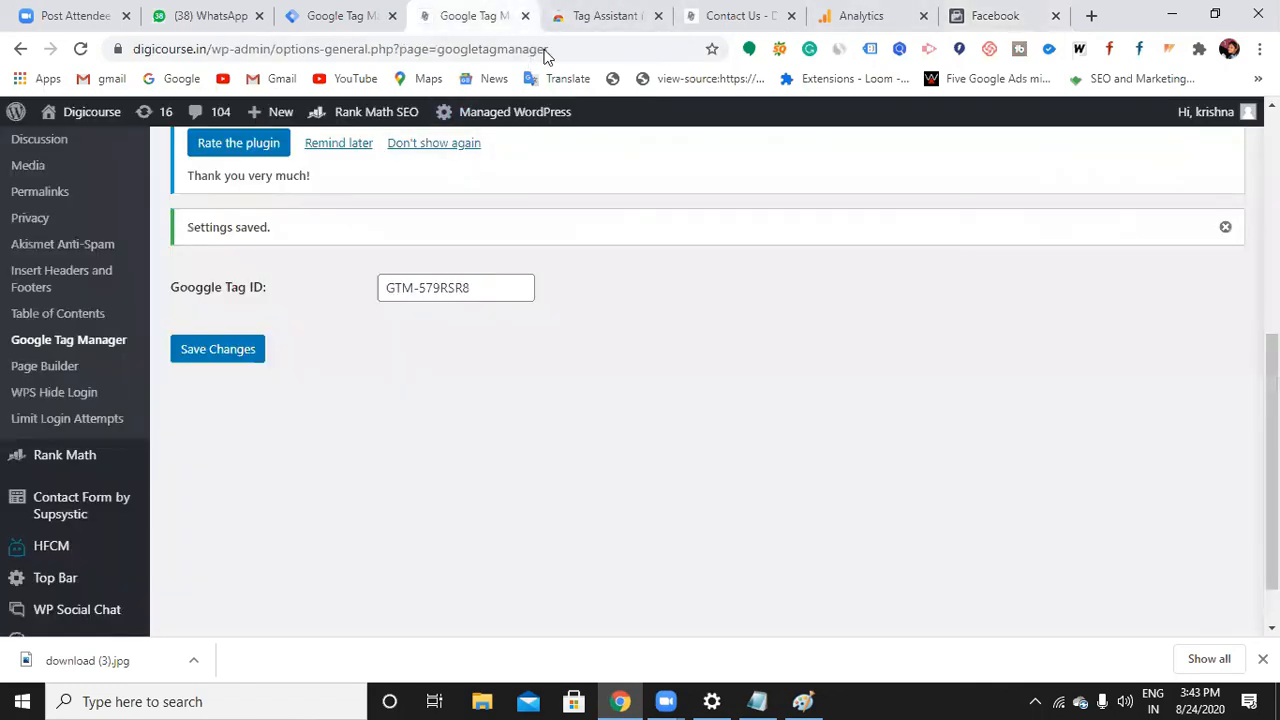
{"action": "left_click", "coordinate": [583, 28]}
{"action": "left_click", "coordinate": [482, 26]}
{"action": "left_click", "coordinate": [320, 18]}
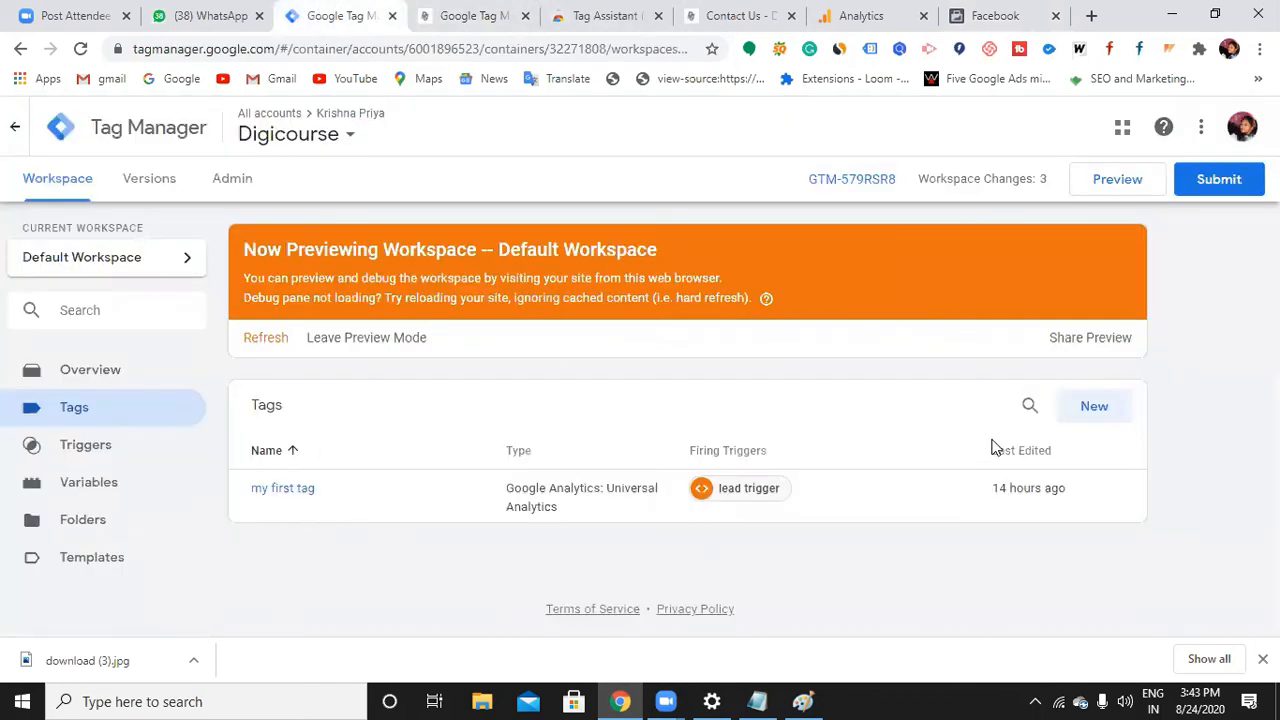
Create a new Untitled Tag and browse the tag type list, closing it with no type chosen
{"action": "left_click", "coordinate": [1093, 407]}
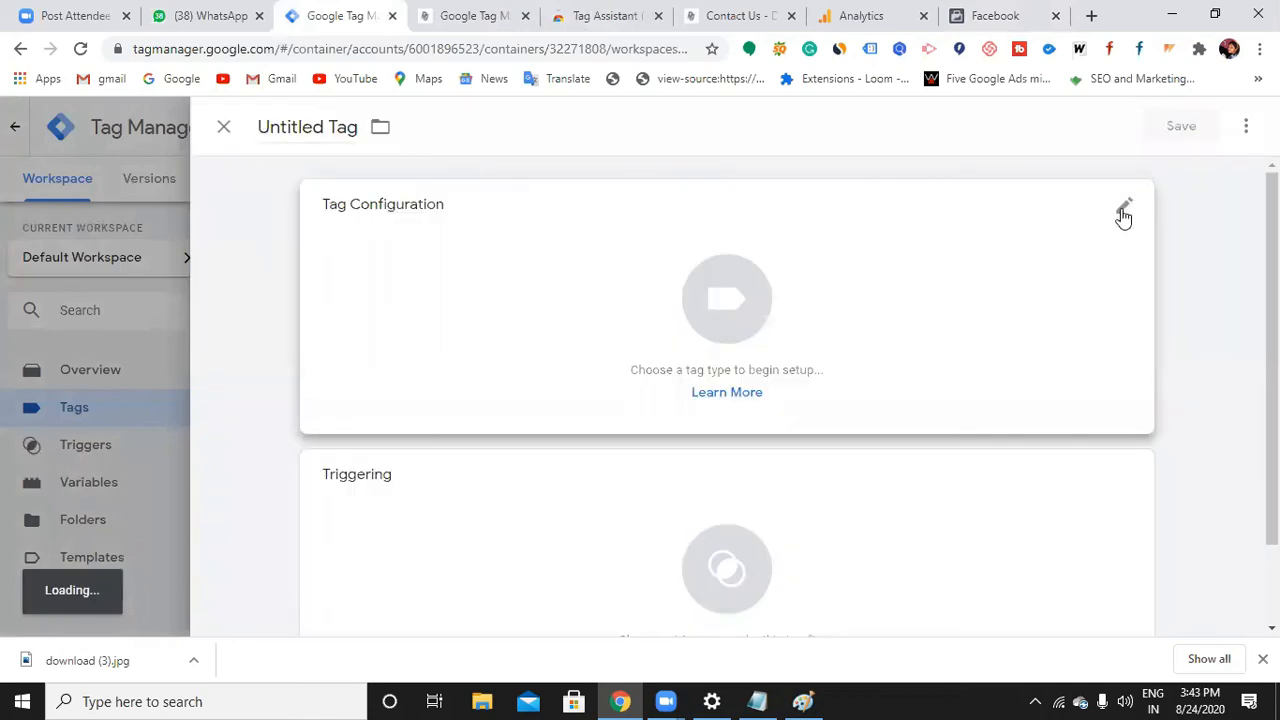
{"action": "left_click", "coordinate": [1123, 214]}
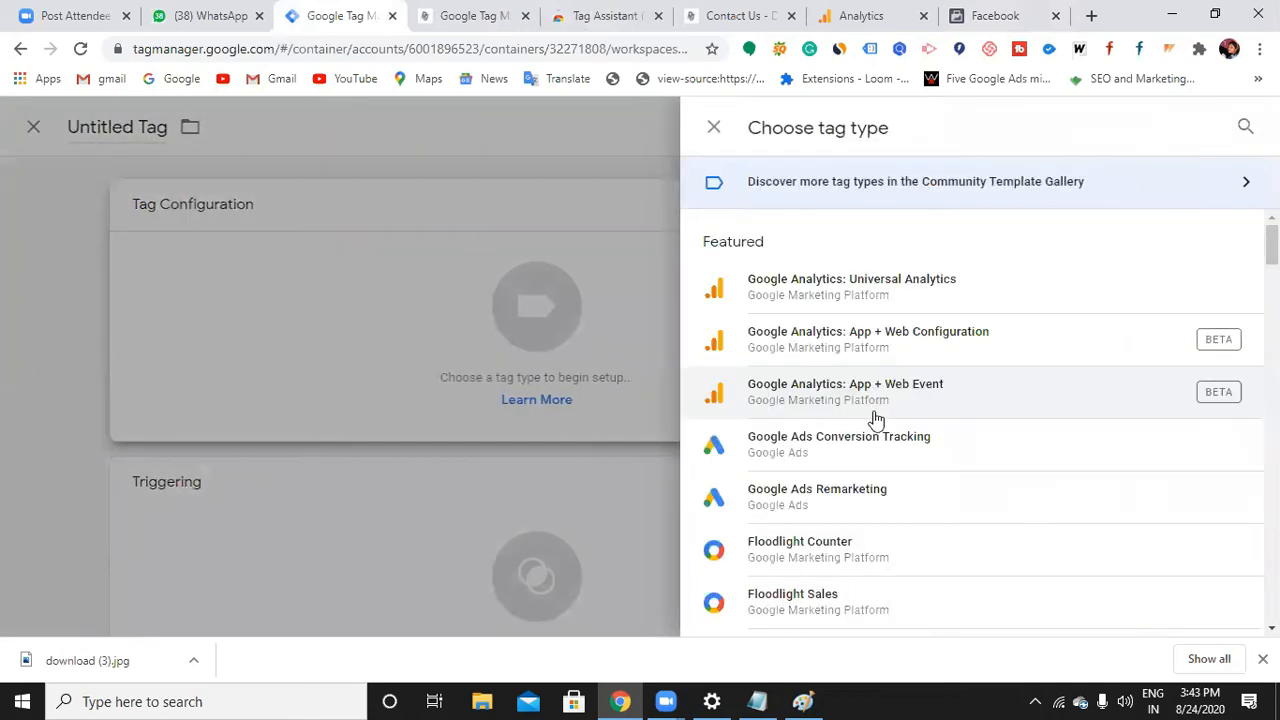
{"action": "scroll", "coordinate": [876, 419], "scroll_direction": "down", "scroll_amount": 1}
{"action": "scroll", "coordinate": [872, 366], "scroll_direction": "down", "scroll_amount": 1}
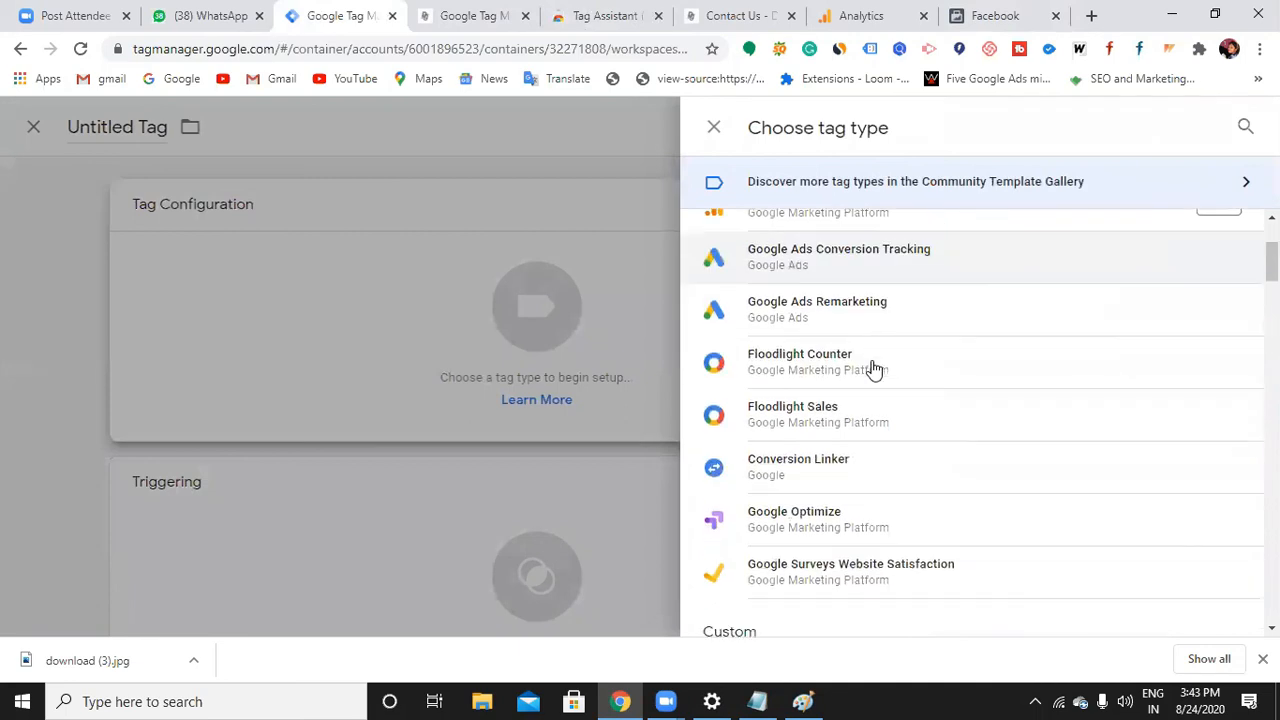
{"action": "scroll", "coordinate": [872, 366], "scroll_direction": "up", "scroll_amount": 2}
{"action": "scroll", "coordinate": [876, 424], "scroll_direction": "down", "scroll_amount": 7}
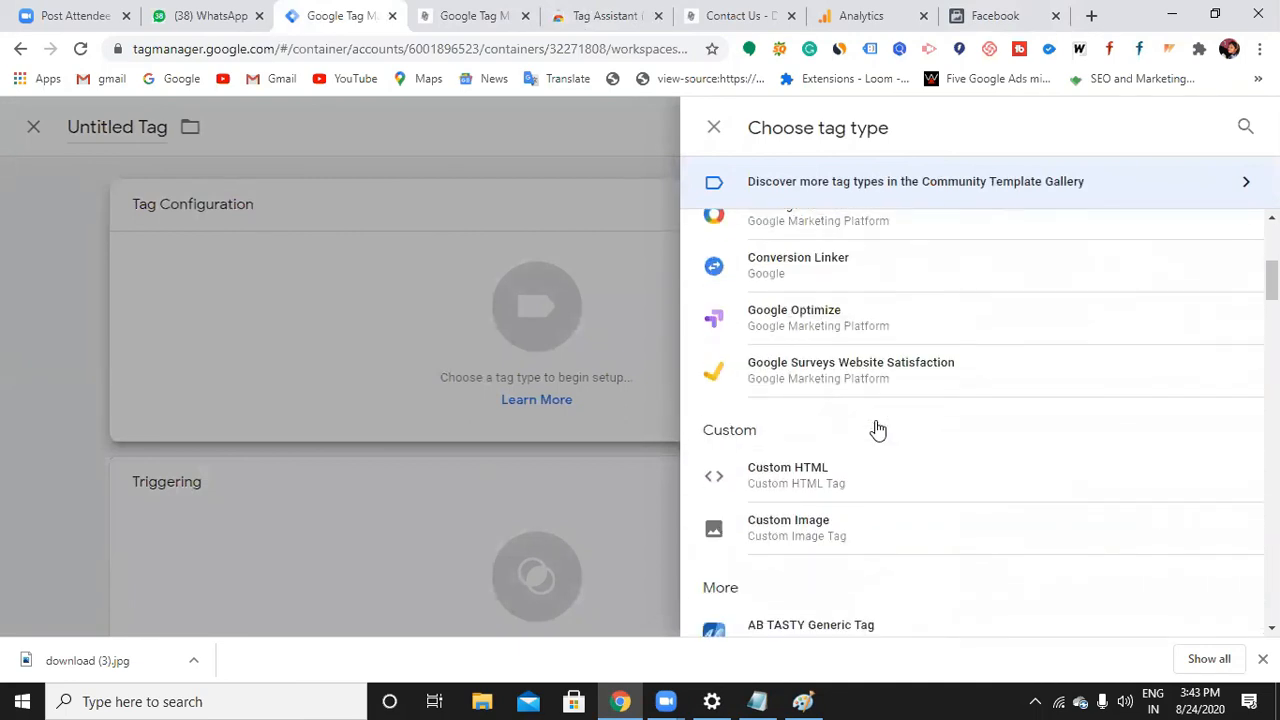
{"action": "scroll", "coordinate": [876, 428], "scroll_direction": "down", "scroll_amount": 15}
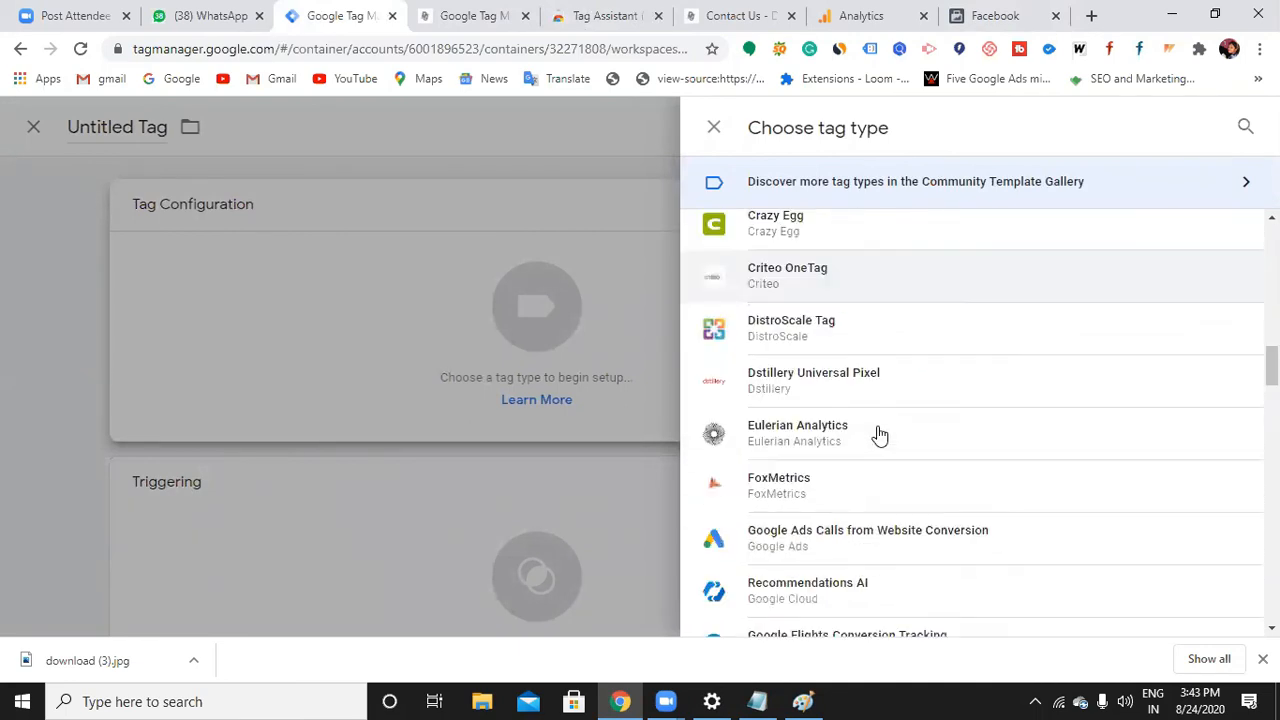
{"action": "scroll", "coordinate": [893, 453], "scroll_direction": "down", "scroll_amount": 15}
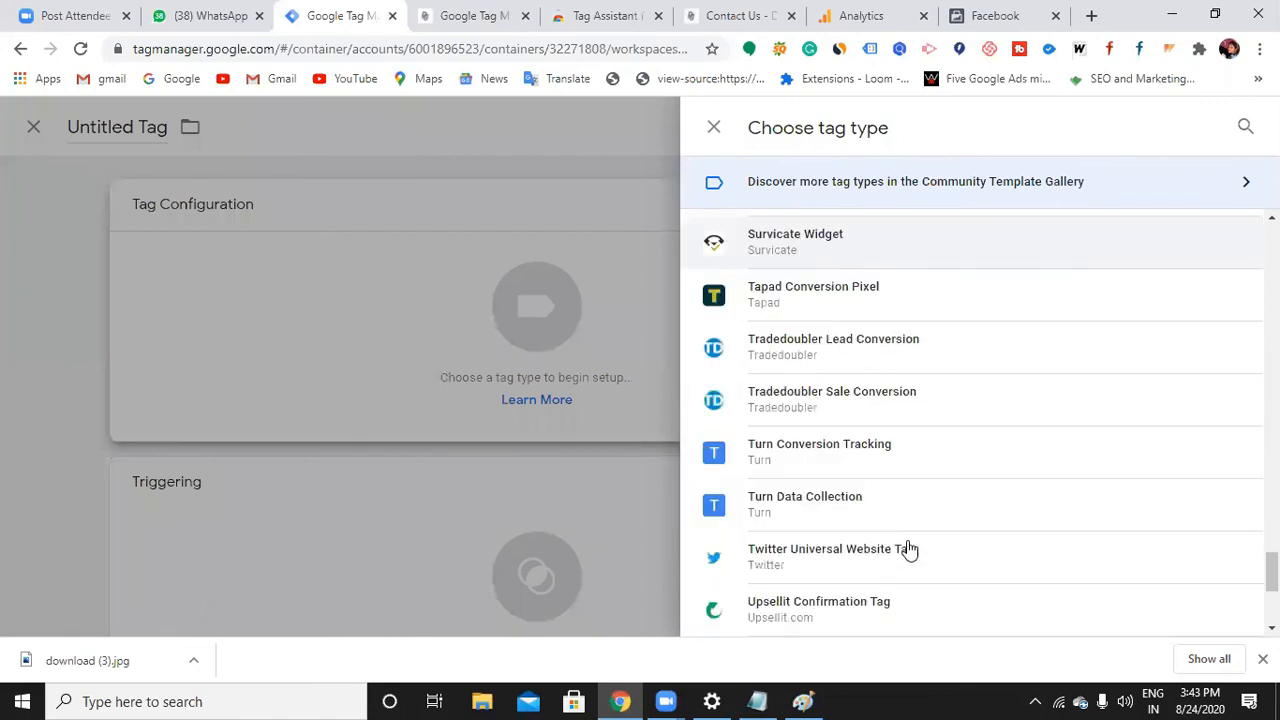
{"action": "scroll", "coordinate": [943, 534], "scroll_direction": "up", "scroll_amount": 20}
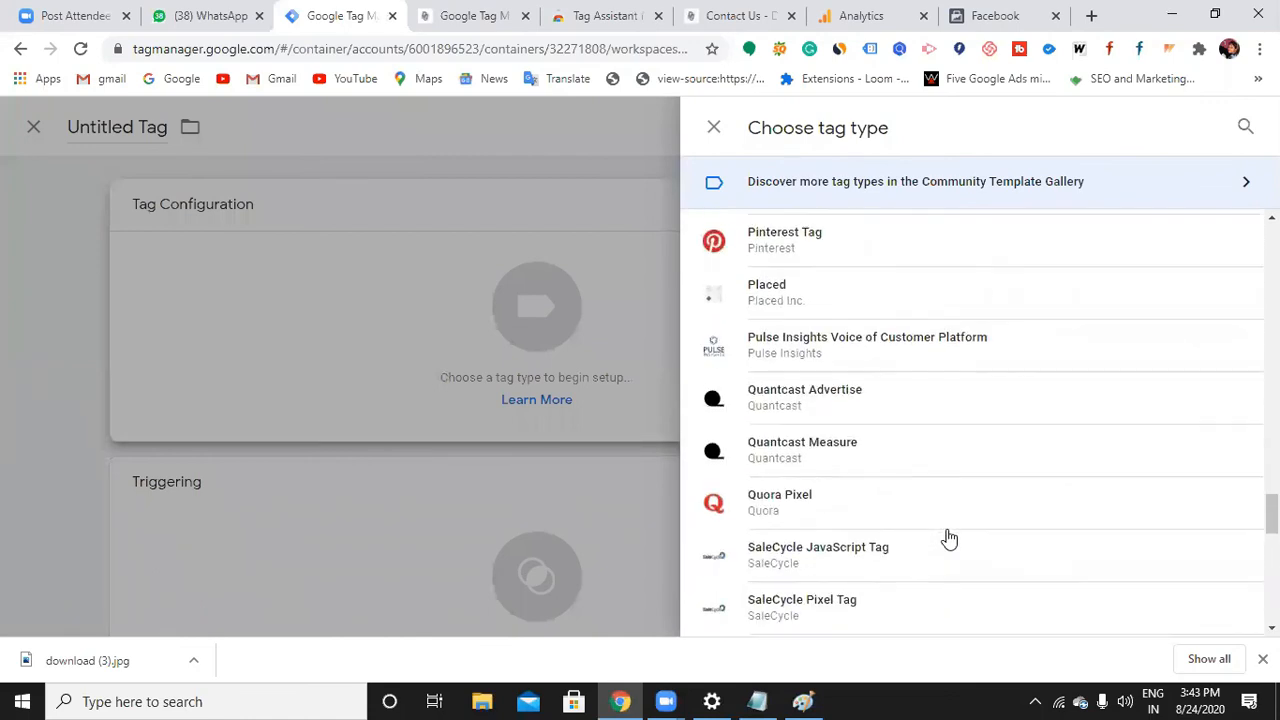
{"action": "scroll", "coordinate": [946, 534], "scroll_direction": "up", "scroll_amount": 10}
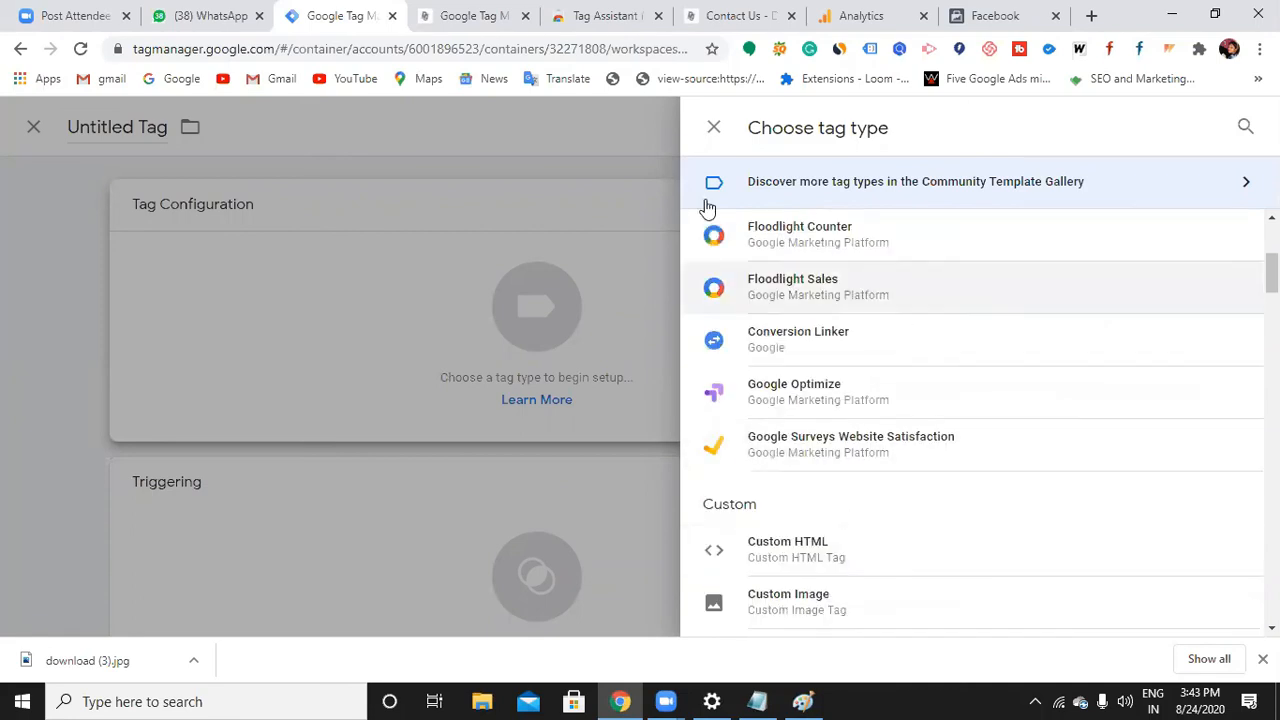
{"action": "left_click", "coordinate": [714, 128]}
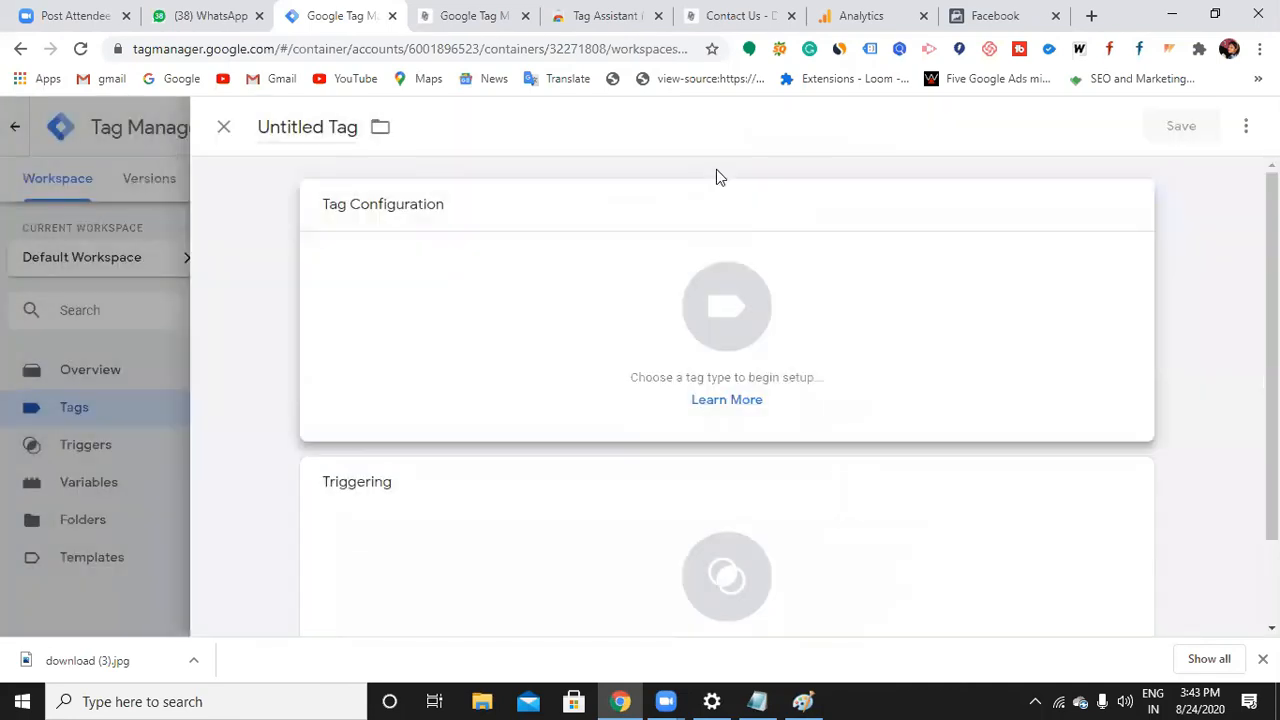